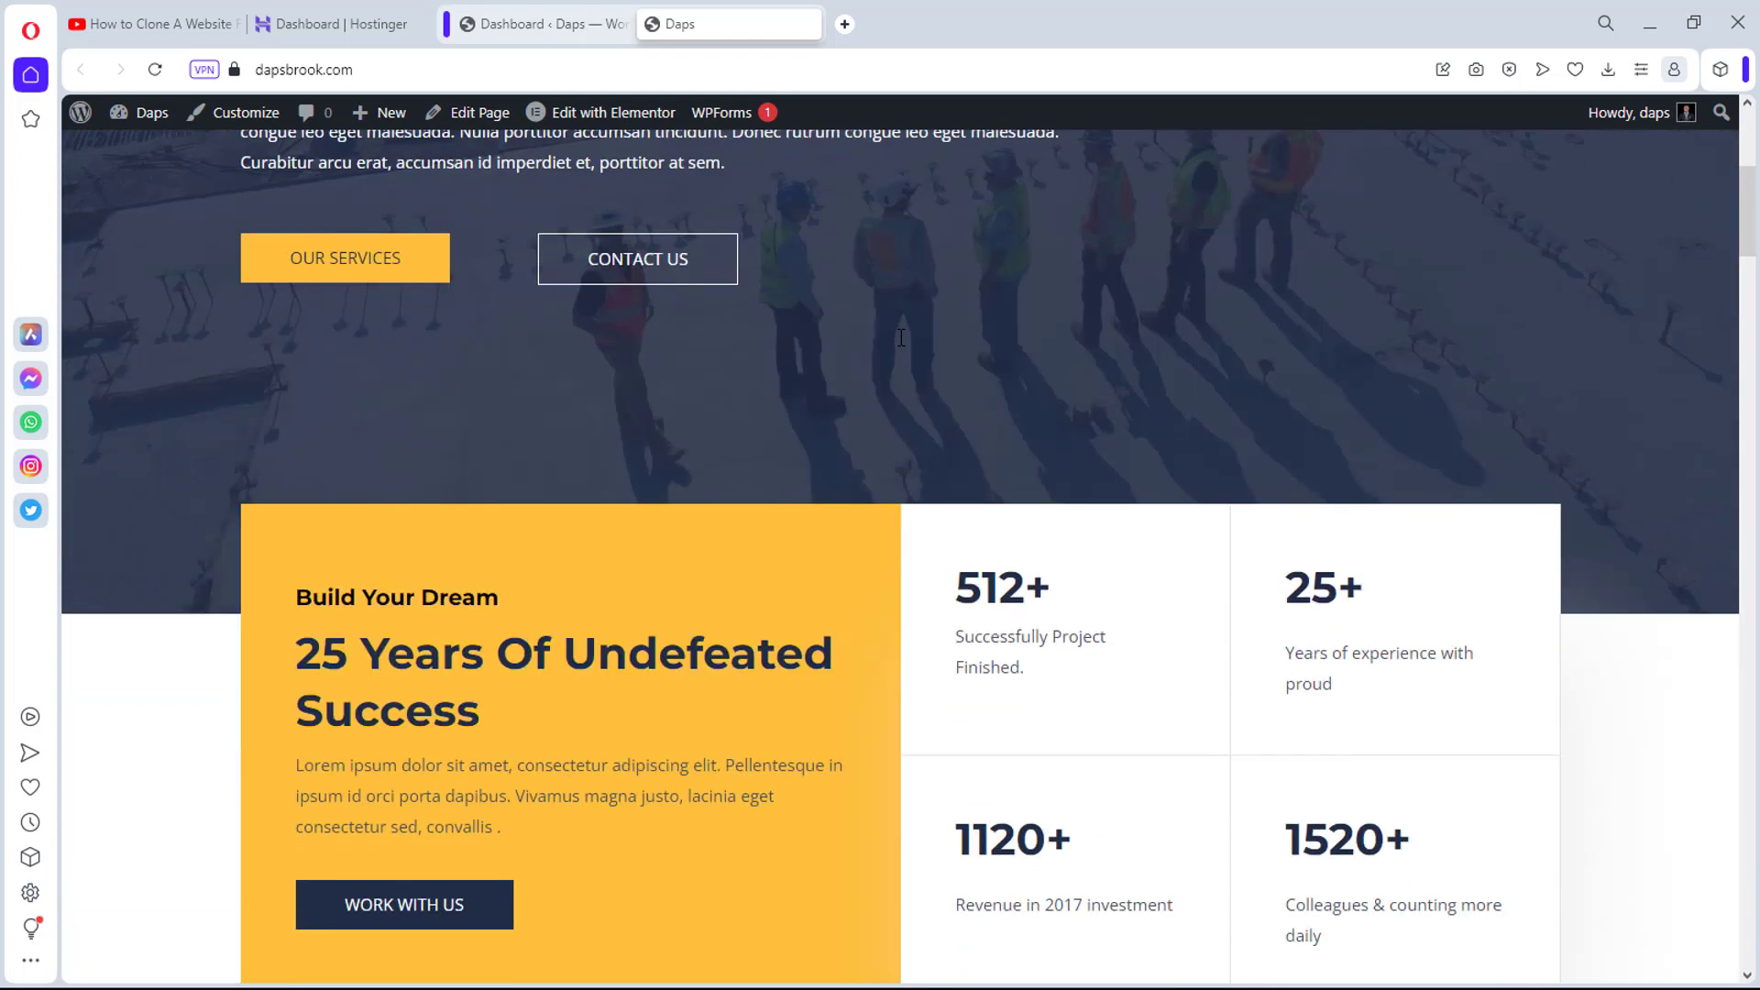
pyautogui.scroll(6, 899, 340)
pyautogui.scroll(2, 900, 340)
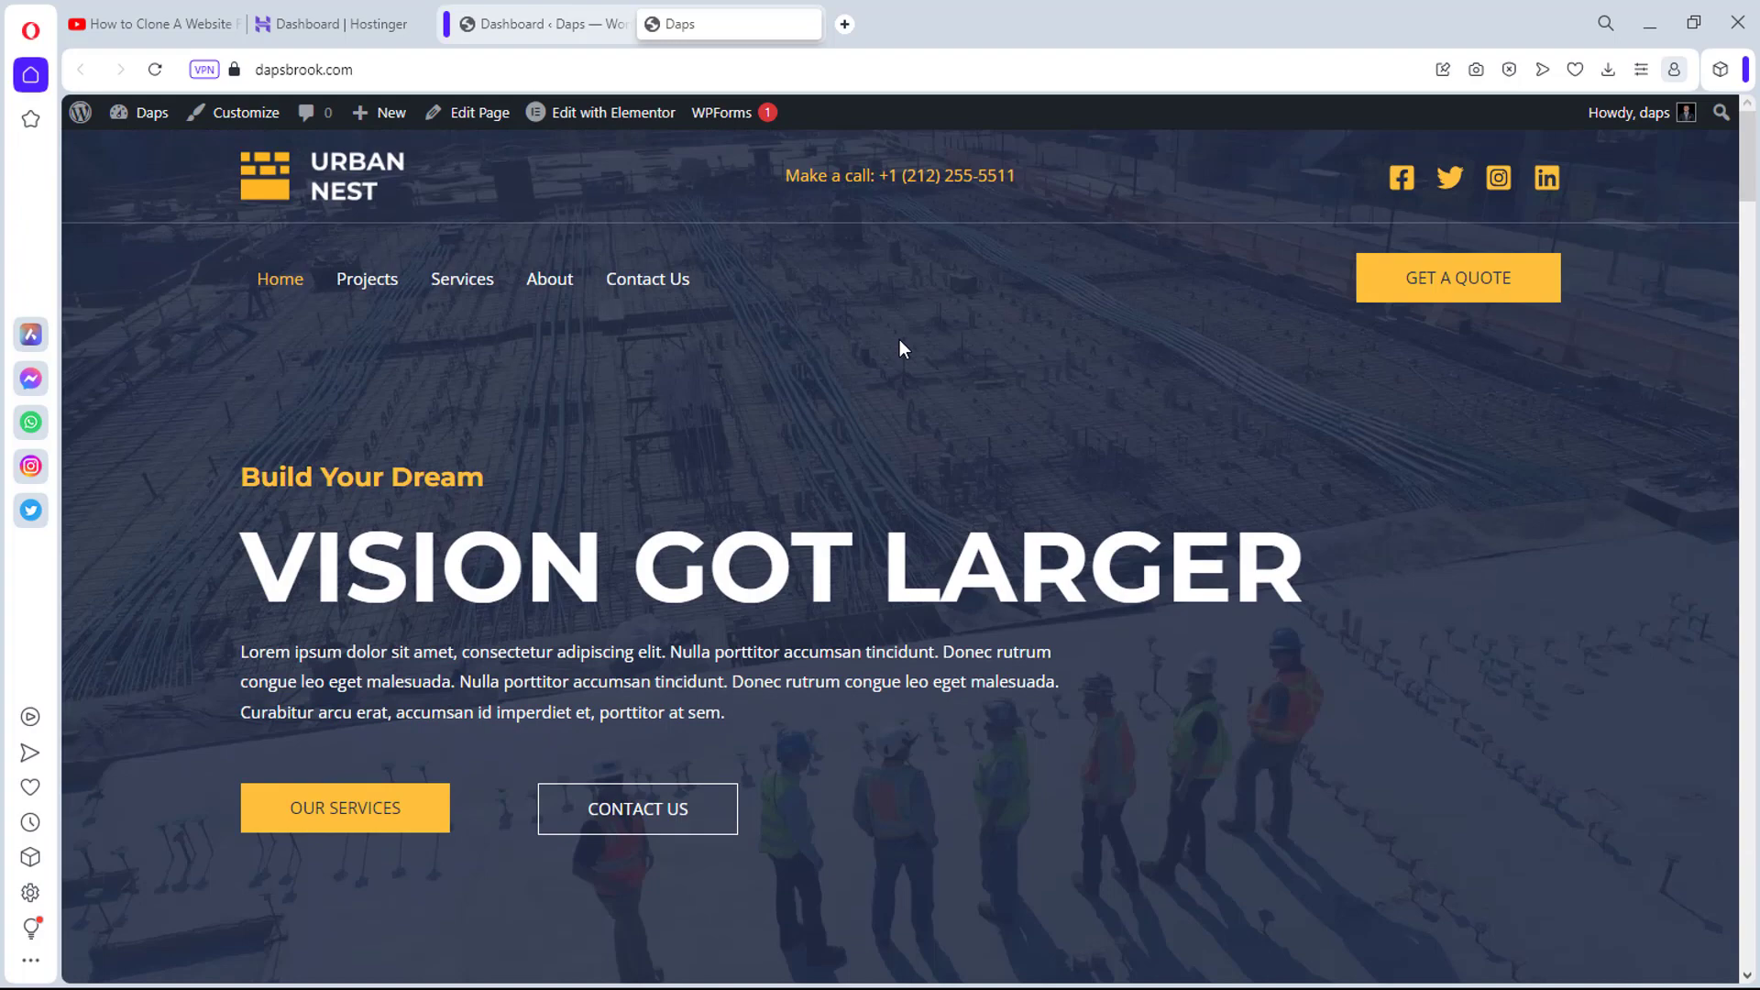
pyautogui.scroll(-6, 899, 339)
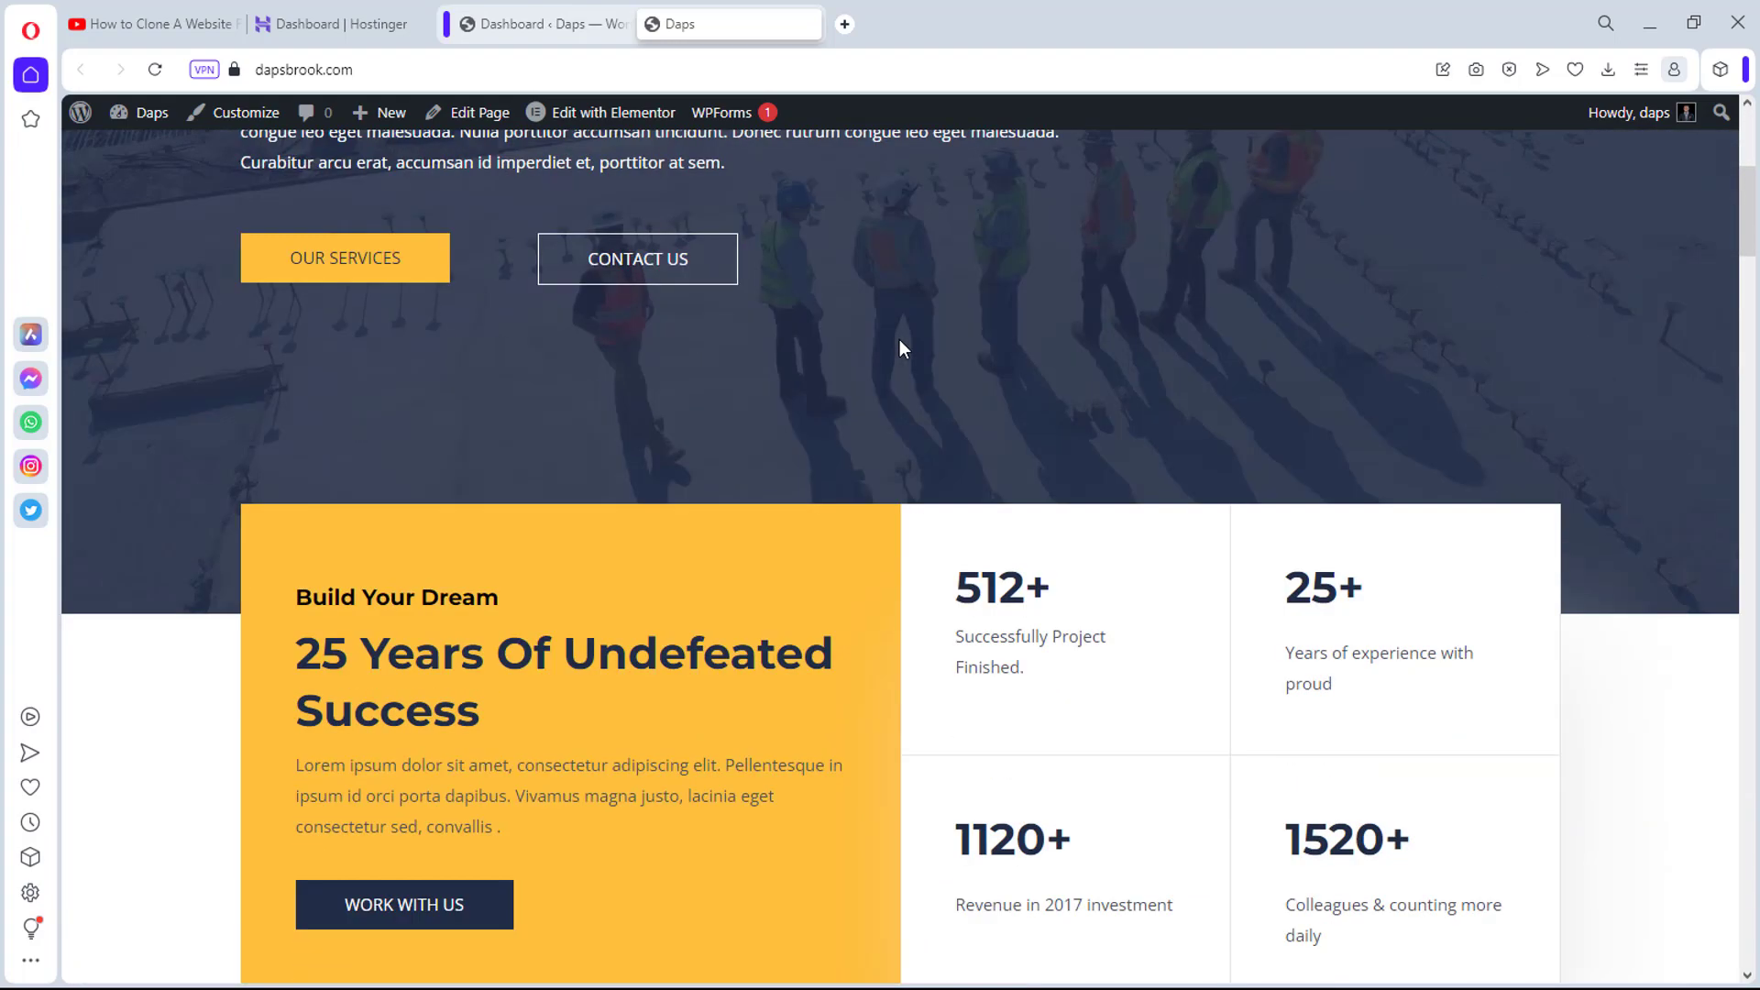
pyautogui.scroll(-10, 900, 347)
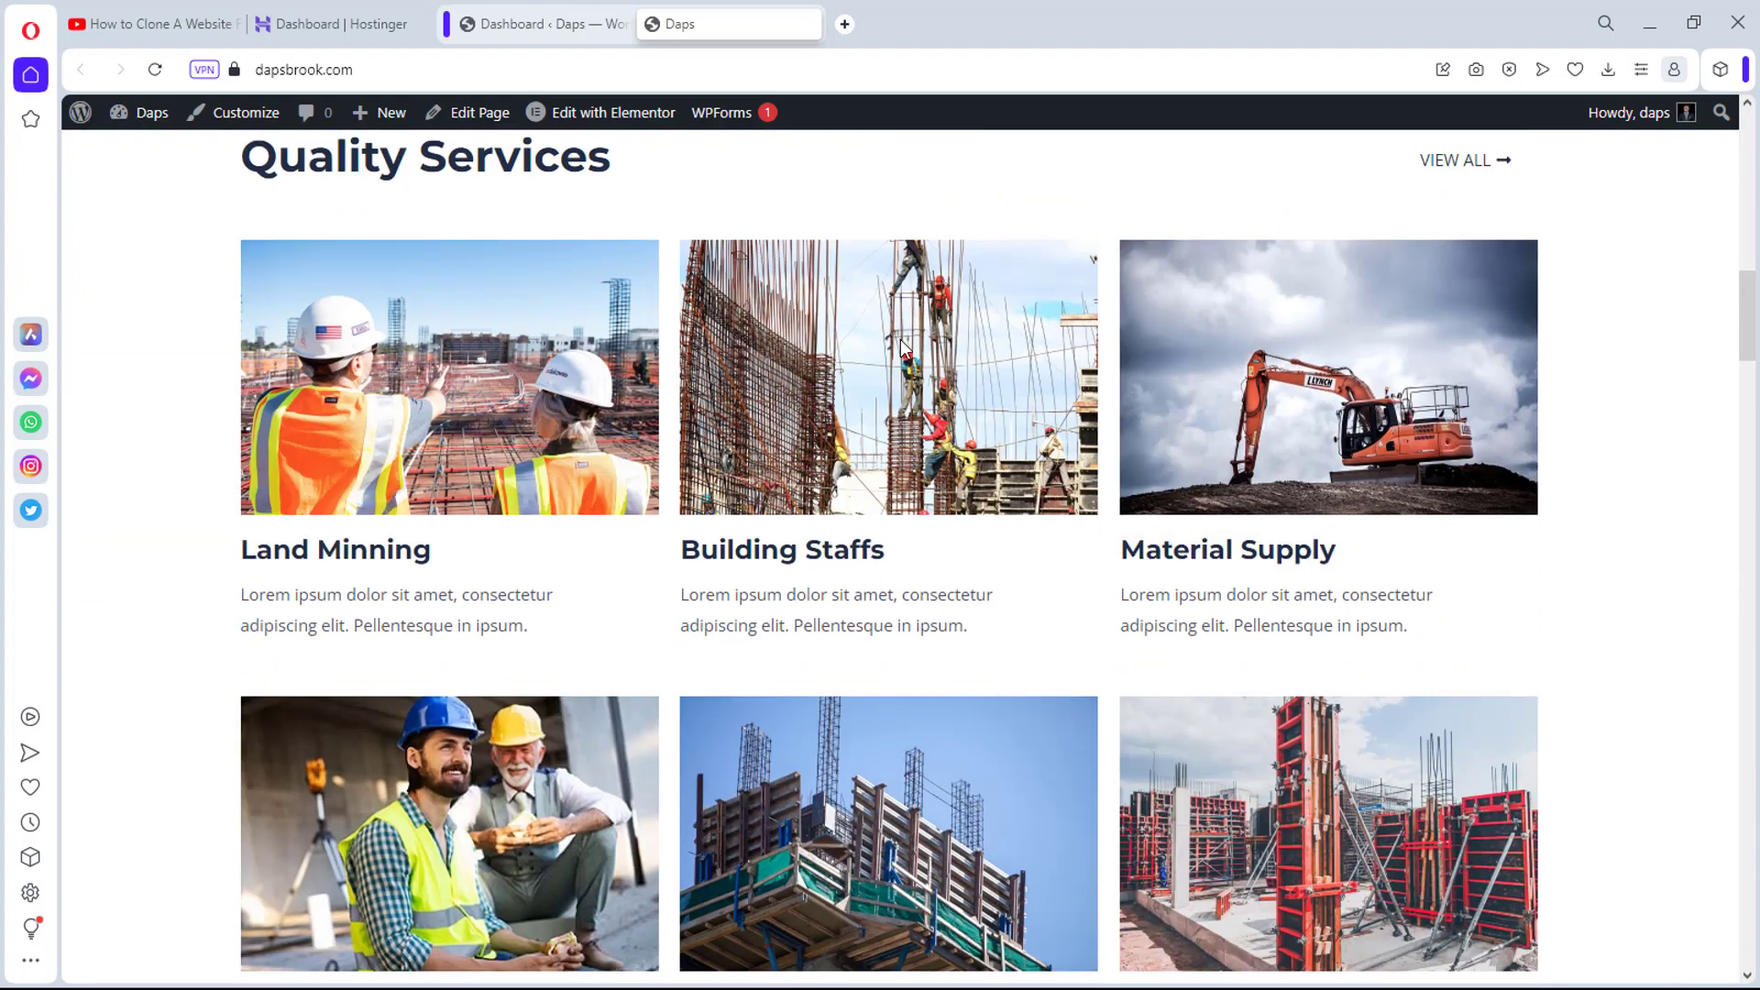
pyautogui.scroll(-10, 902, 348)
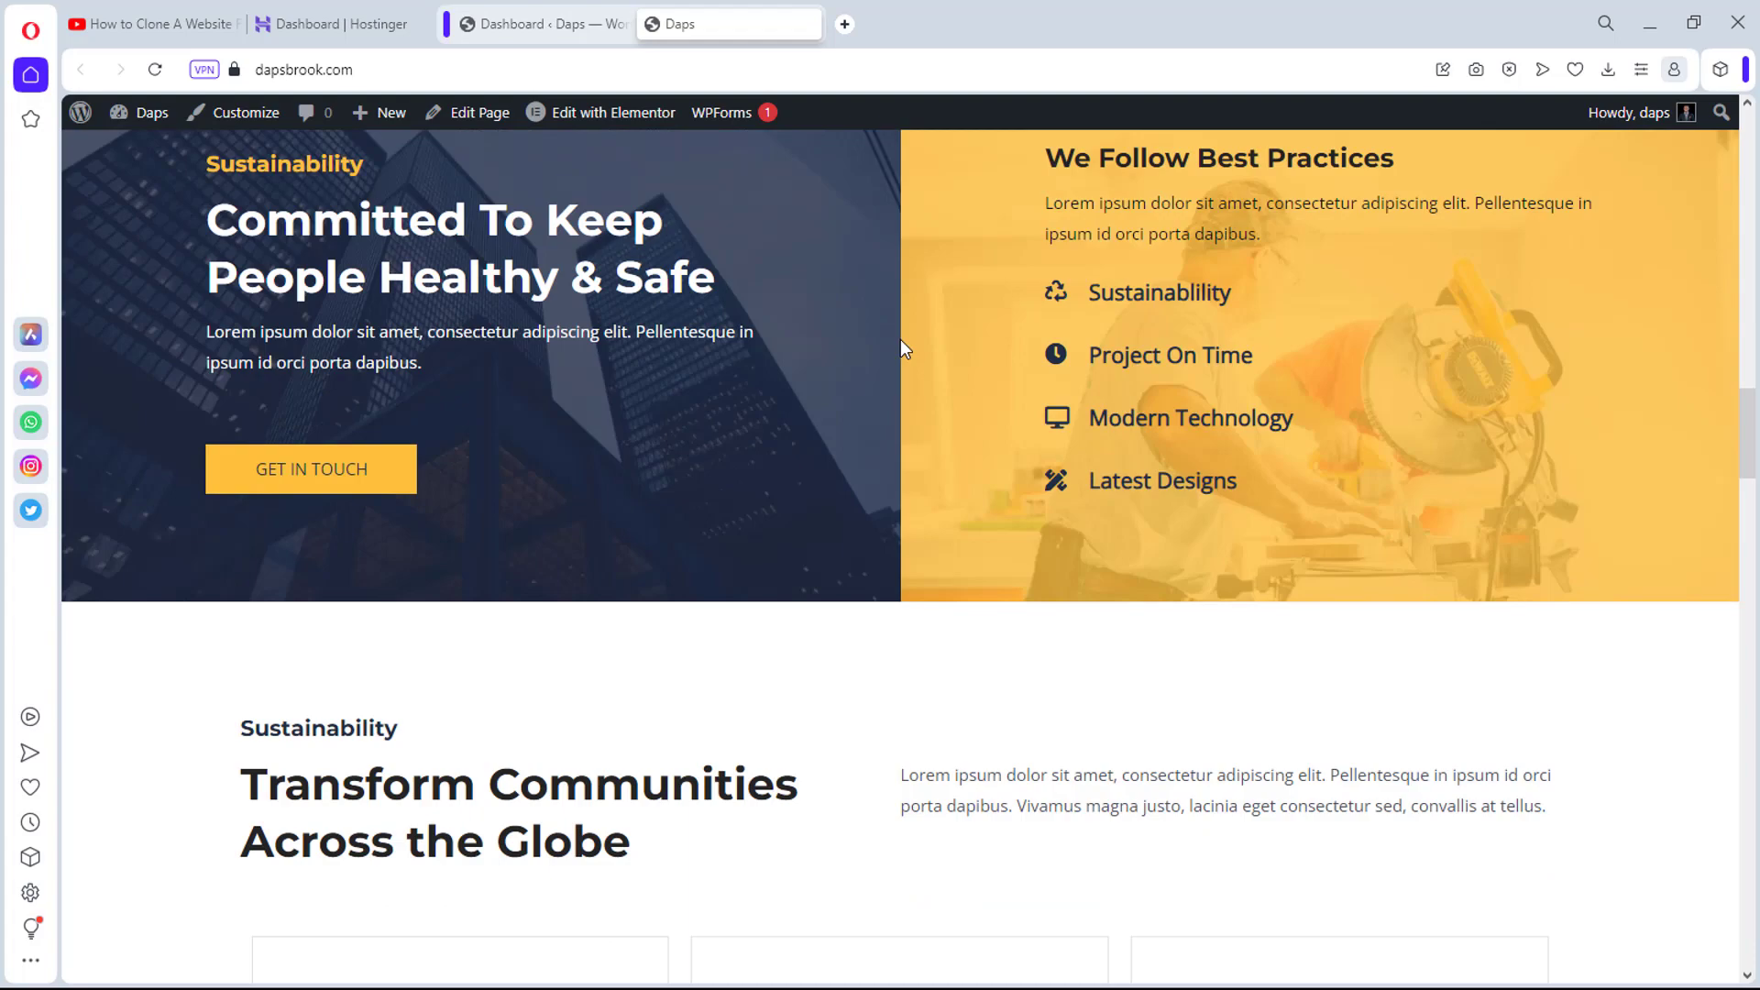
pyautogui.scroll(-8, 900, 339)
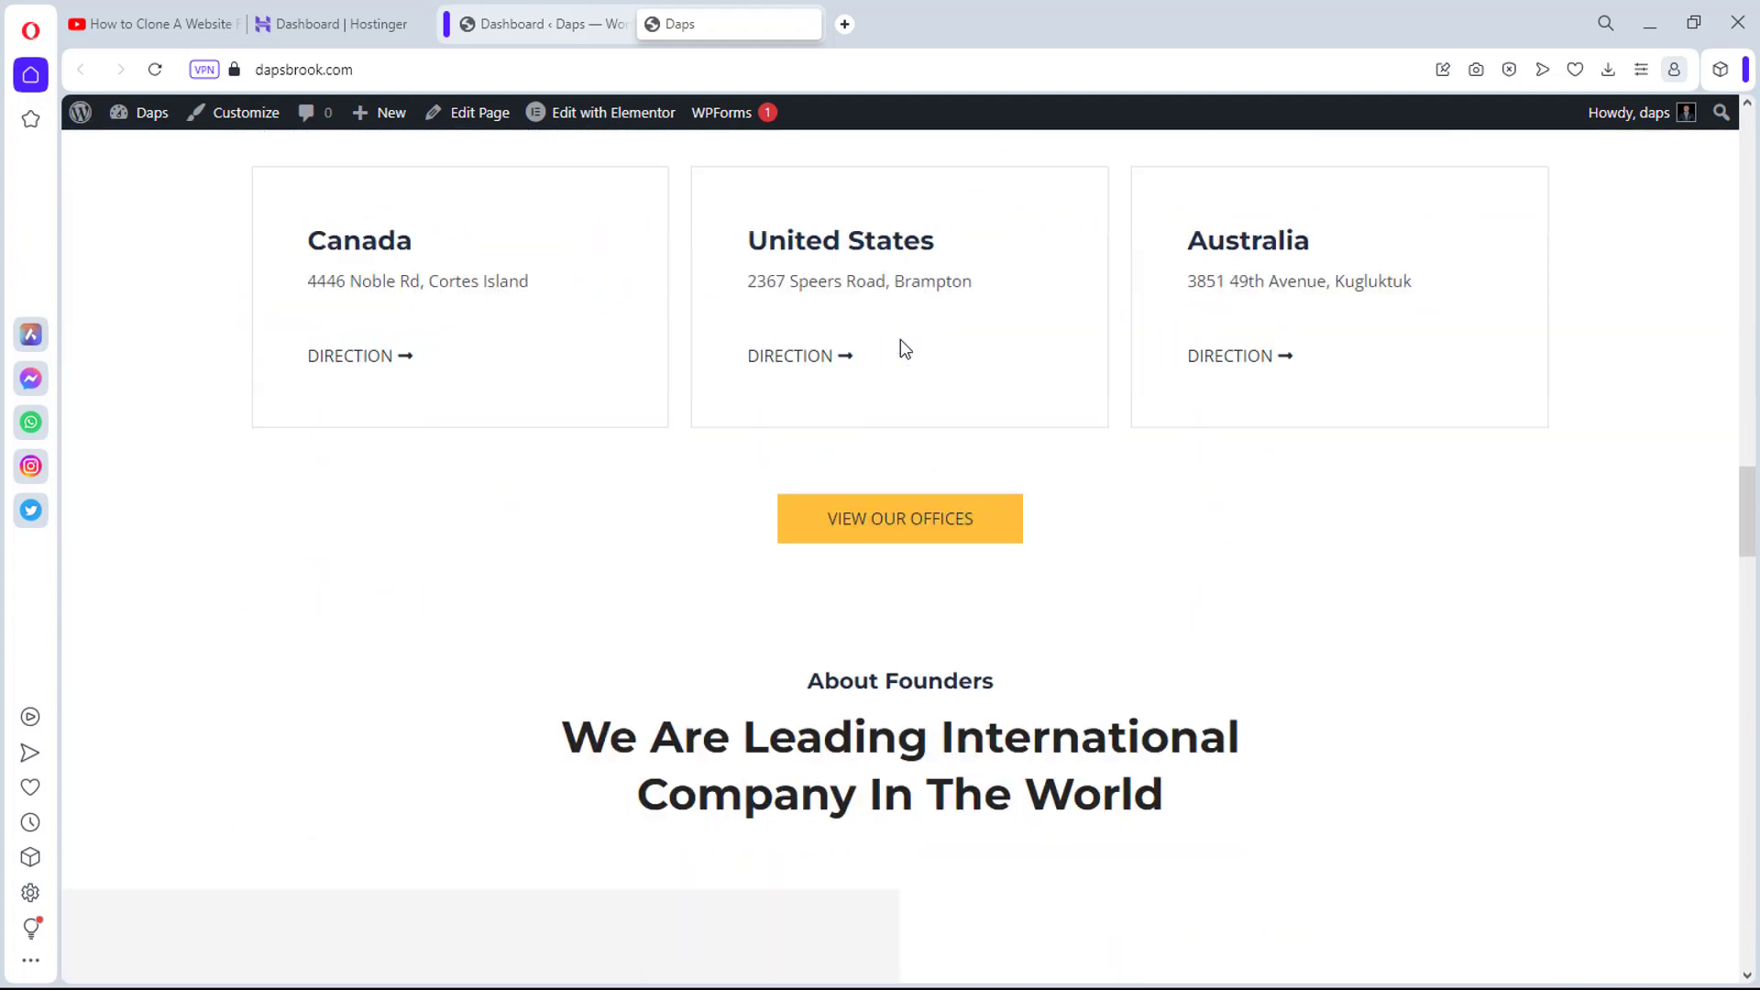
pyautogui.scroll(5, 900, 339)
pyautogui.scroll(20, 903, 348)
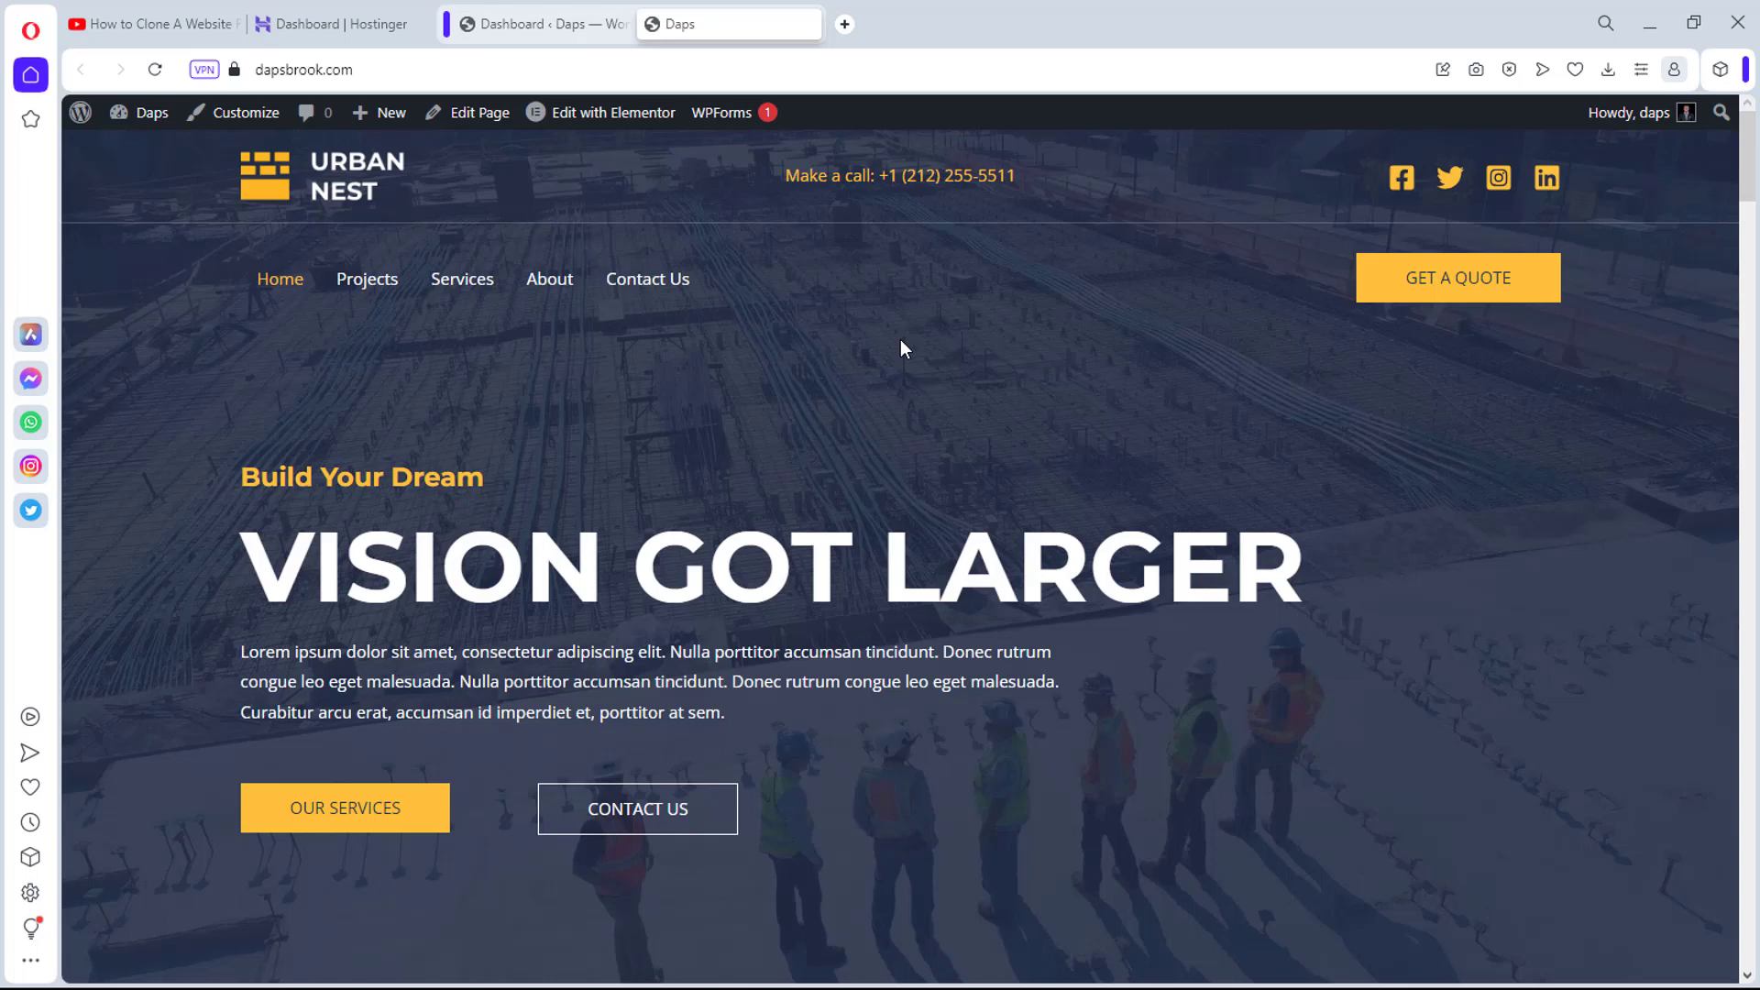
# Step: From the dashboard, search Add New plugins for 'simply static' and install Simply Static
pyautogui.click(575, 11)
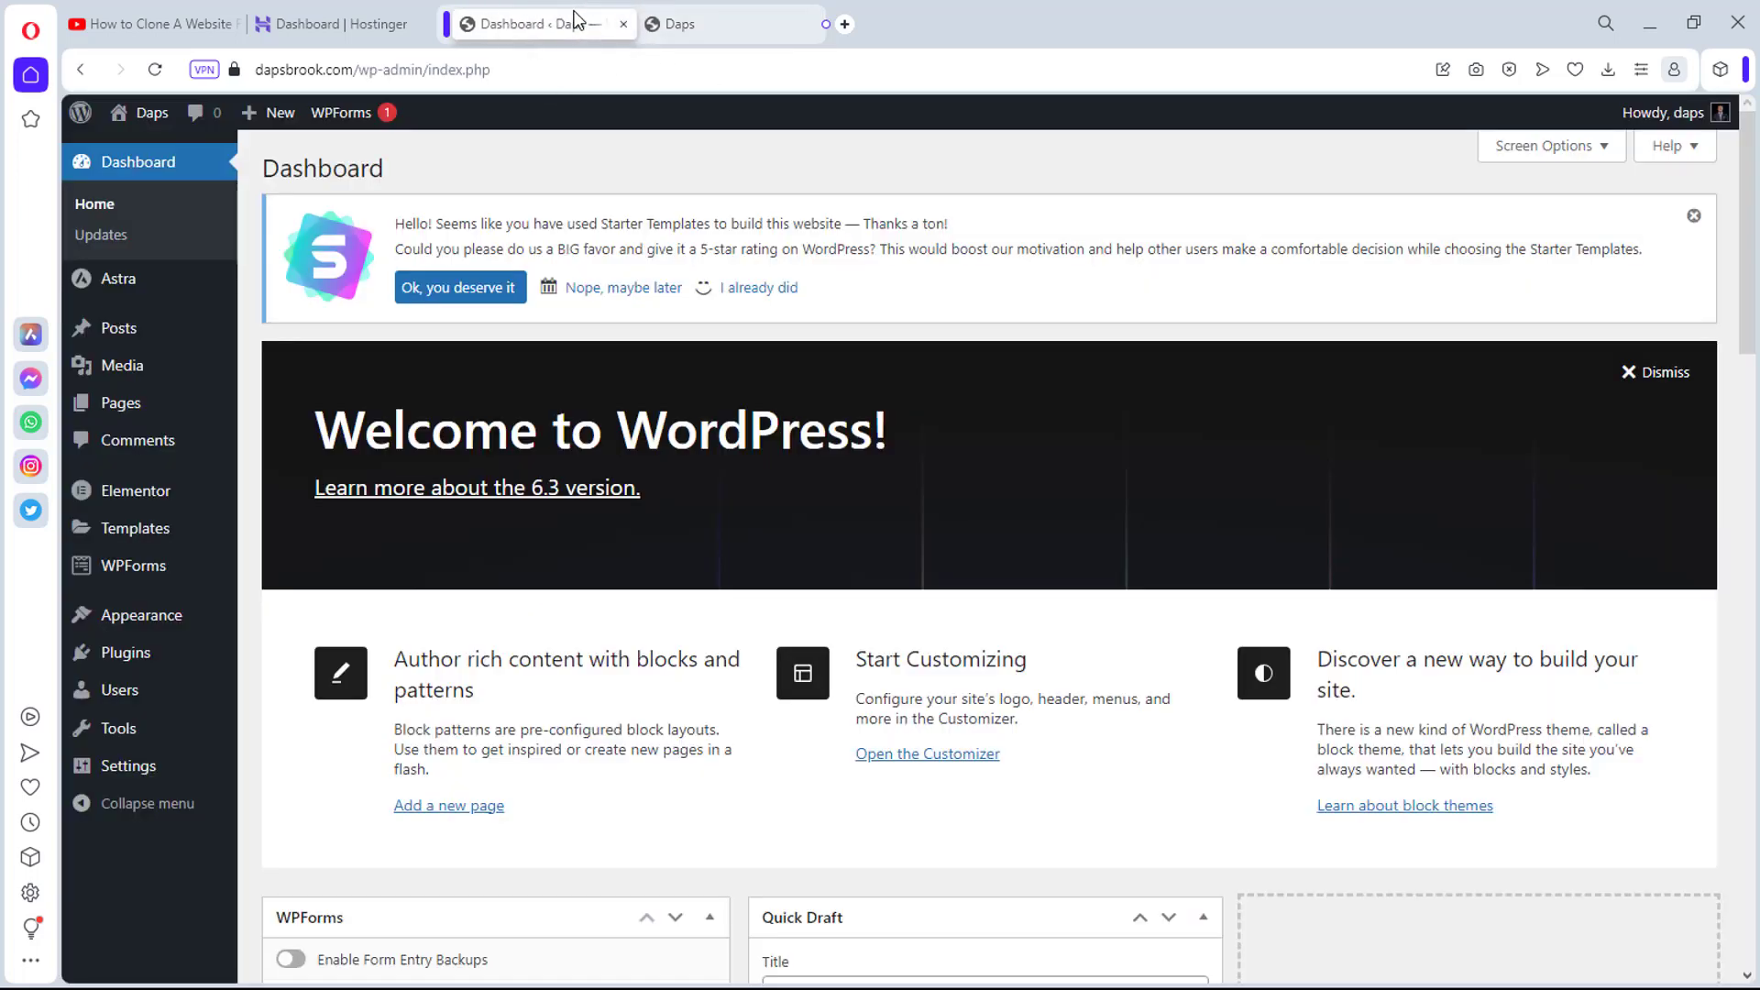
pyautogui.moveTo(129, 657)
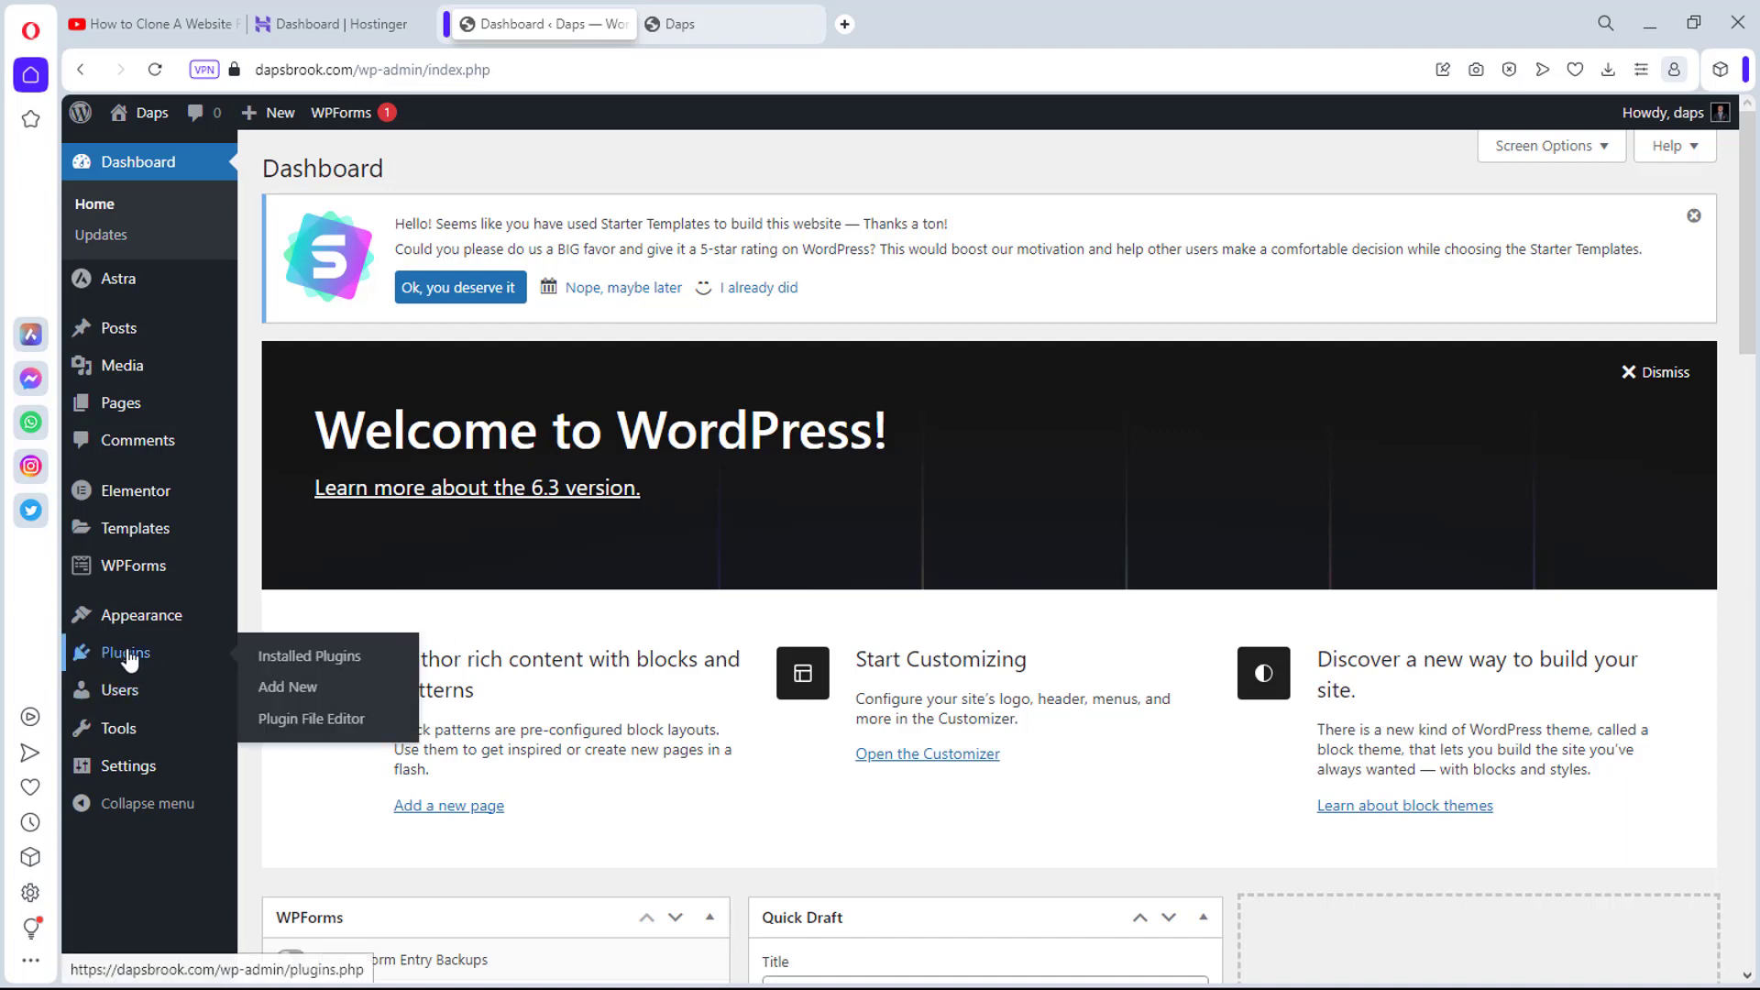
pyautogui.click(284, 699)
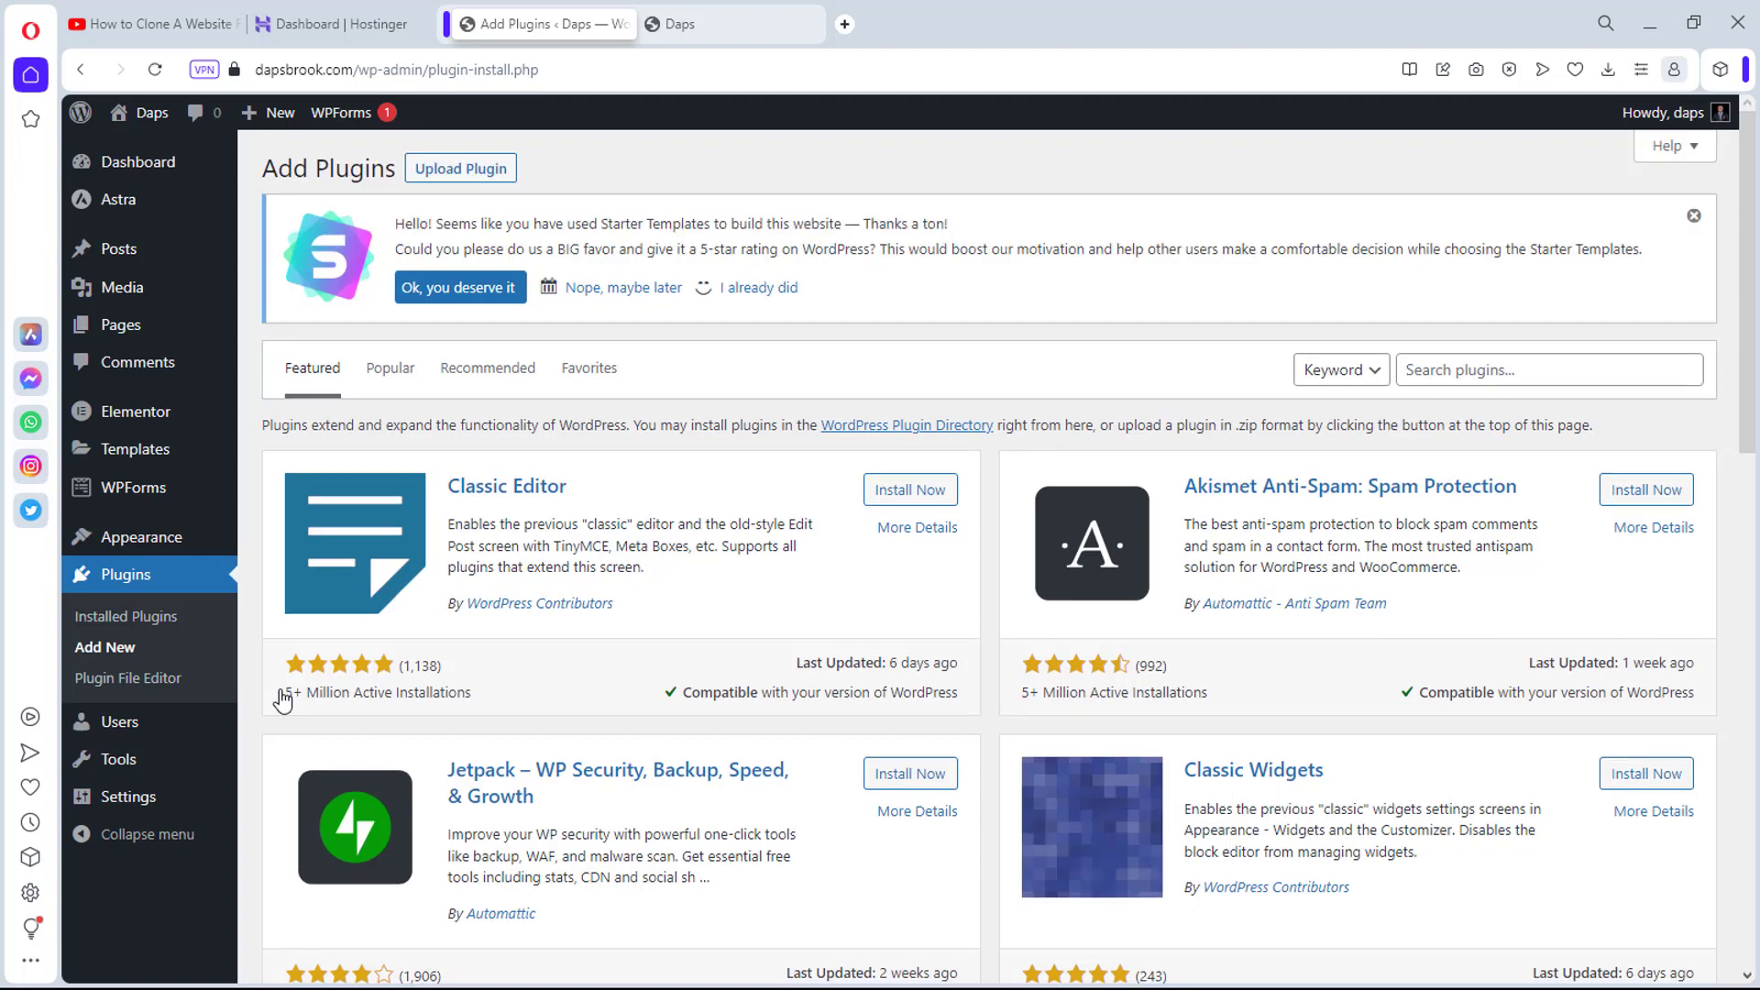
pyautogui.click(1458, 359)
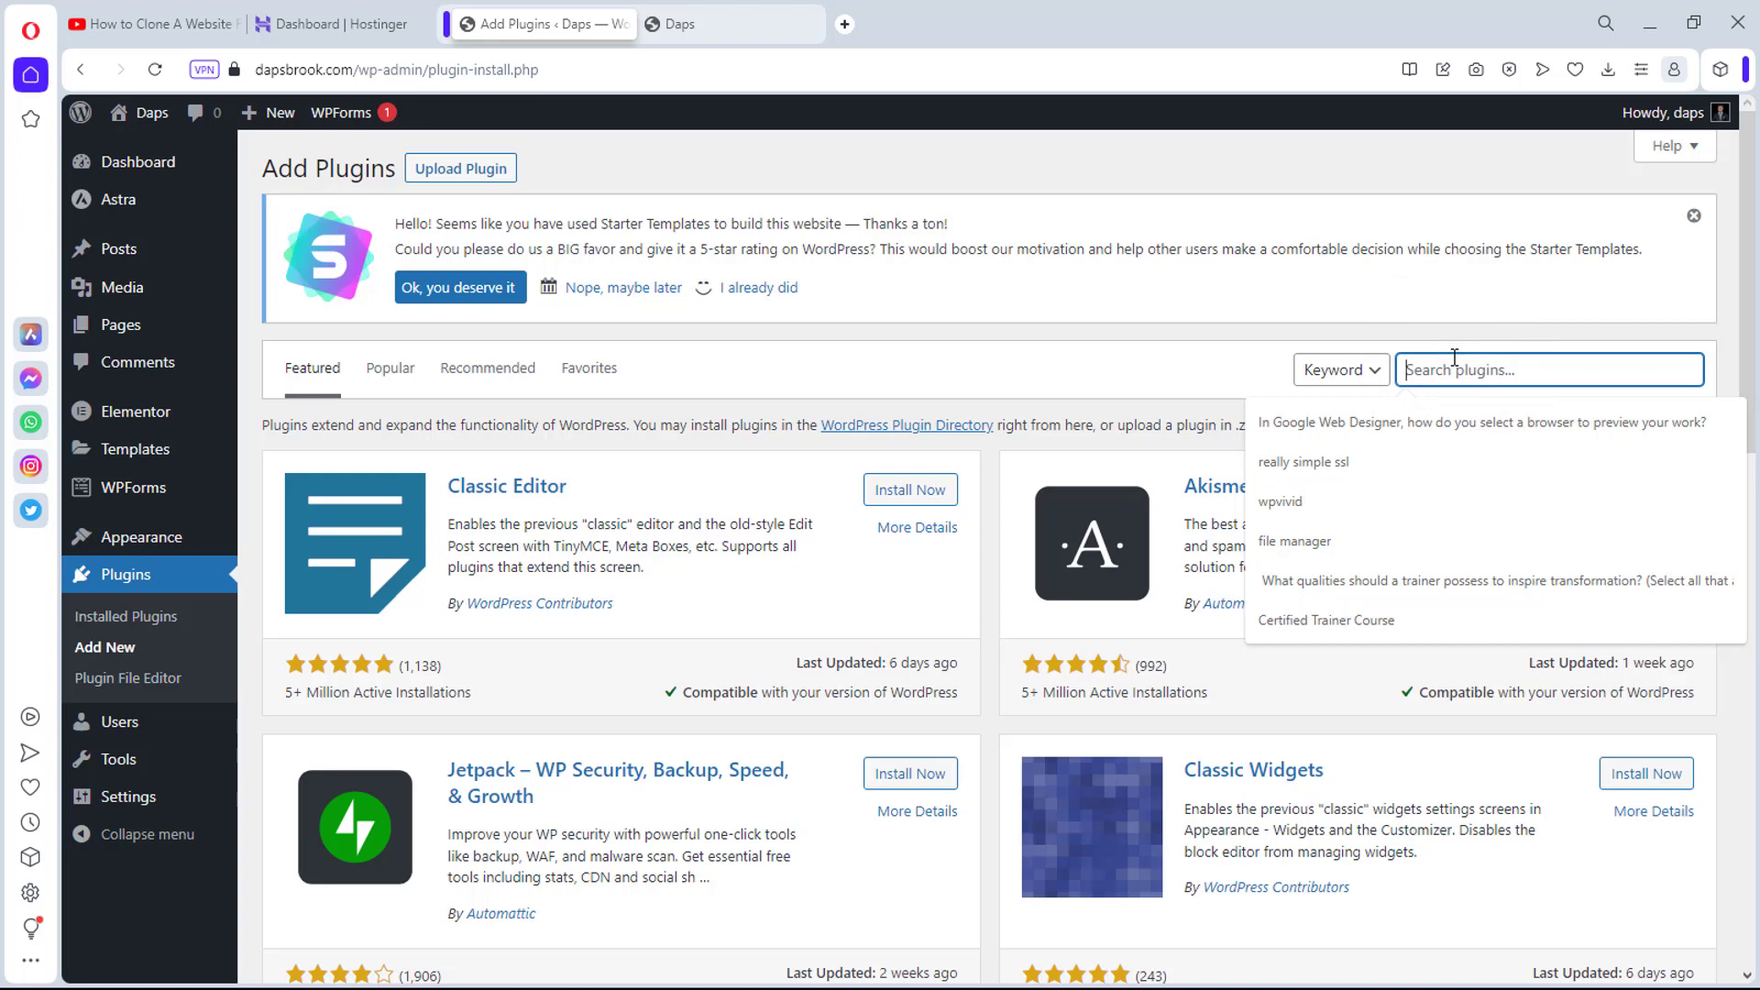
pyautogui.write('simply st')
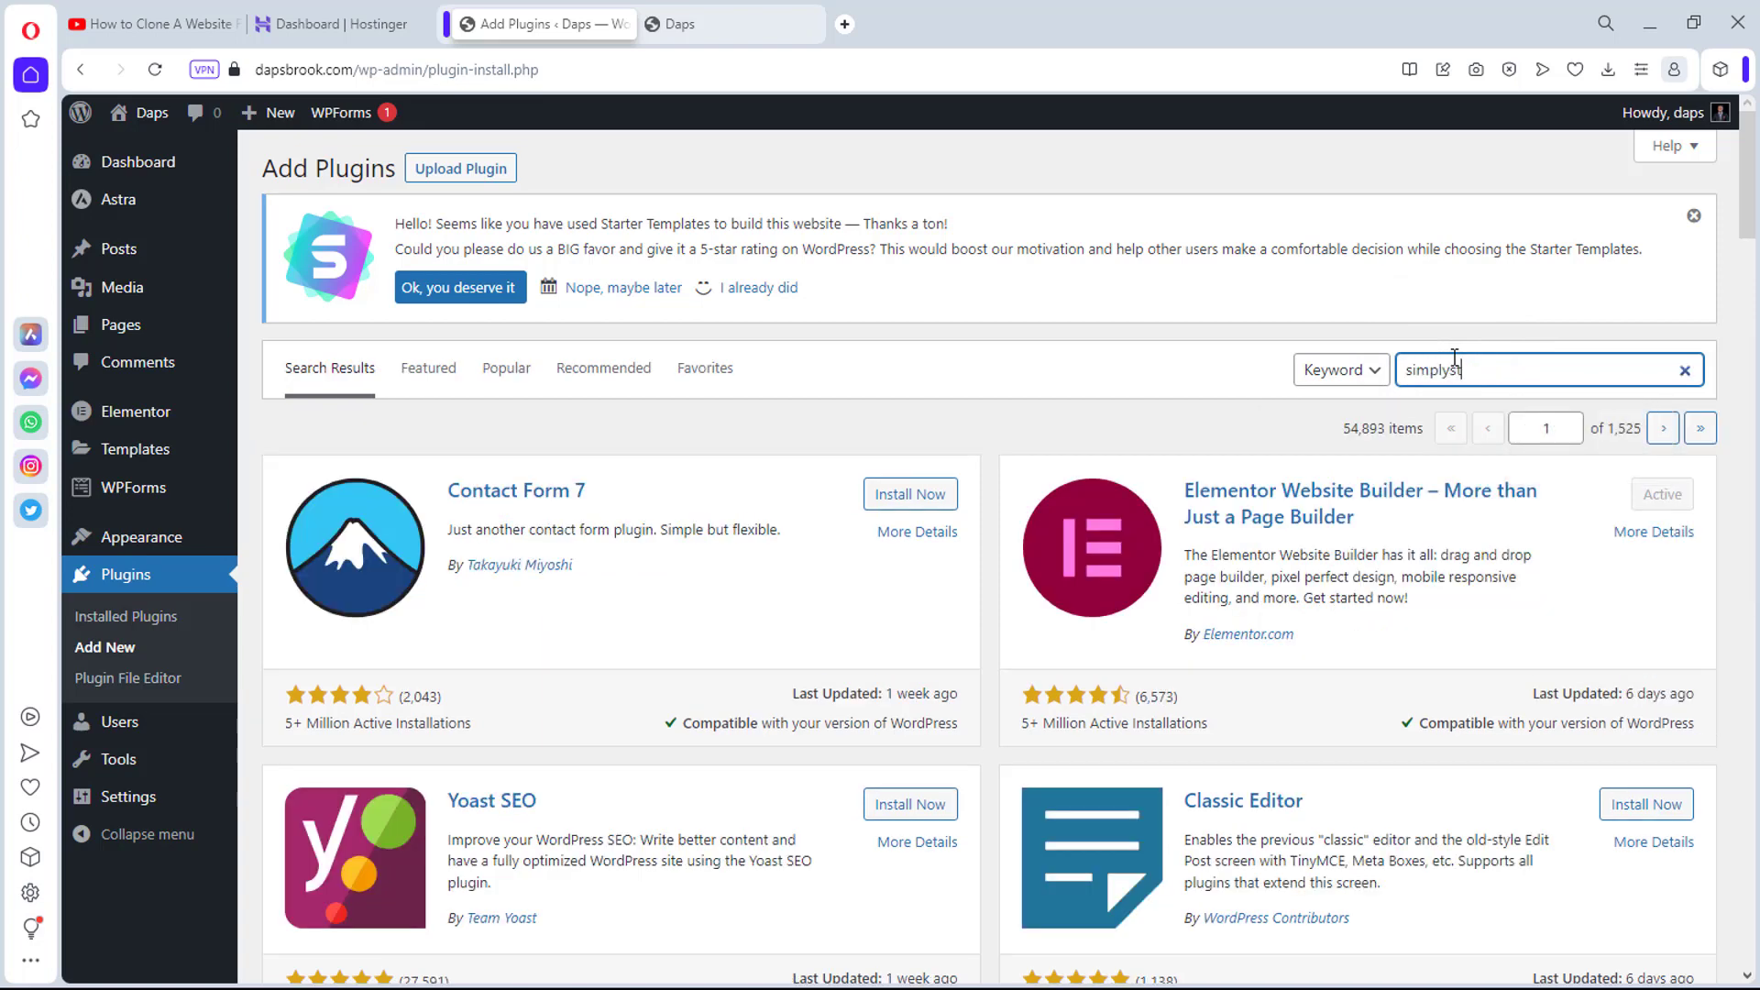
pyautogui.write('atic')
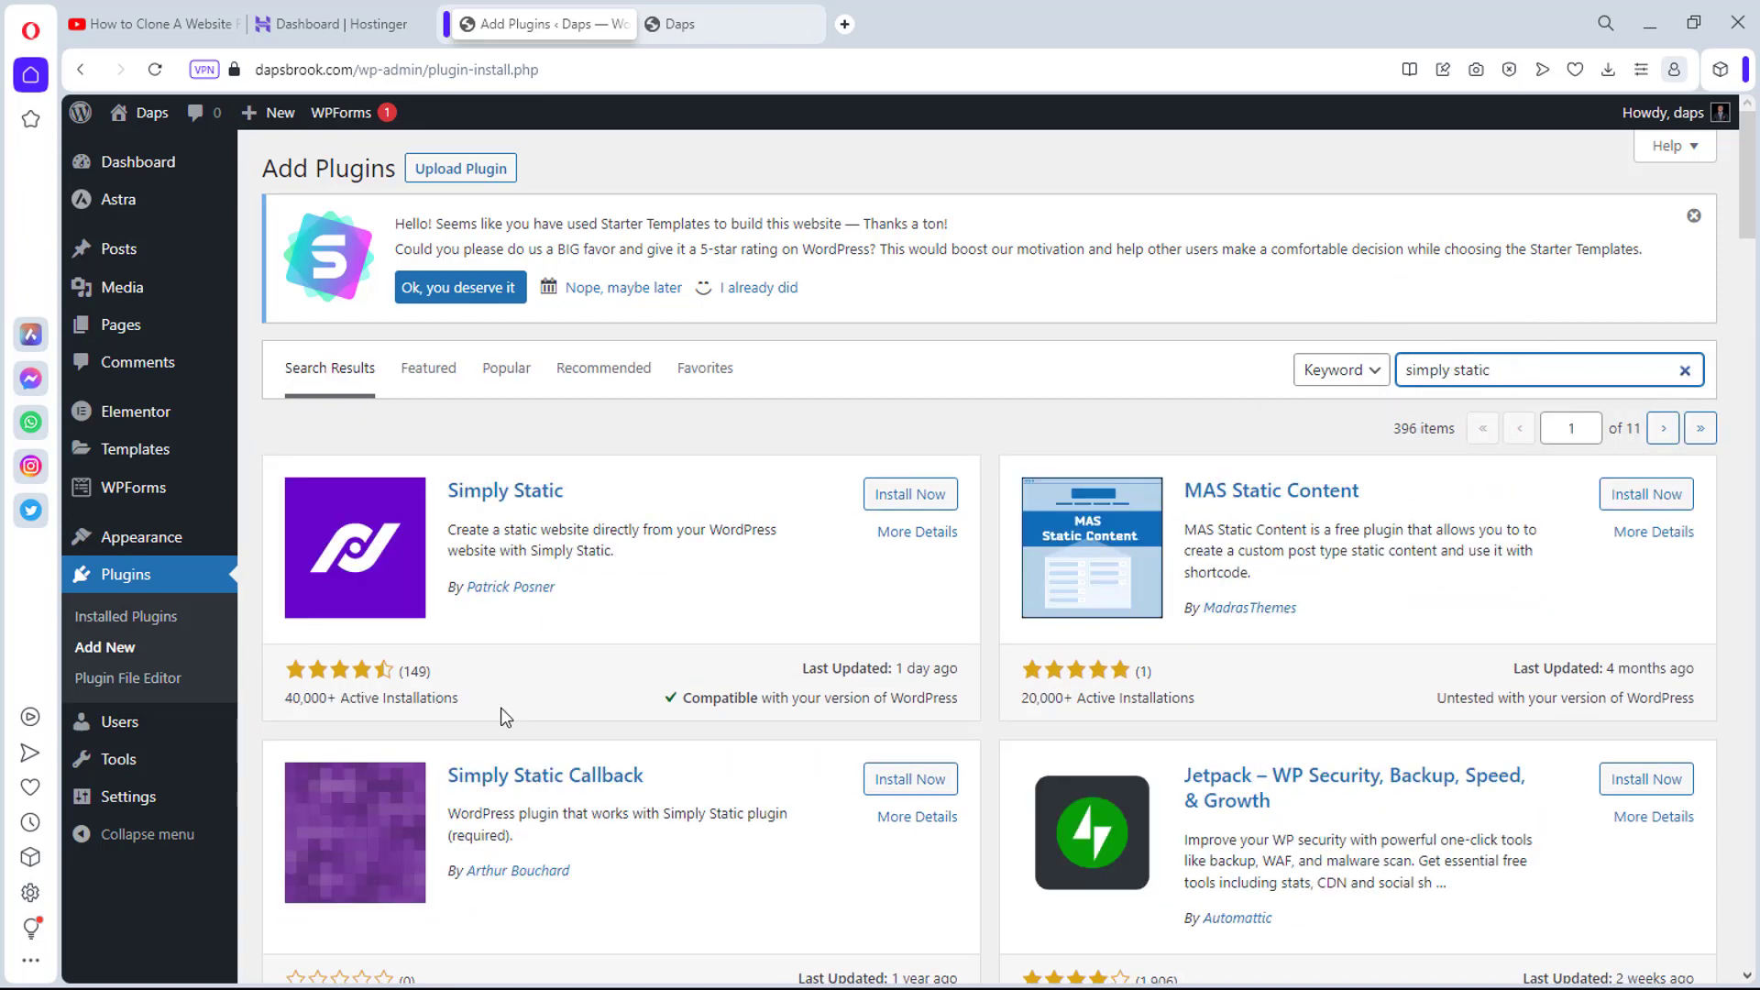
pyautogui.click(886, 498)
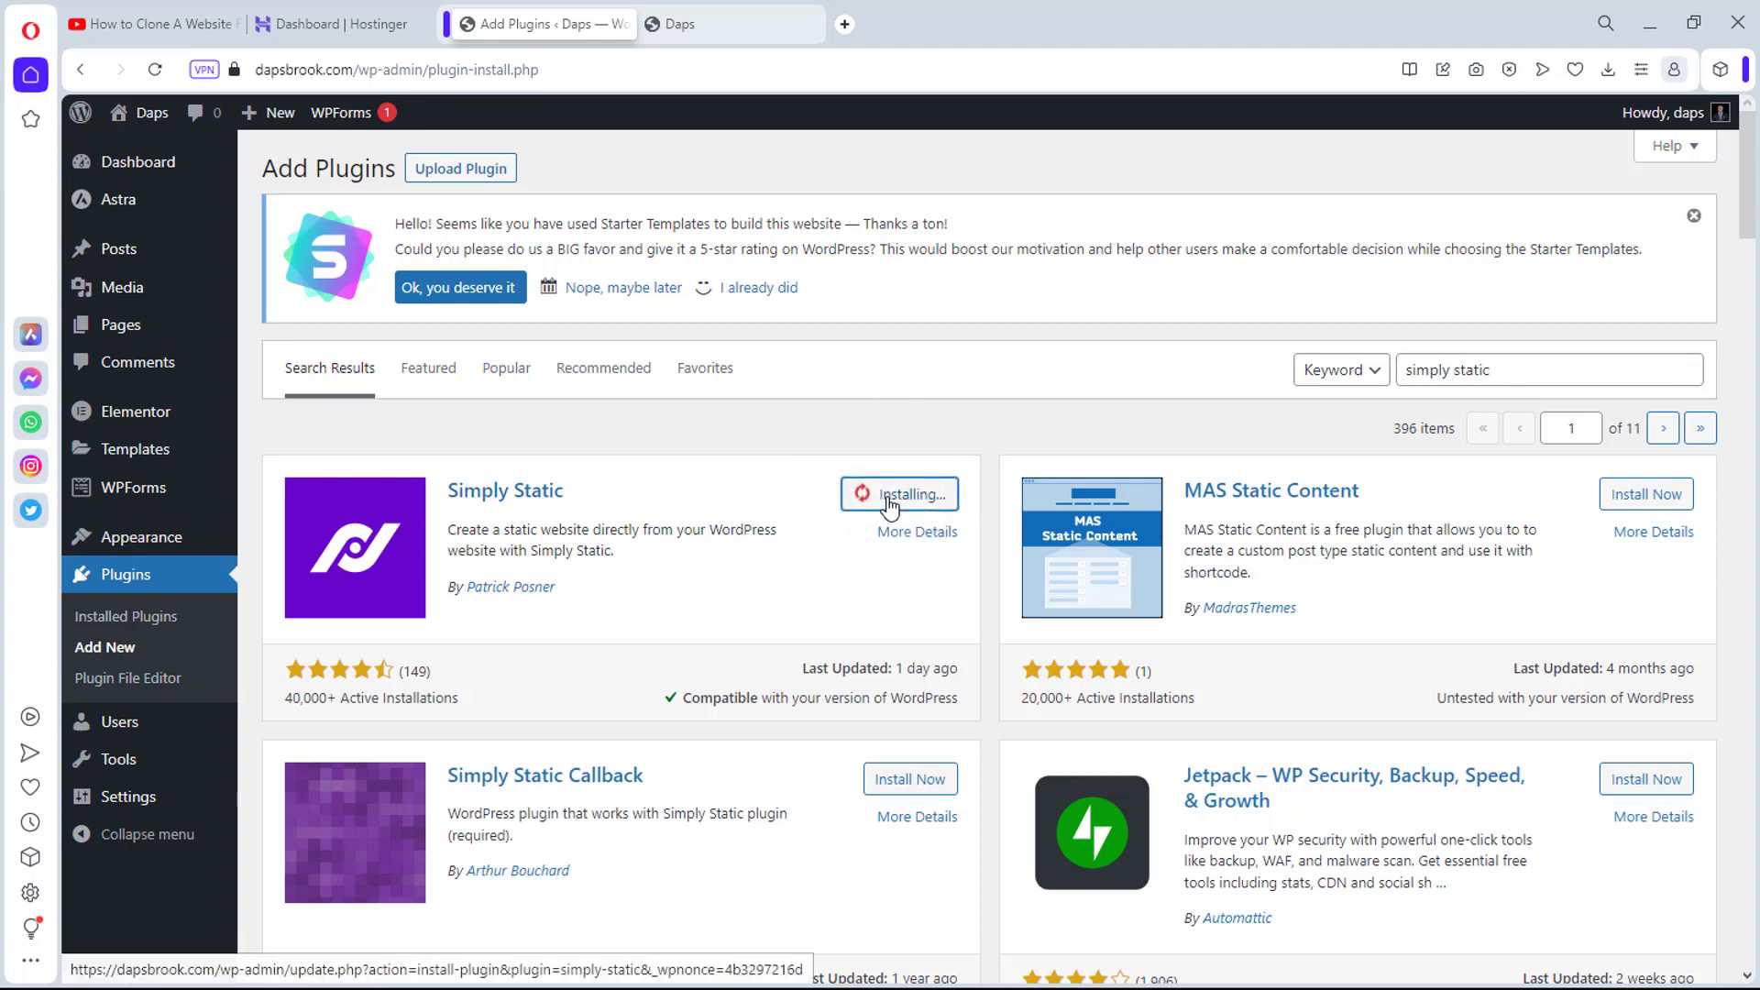
# Step: Search for 'wpvivid', install the WPvivid Backup plugin and view Installed Plugins
pyautogui.tripleClick(1525, 369)
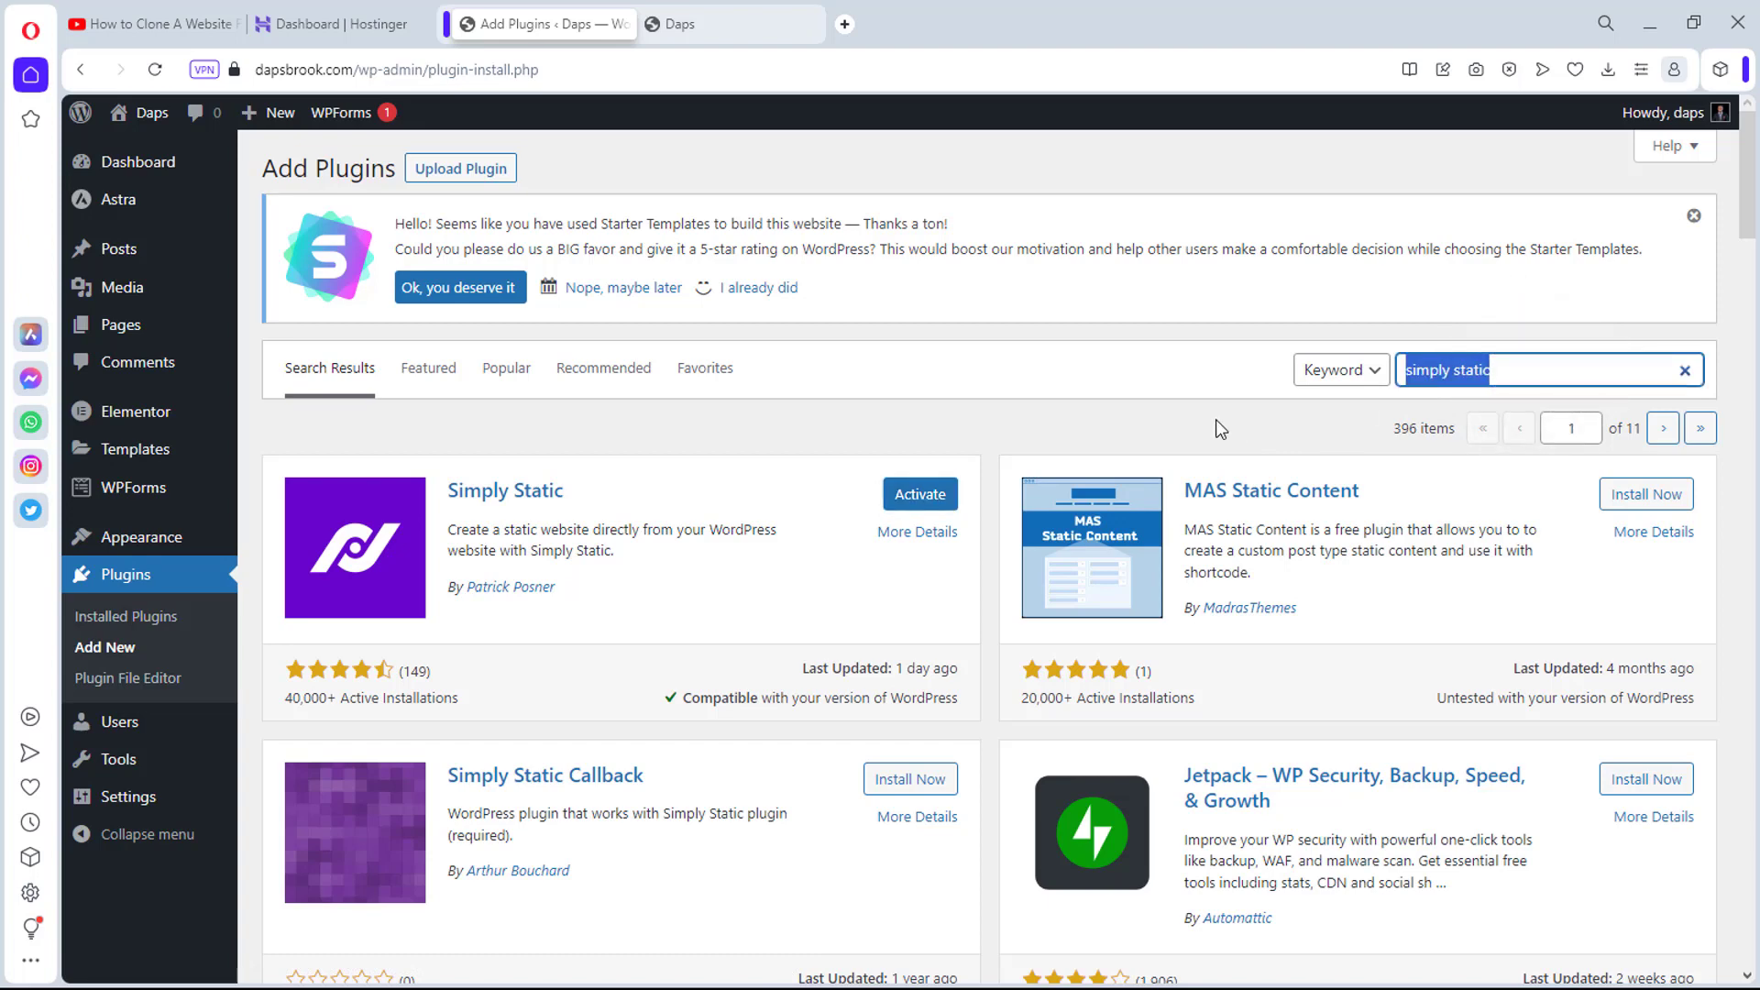
pyautogui.write('wpvivid')
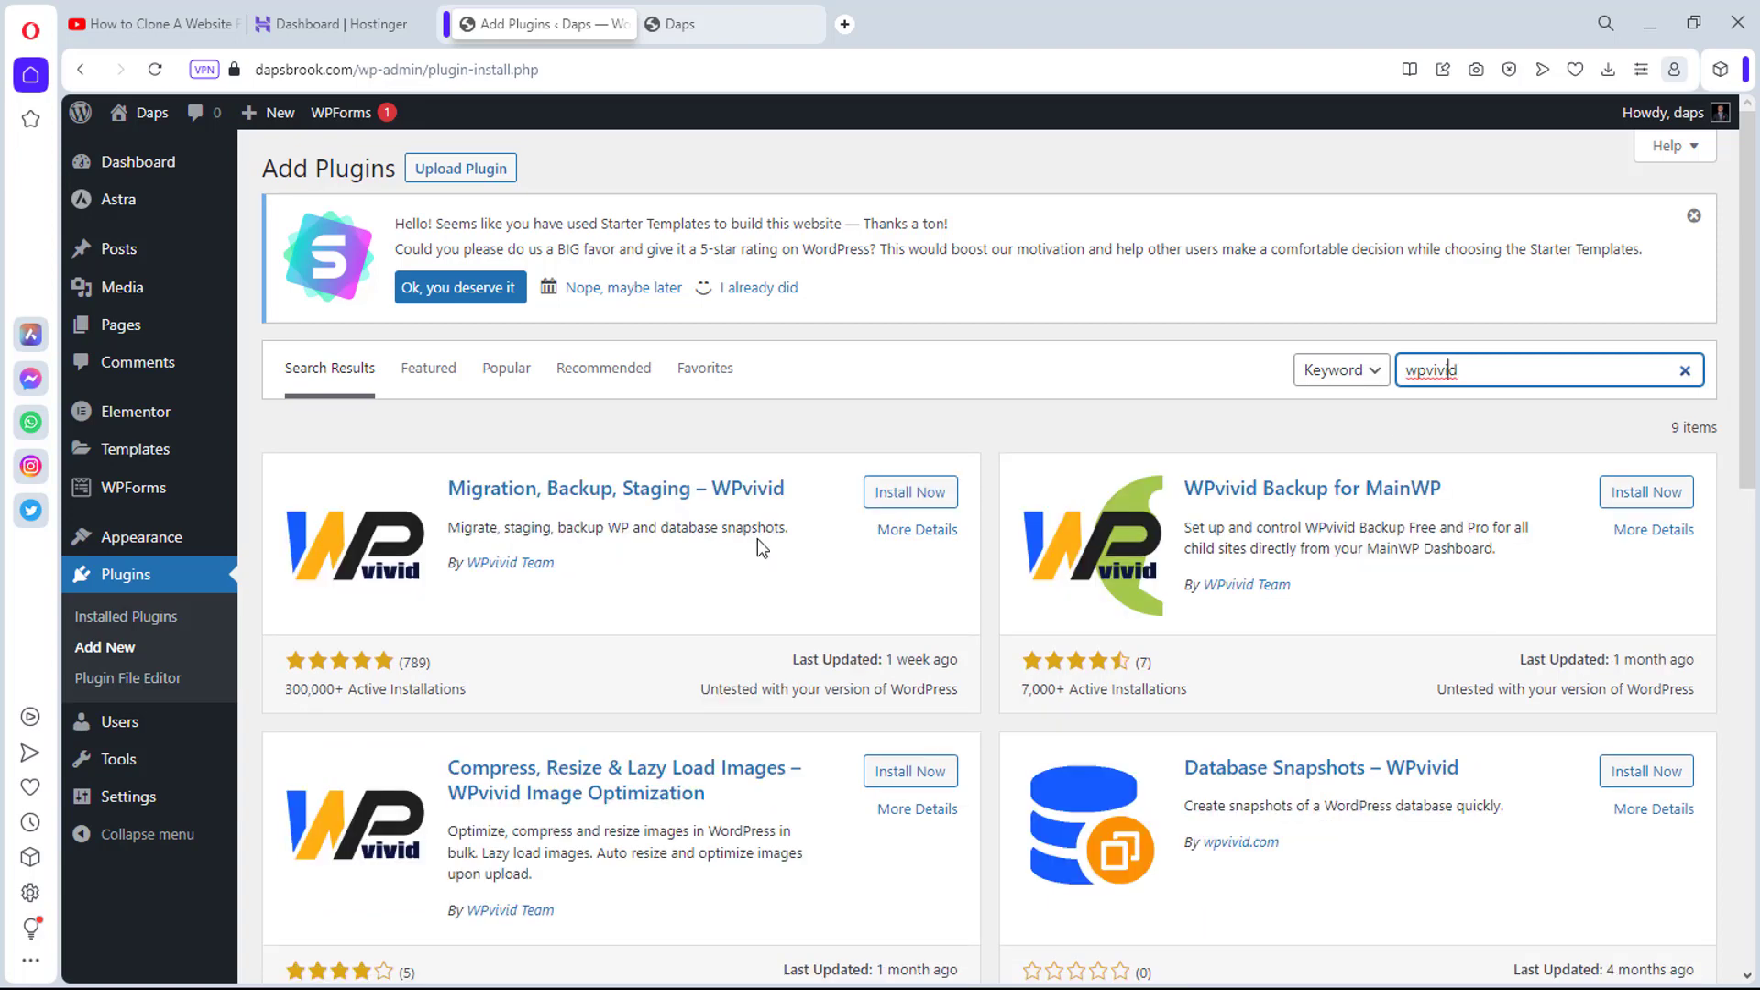
pyautogui.click(908, 492)
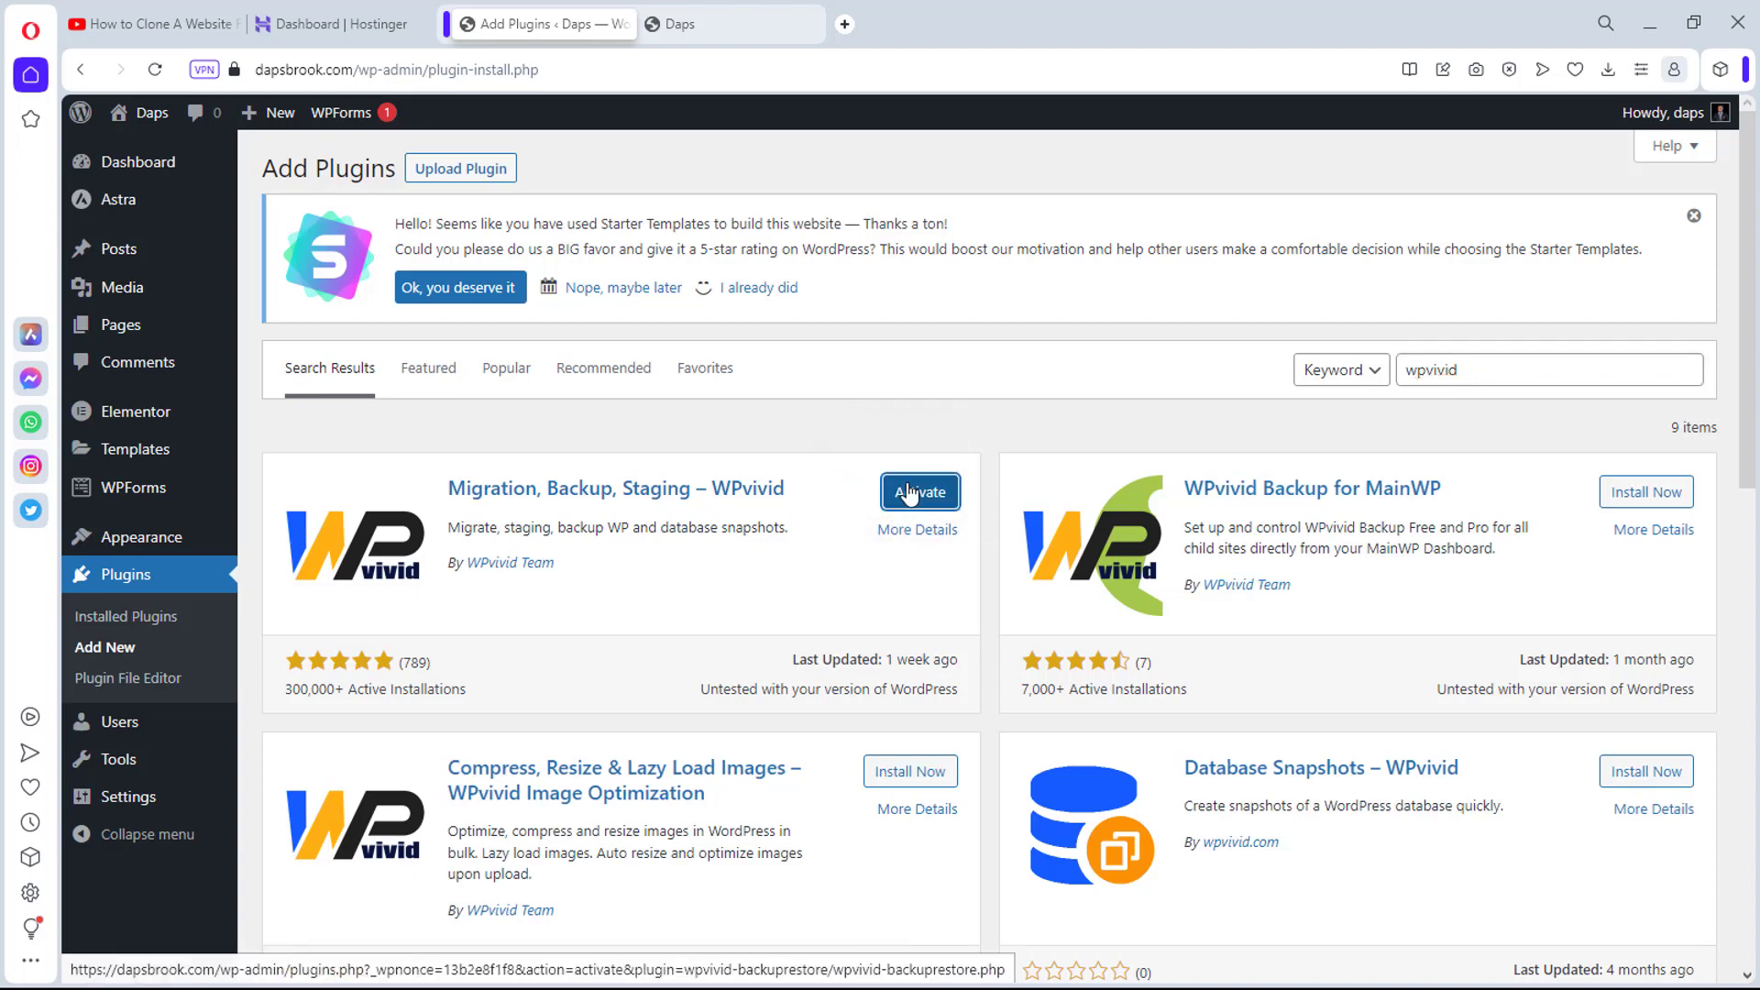
pyautogui.click(136, 624)
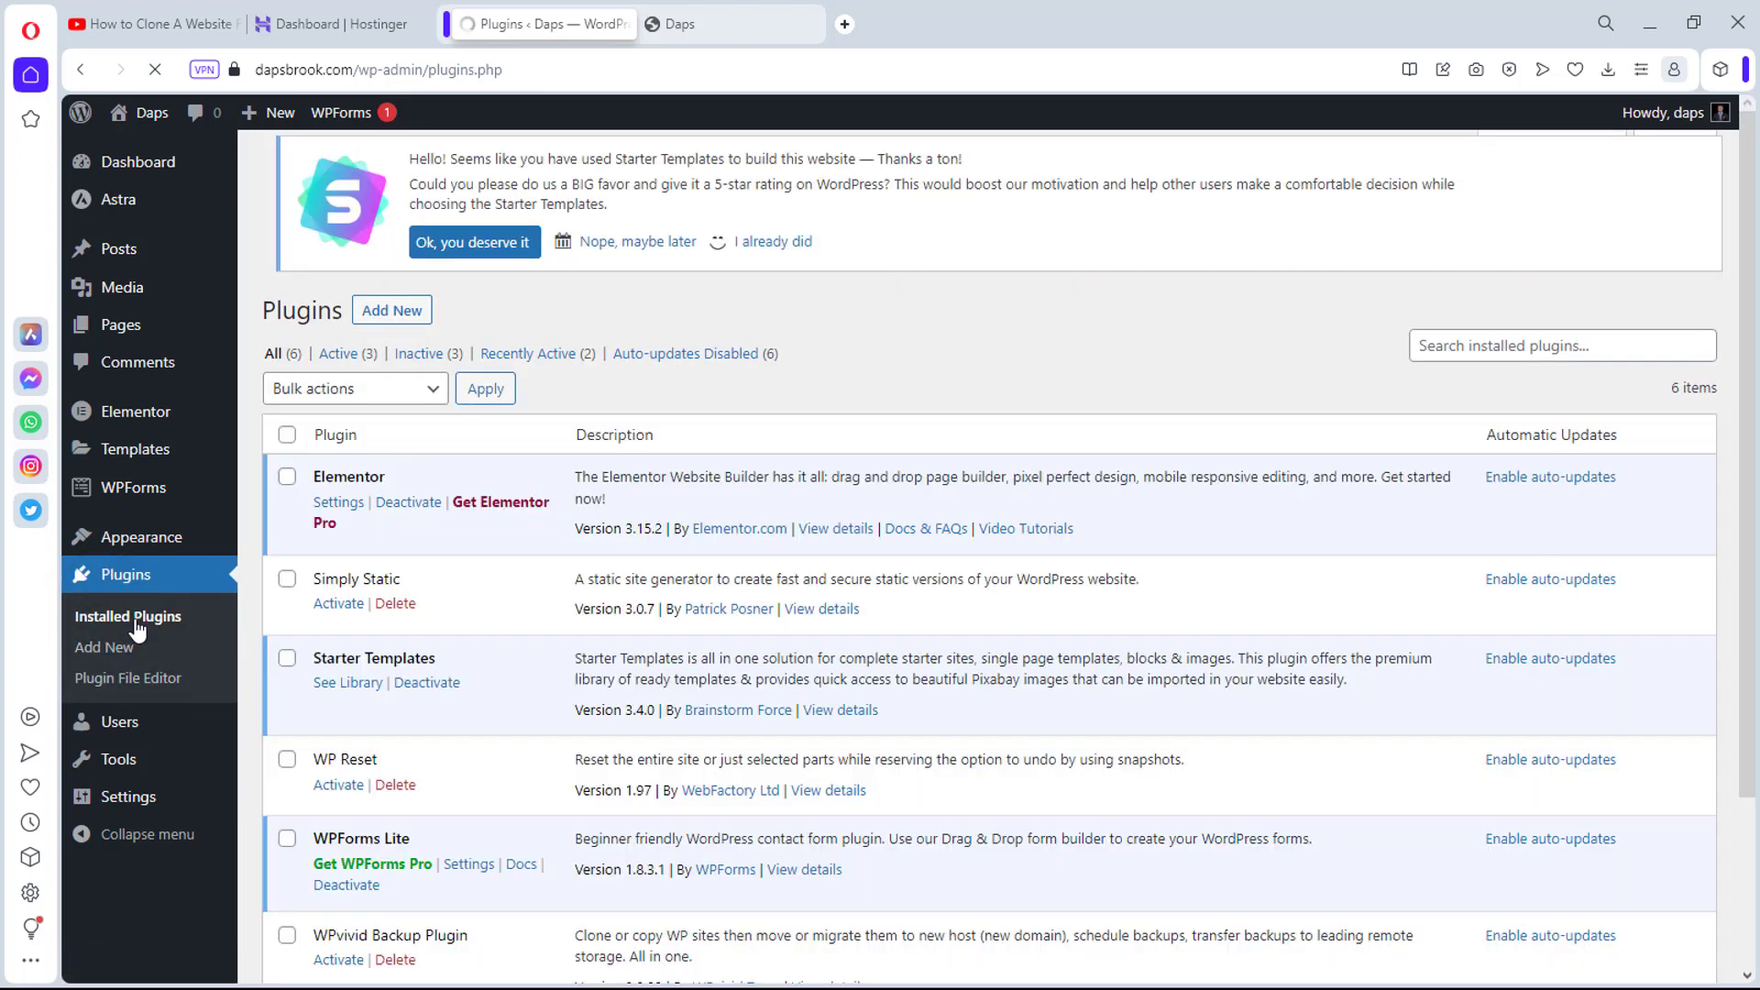
# Step: Tick Simply Static and WPvivid Backup Plugin and bulk-activate both
pyautogui.click(287, 579)
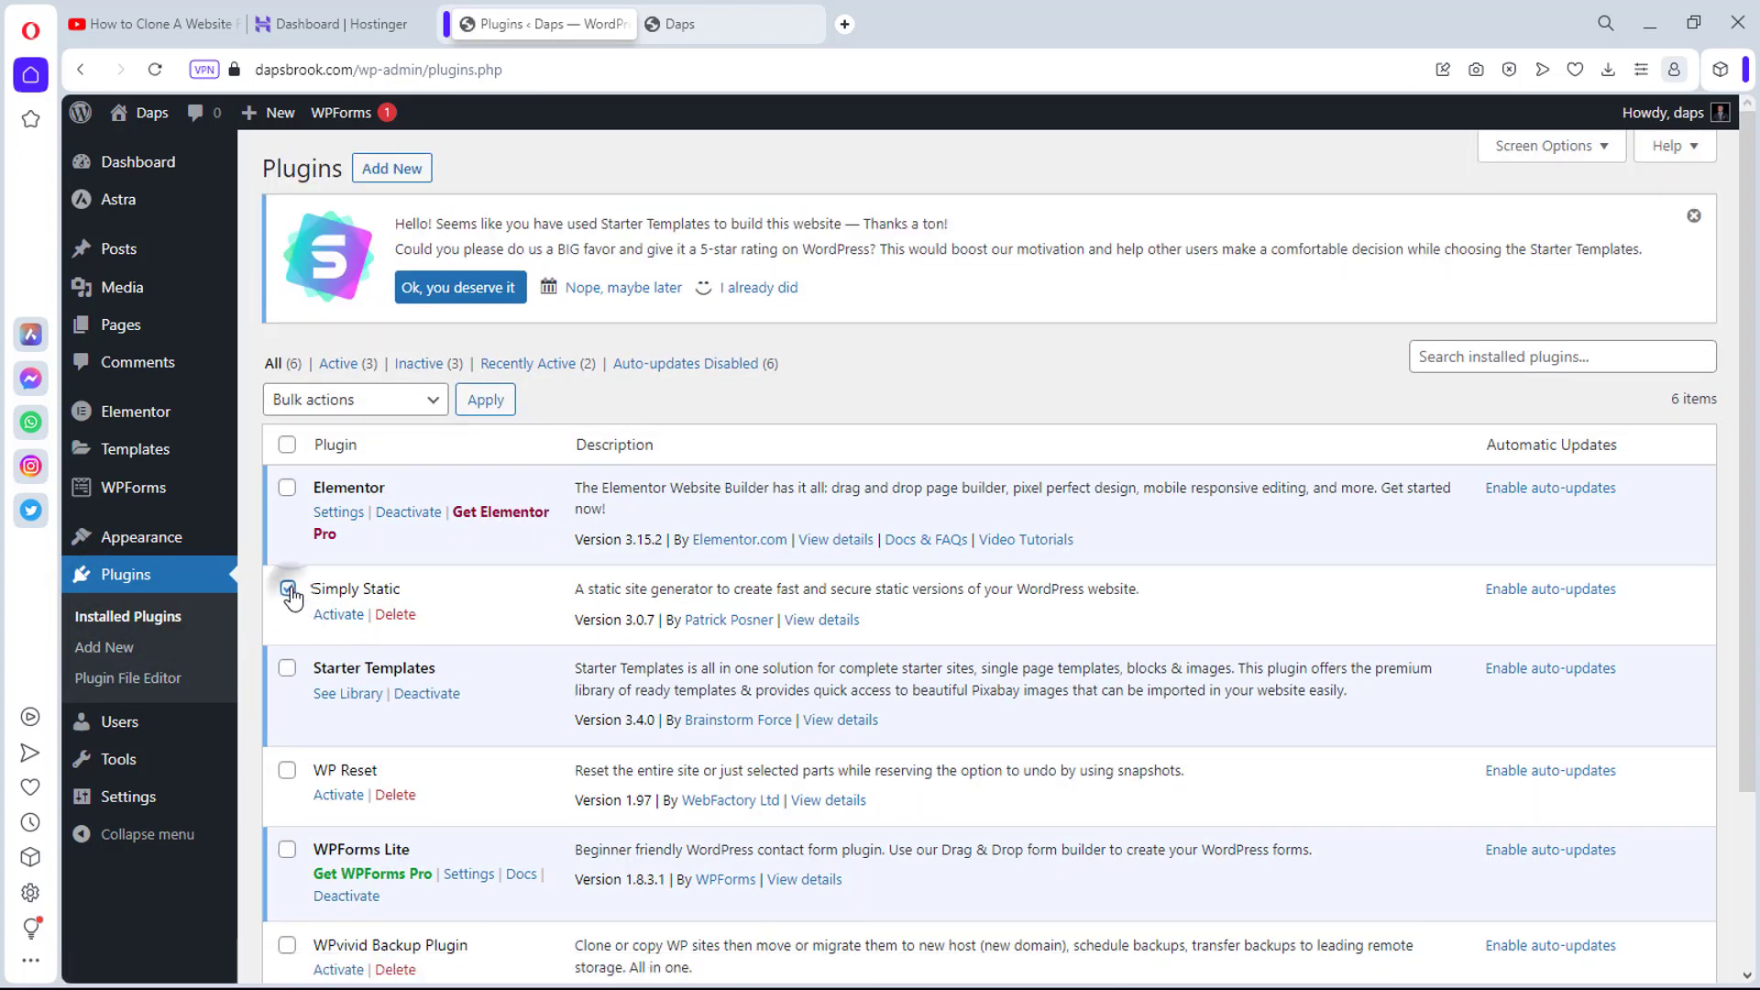
pyautogui.scroll(-2, 305, 605)
pyautogui.click(287, 716)
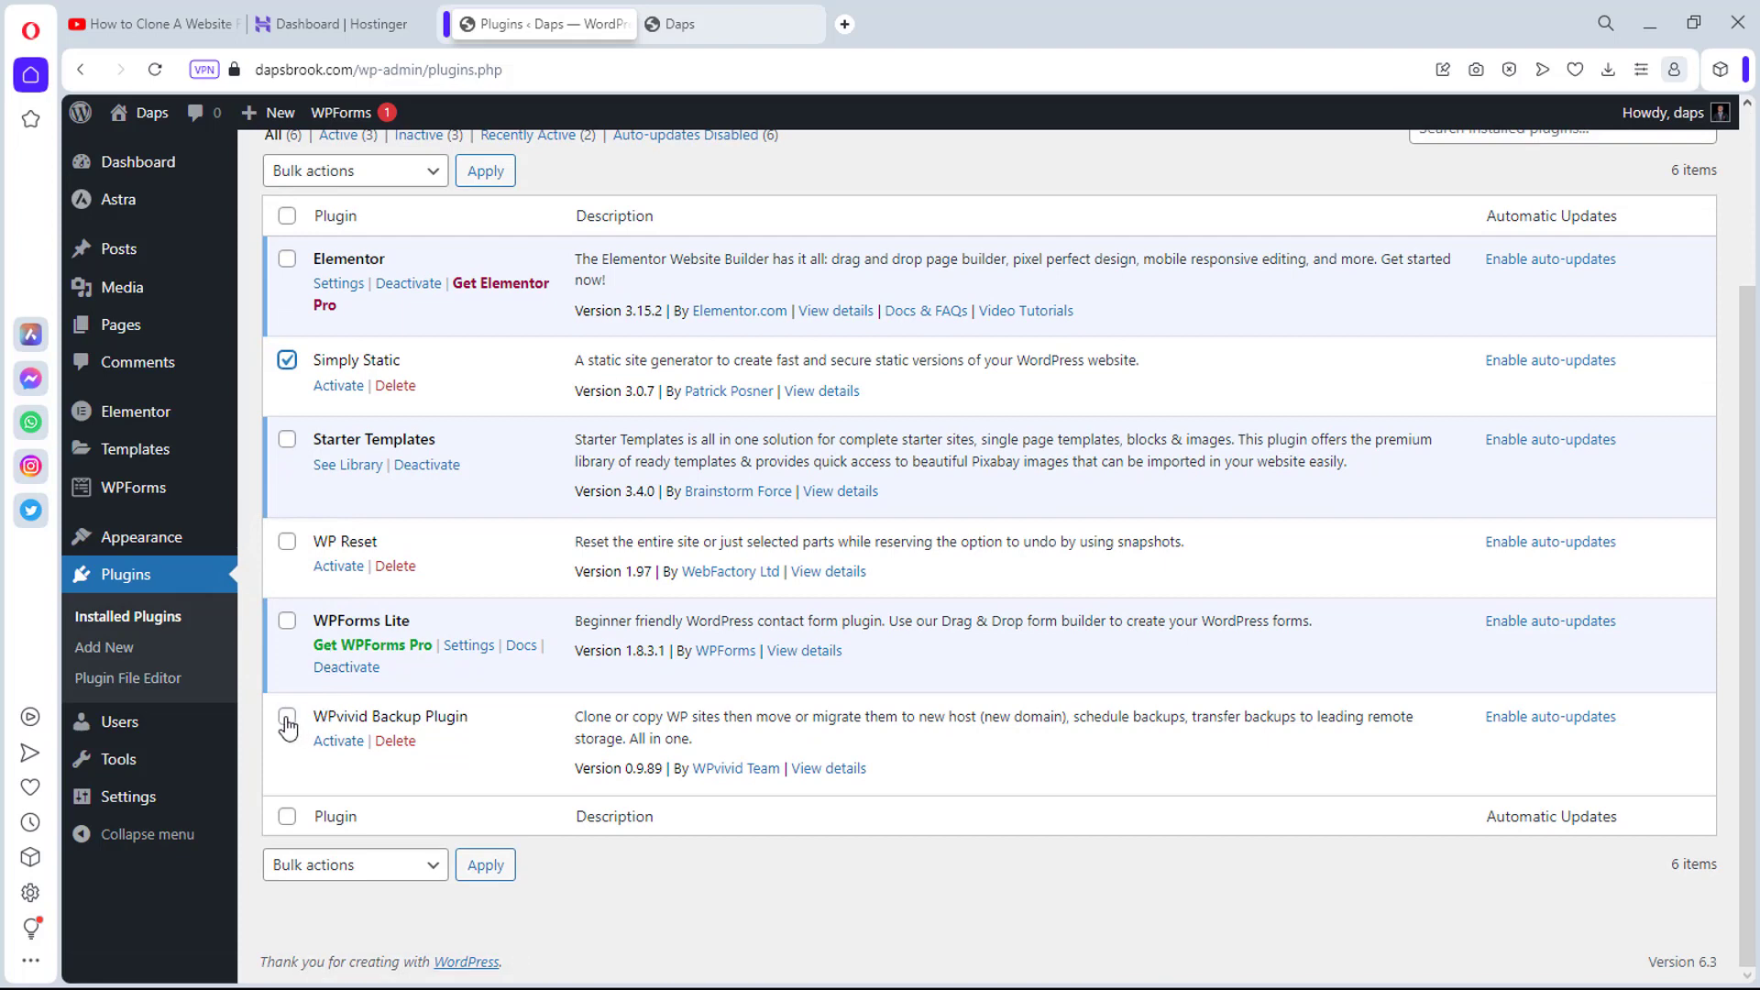
pyautogui.click(433, 867)
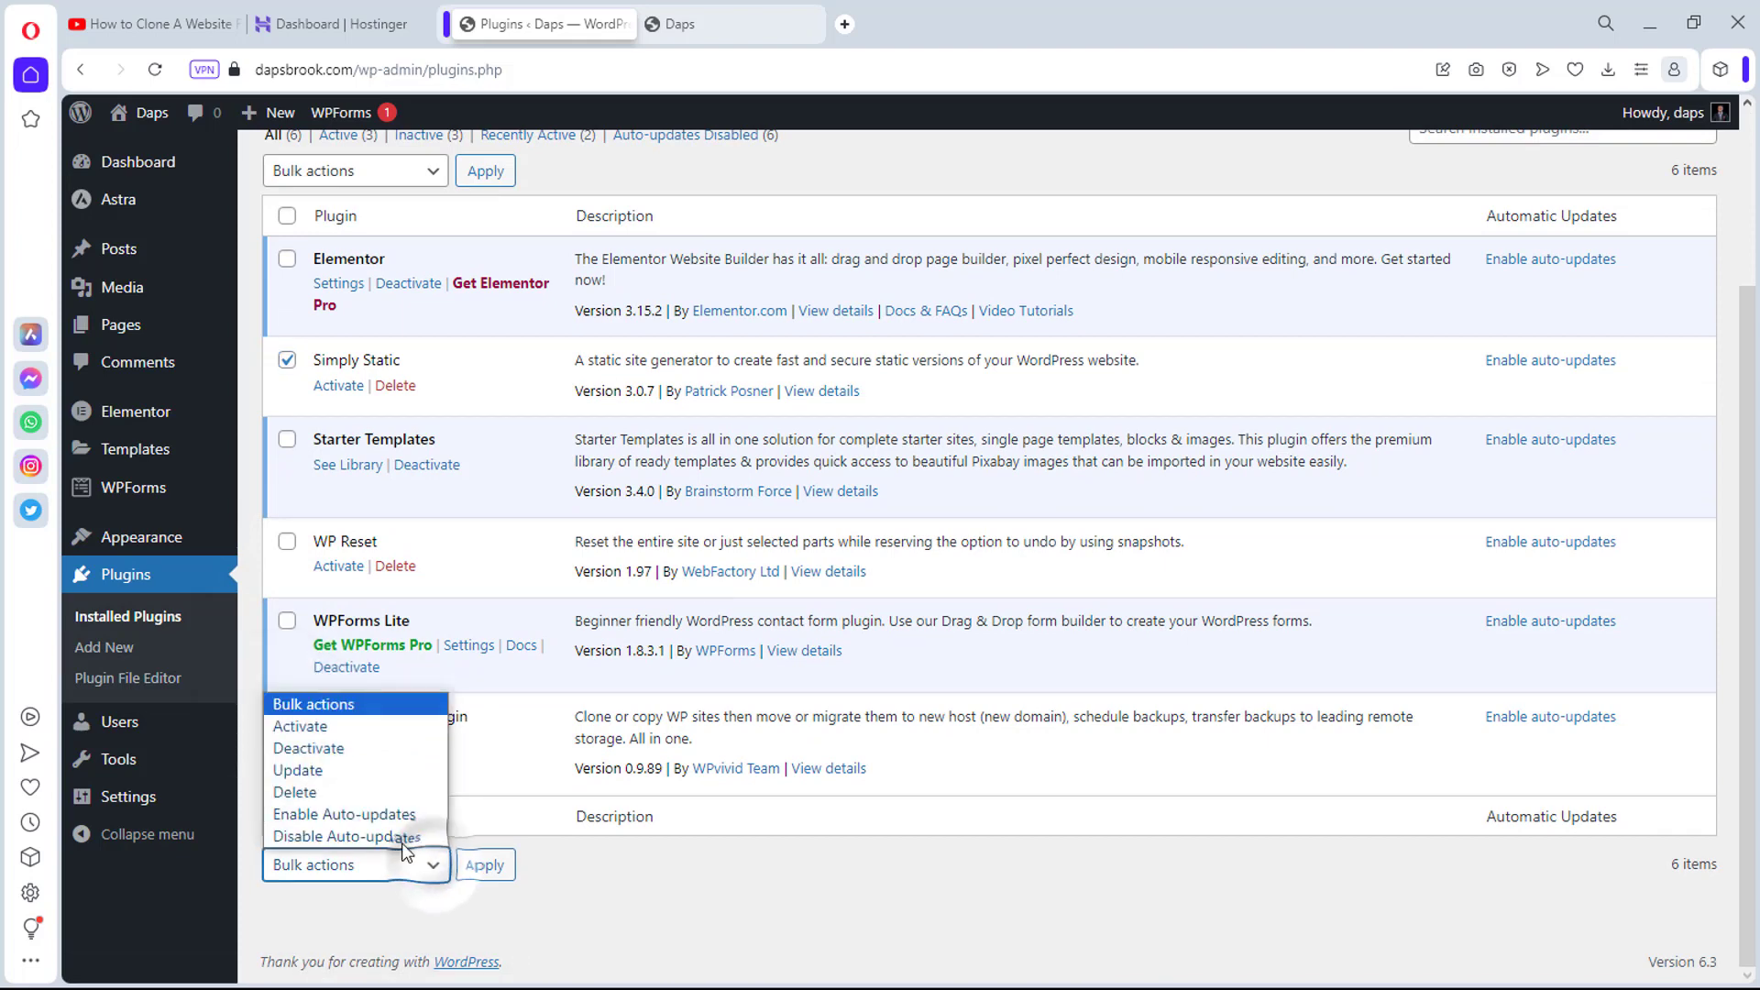
pyautogui.click(289, 734)
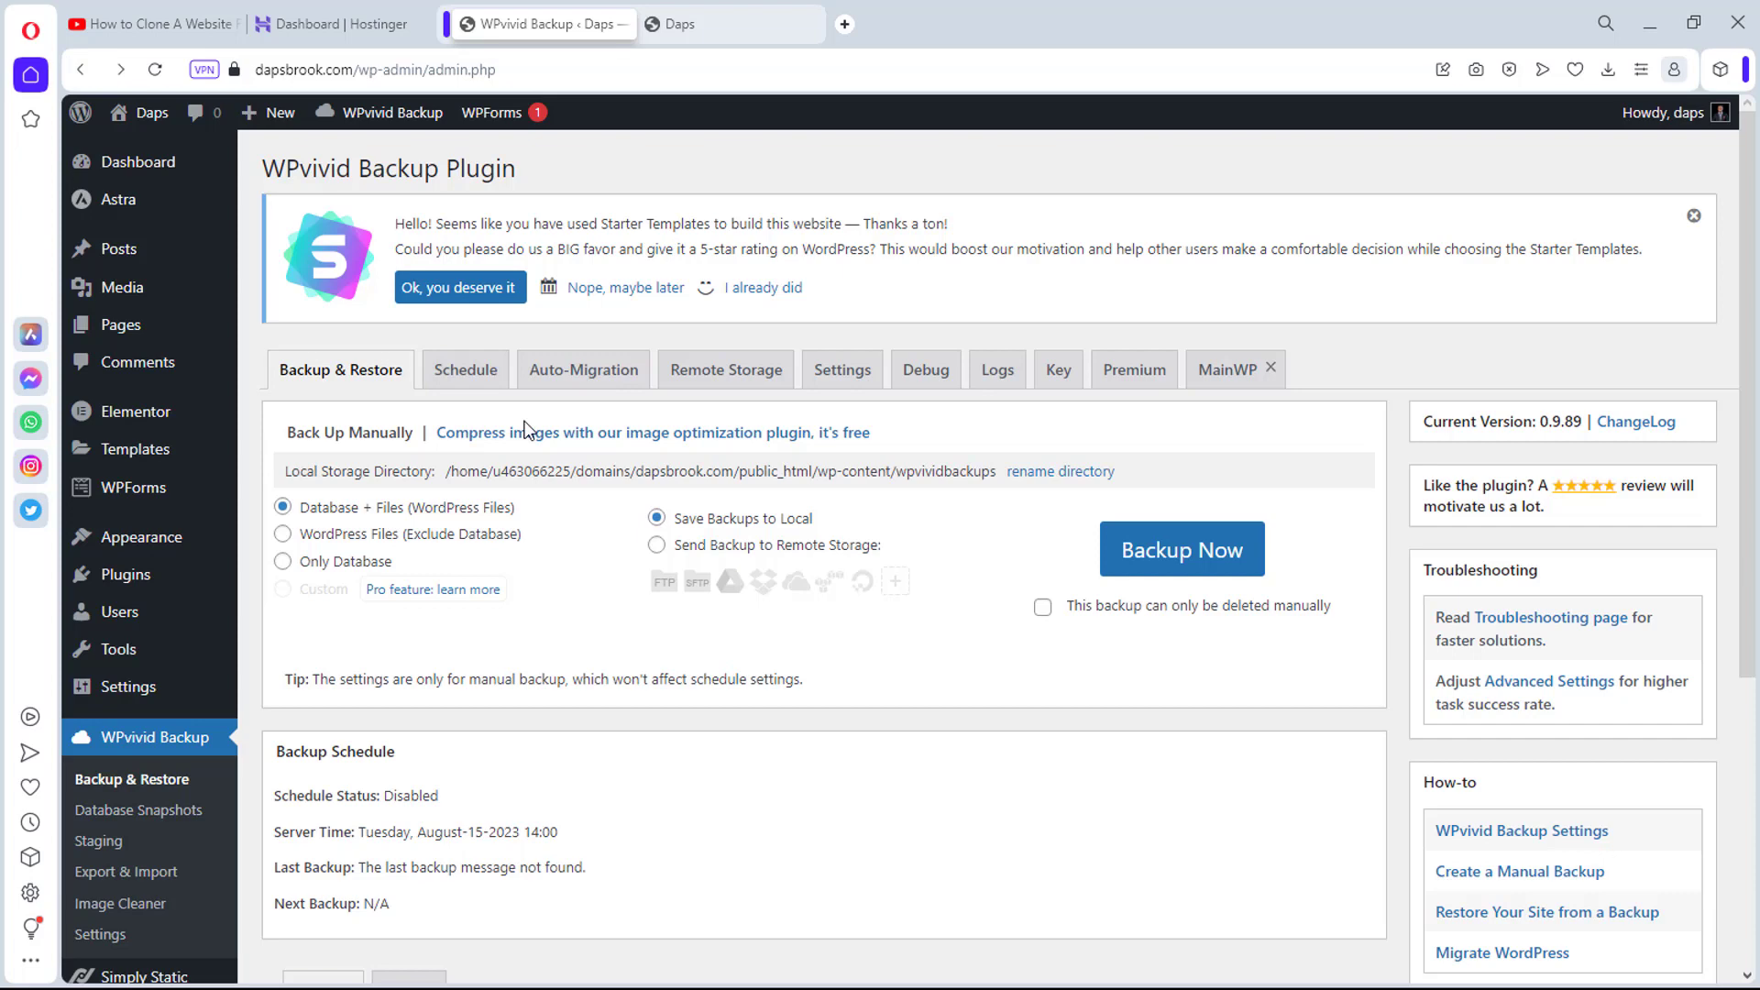
# Step: Return to the Hostinger hPanel dashboard for dapsbrook.com
pyautogui.click(296, 11)
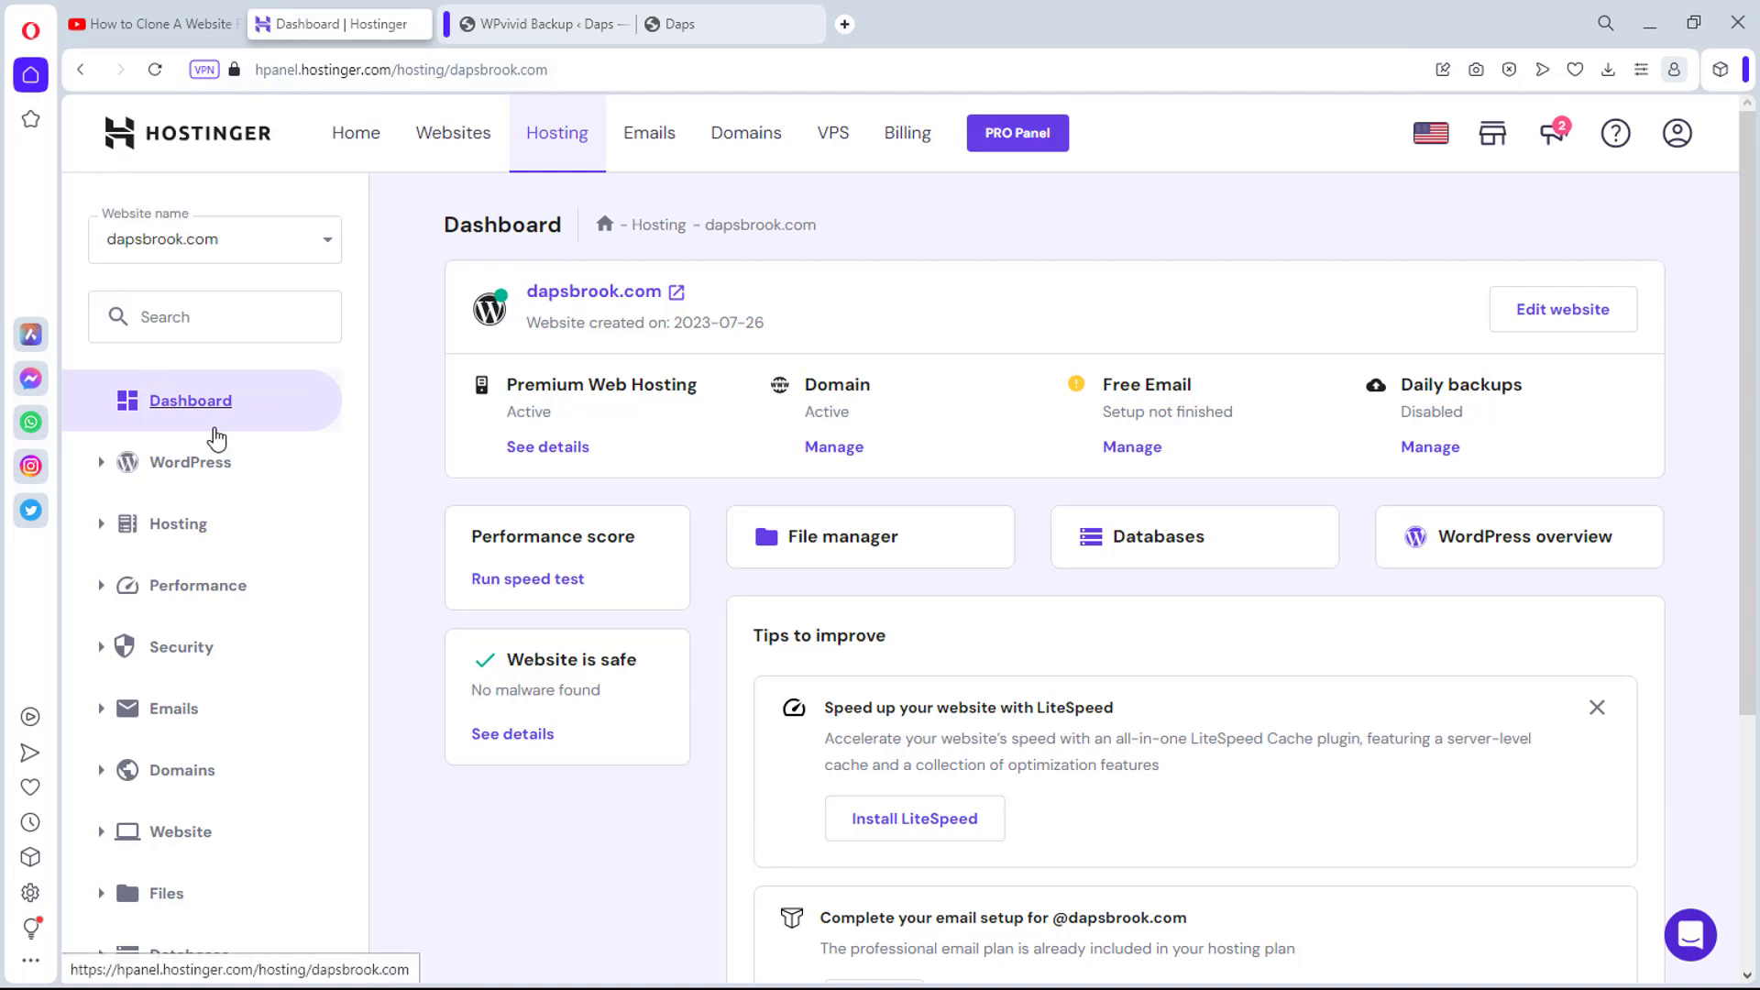
# Step: Go to the Subdomains page under Domains in hPanel
pyautogui.scroll(-1, 216, 444)
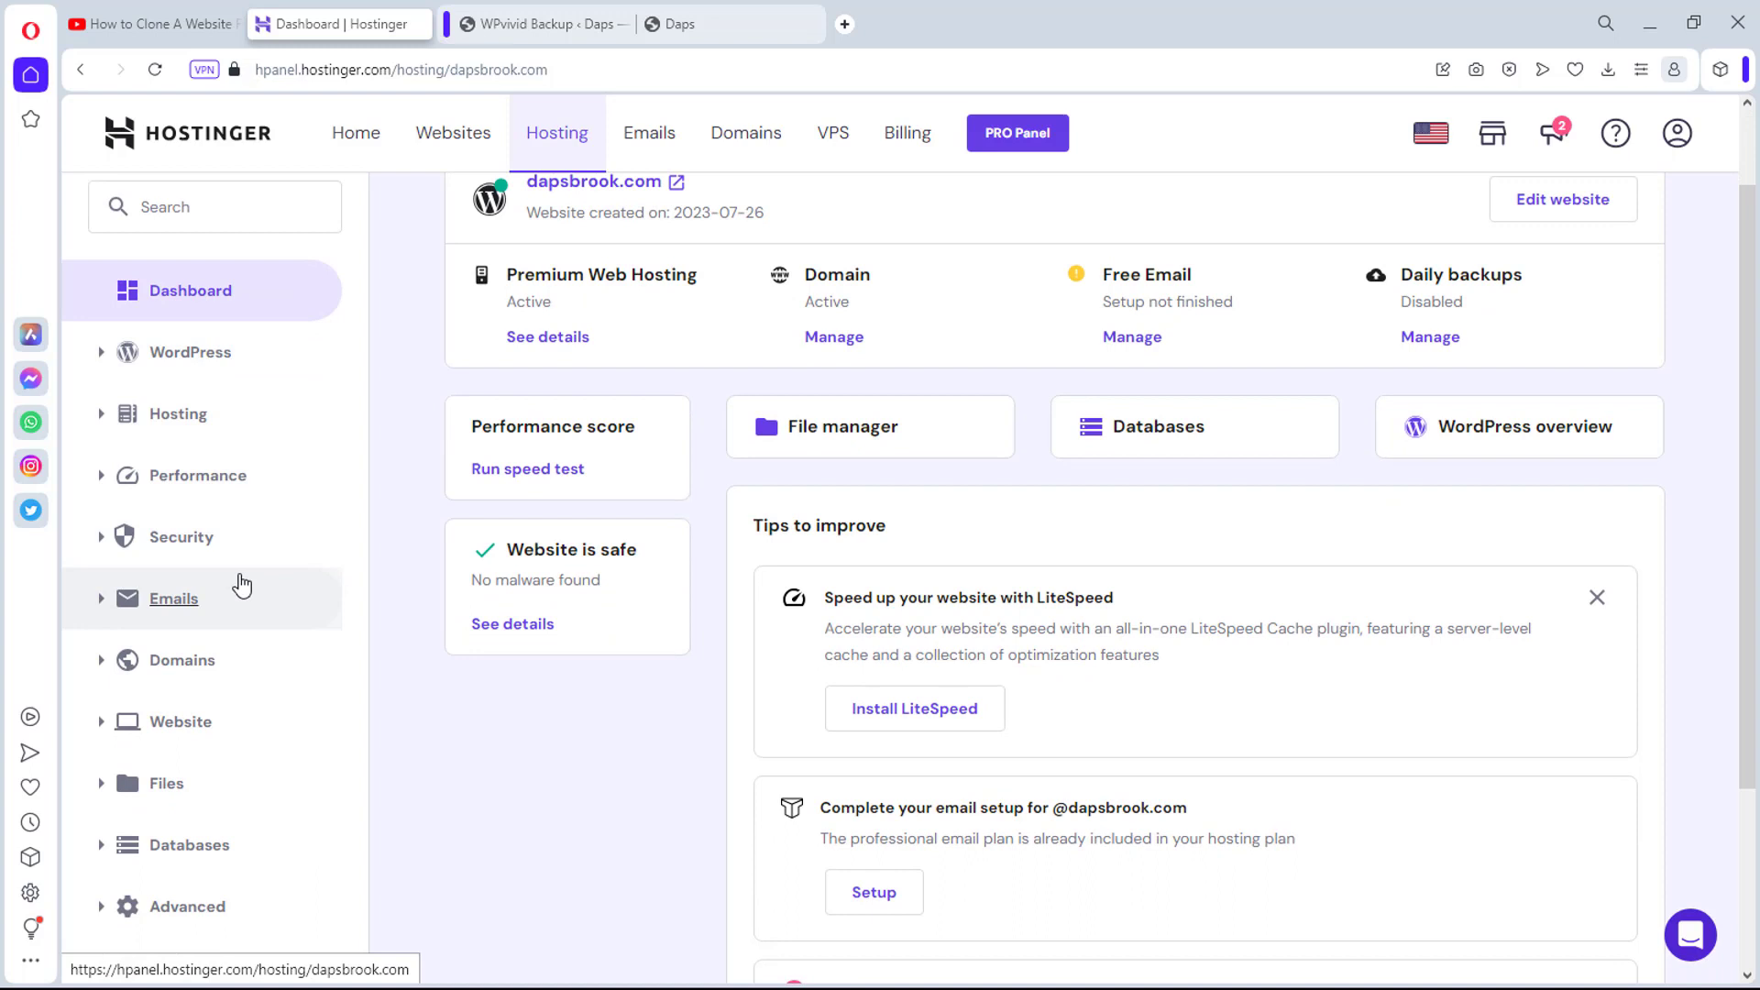
pyautogui.scroll(1, 240, 585)
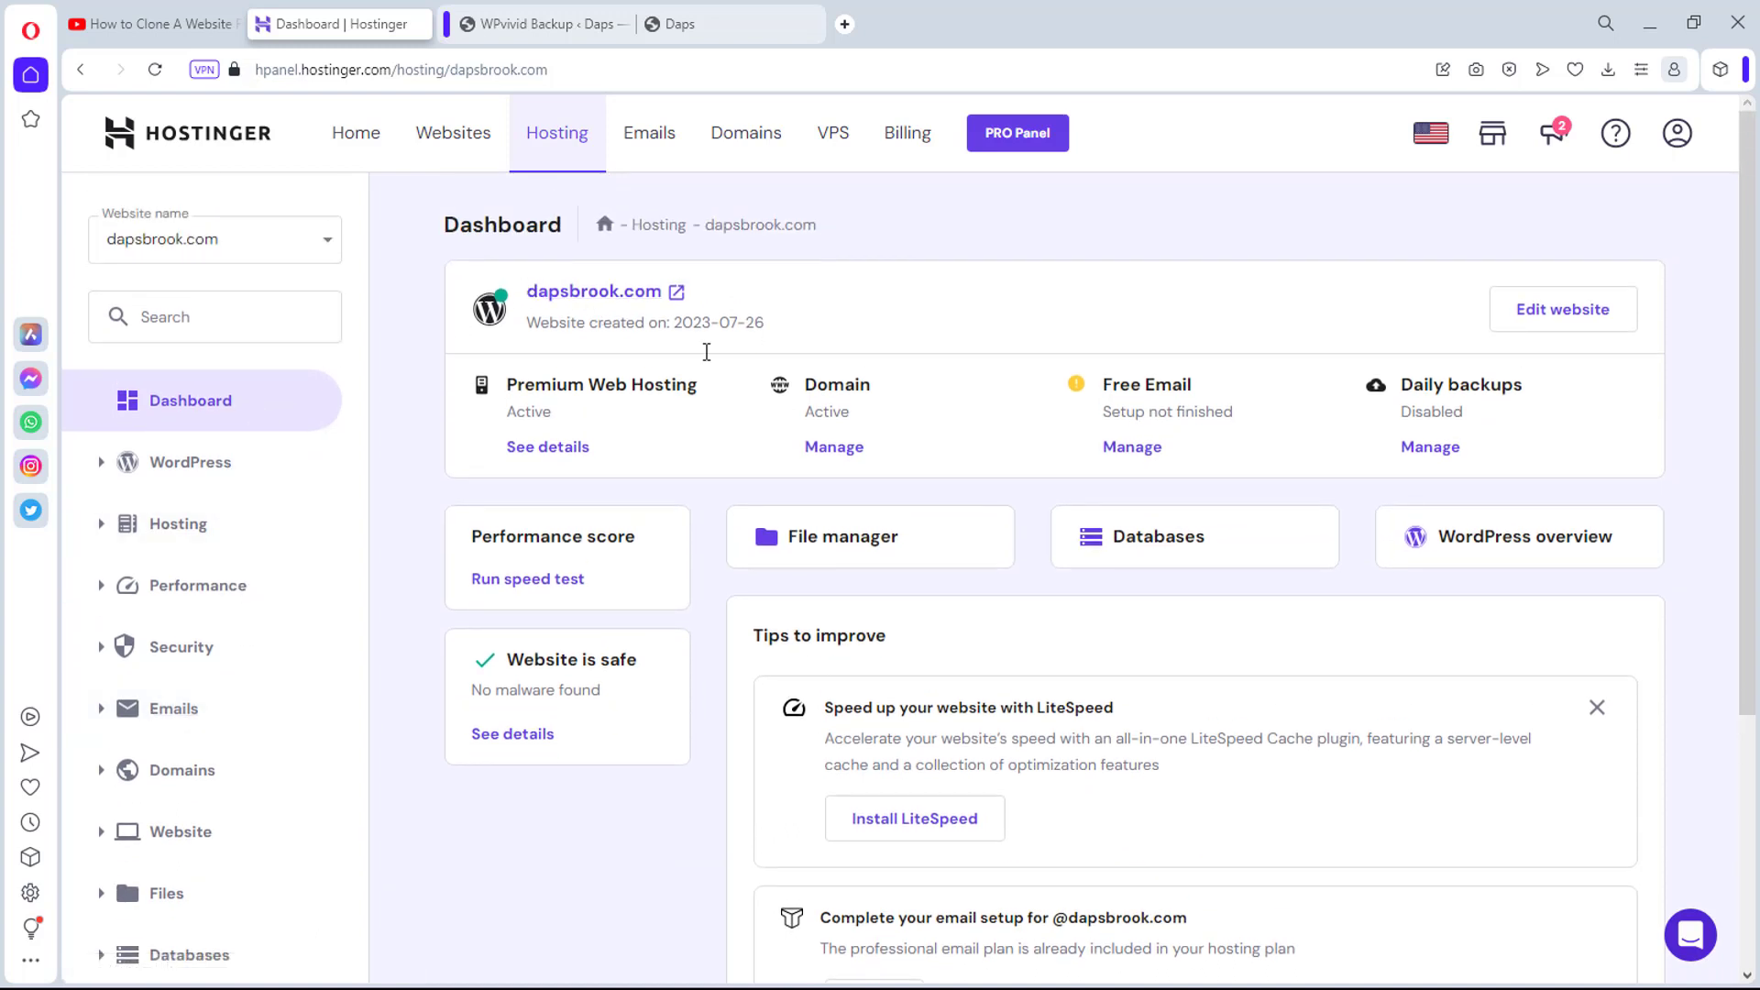
pyautogui.click(107, 773)
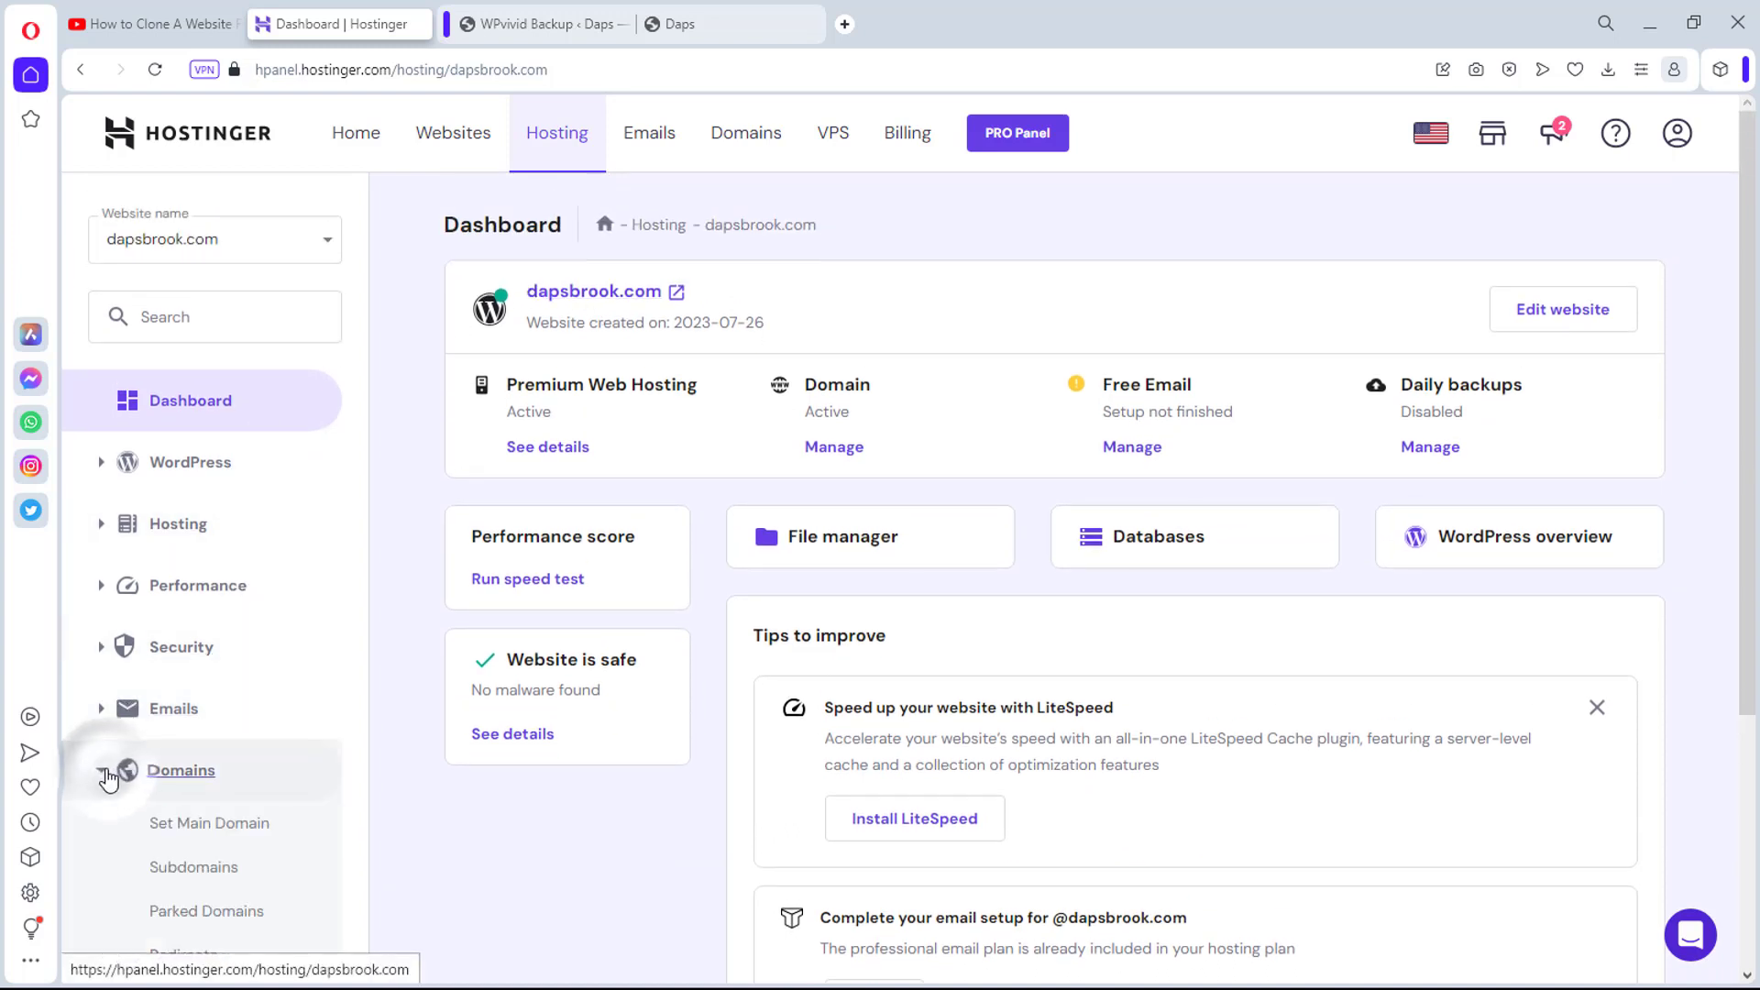
pyautogui.scroll(-2, 181, 775)
pyautogui.click(190, 648)
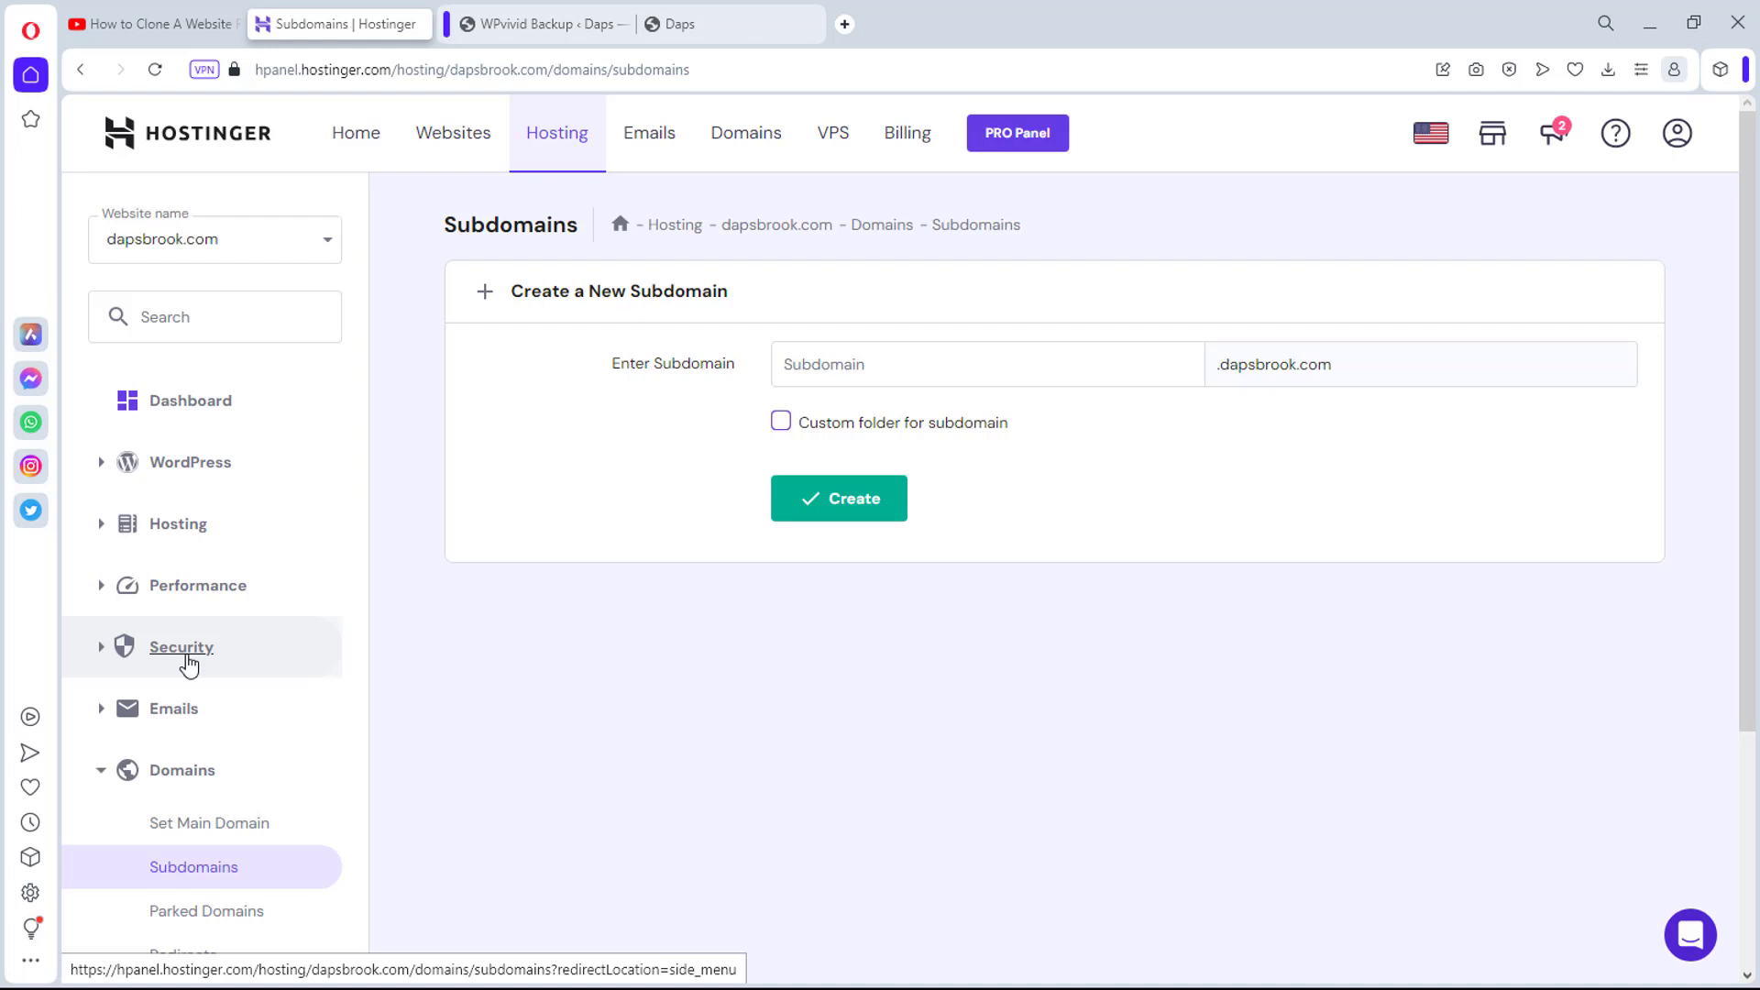
# Step: Create subdomain 'wp' with its own folder 'wp' under public_html
pyautogui.click(862, 365)
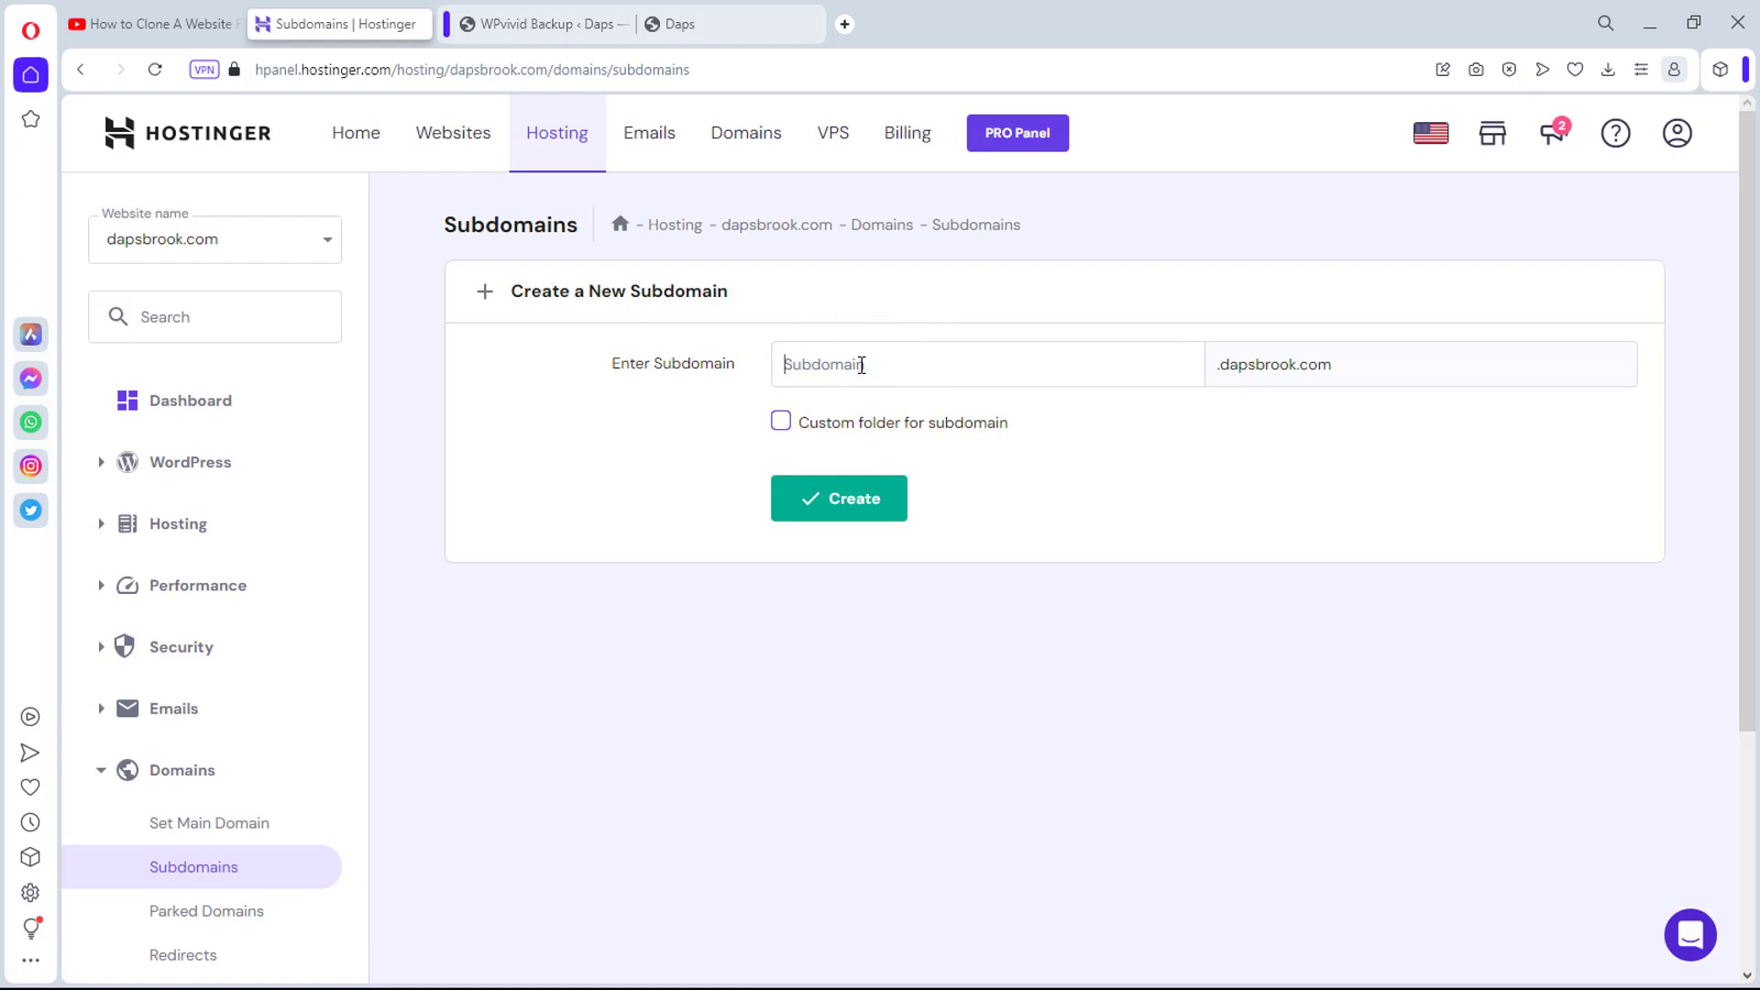
pyautogui.write('wp')
pyautogui.click(782, 422)
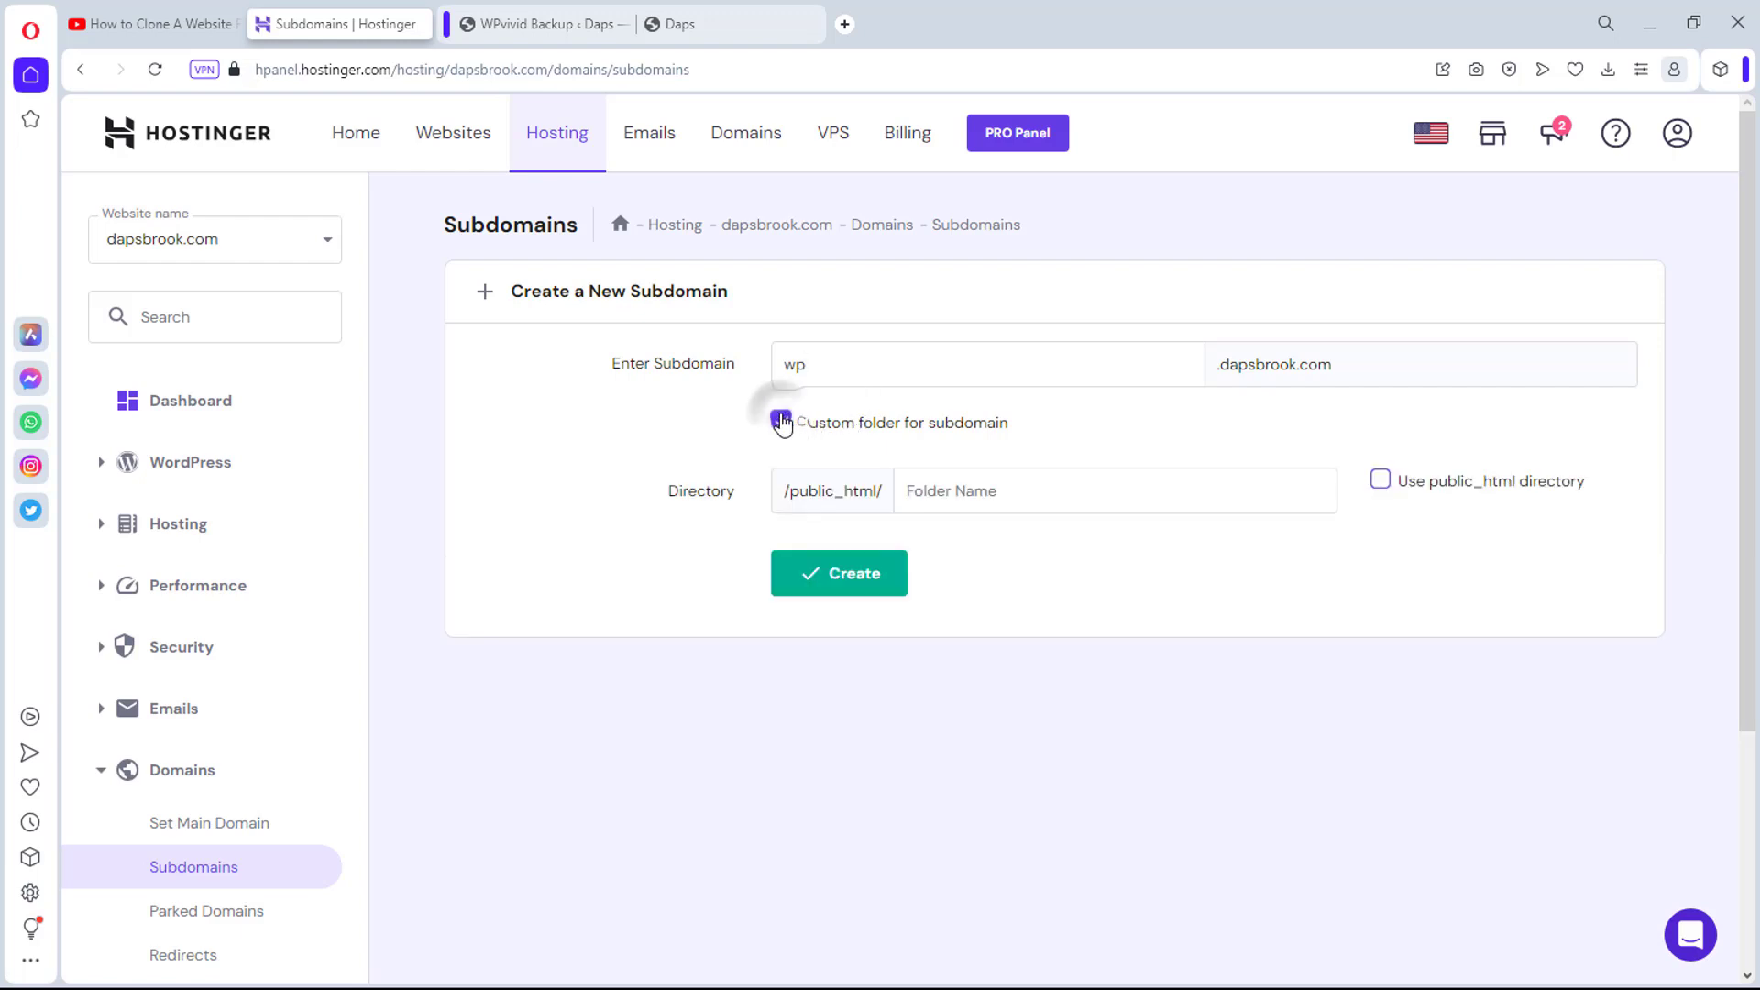
pyautogui.click(954, 495)
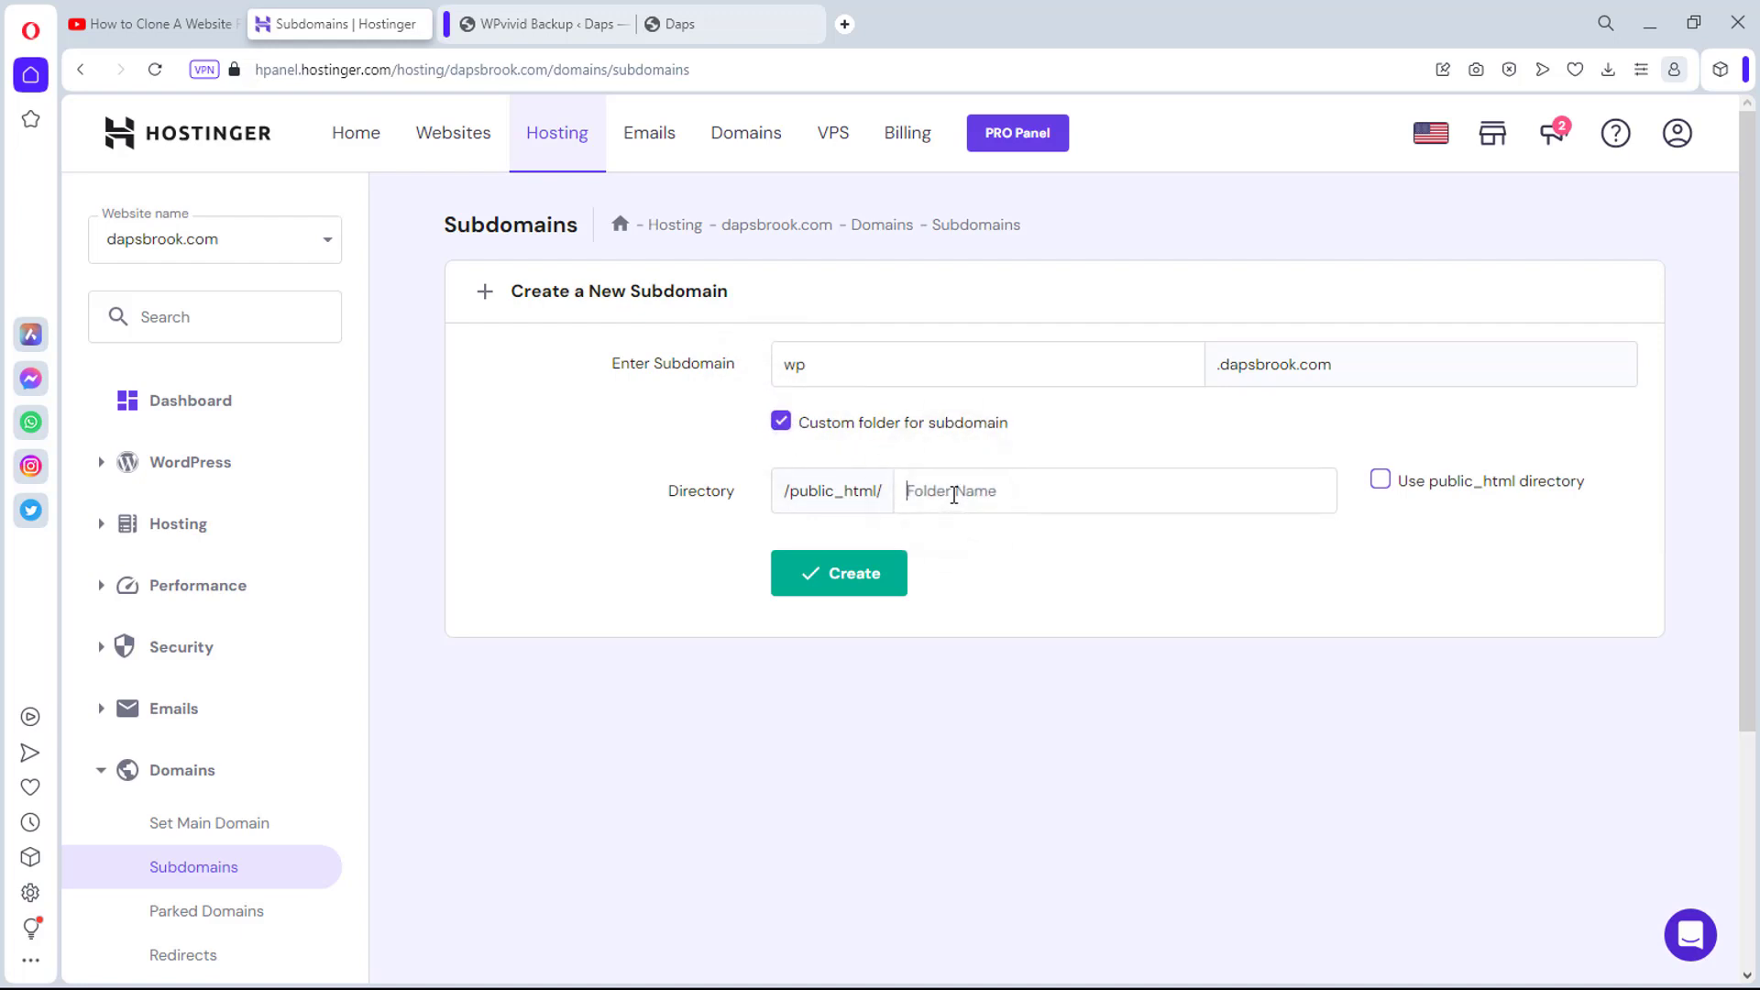
pyautogui.write('wp')
pyautogui.click(880, 575)
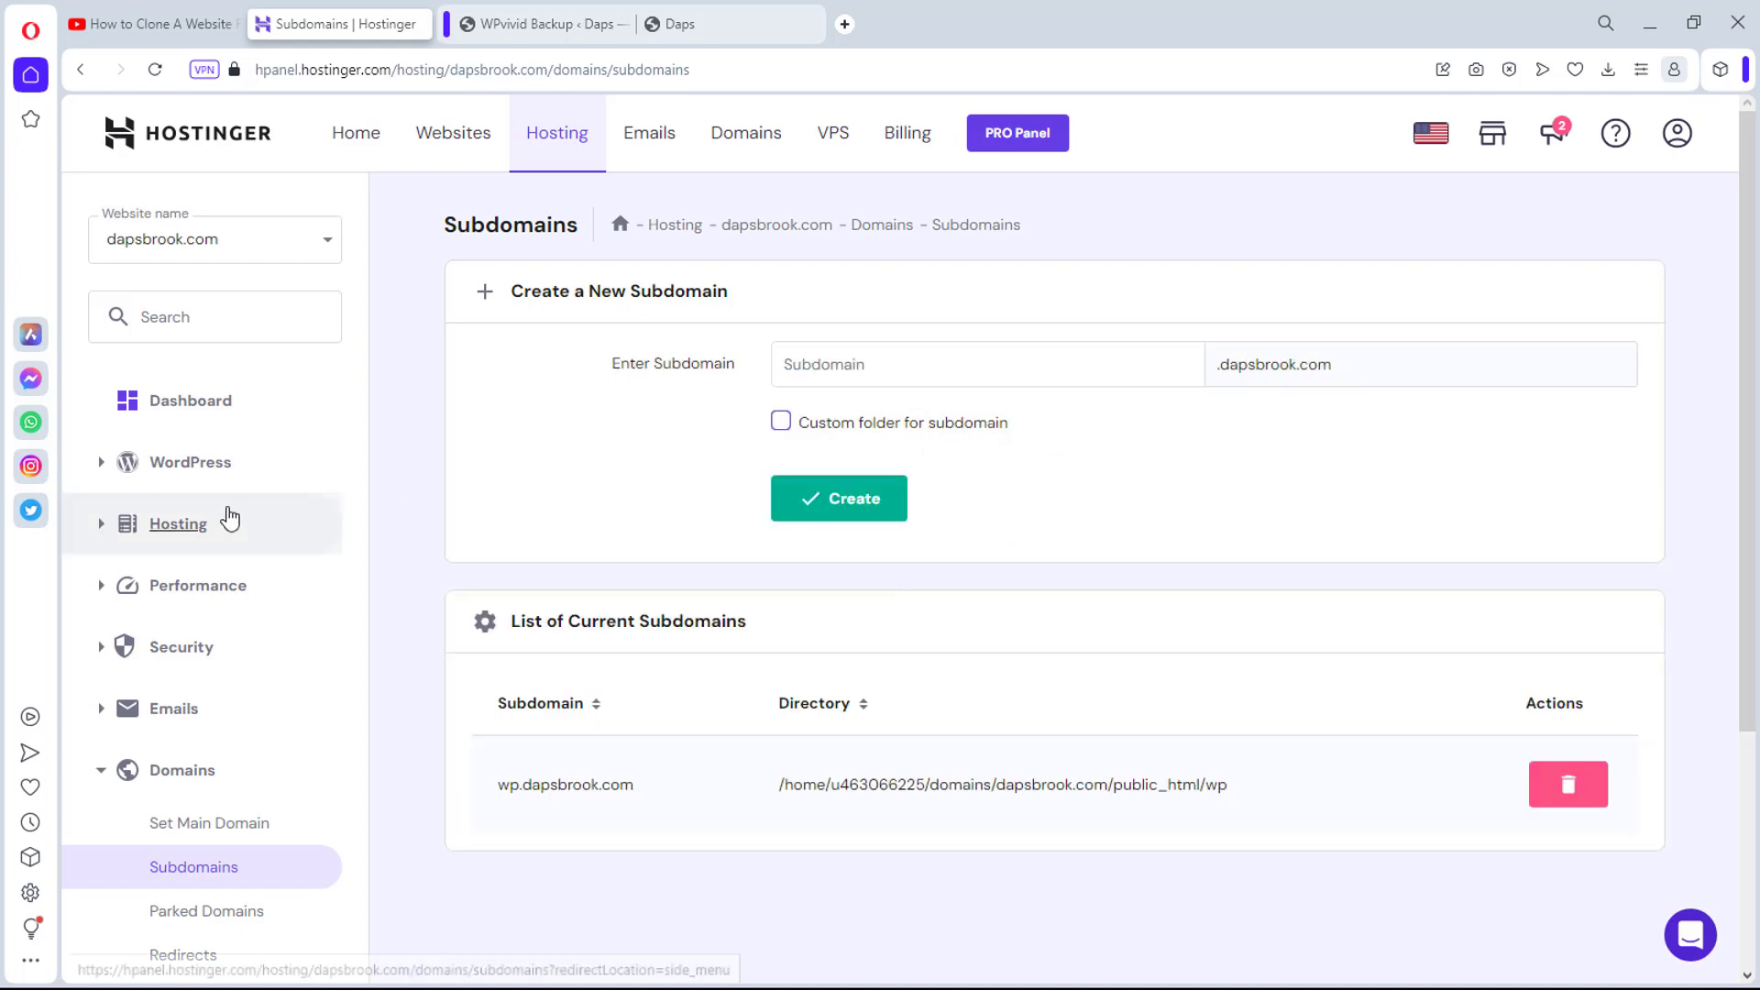
# Step: Open WordPress Overview, switch to wp.dapsbrook.com and start a WordPress install
pyautogui.click(193, 466)
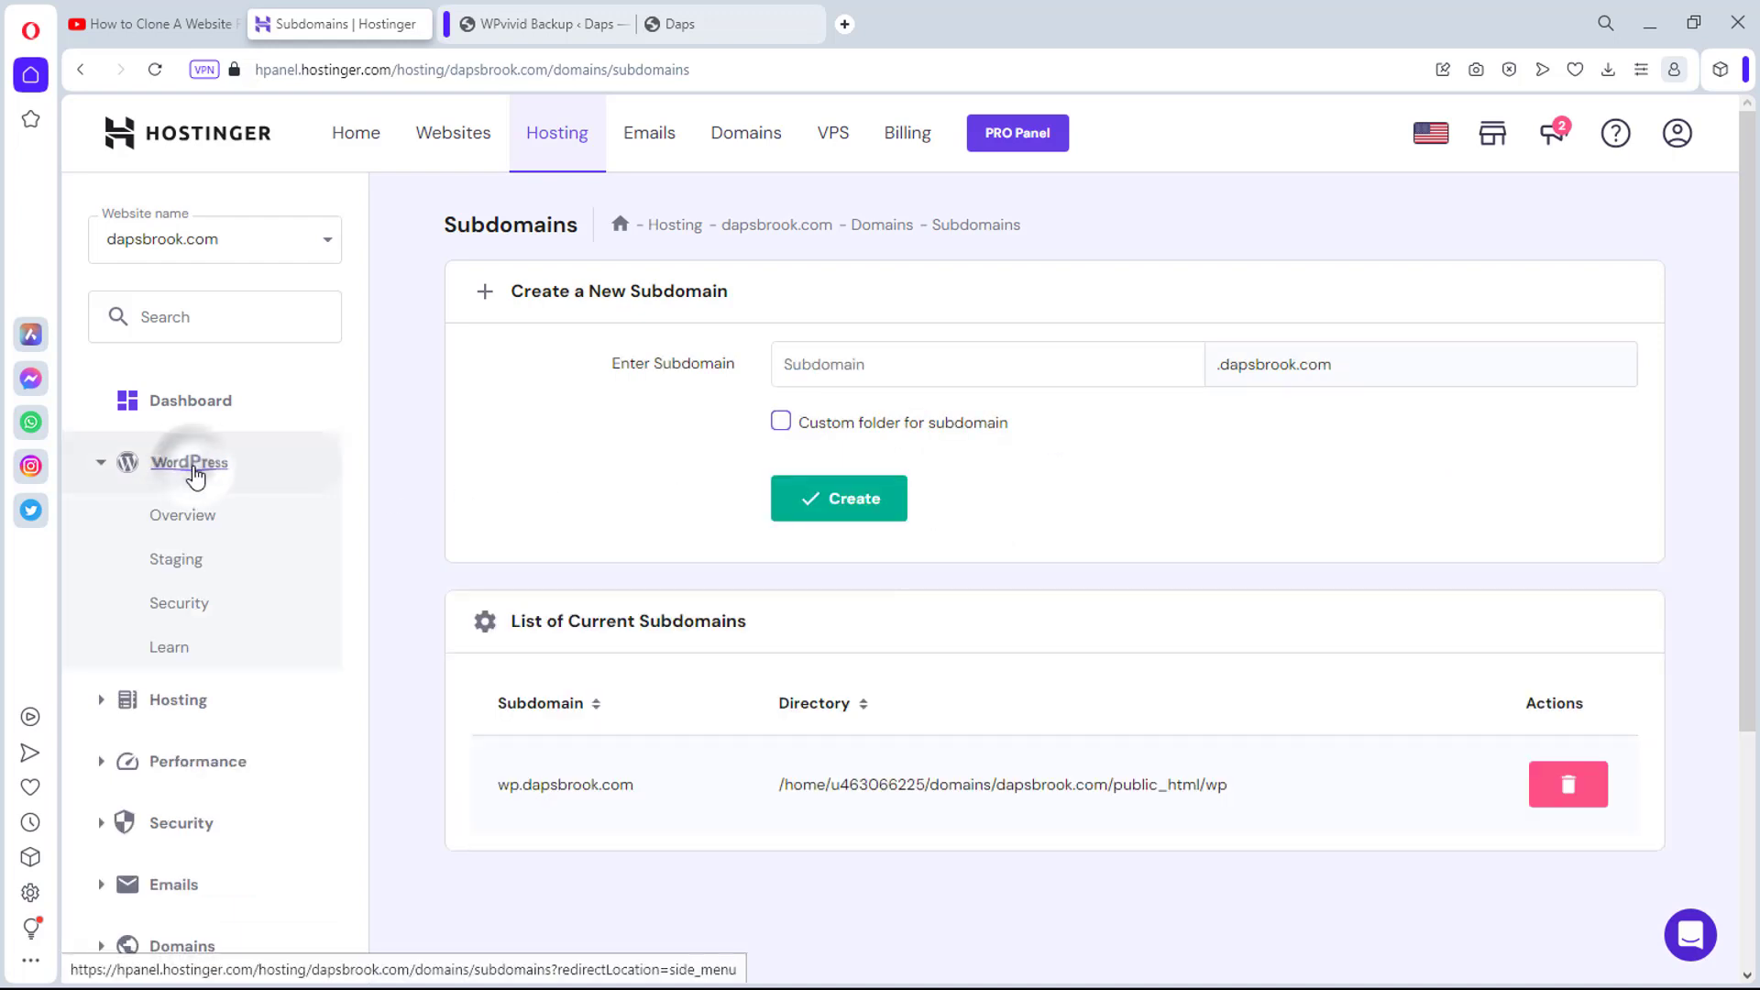
pyautogui.click(186, 517)
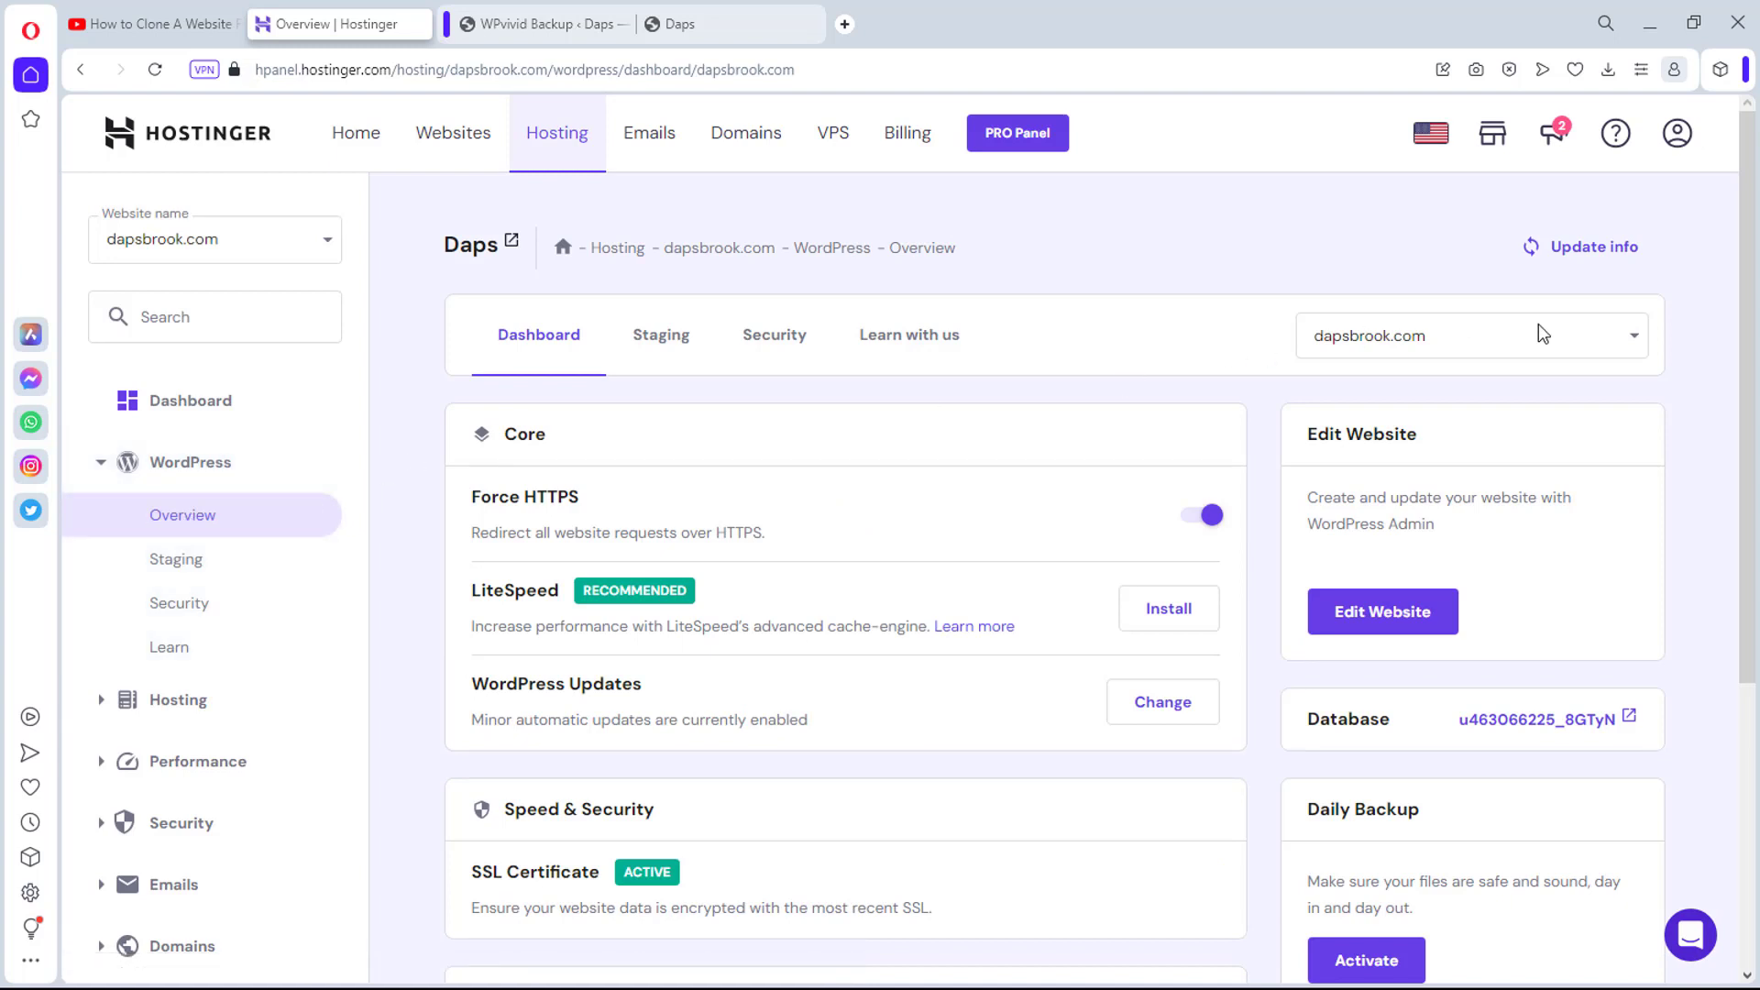
pyautogui.click(1620, 332)
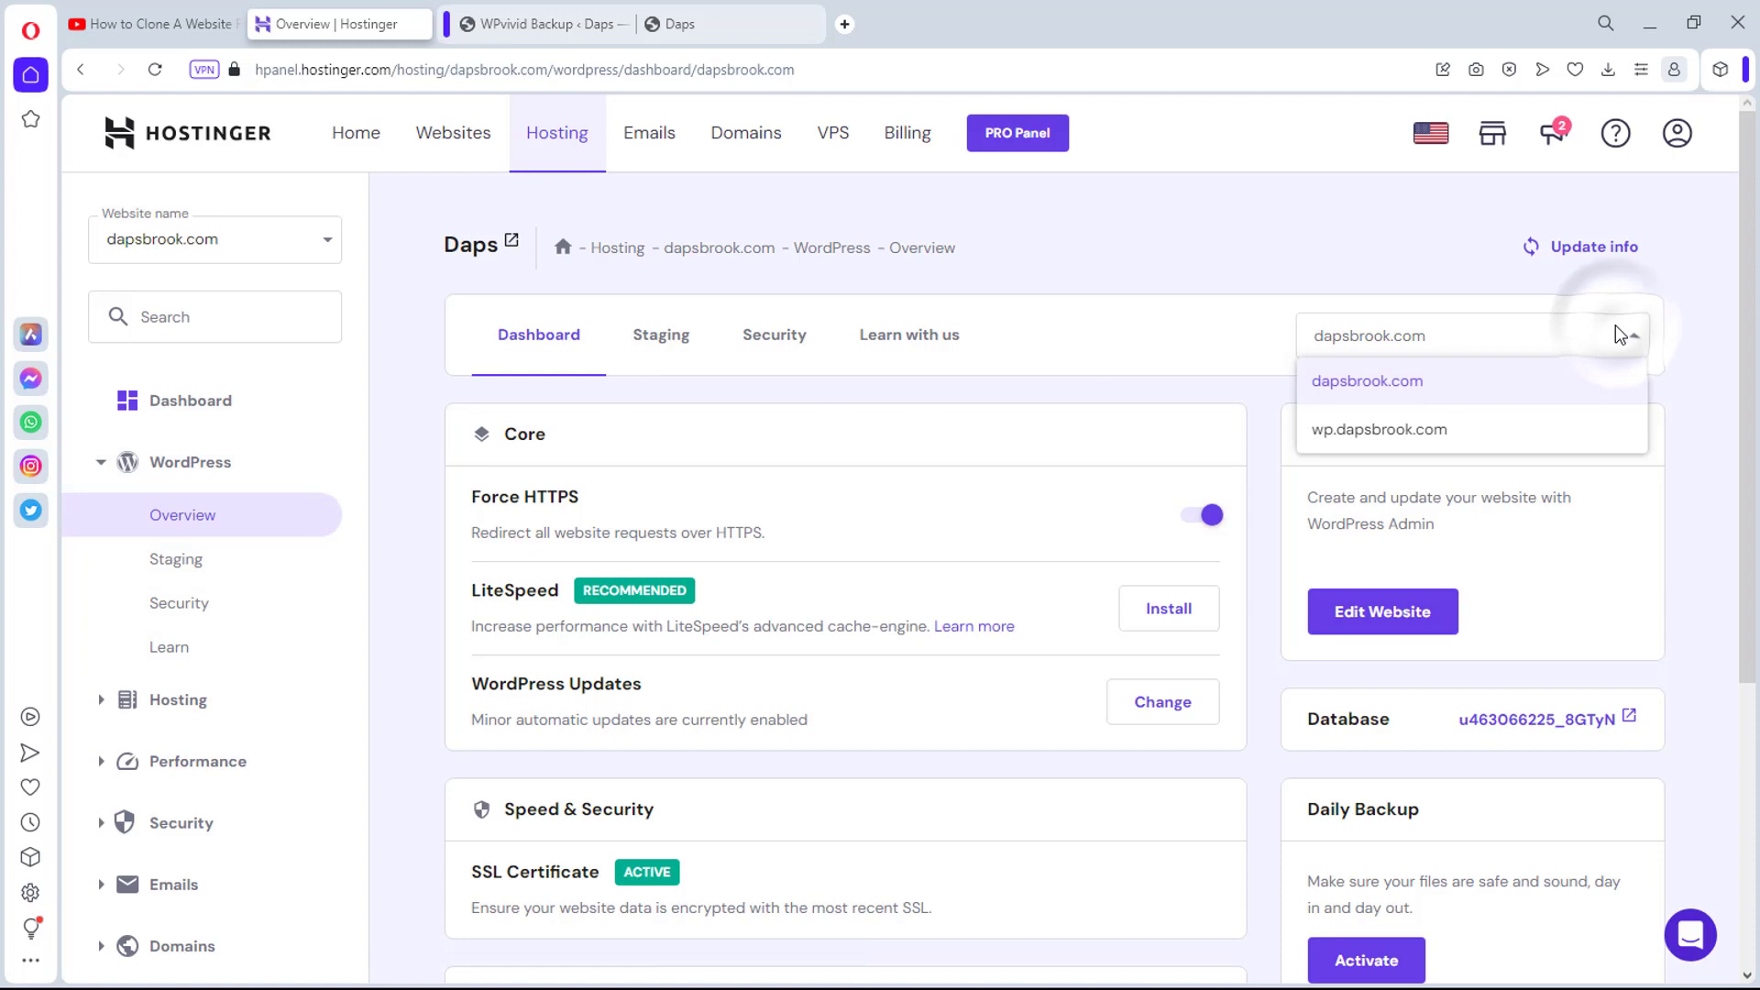
pyautogui.click(1420, 433)
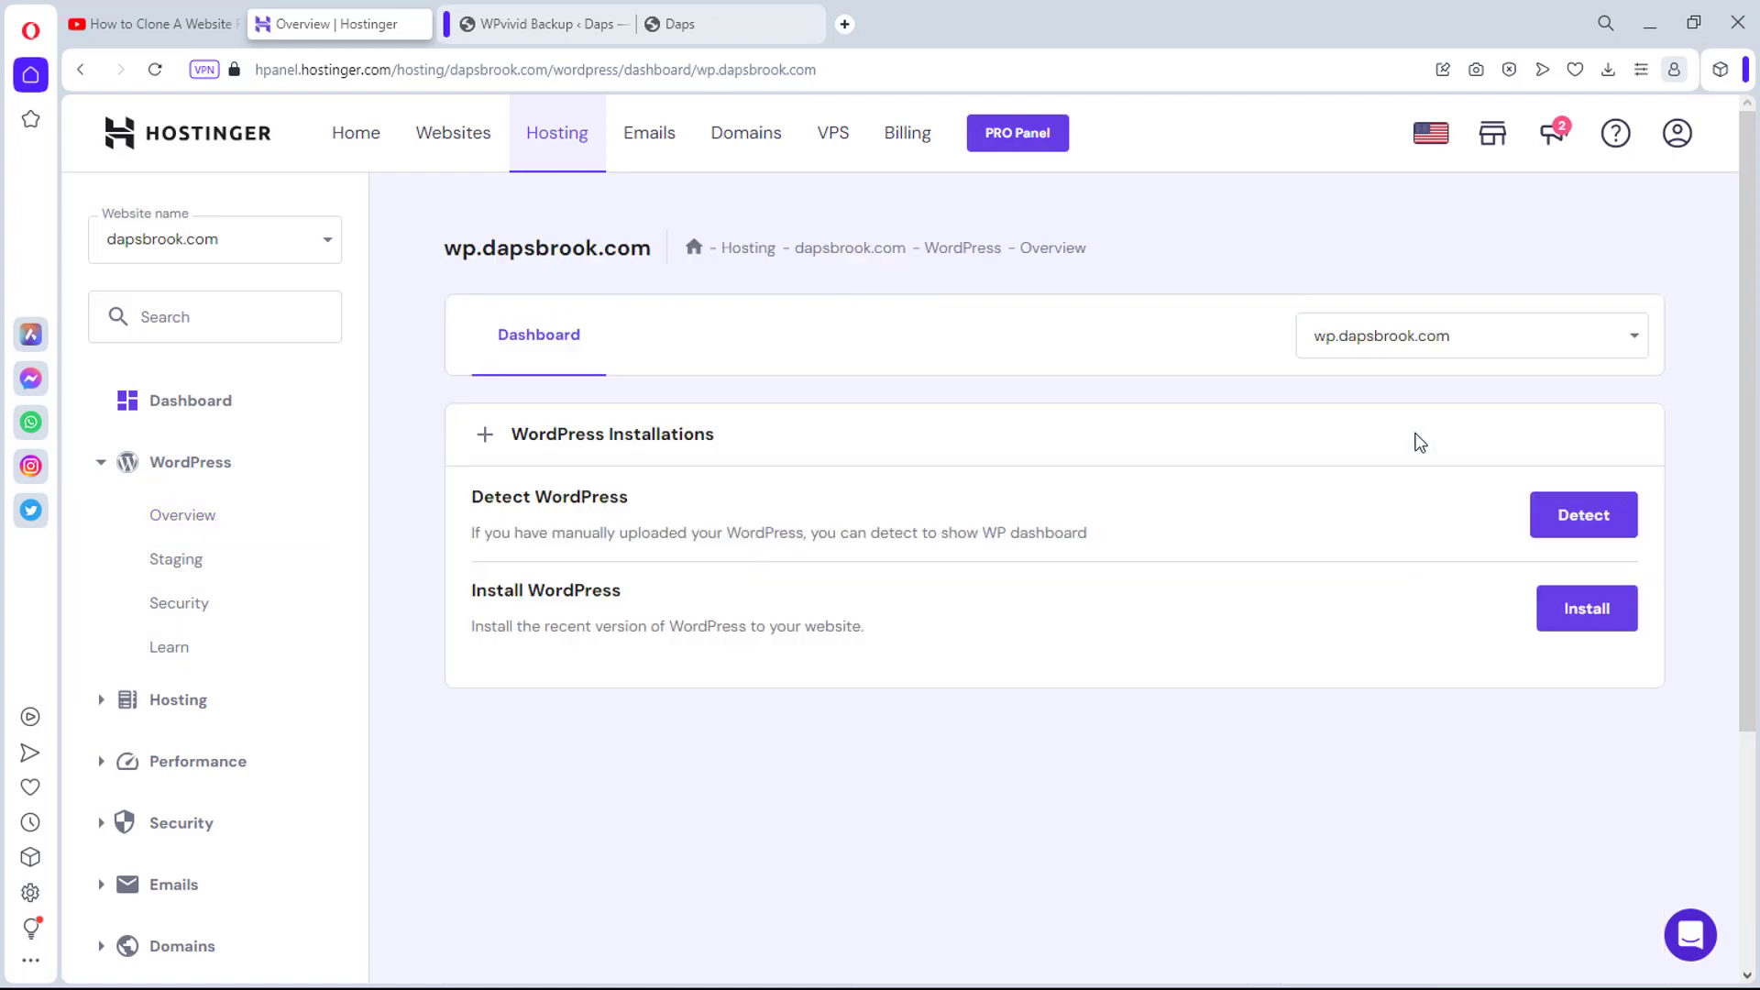
pyautogui.click(1587, 608)
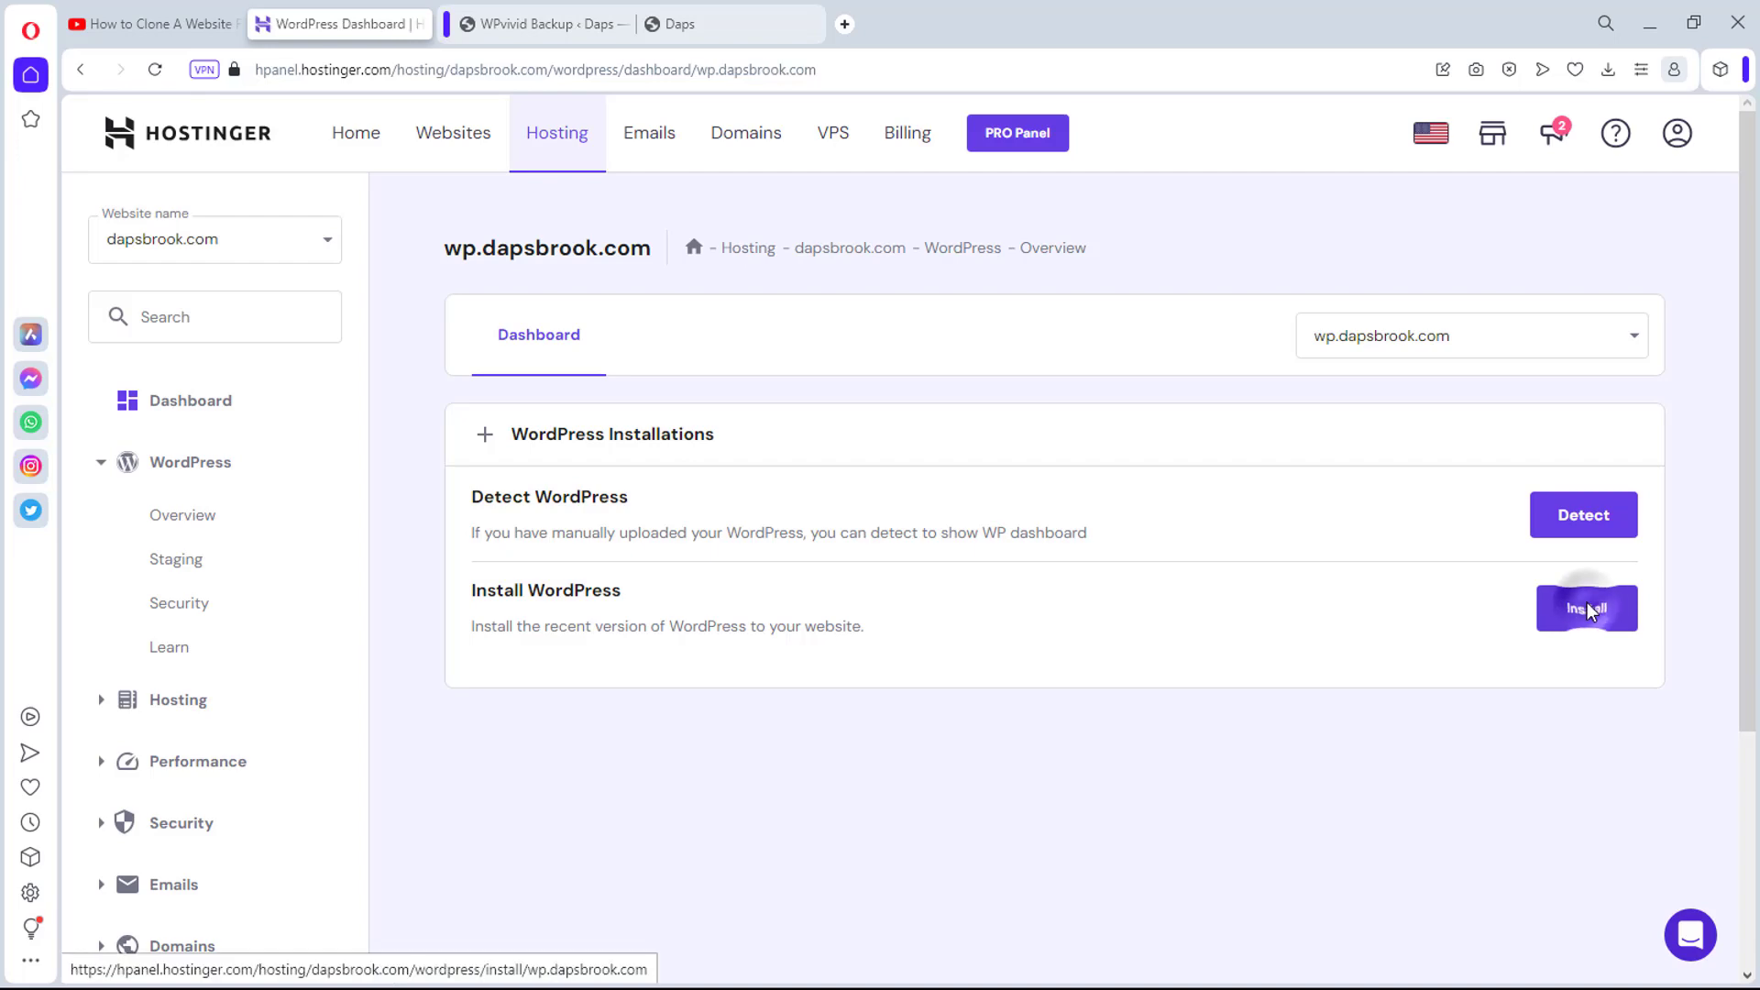
# Step: Set site title 'Daps', shorten the admin username, paste the admin password and continue
pyautogui.click(700, 480)
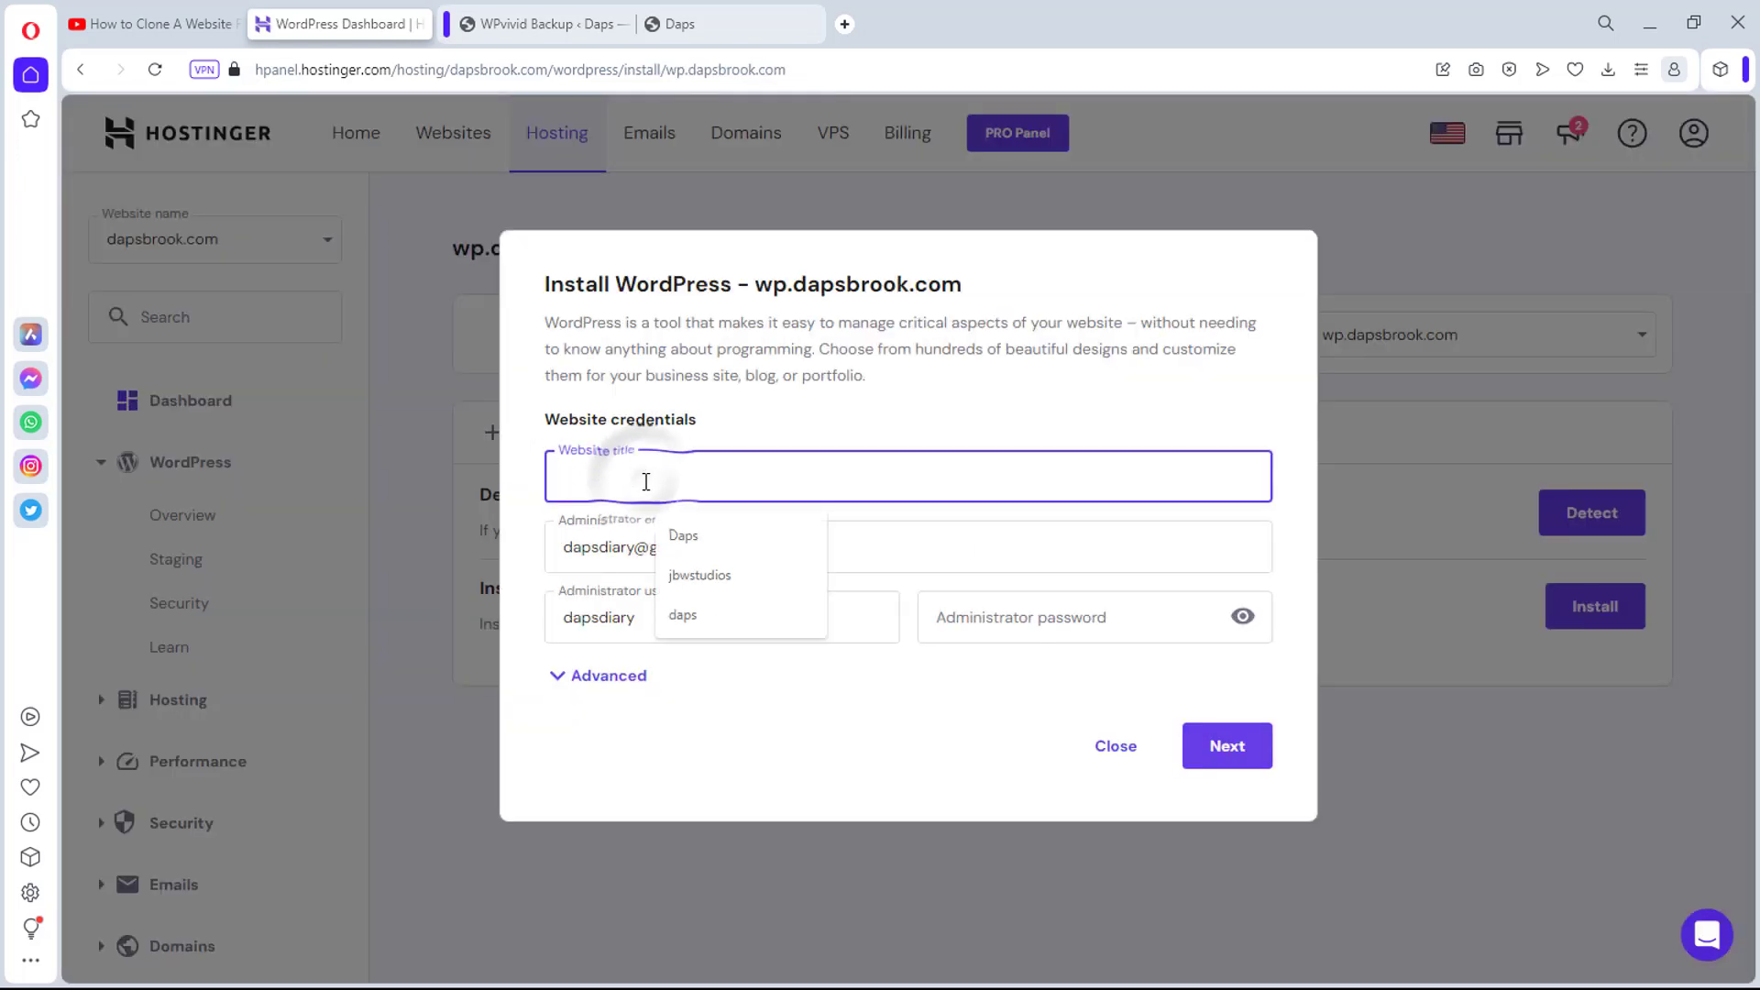
pyautogui.write('Daps')
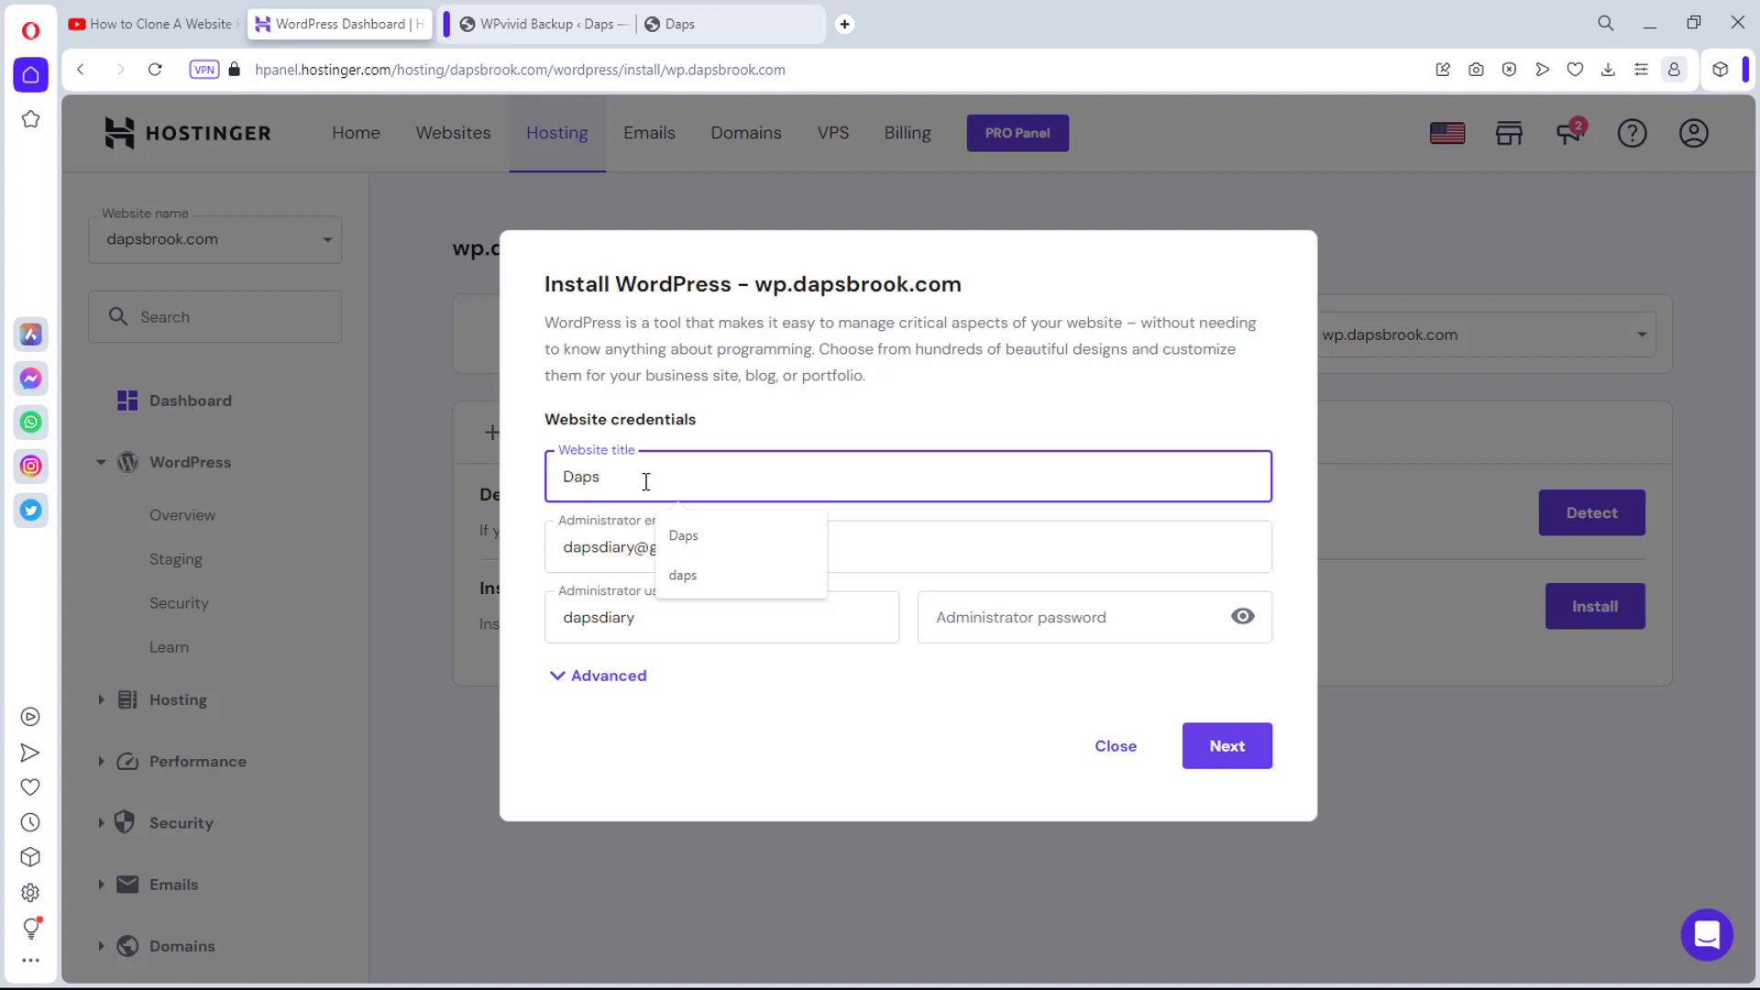
pyautogui.click(672, 613)
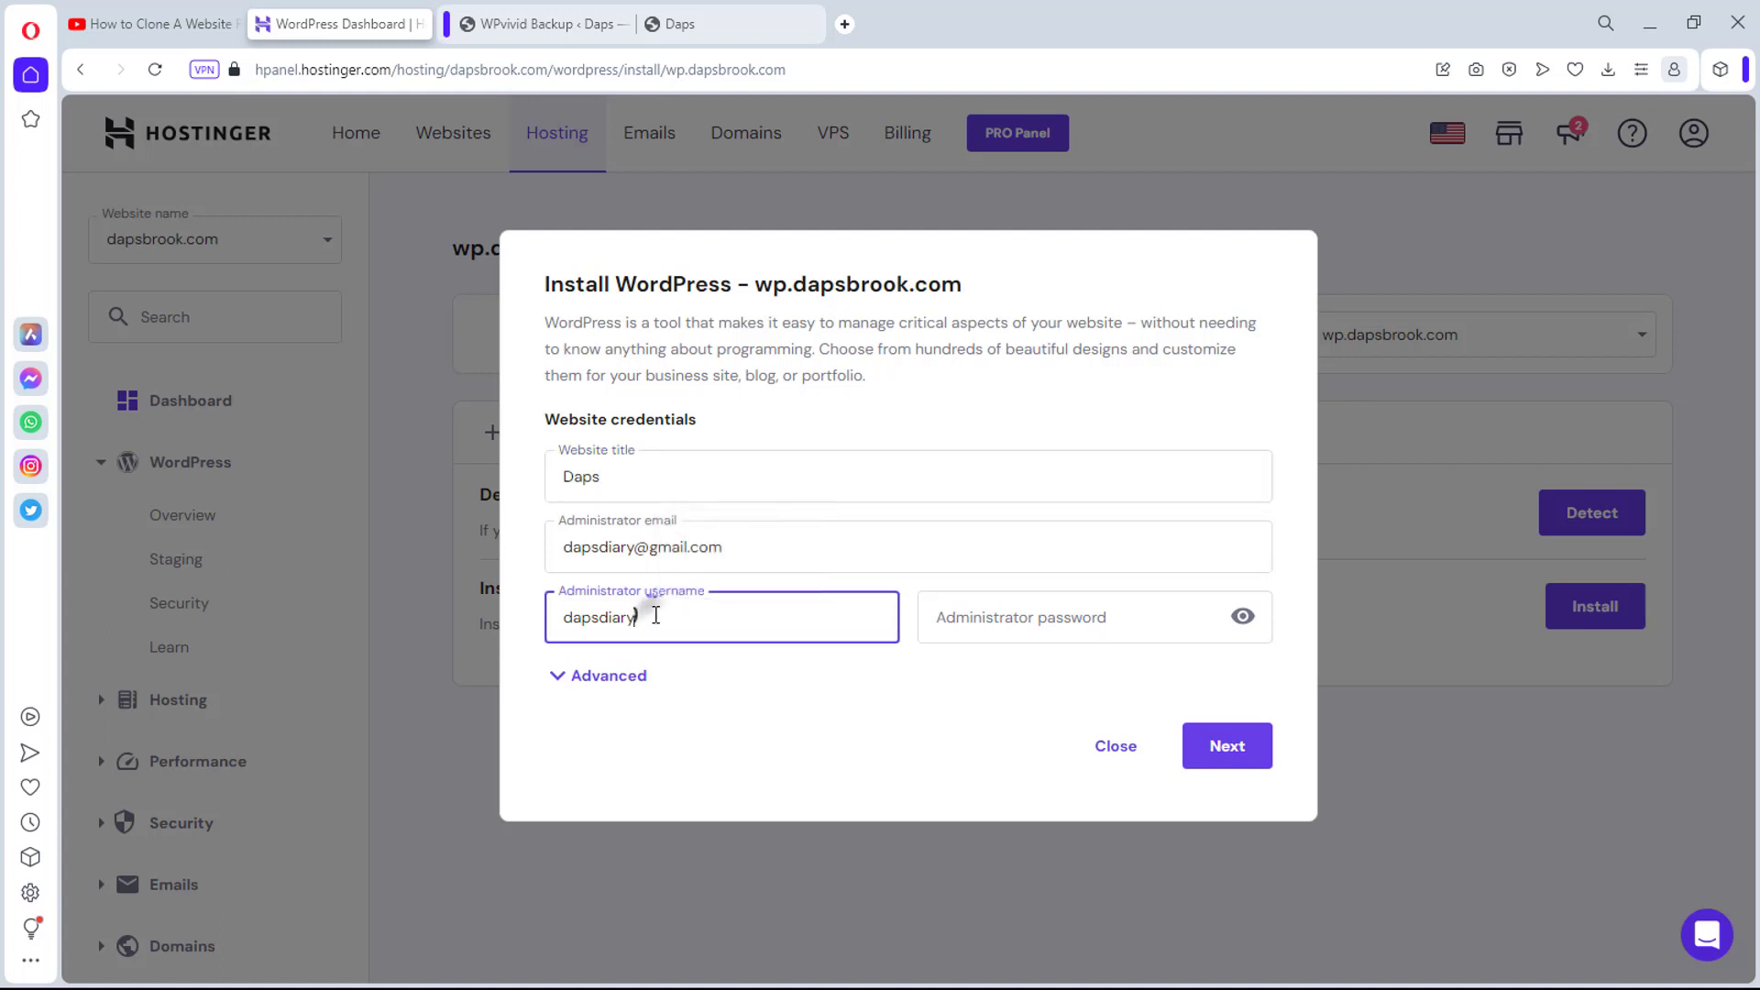
pyautogui.press('BackSpace')
pyautogui.press('BackSpace')
pyautogui.press('BackSpace')
pyautogui.press('BackSpace')
pyautogui.press('BackSpace')
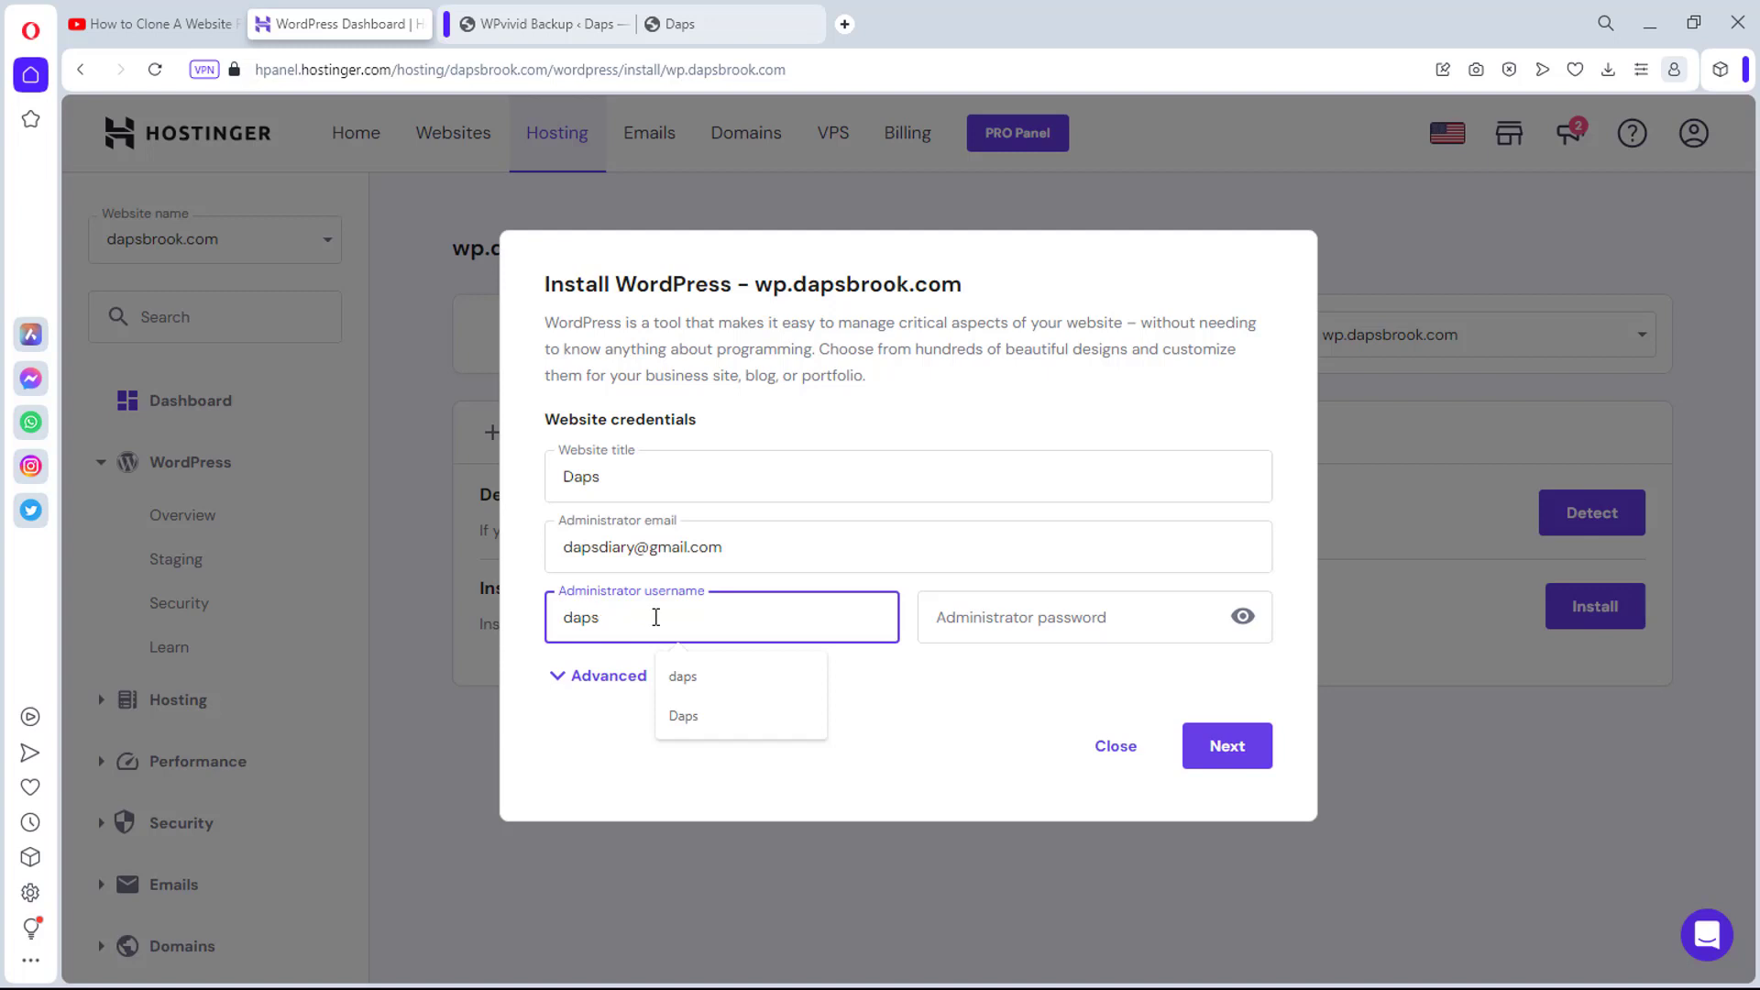
pyautogui.click(1062, 619)
pyautogui.hotkey('ctrl', 'v')
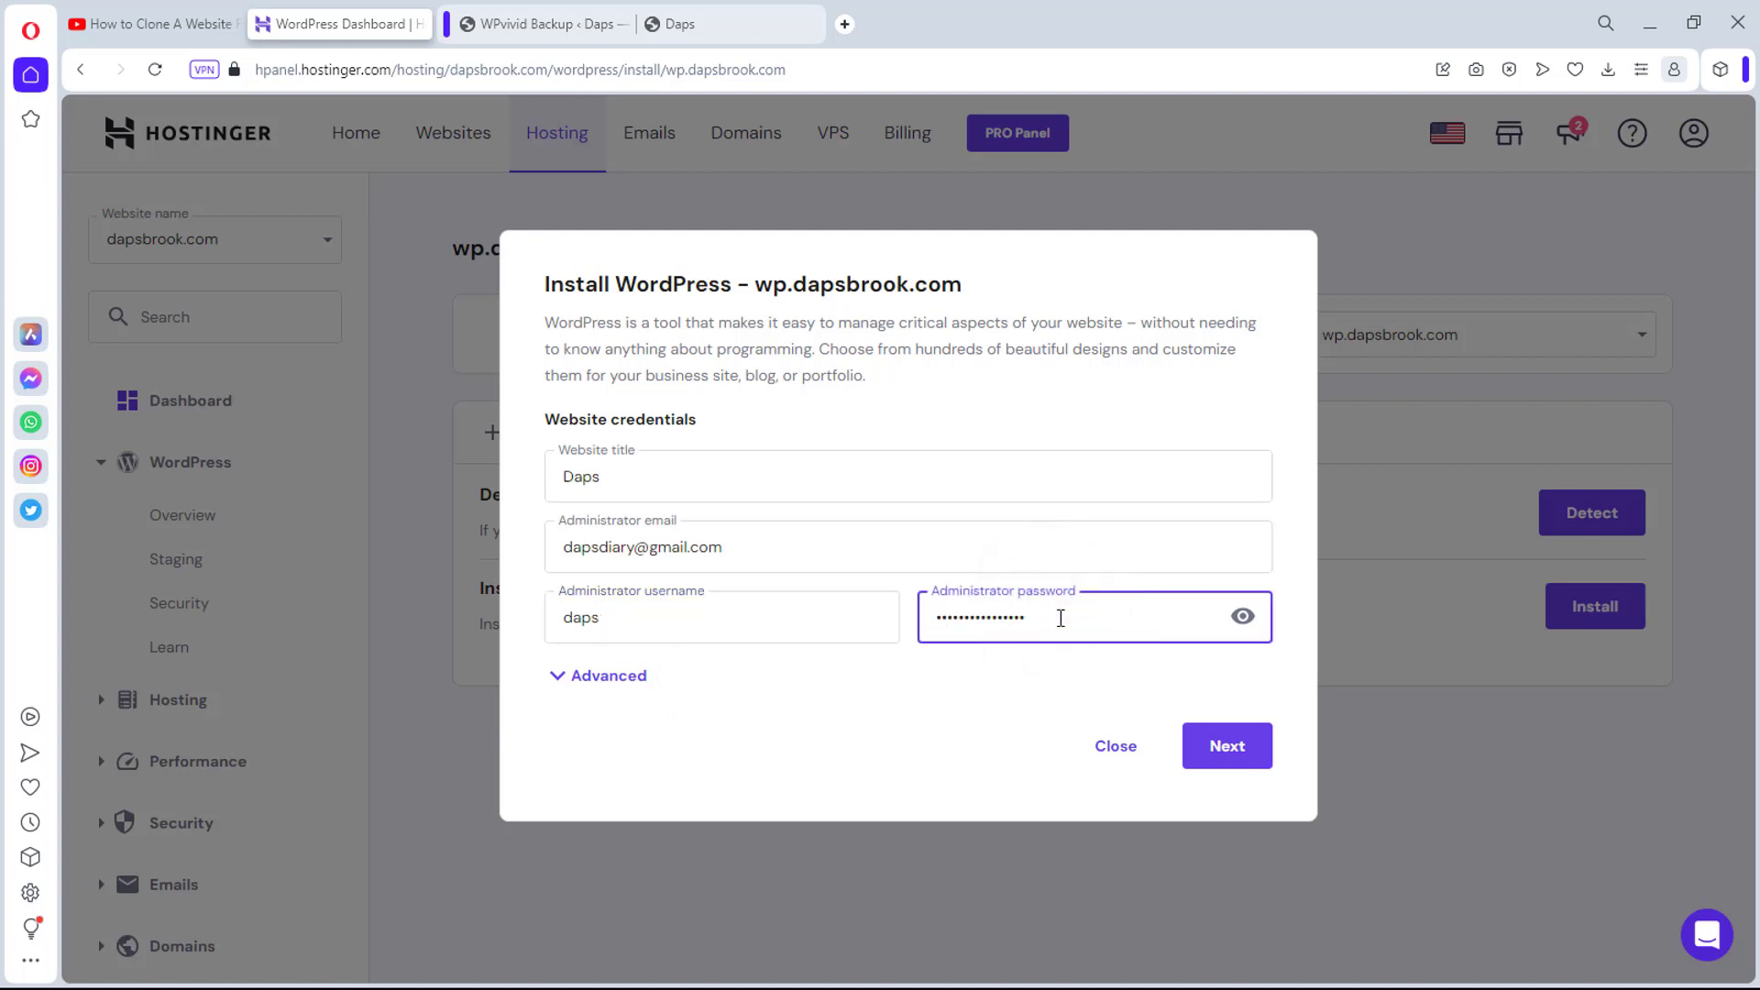
pyautogui.click(1253, 759)
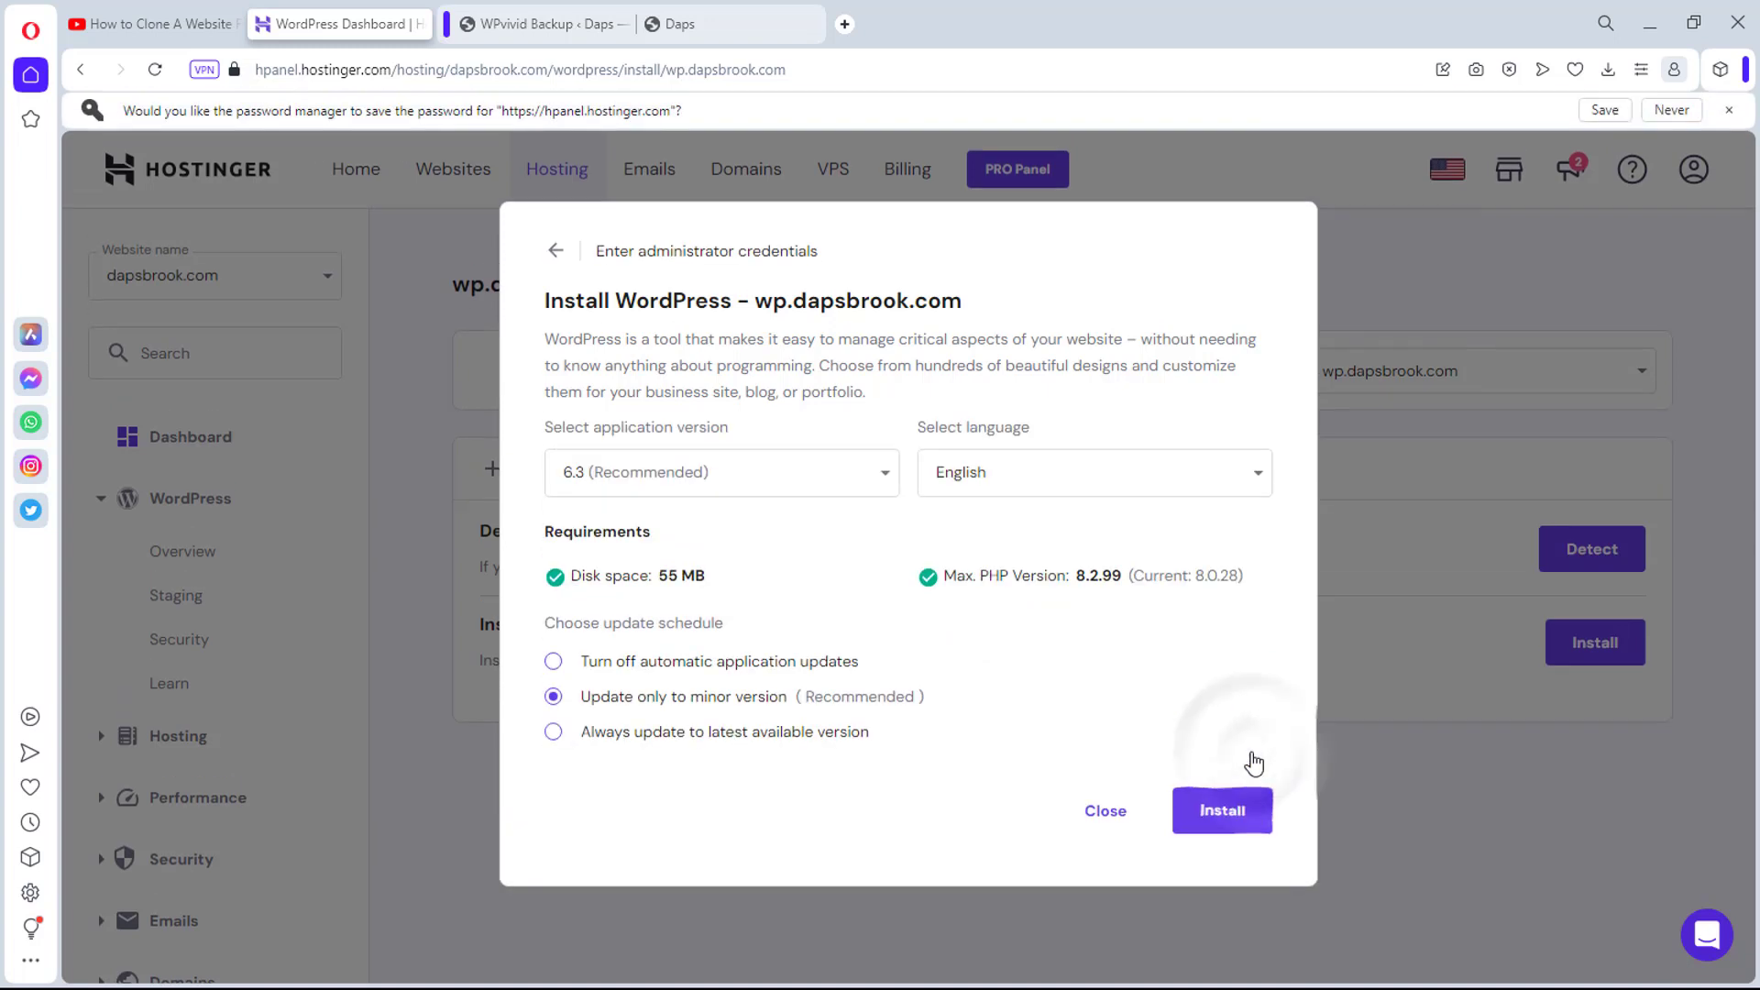
# Step: Install WordPress on wp.dapsbrook.com and open its admin dashboard
pyautogui.click(1216, 813)
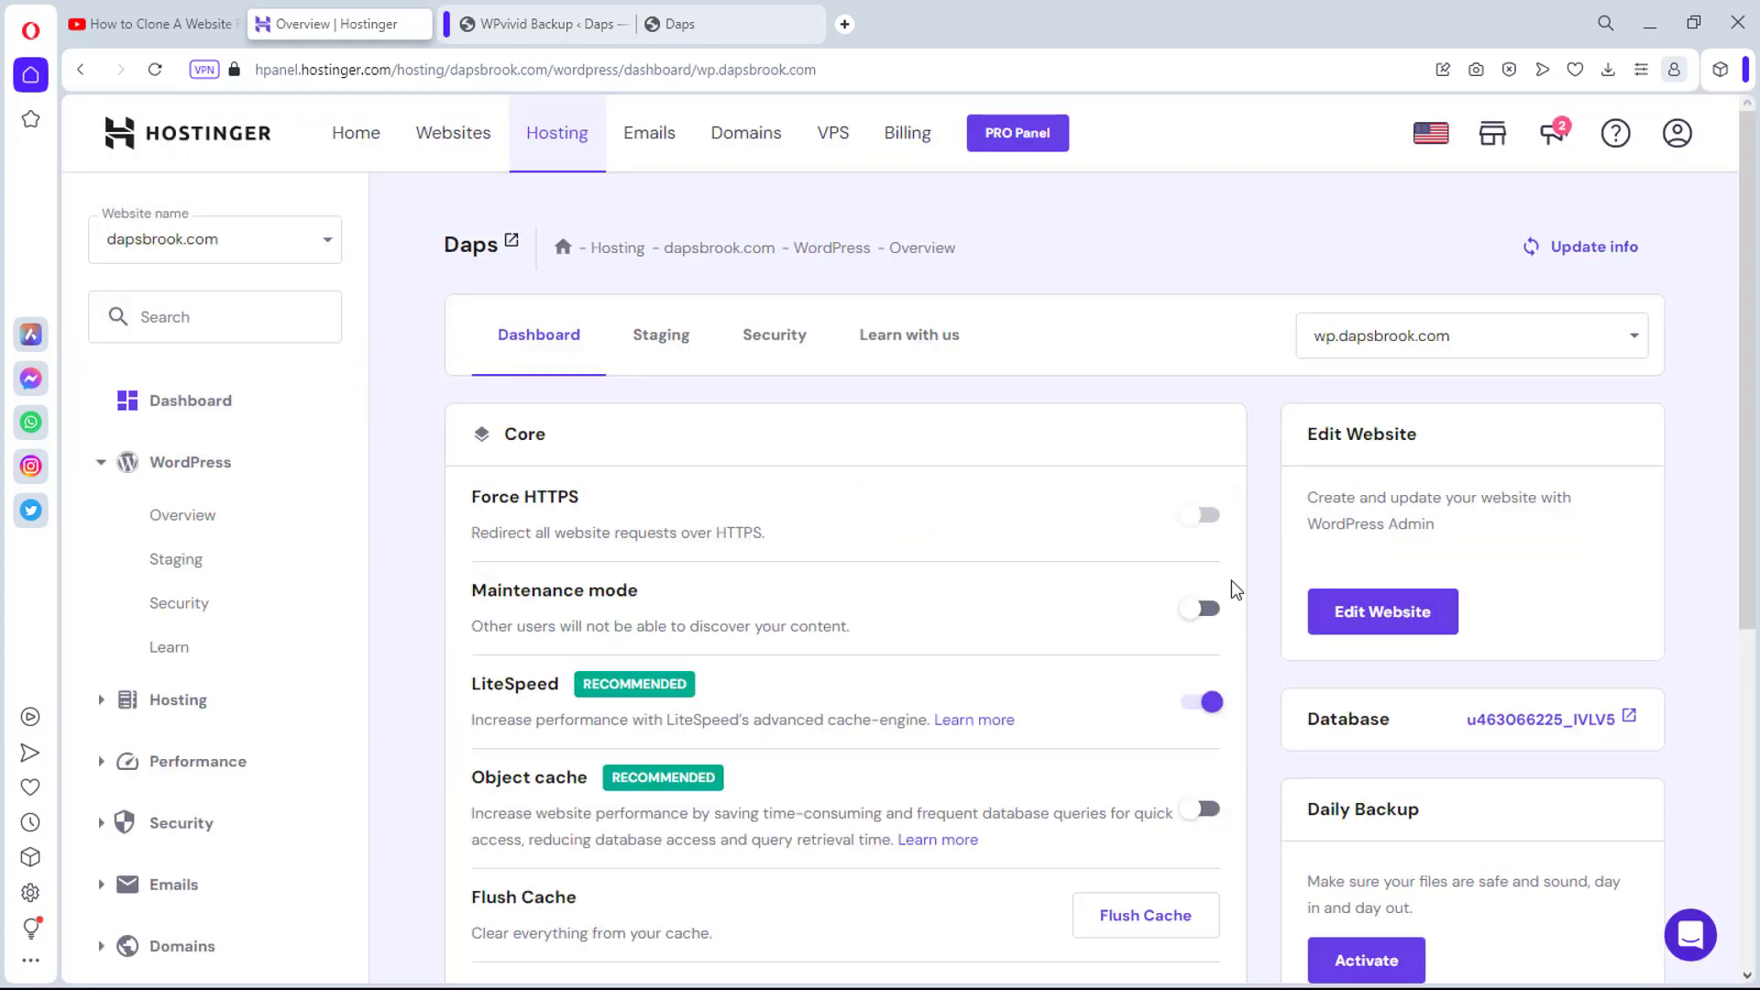
pyautogui.click(1384, 612)
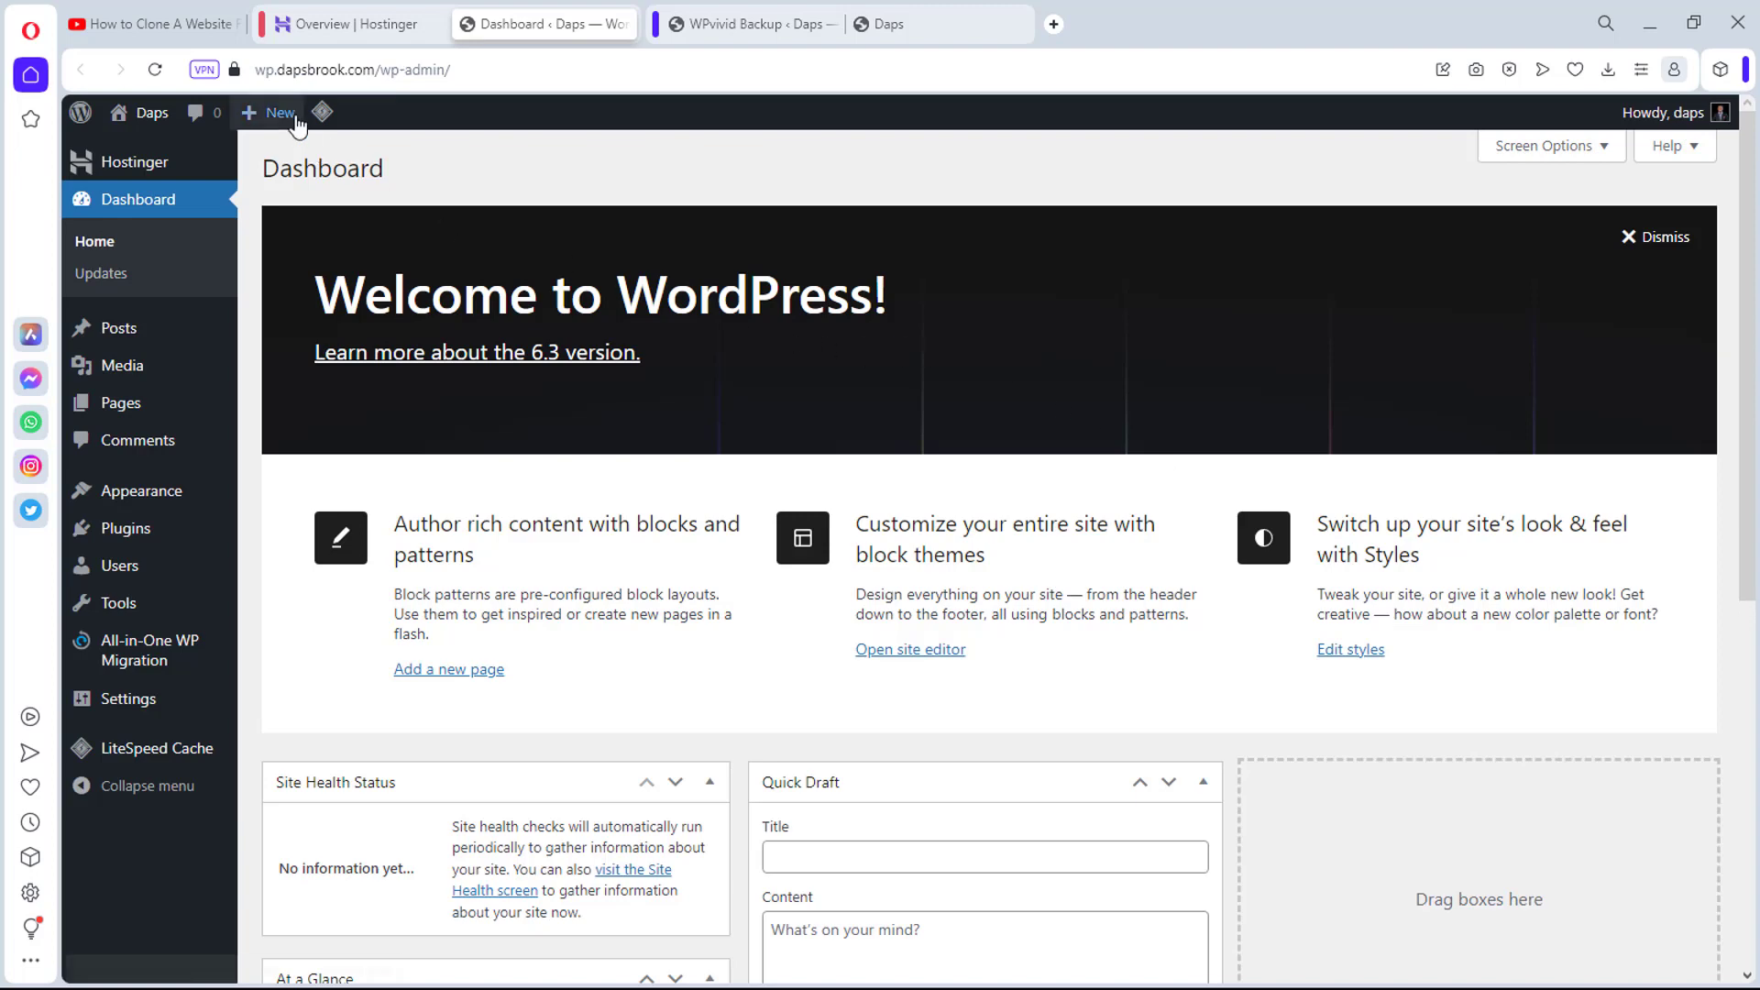
# Step: Search Add New plugins for 'wpvivid' and install Migration, Backup, Staging – WPvivid on the new site
pyautogui.moveTo(281, 110)
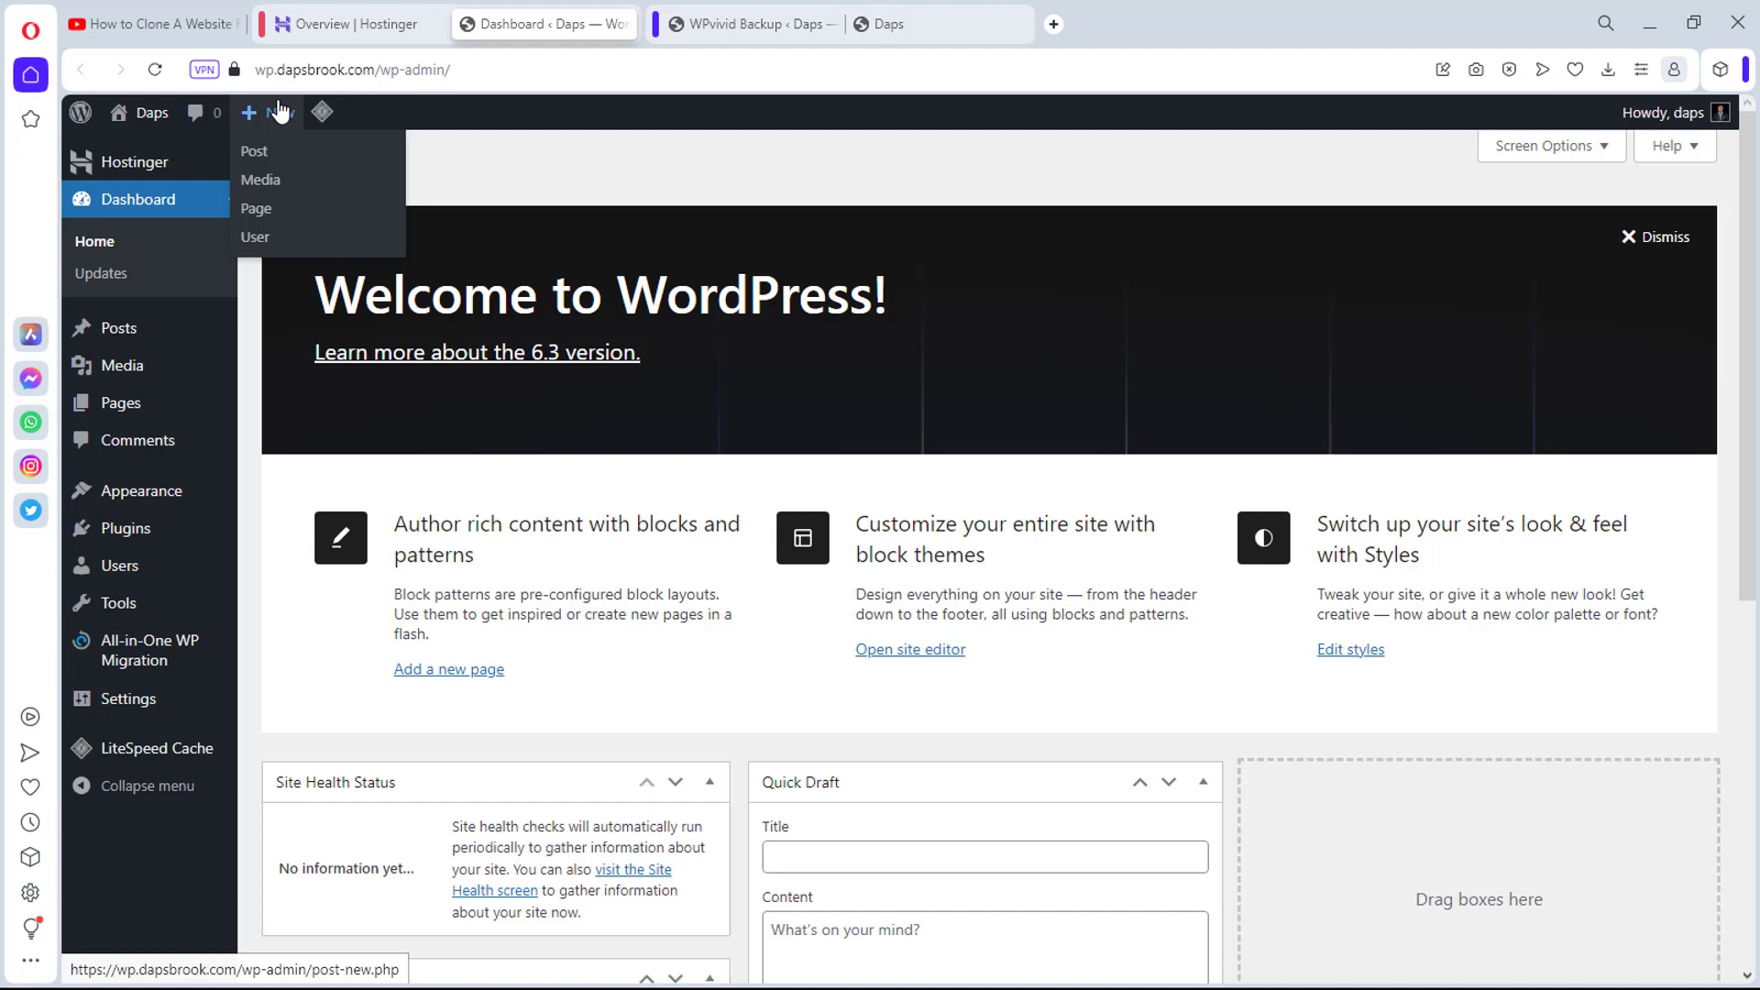
pyautogui.moveTo(134, 536)
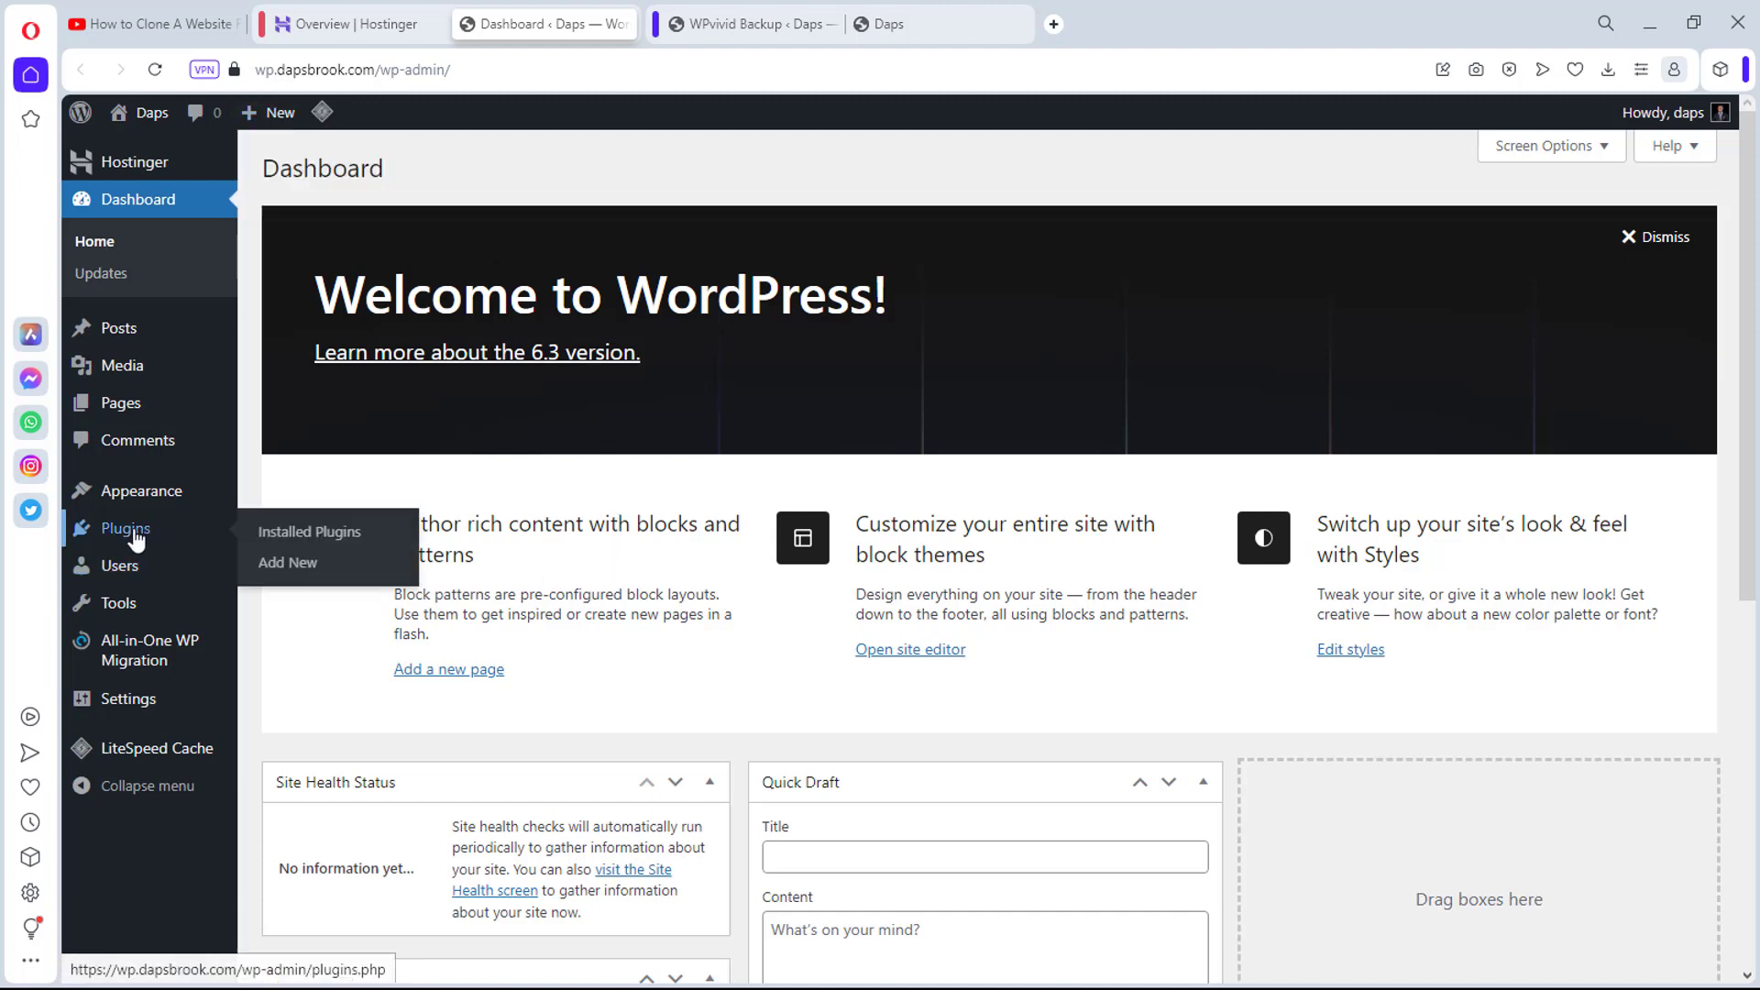
pyautogui.click(285, 564)
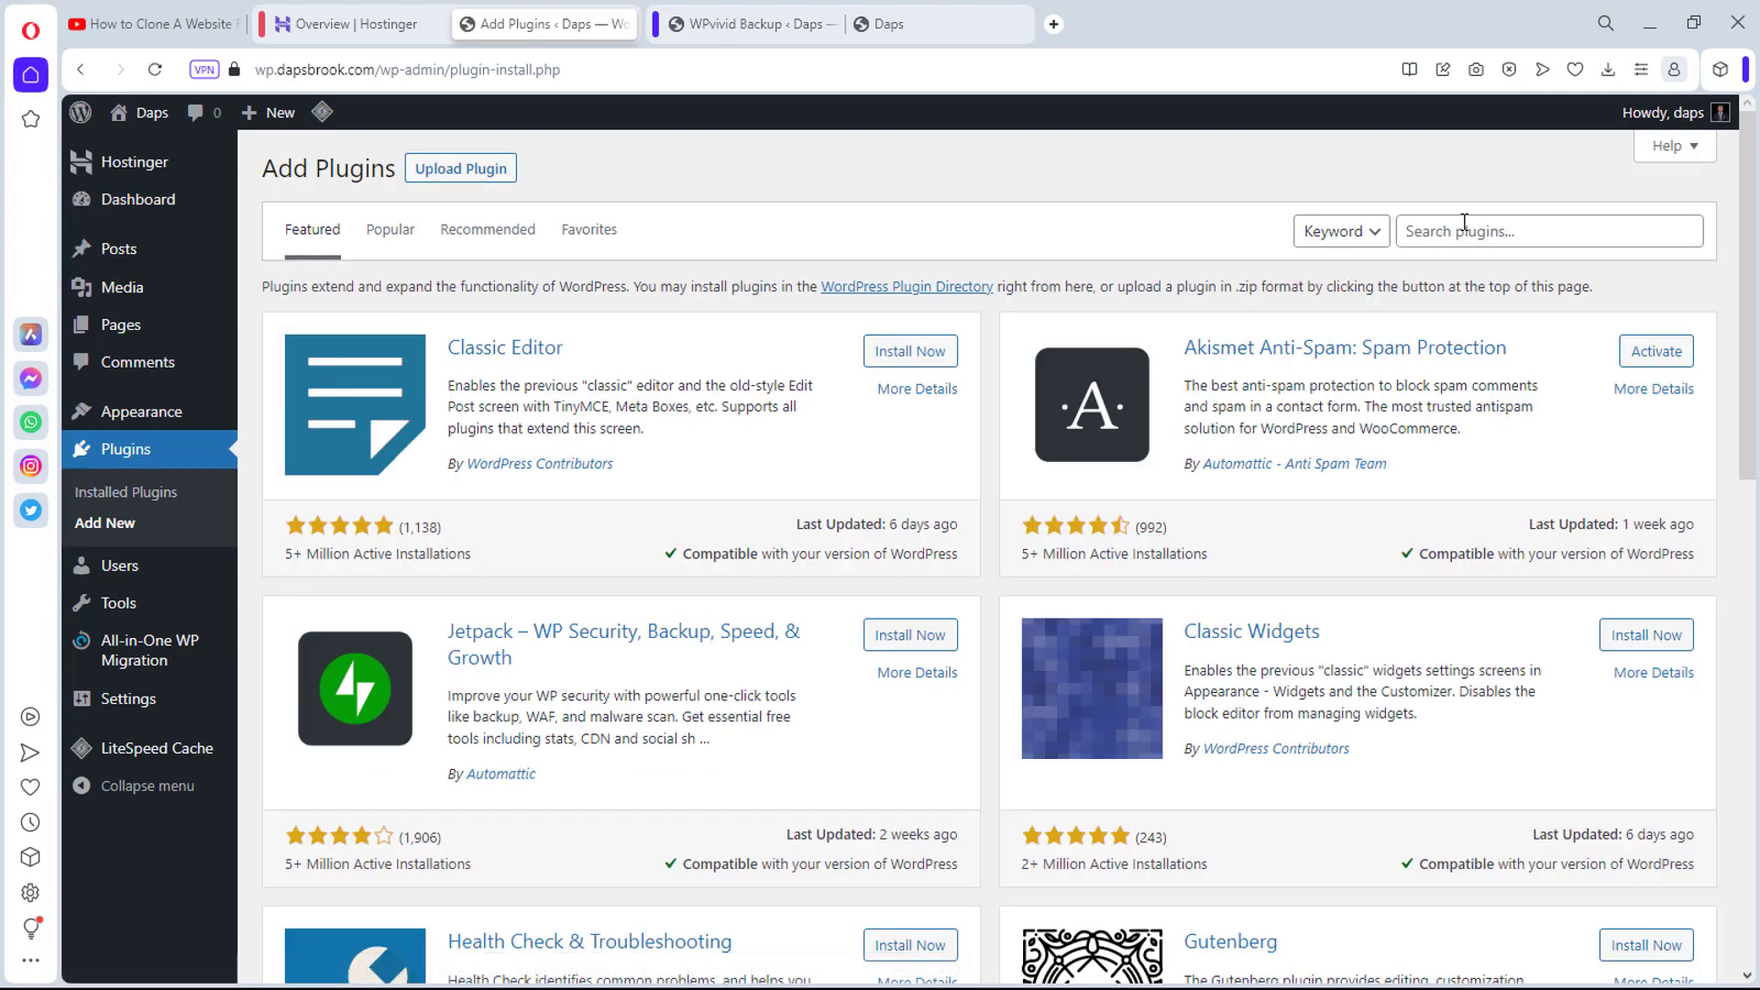
pyautogui.click(1464, 222)
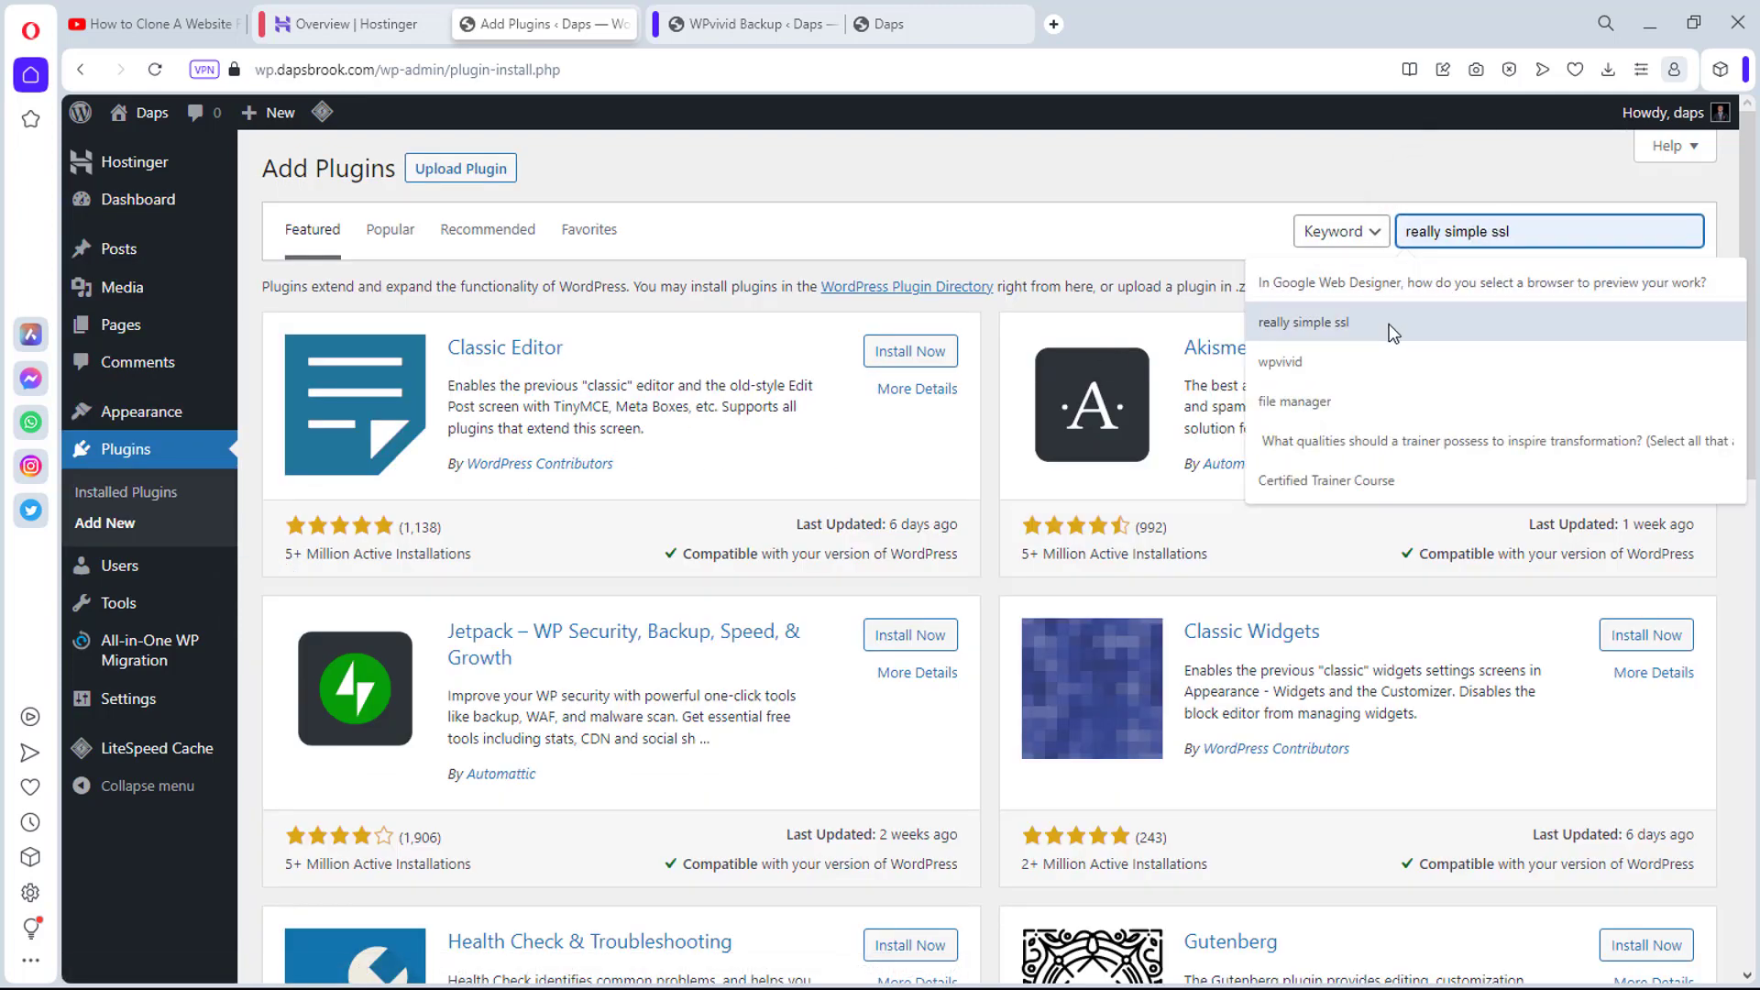
pyautogui.click(1337, 365)
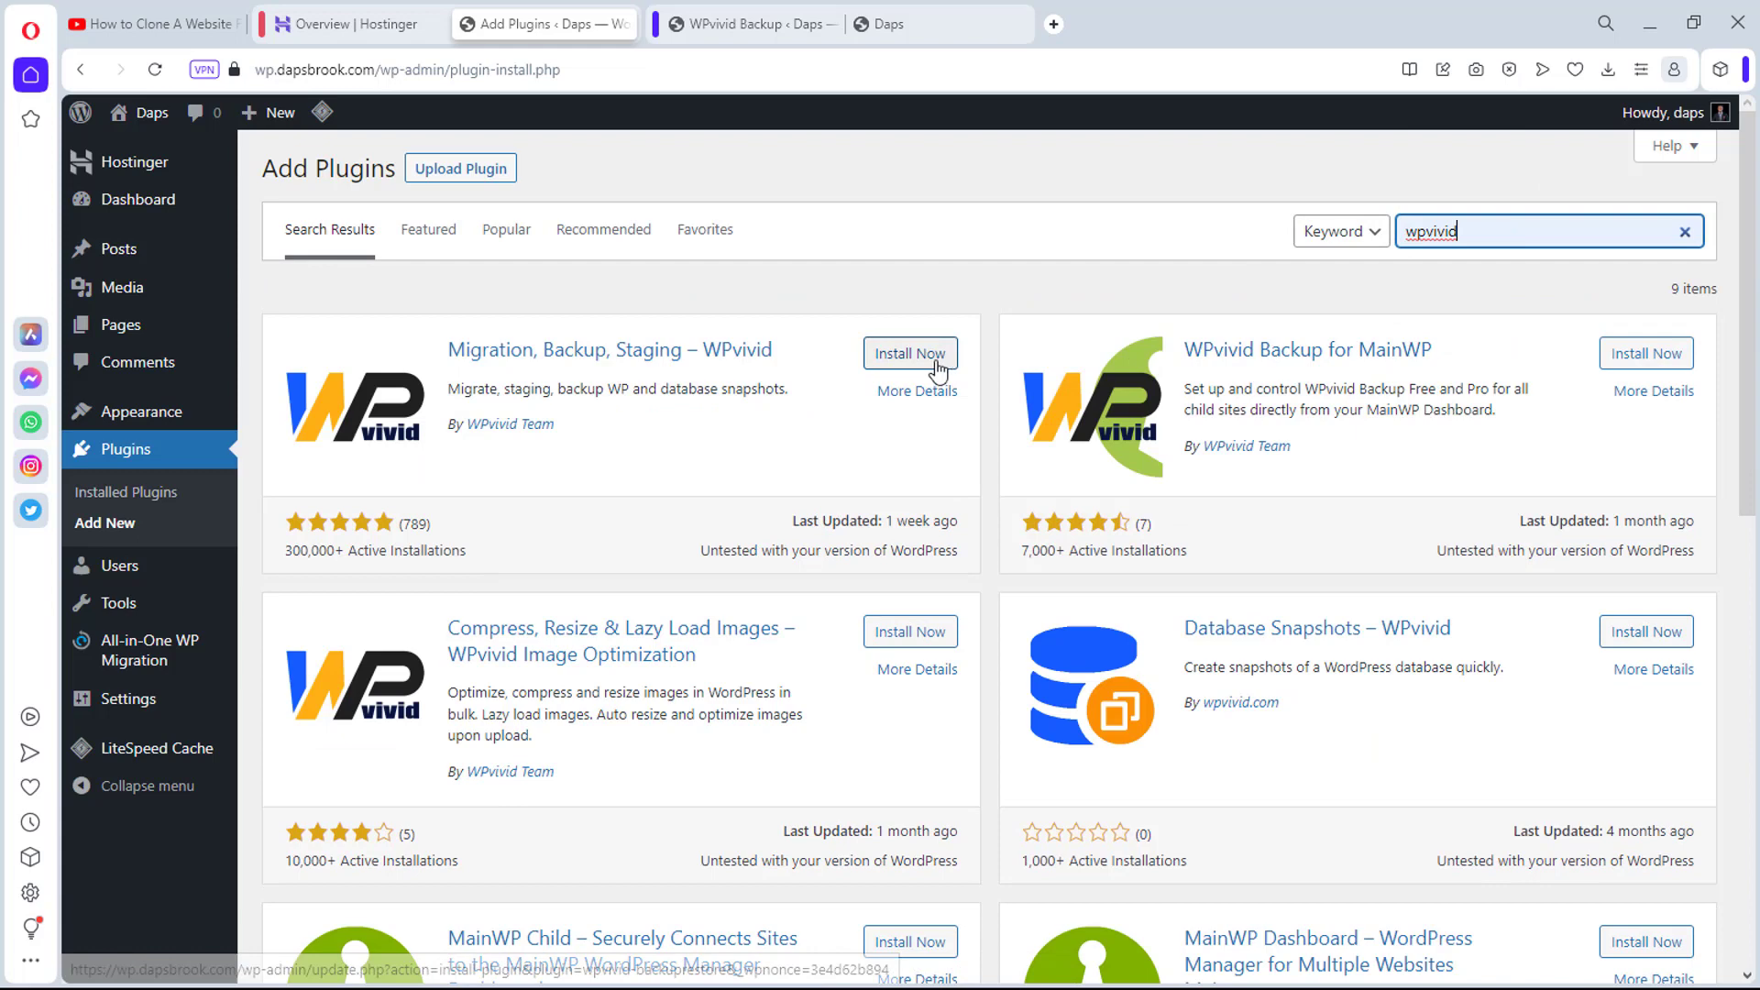
pyautogui.click(935, 367)
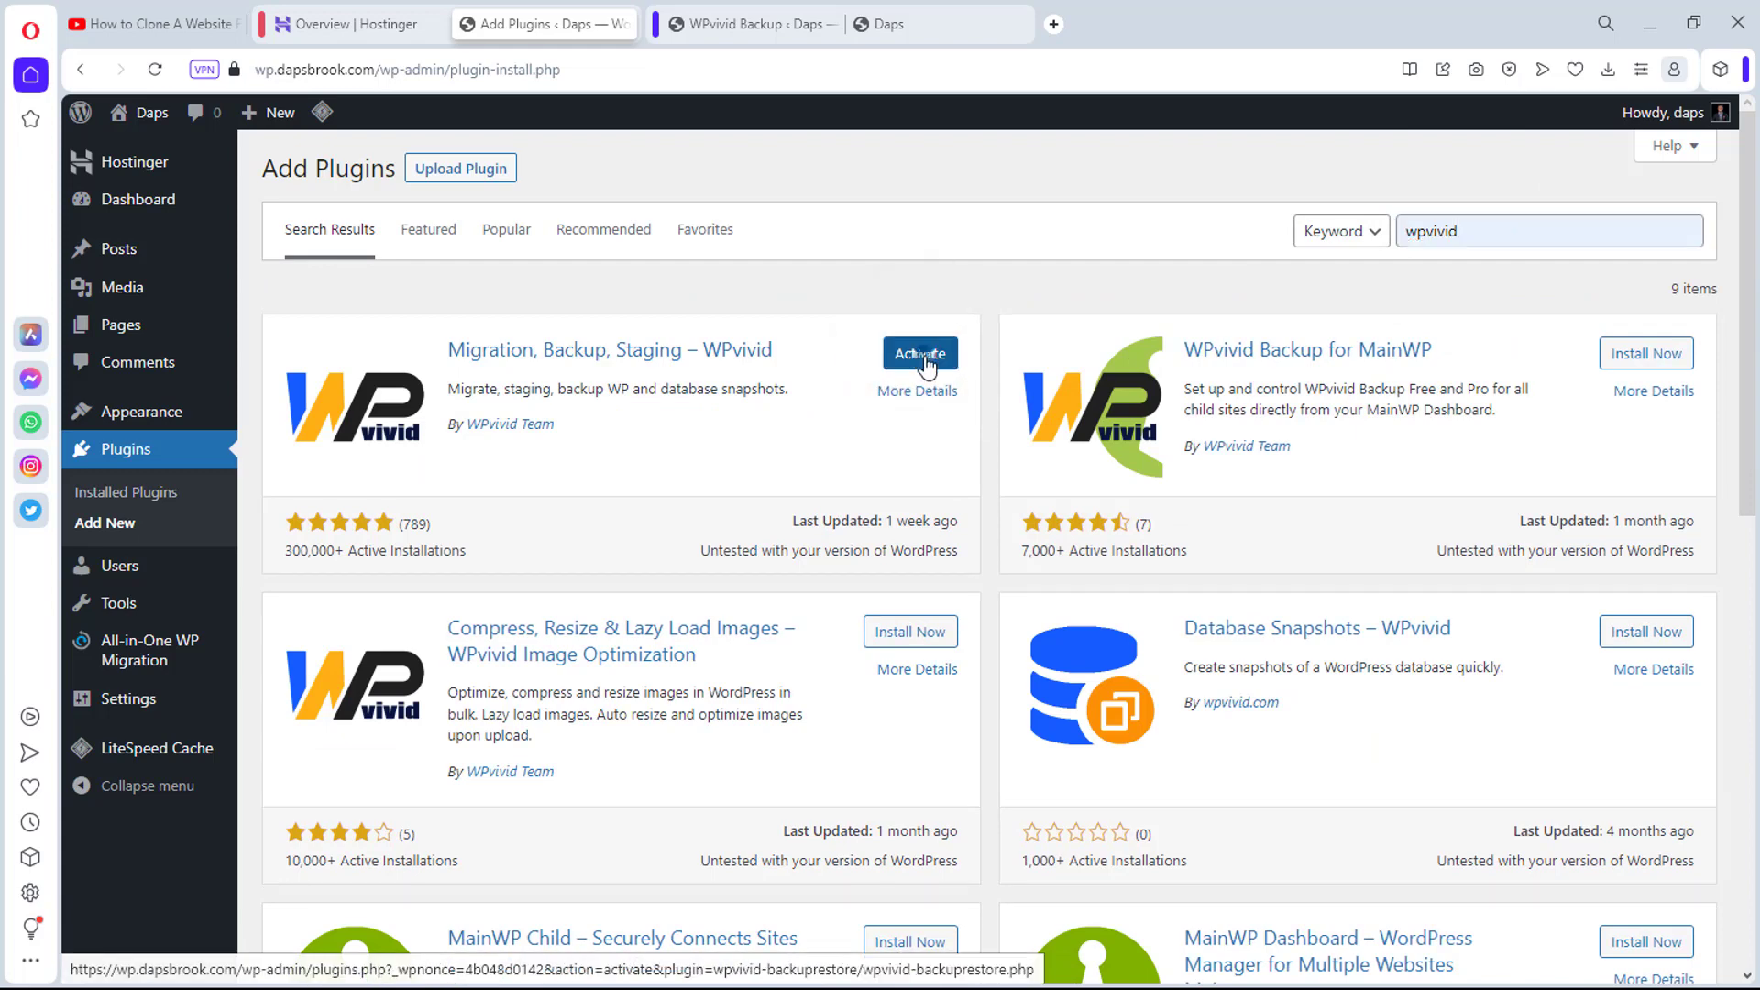
# Step: Activate WPvivid, generate an 8-hour migration key and copy it for dapsbrook.com
pyautogui.click(922, 357)
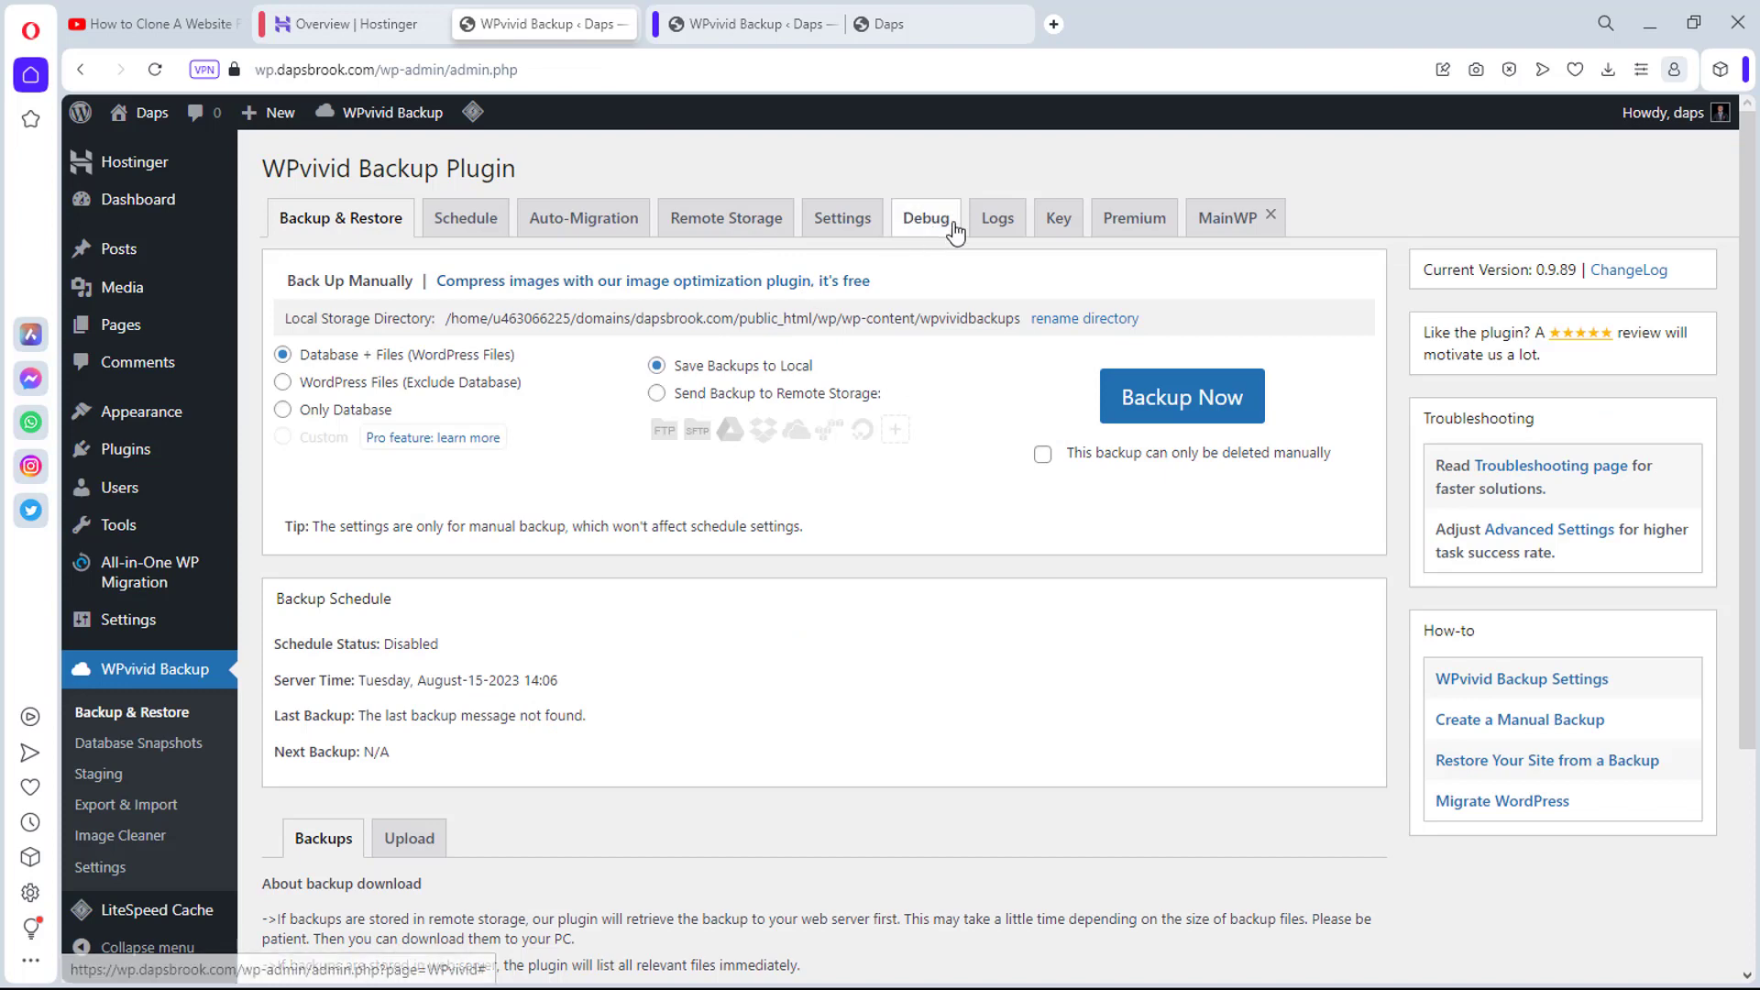
pyautogui.click(1056, 227)
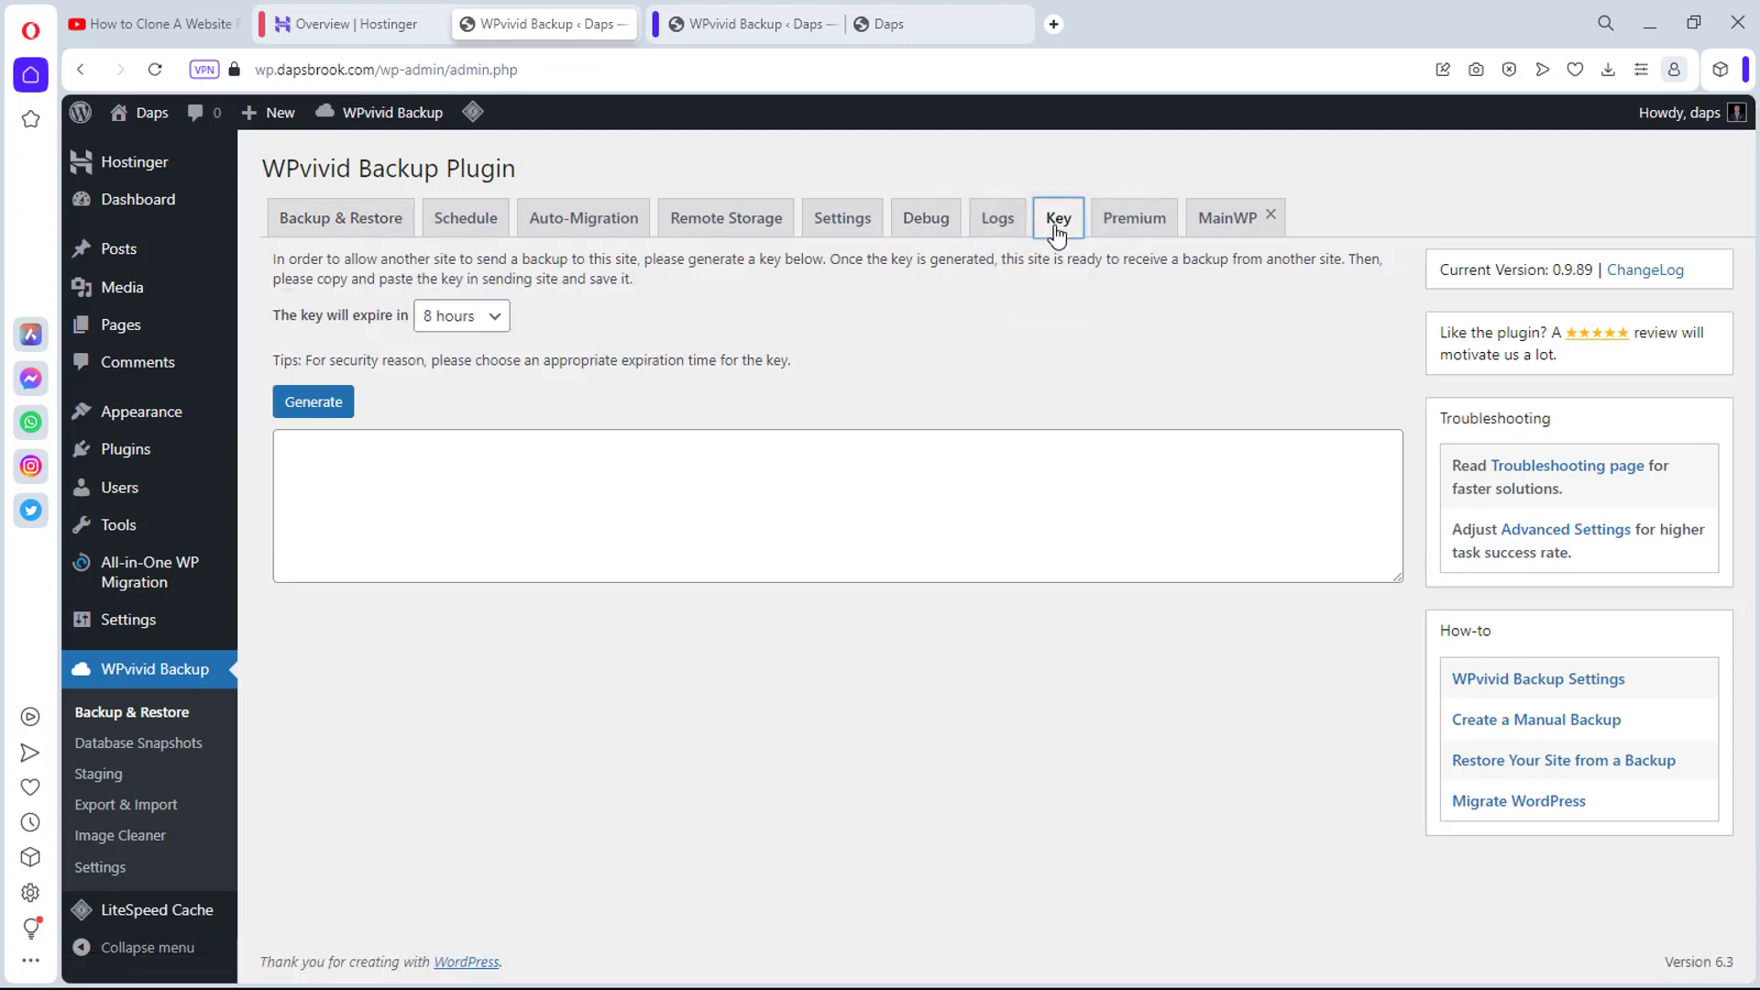
pyautogui.click(324, 410)
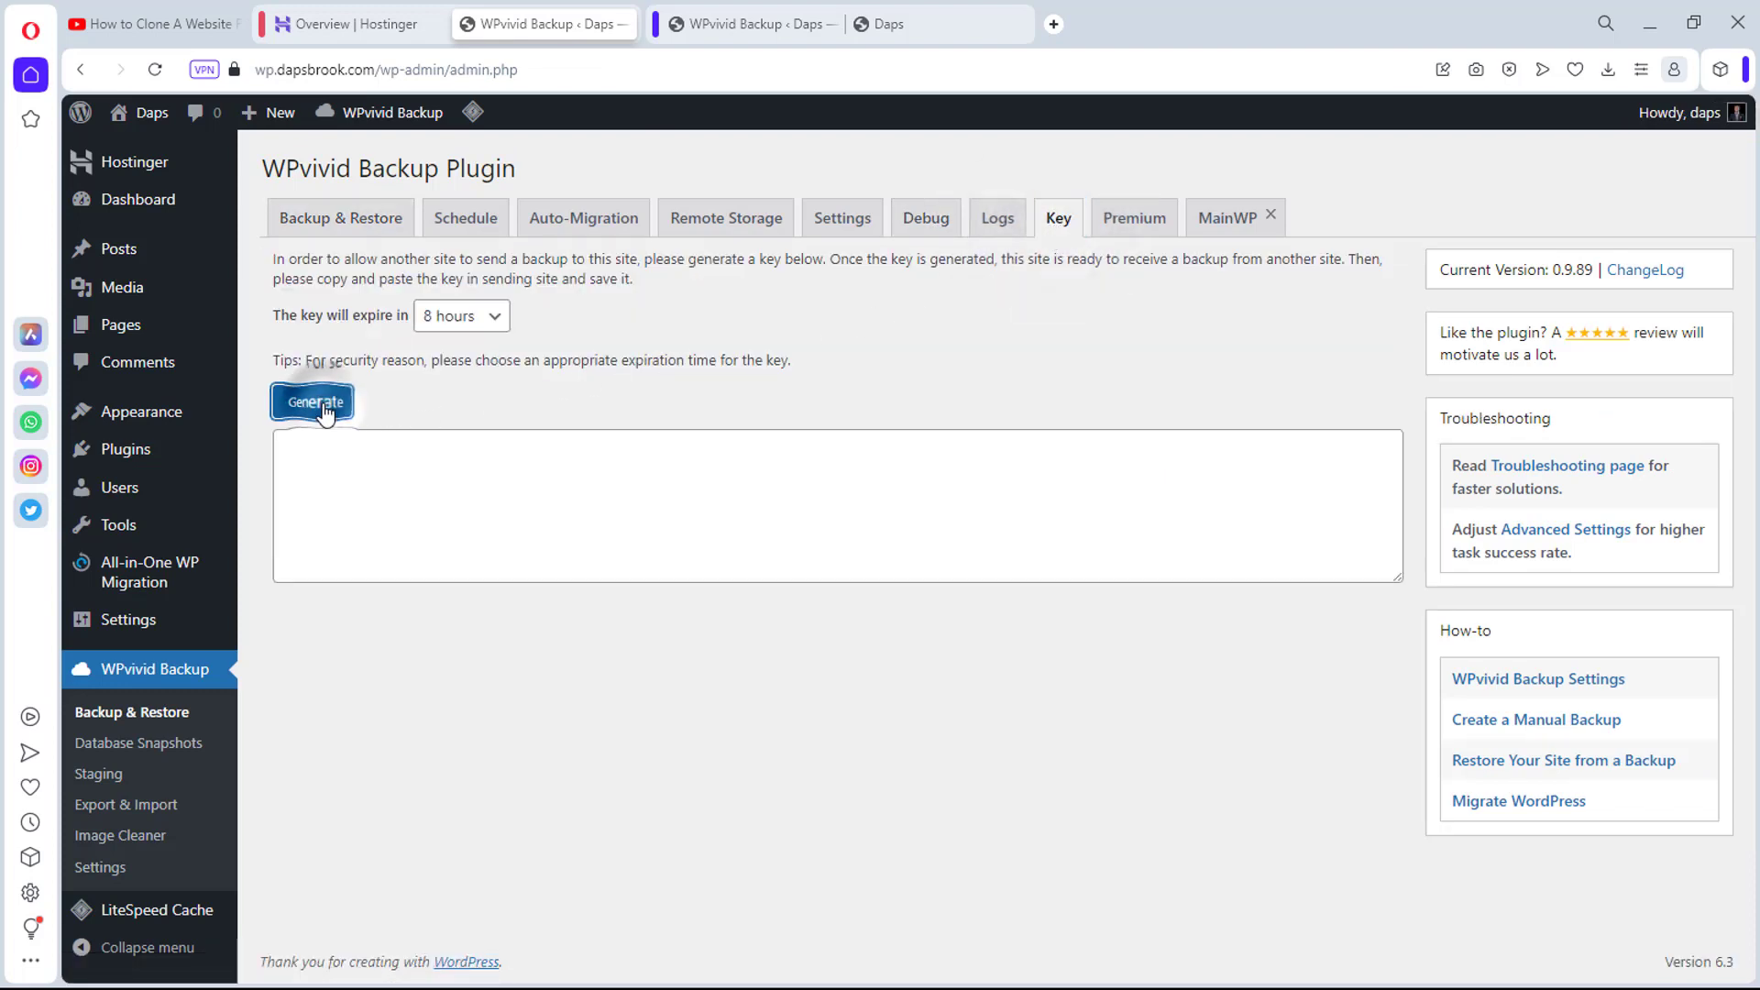
pyautogui.click(390, 477)
pyautogui.rightClick(390, 477)
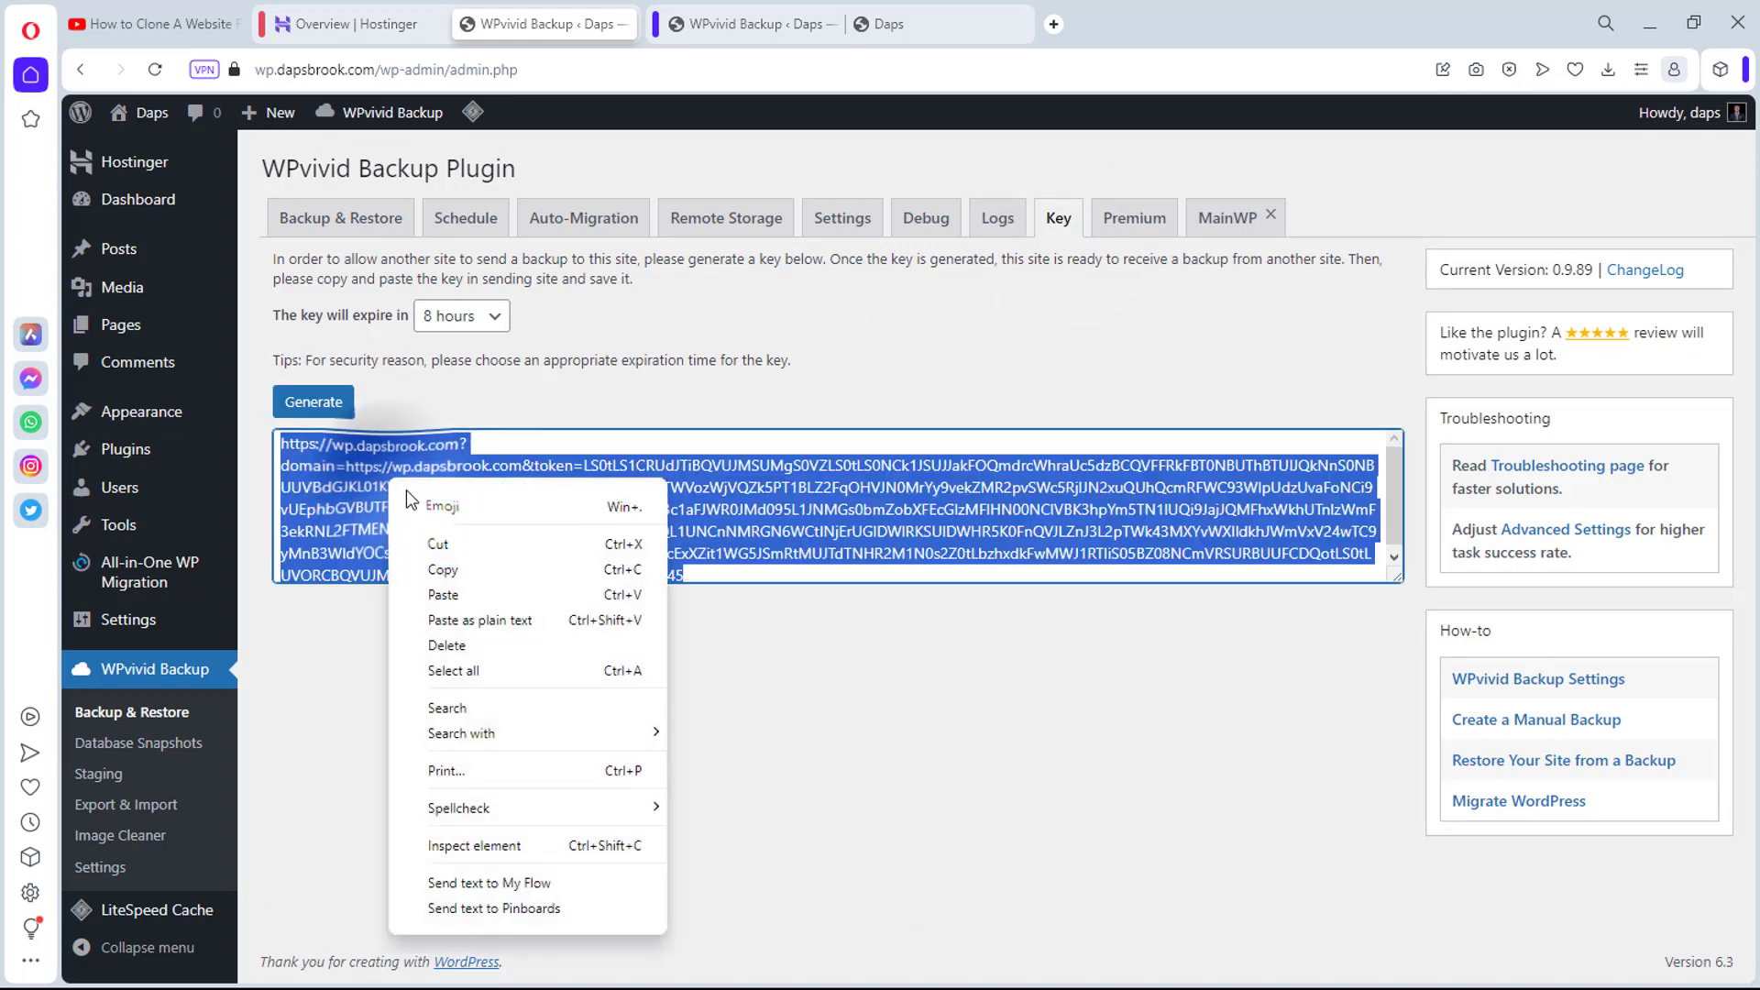
pyautogui.click(447, 569)
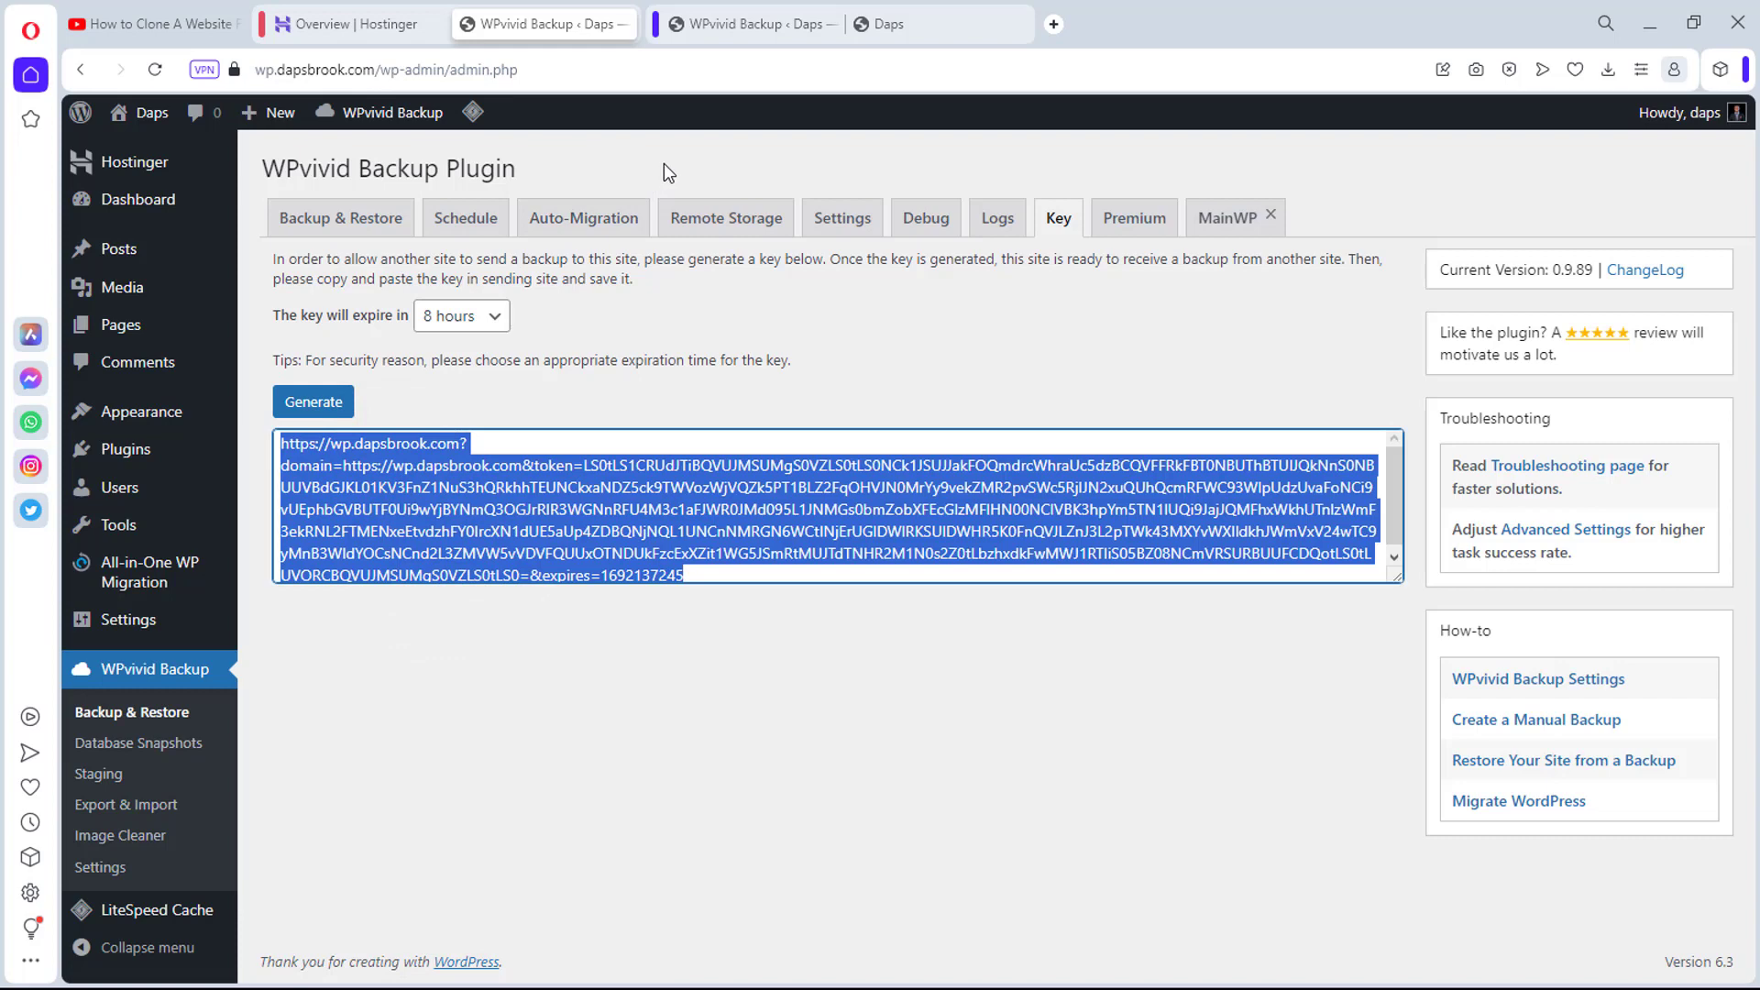
pyautogui.click(702, 25)
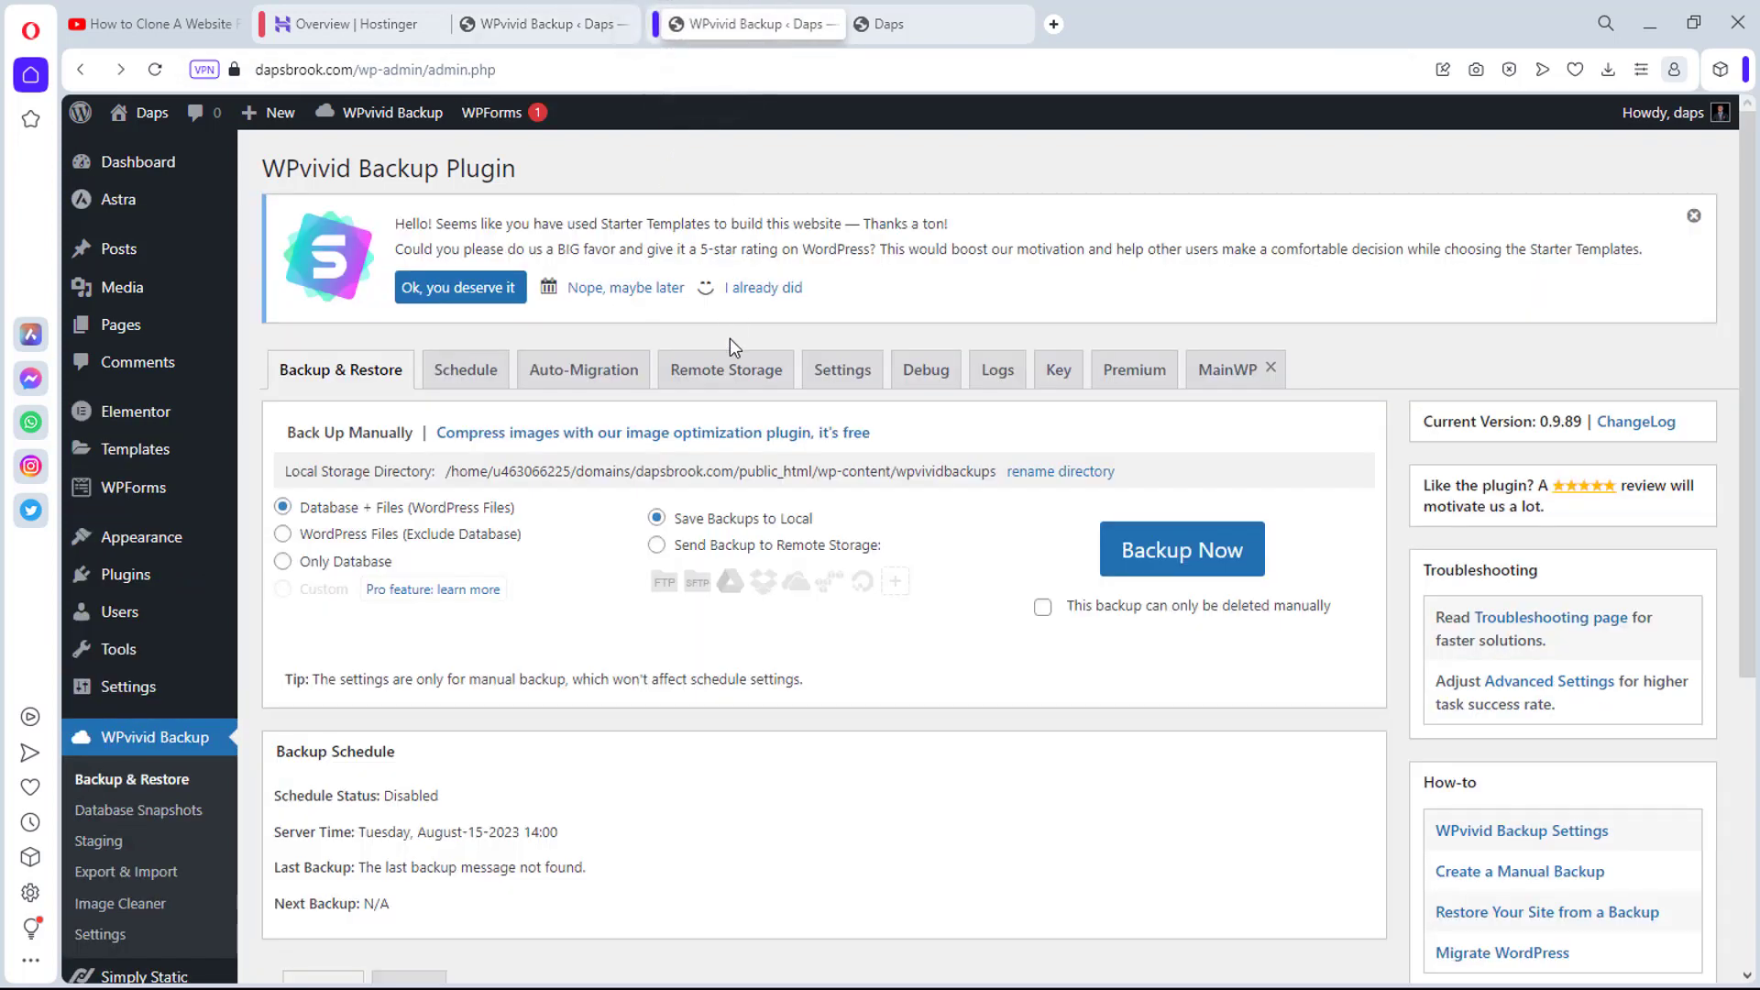
# Step: Paste and save the migration key in Auto-Migration, then clone and transfer the site to wp.dapsbrook.com
pyautogui.click(584, 376)
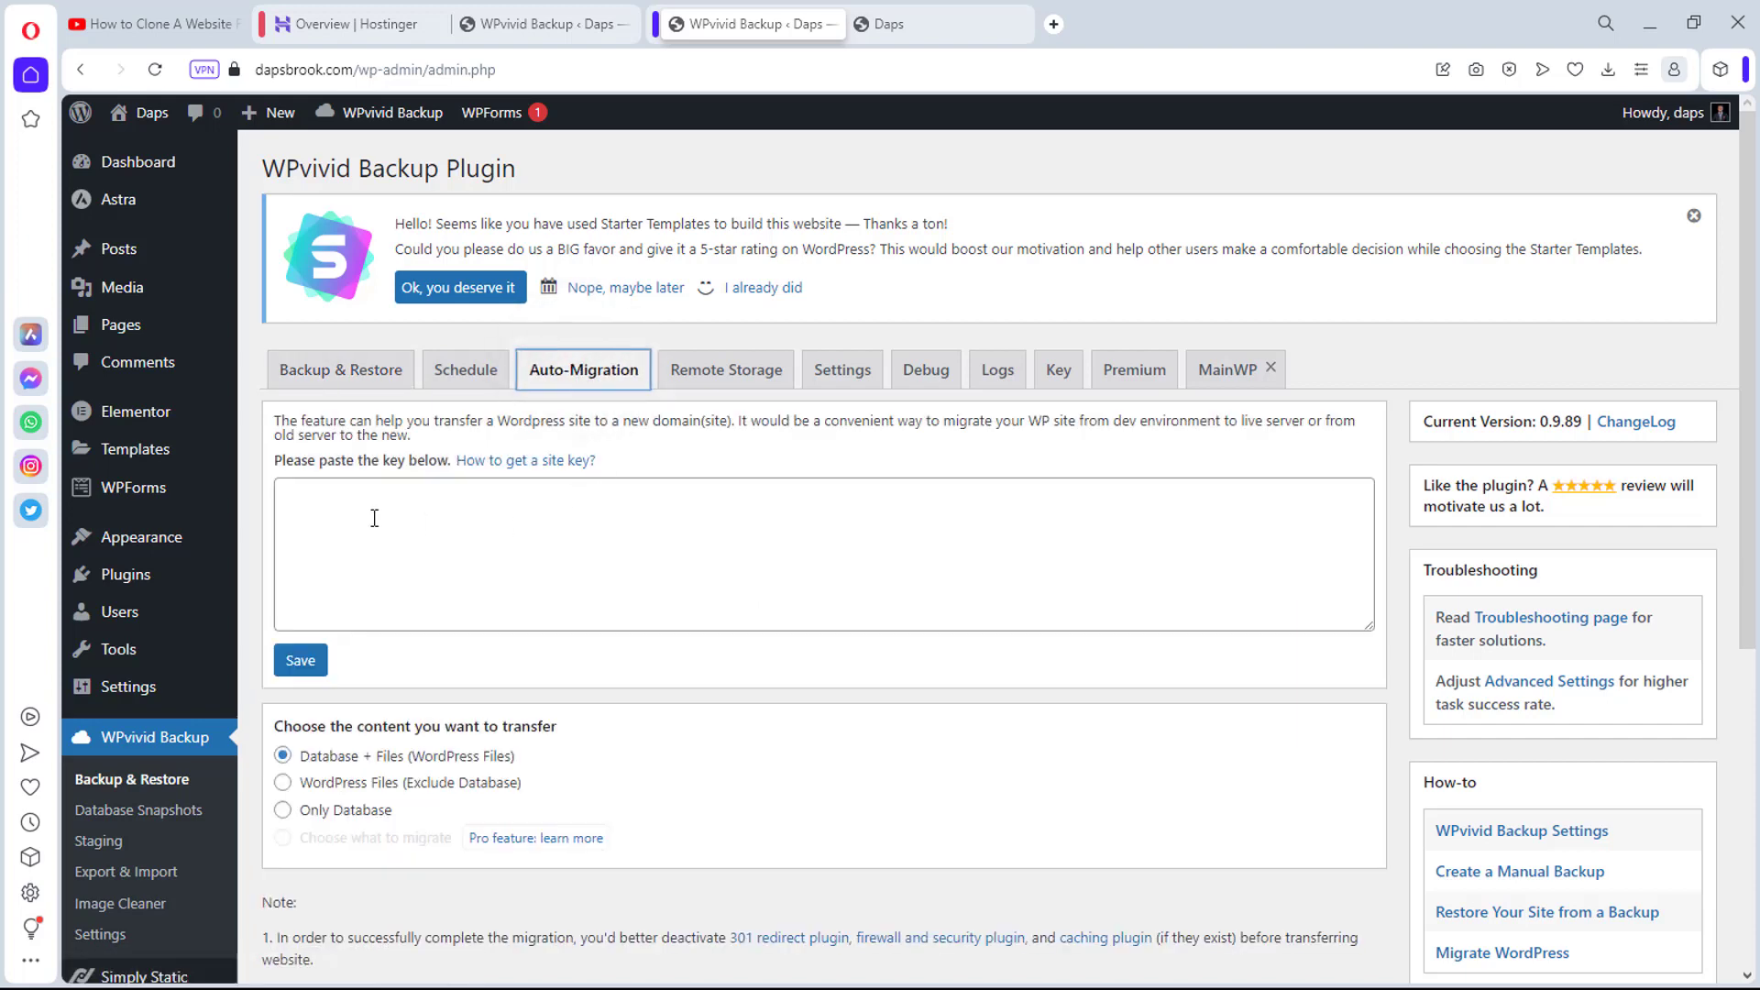
pyautogui.click(342, 508)
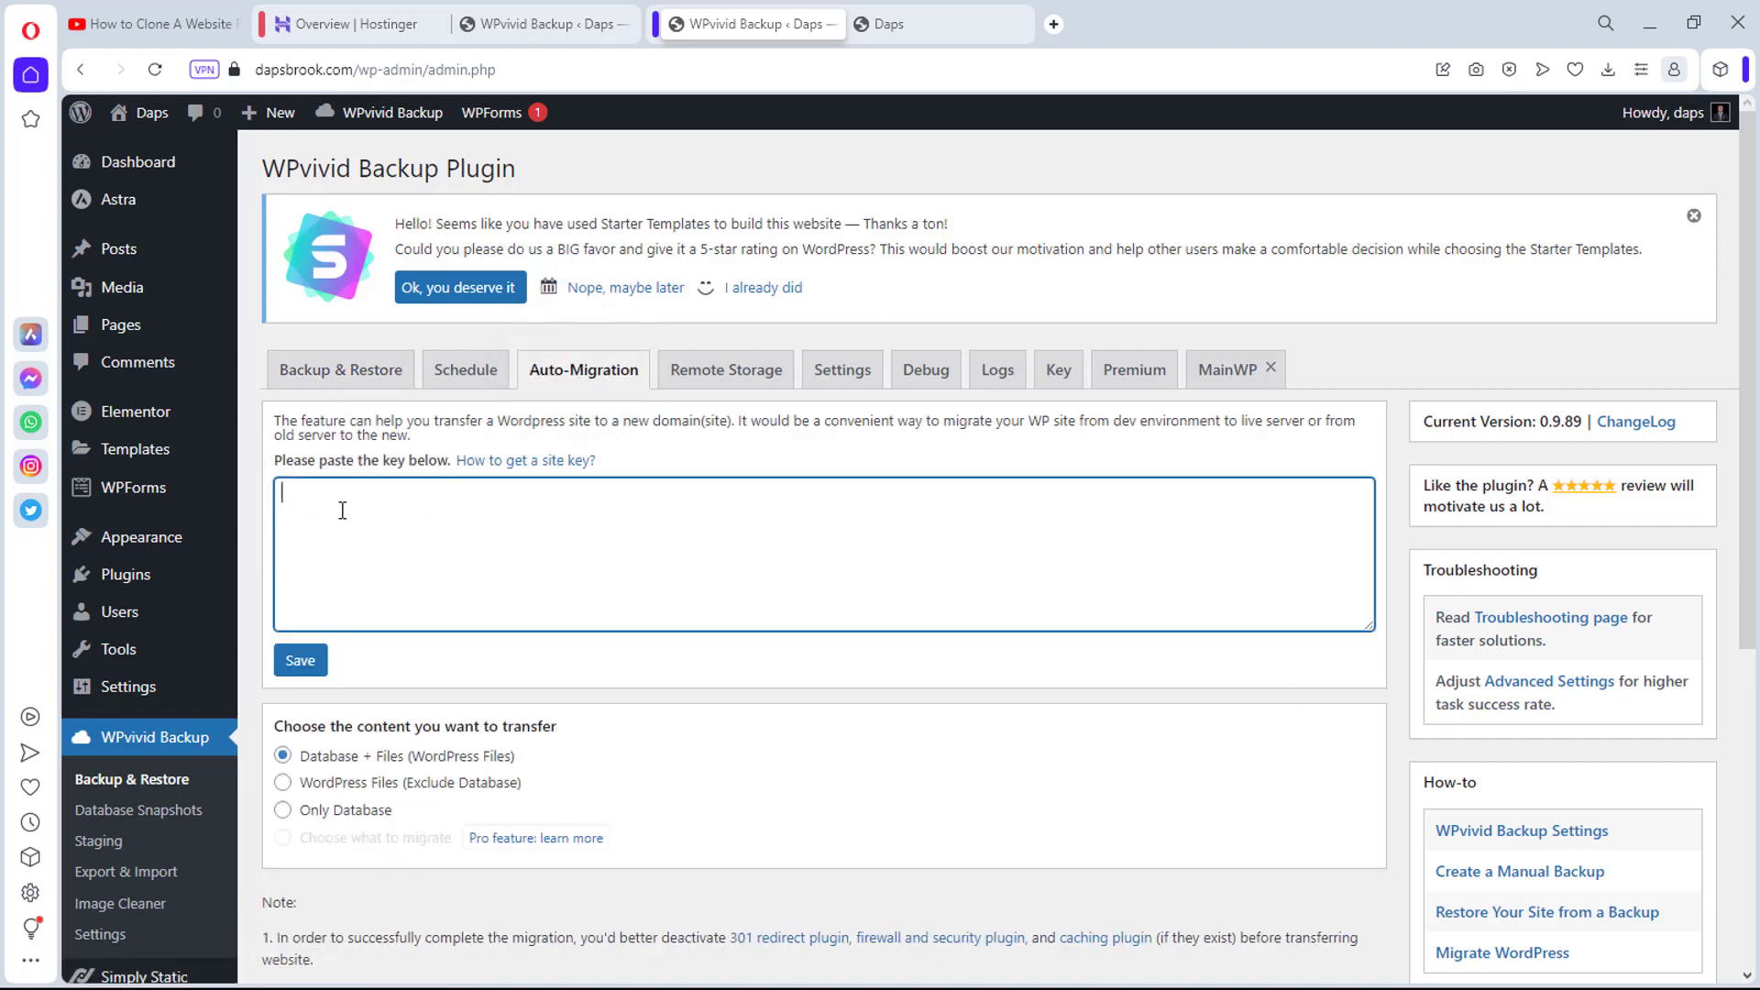
pyautogui.hotkey('ctrl', 'v')
pyautogui.click(304, 663)
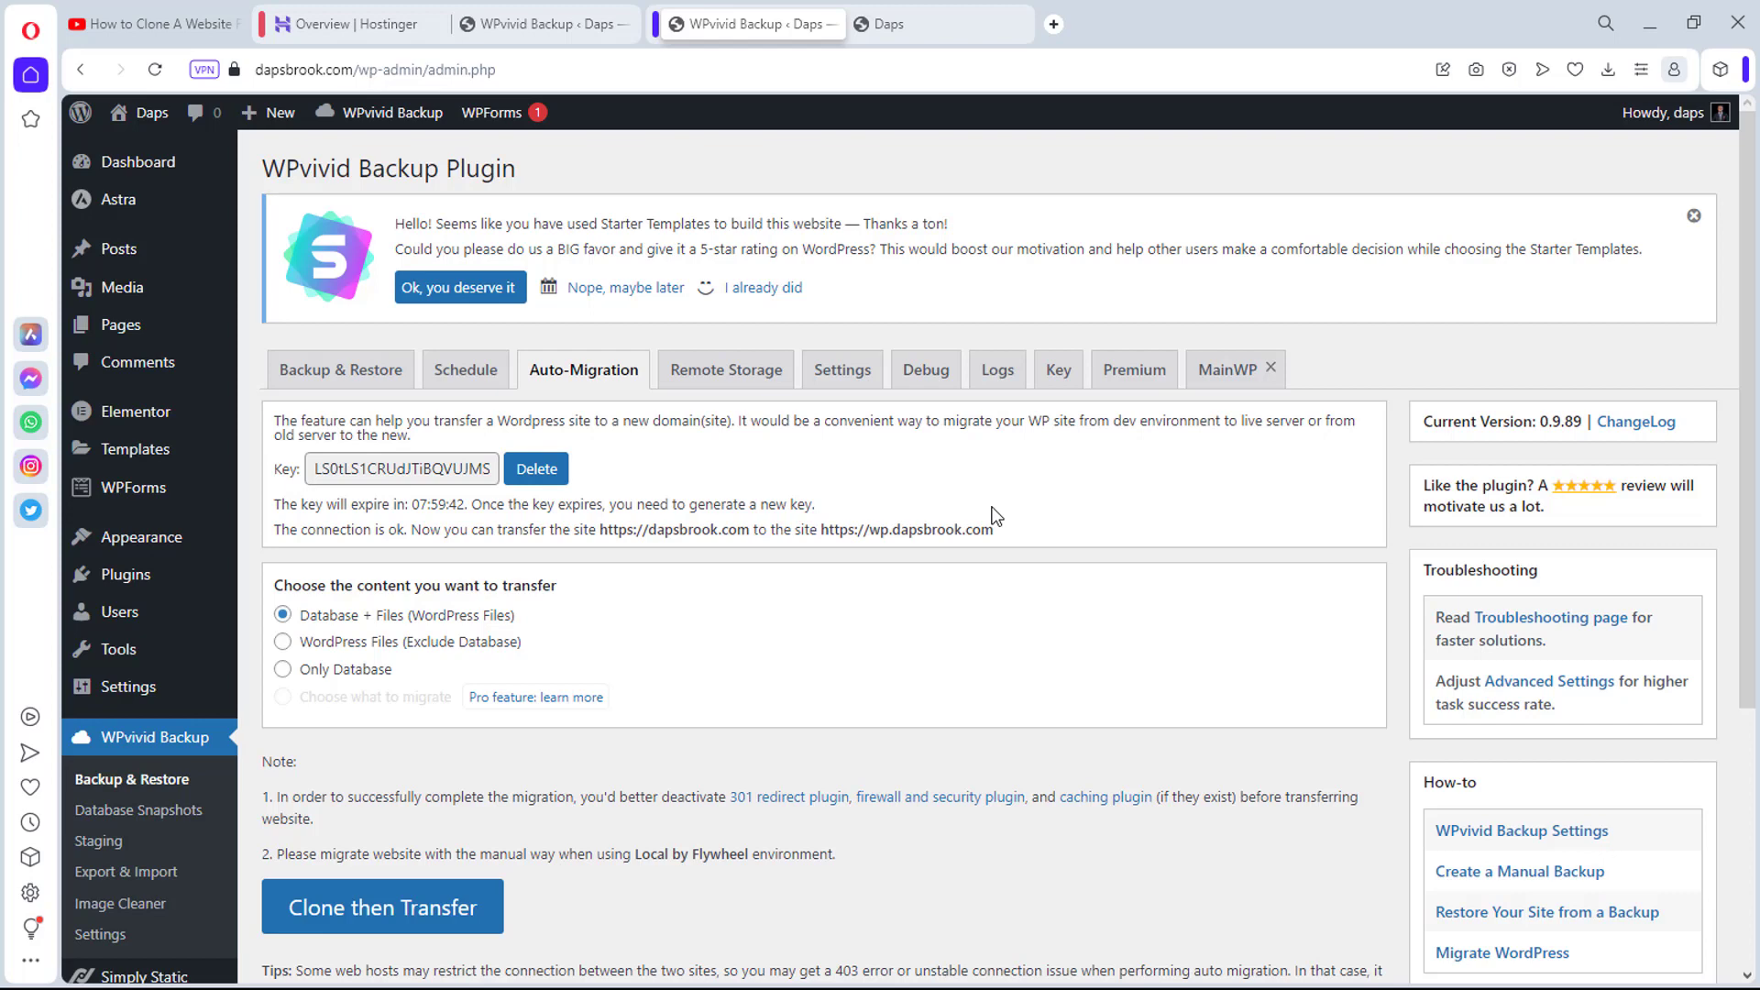
pyautogui.scroll(-1, 981, 545)
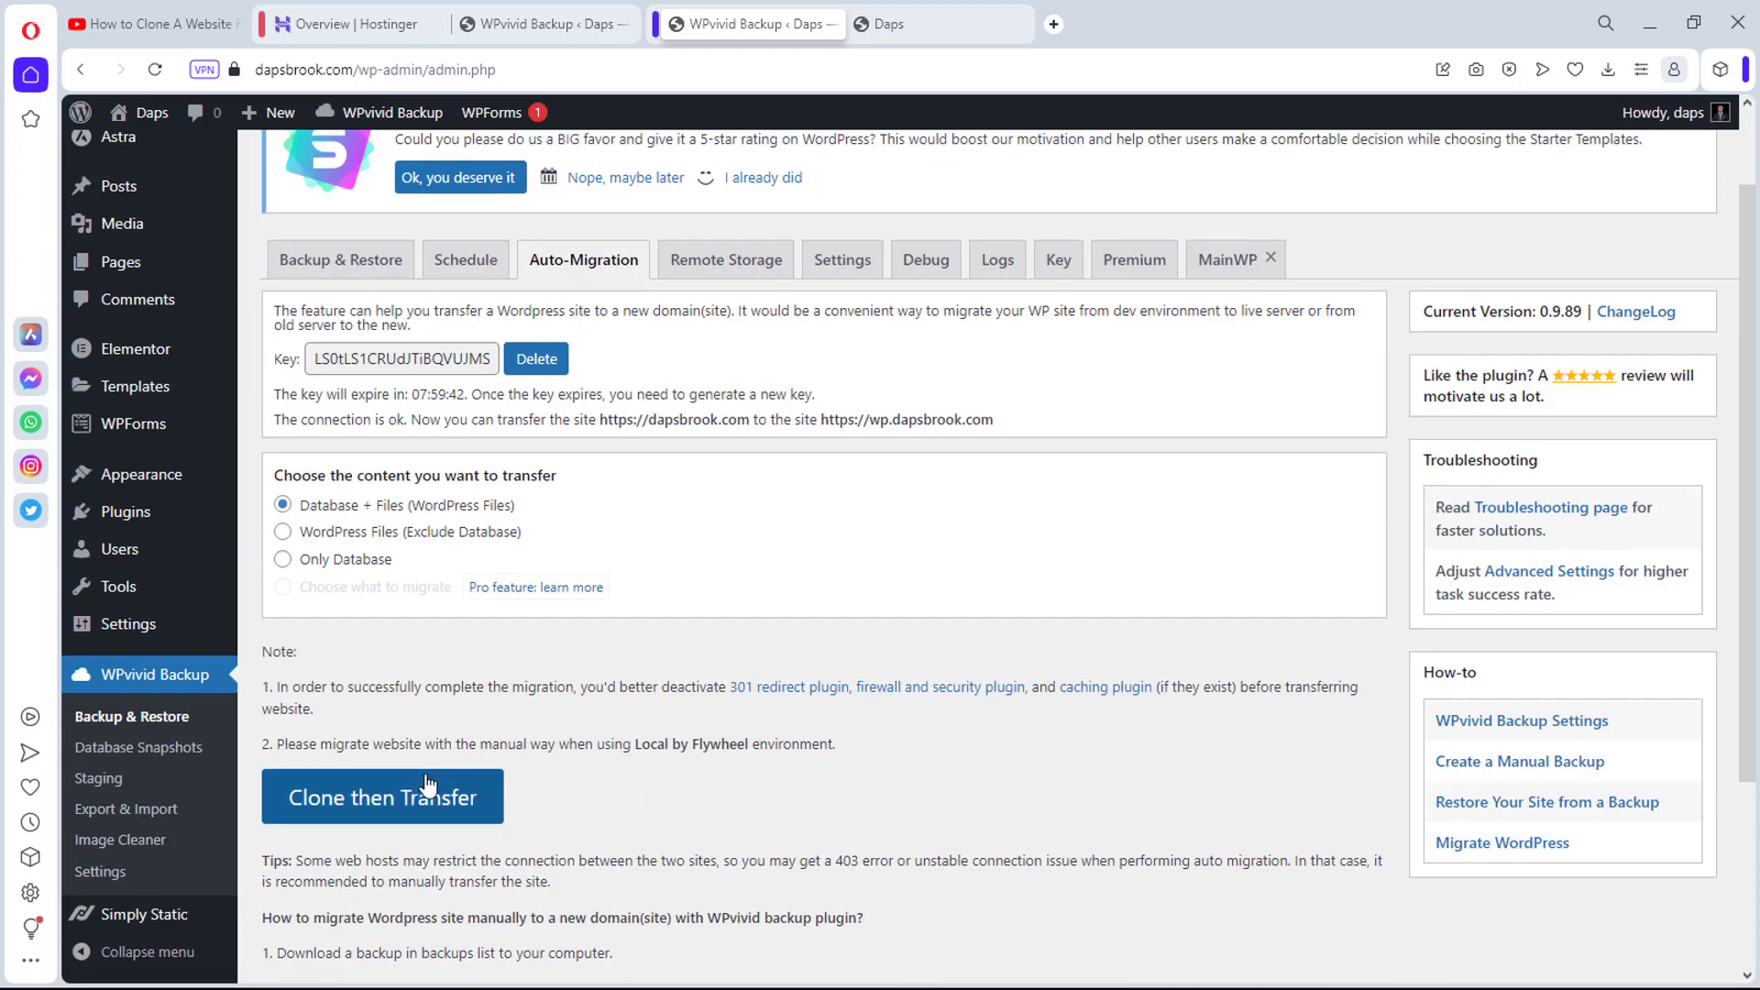
pyautogui.click(358, 807)
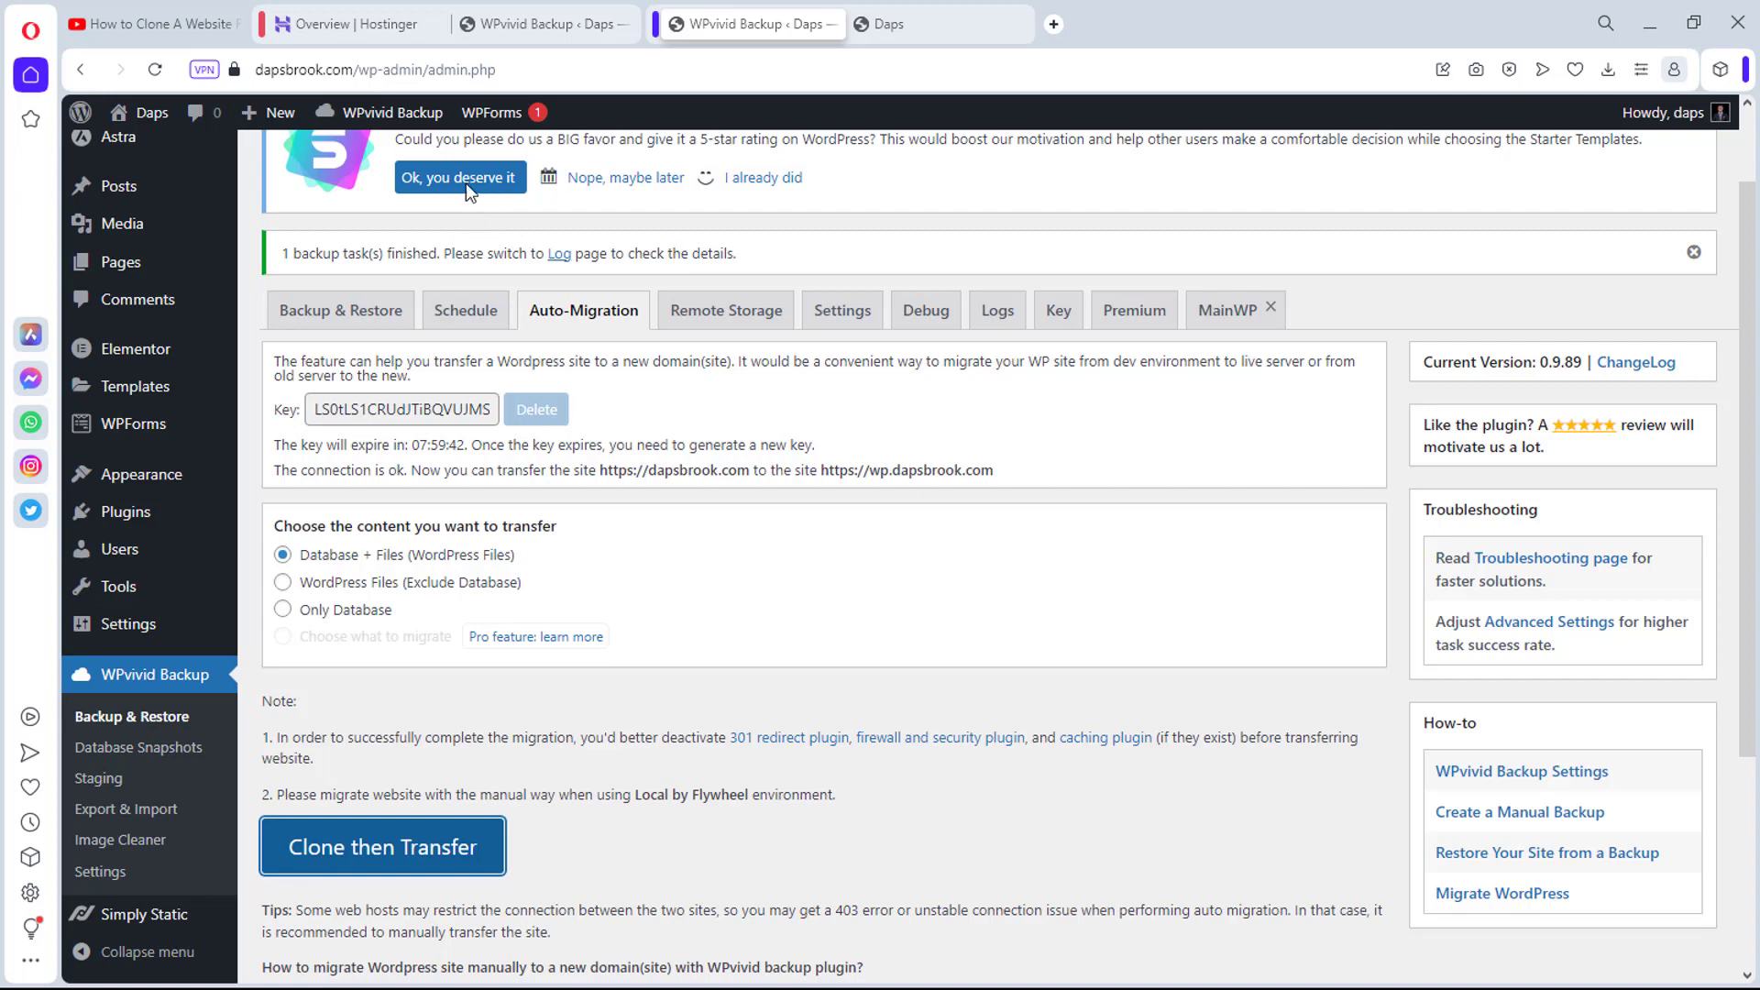
pyautogui.click(554, 22)
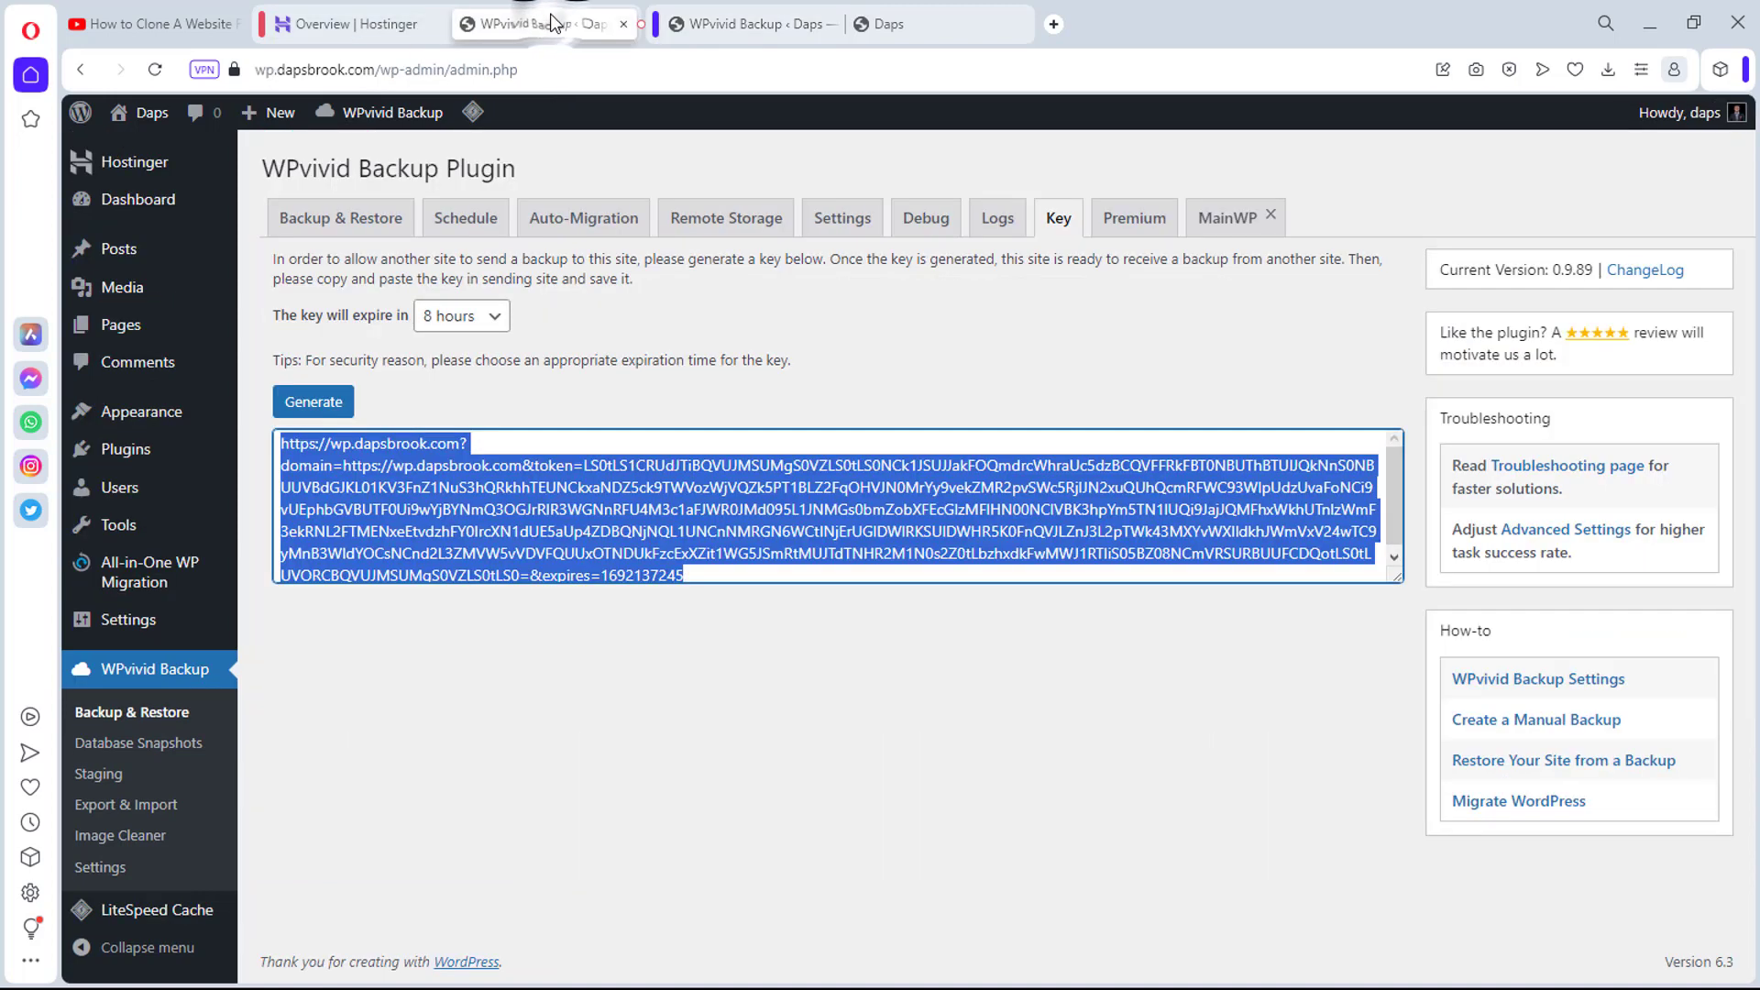
# Step: Scan for the received Aug-15-2023 backup and restore it fully on wp.dapsbrook.com
pyautogui.click(353, 220)
pyautogui.scroll(-3, 619, 444)
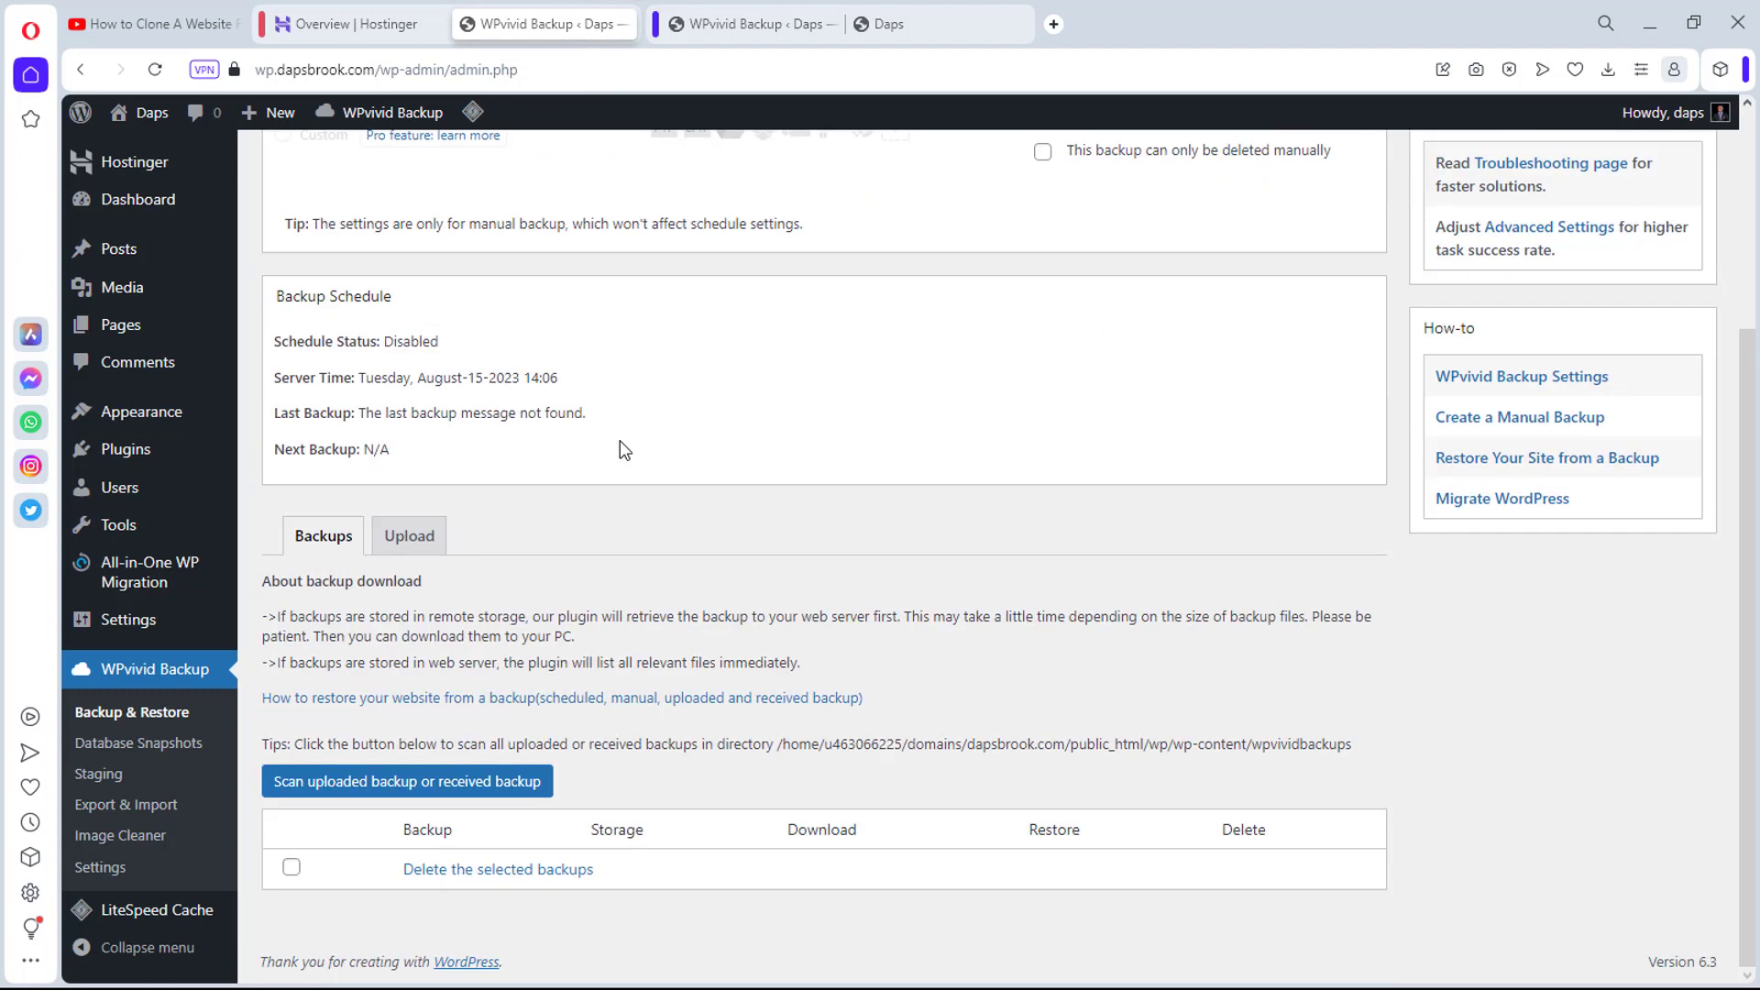
pyautogui.click(400, 790)
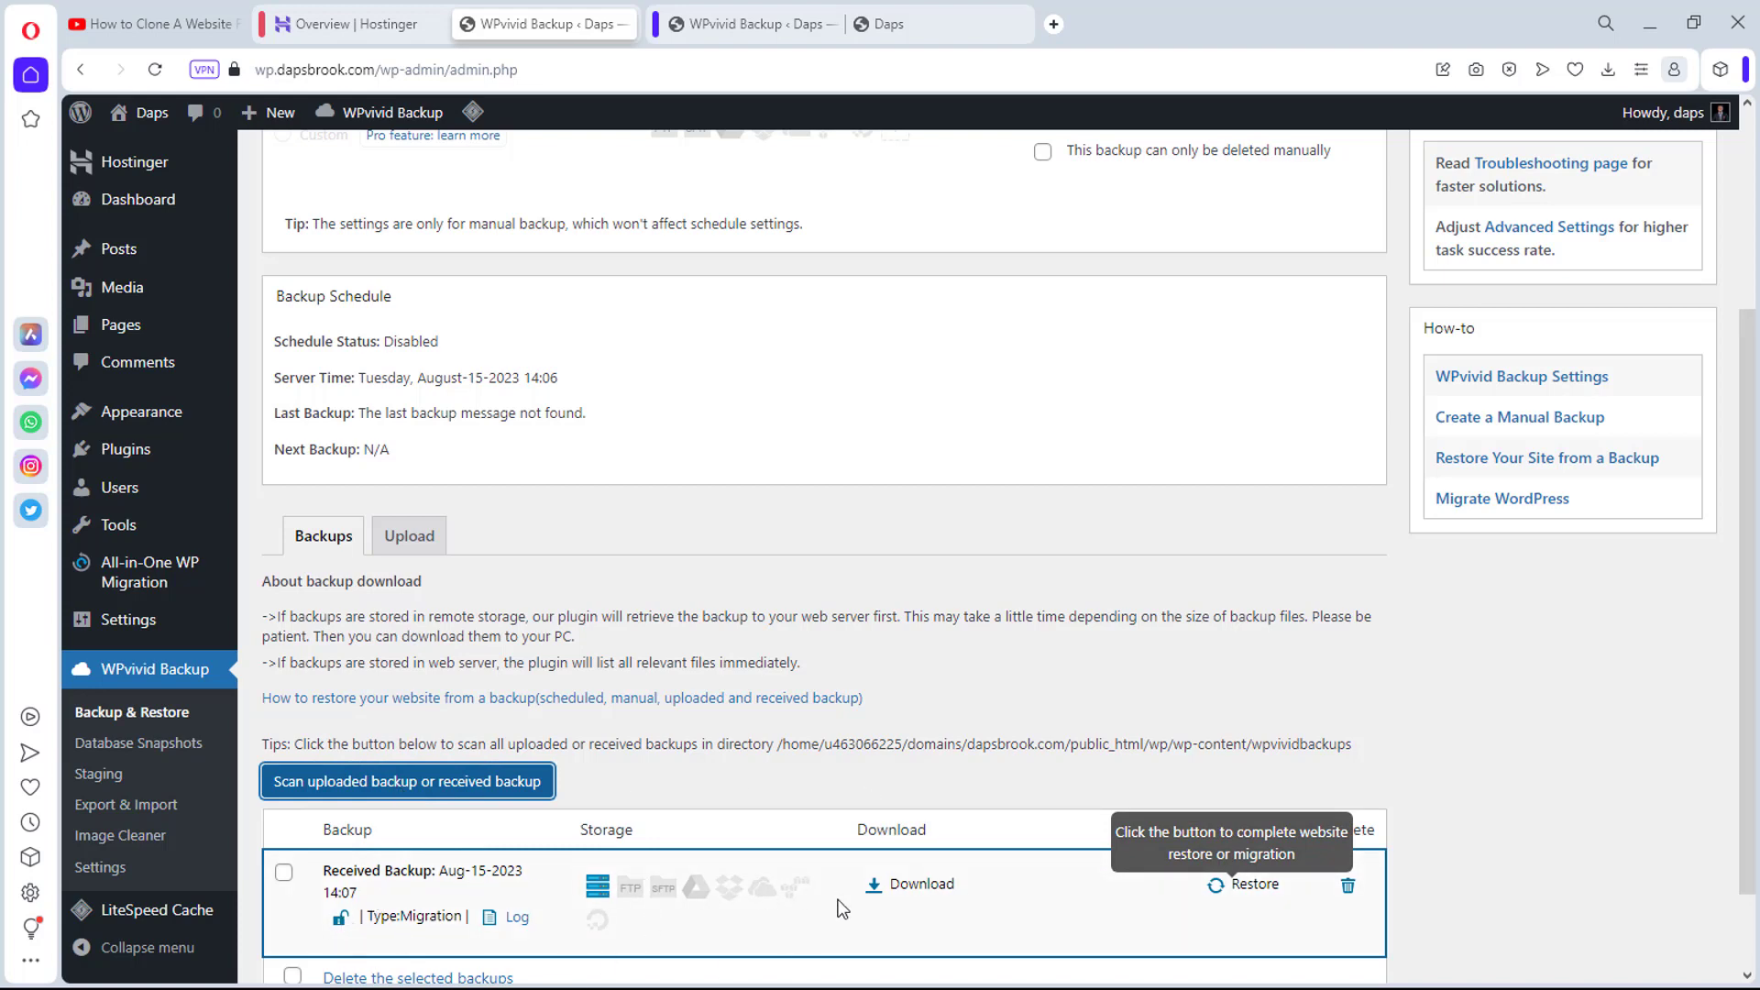
pyautogui.click(1245, 889)
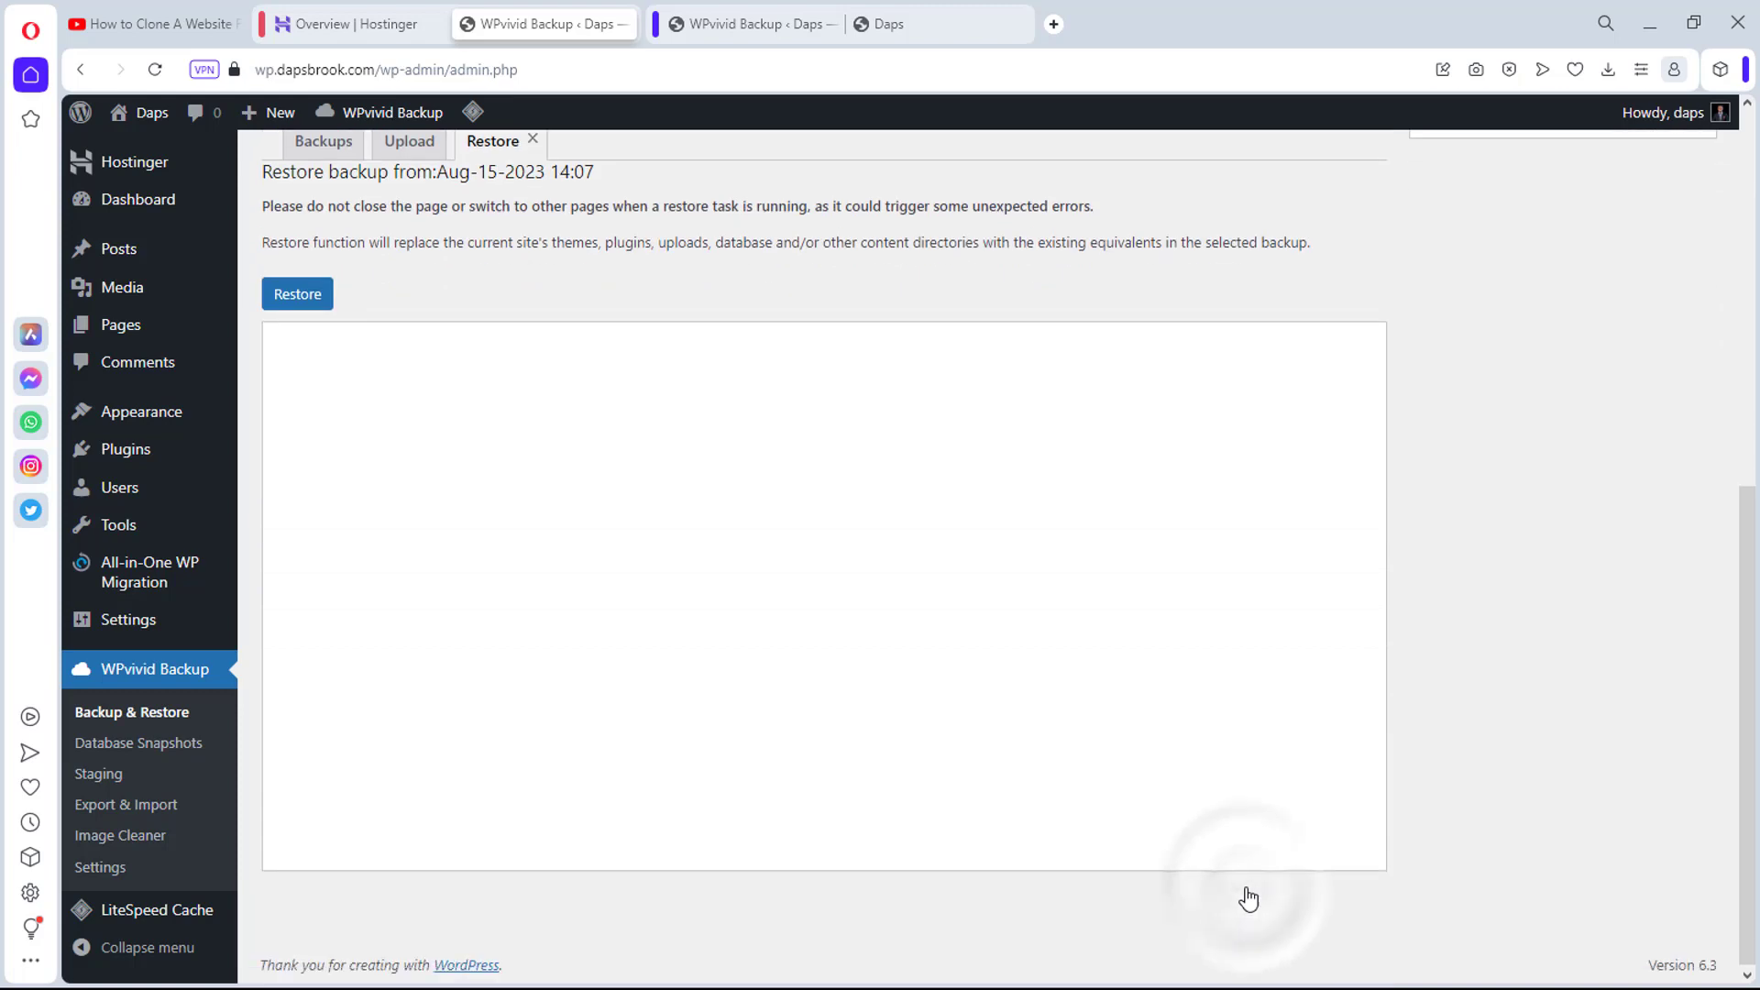
pyautogui.click(282, 298)
pyautogui.click(1018, 187)
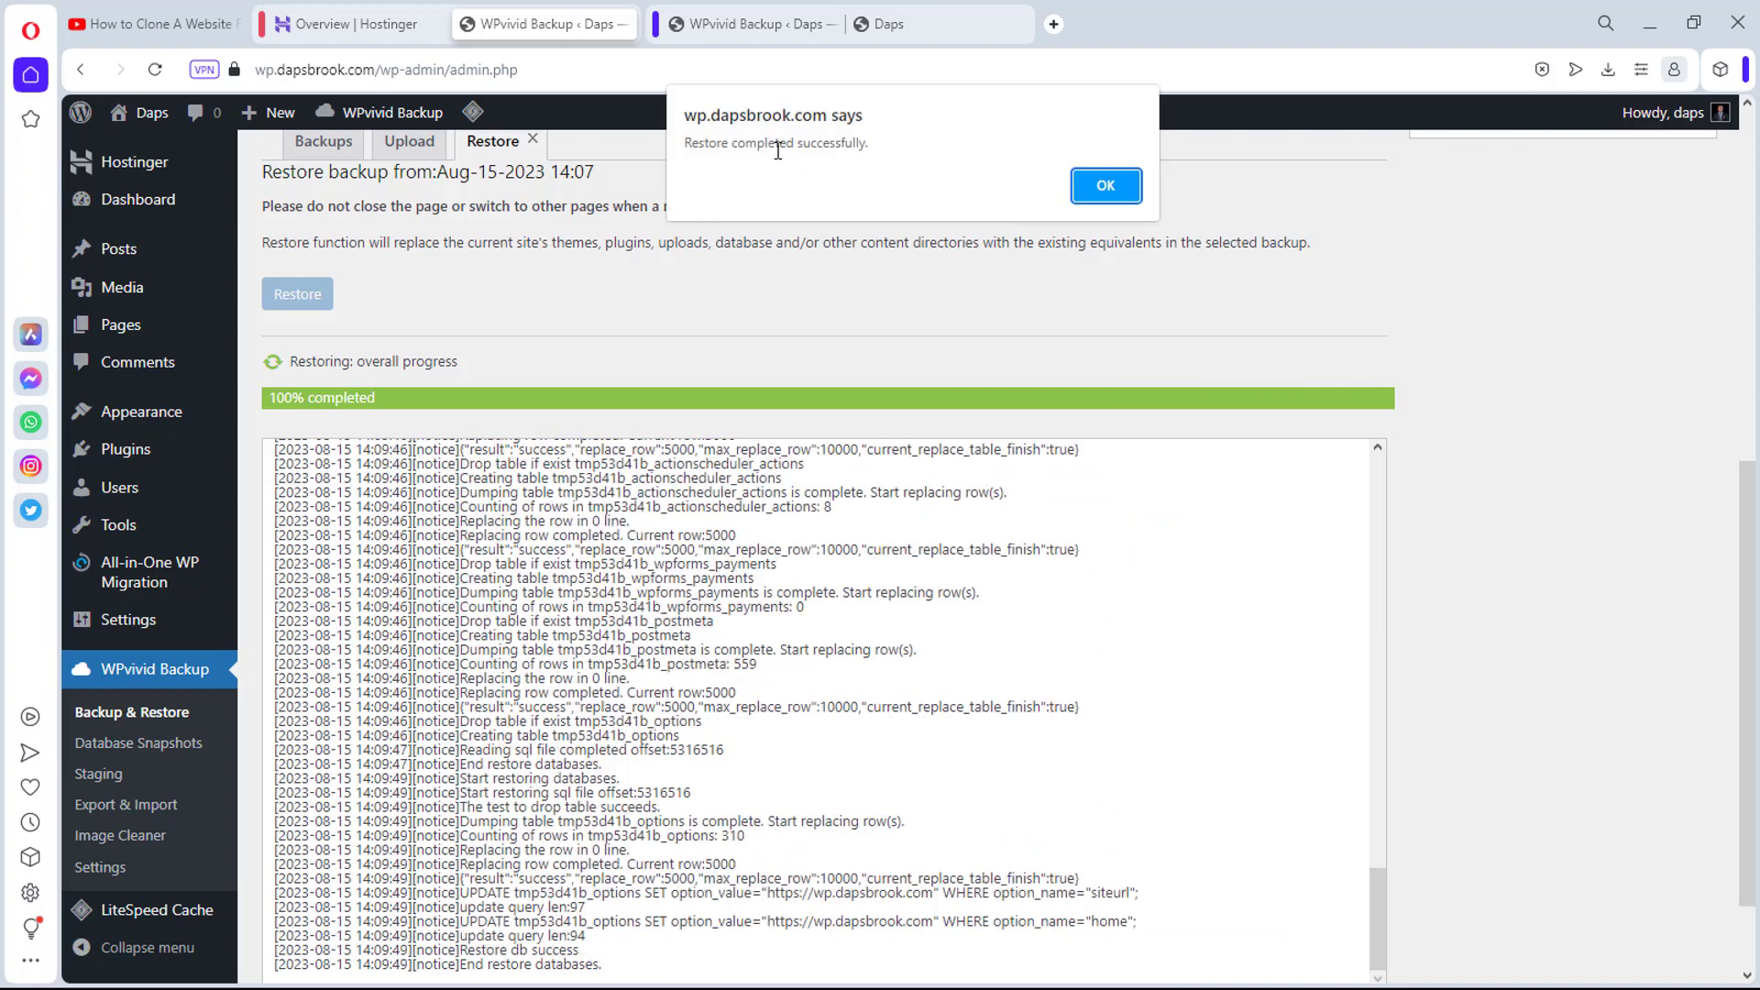
pyautogui.click(1089, 189)
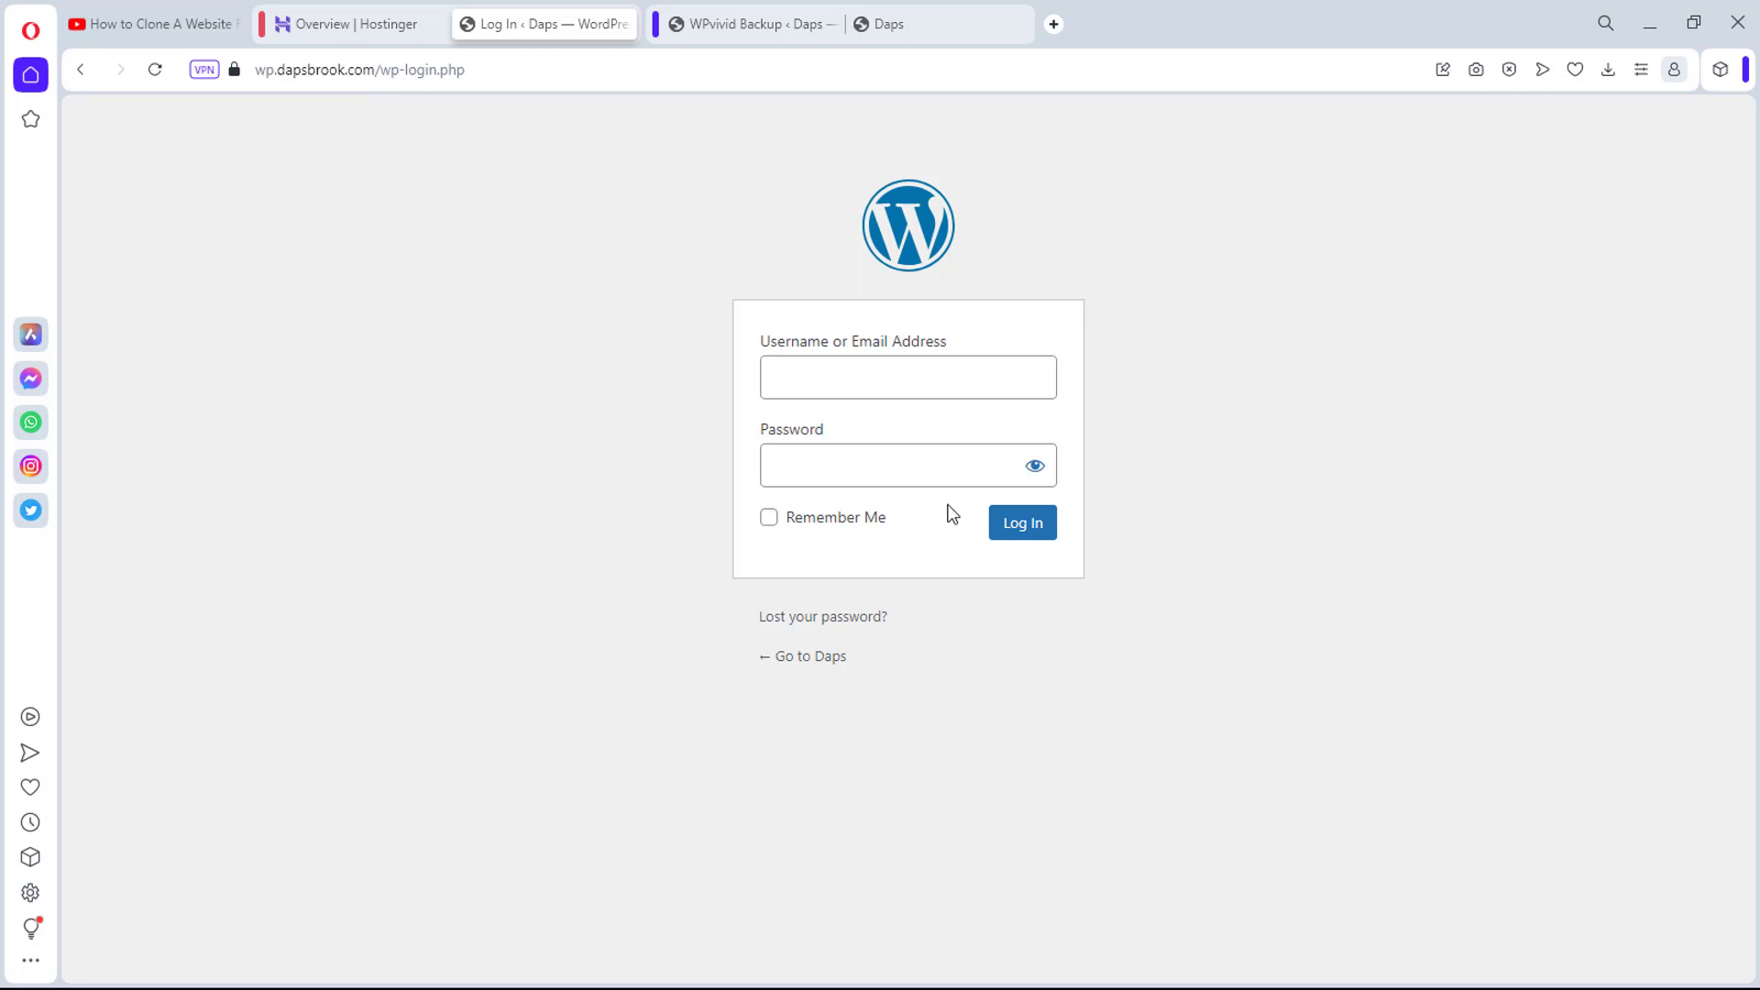
# Step: View the cloned Urban Nest homepage at wp.dapsbrook.com, then return to dapsbrook.com's Auto-Migration page
pyautogui.click(811, 658)
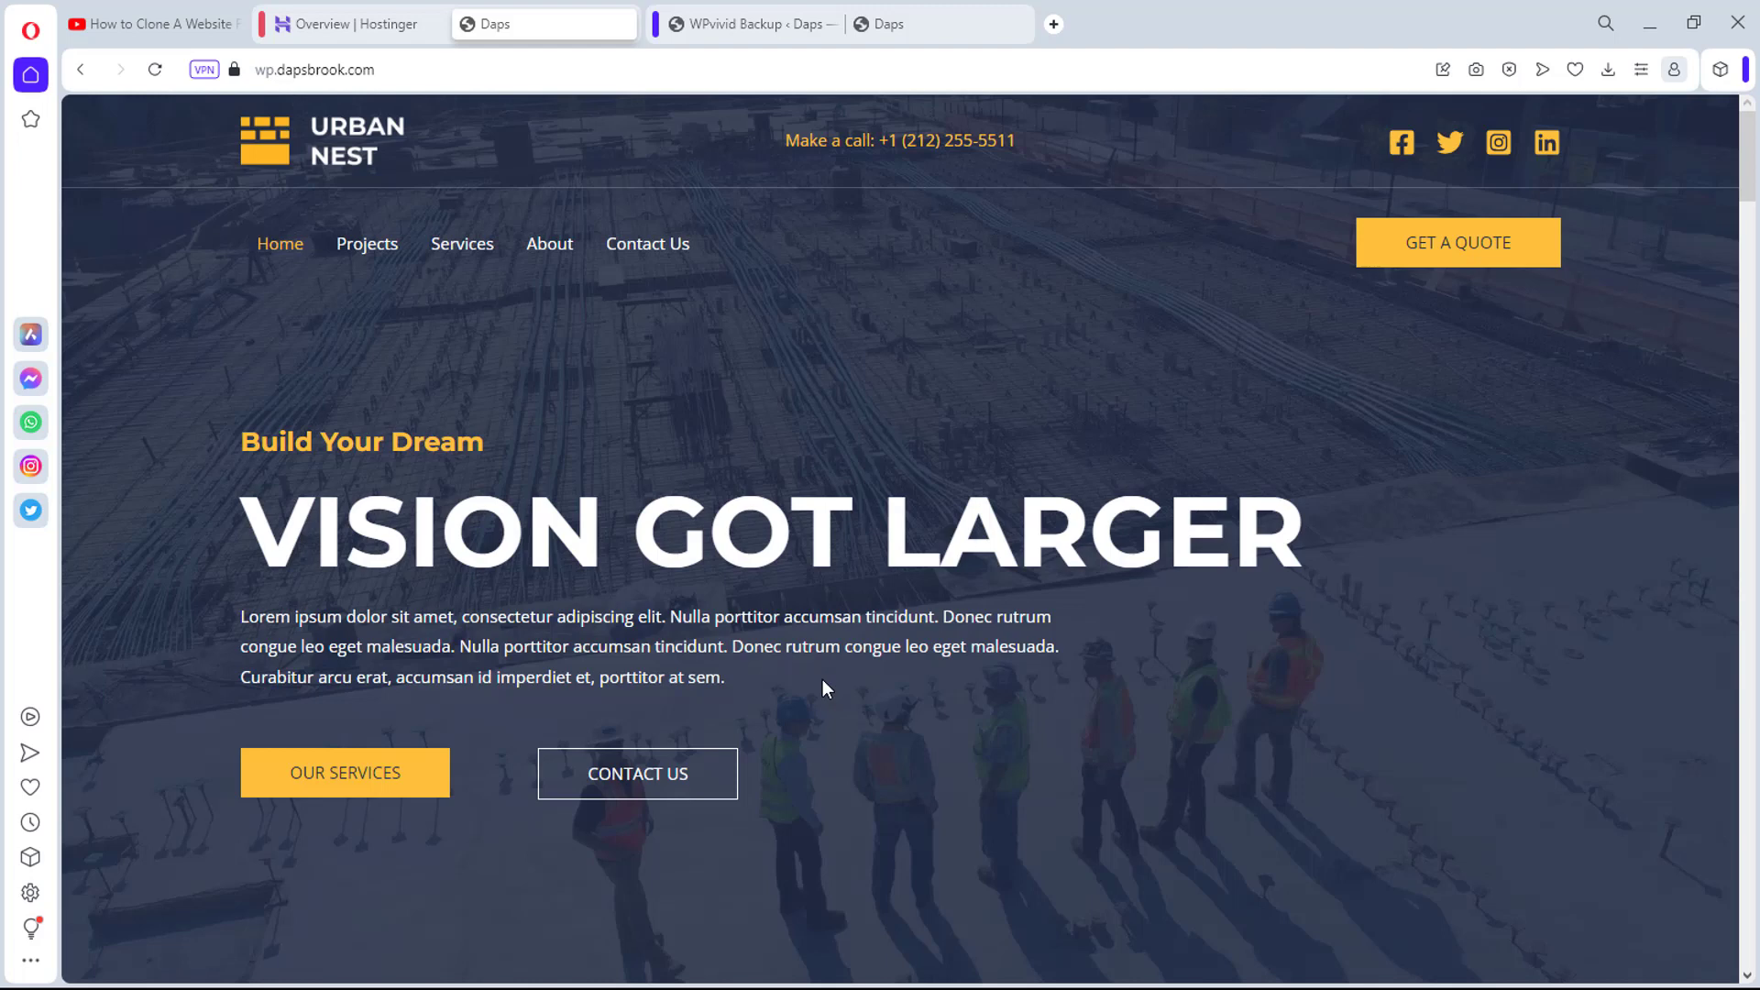
pyautogui.click(773, 28)
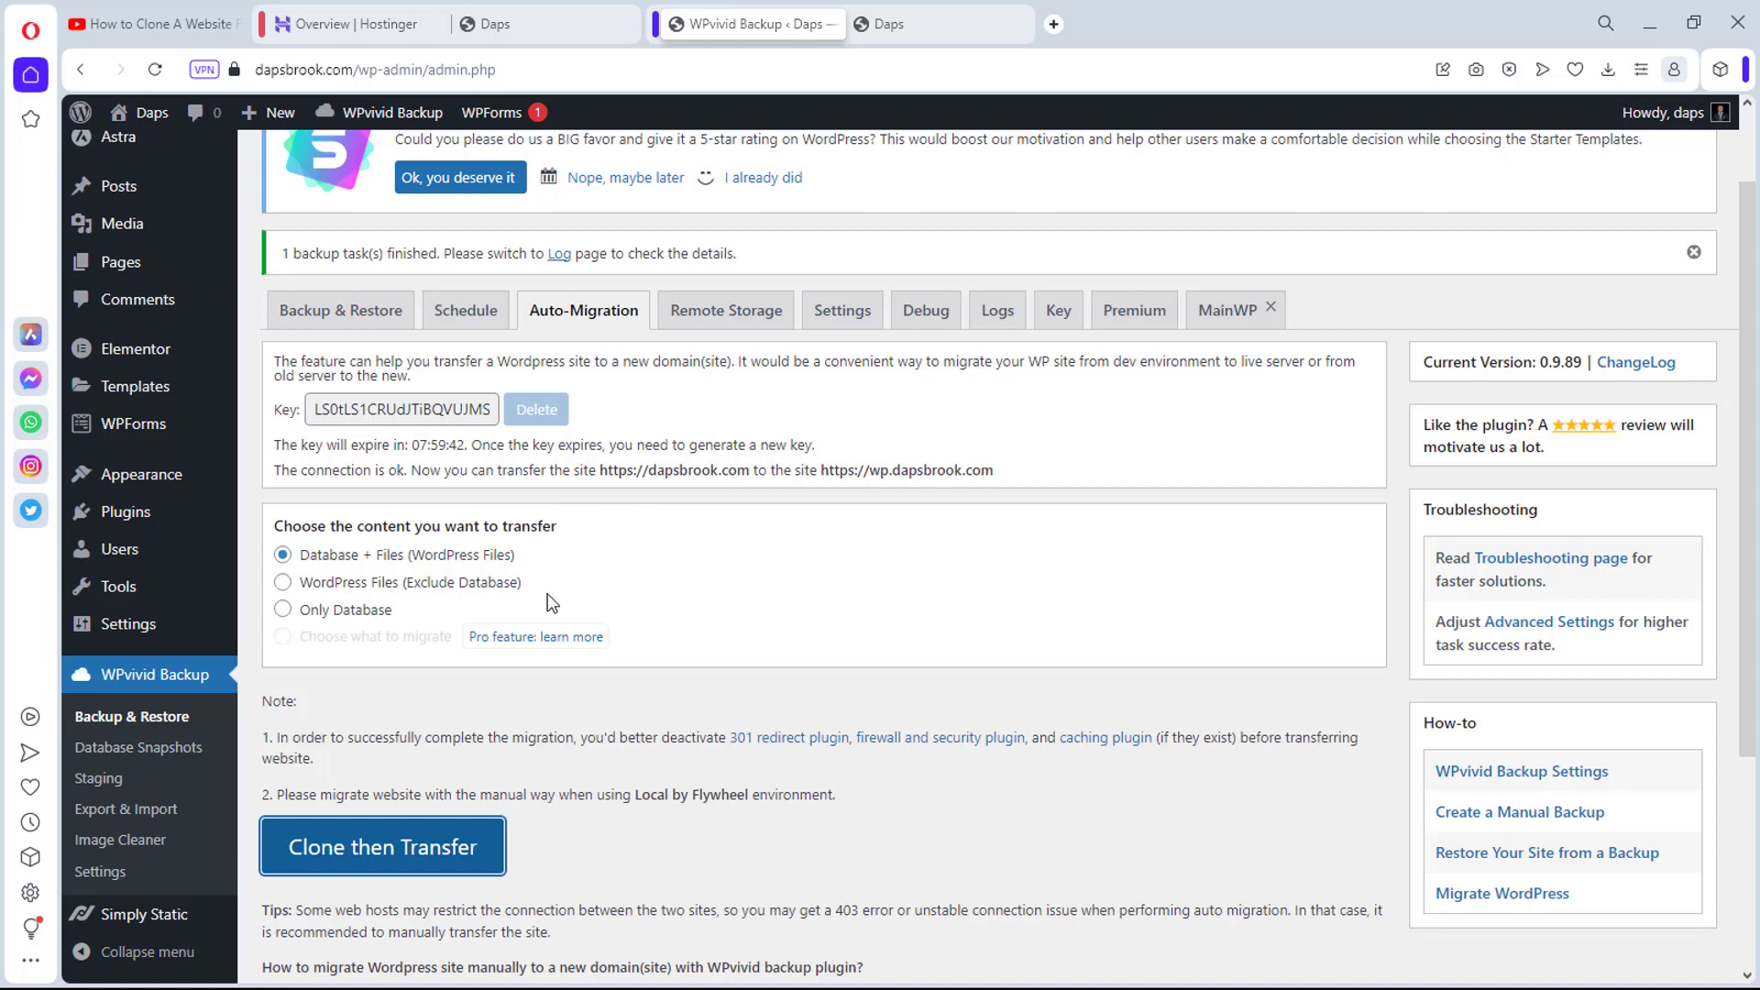
# Step: Keep Simply Static's Replacing URLs option on Relative Path and go to the Generate page
pyautogui.moveTo(126, 925)
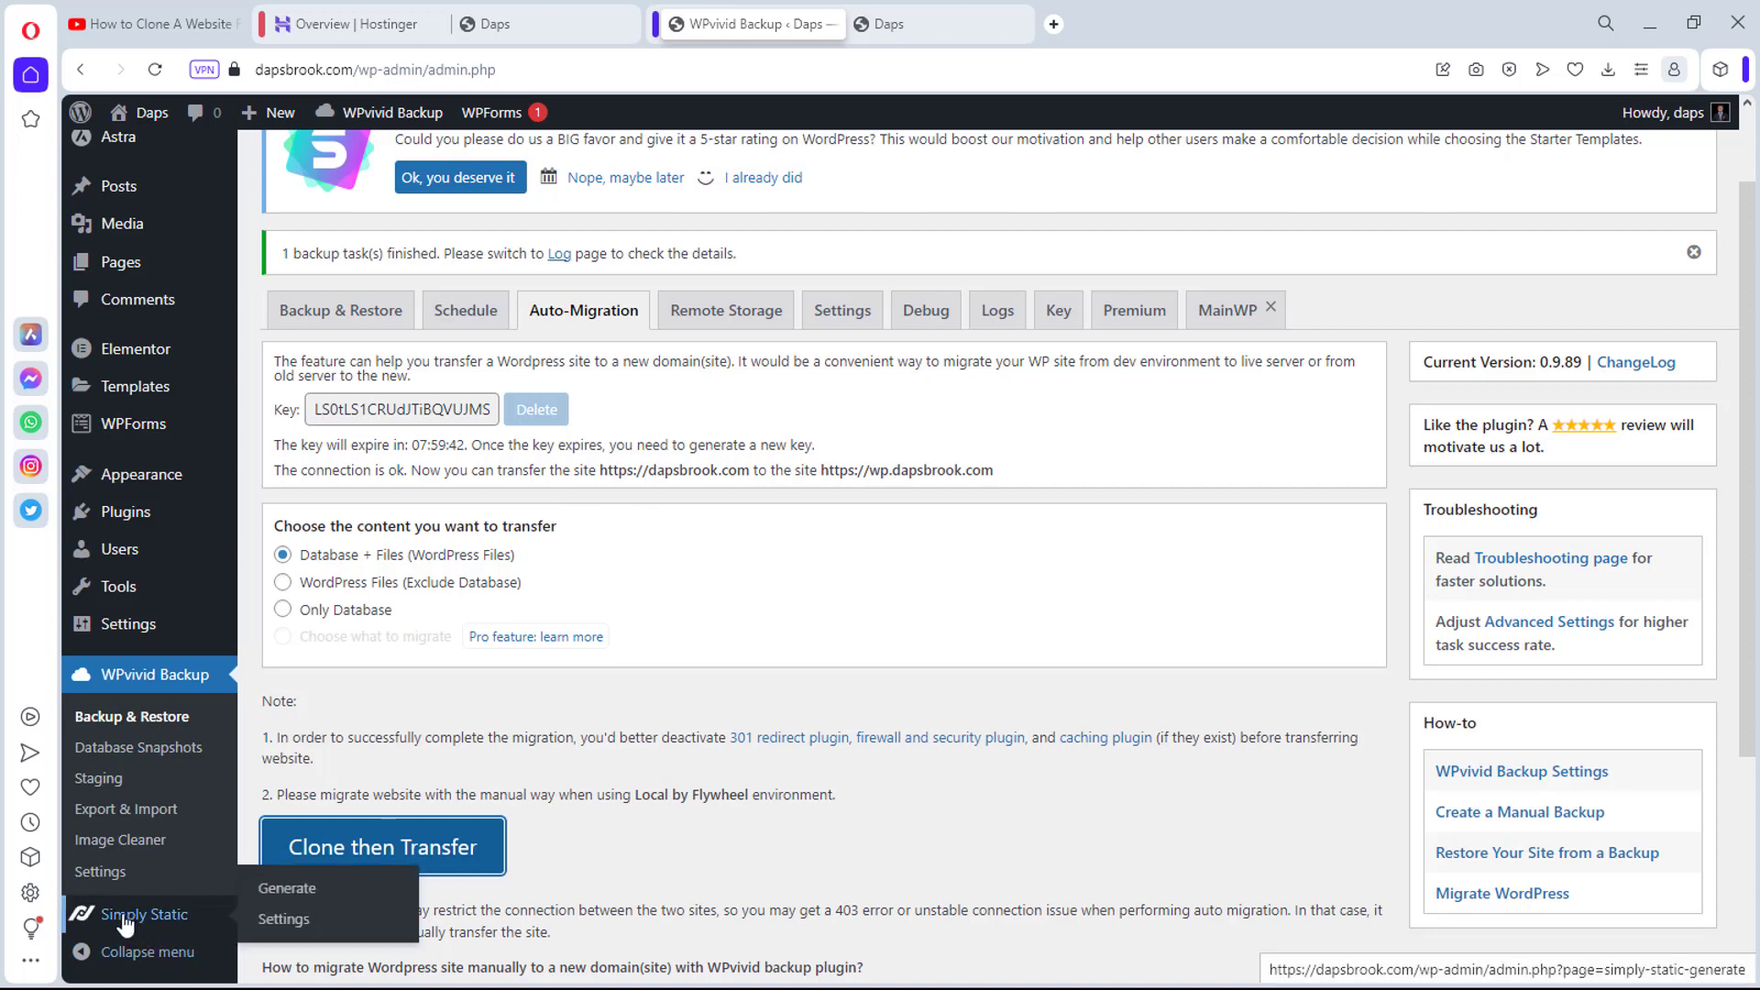
pyautogui.click(273, 921)
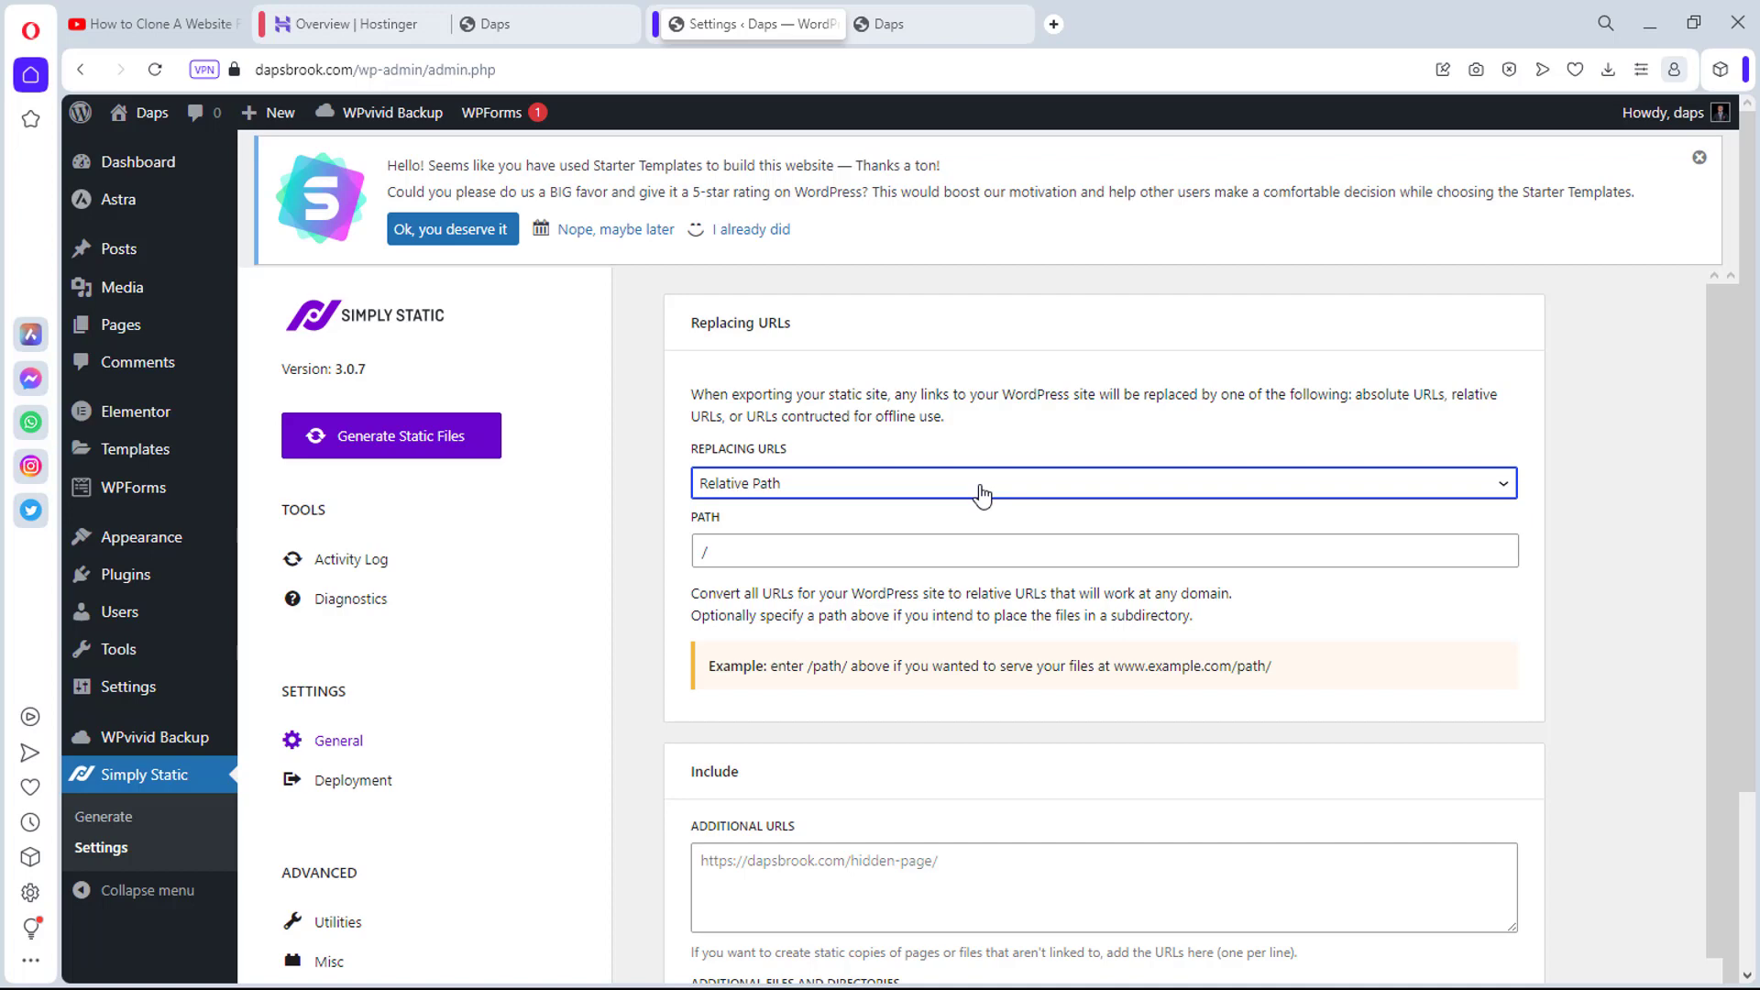
pyautogui.click(982, 495)
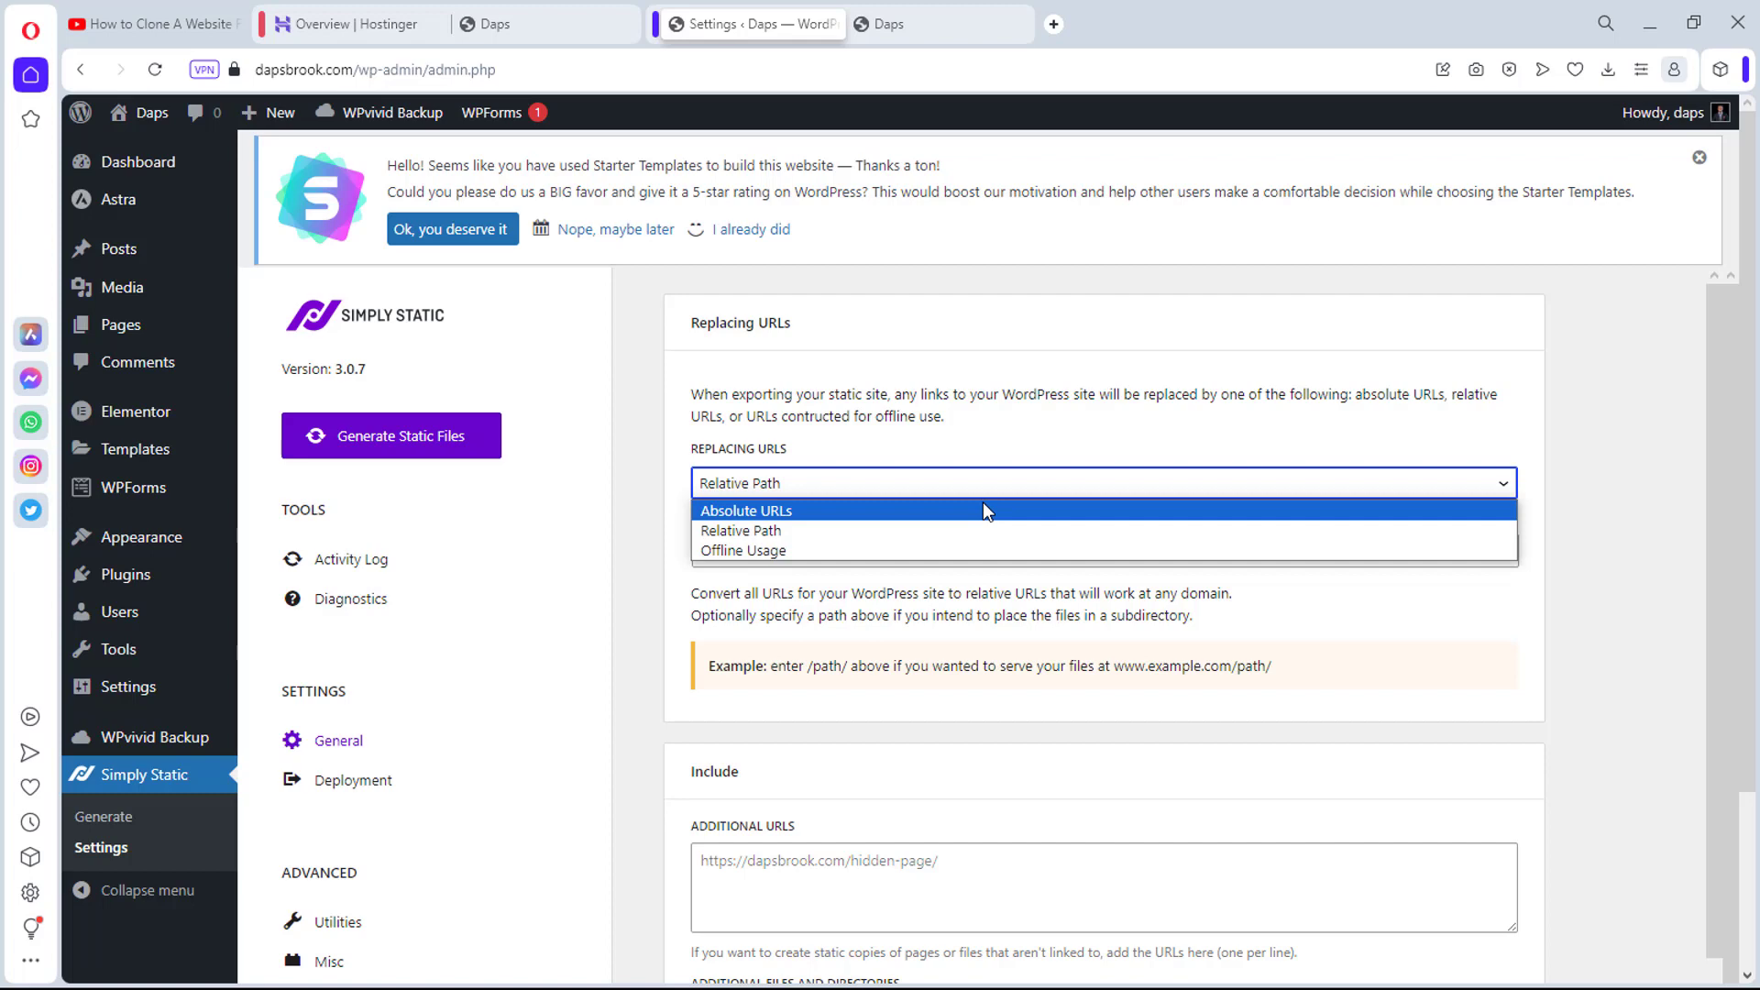
pyautogui.click(995, 530)
pyautogui.scroll(-3, 924, 492)
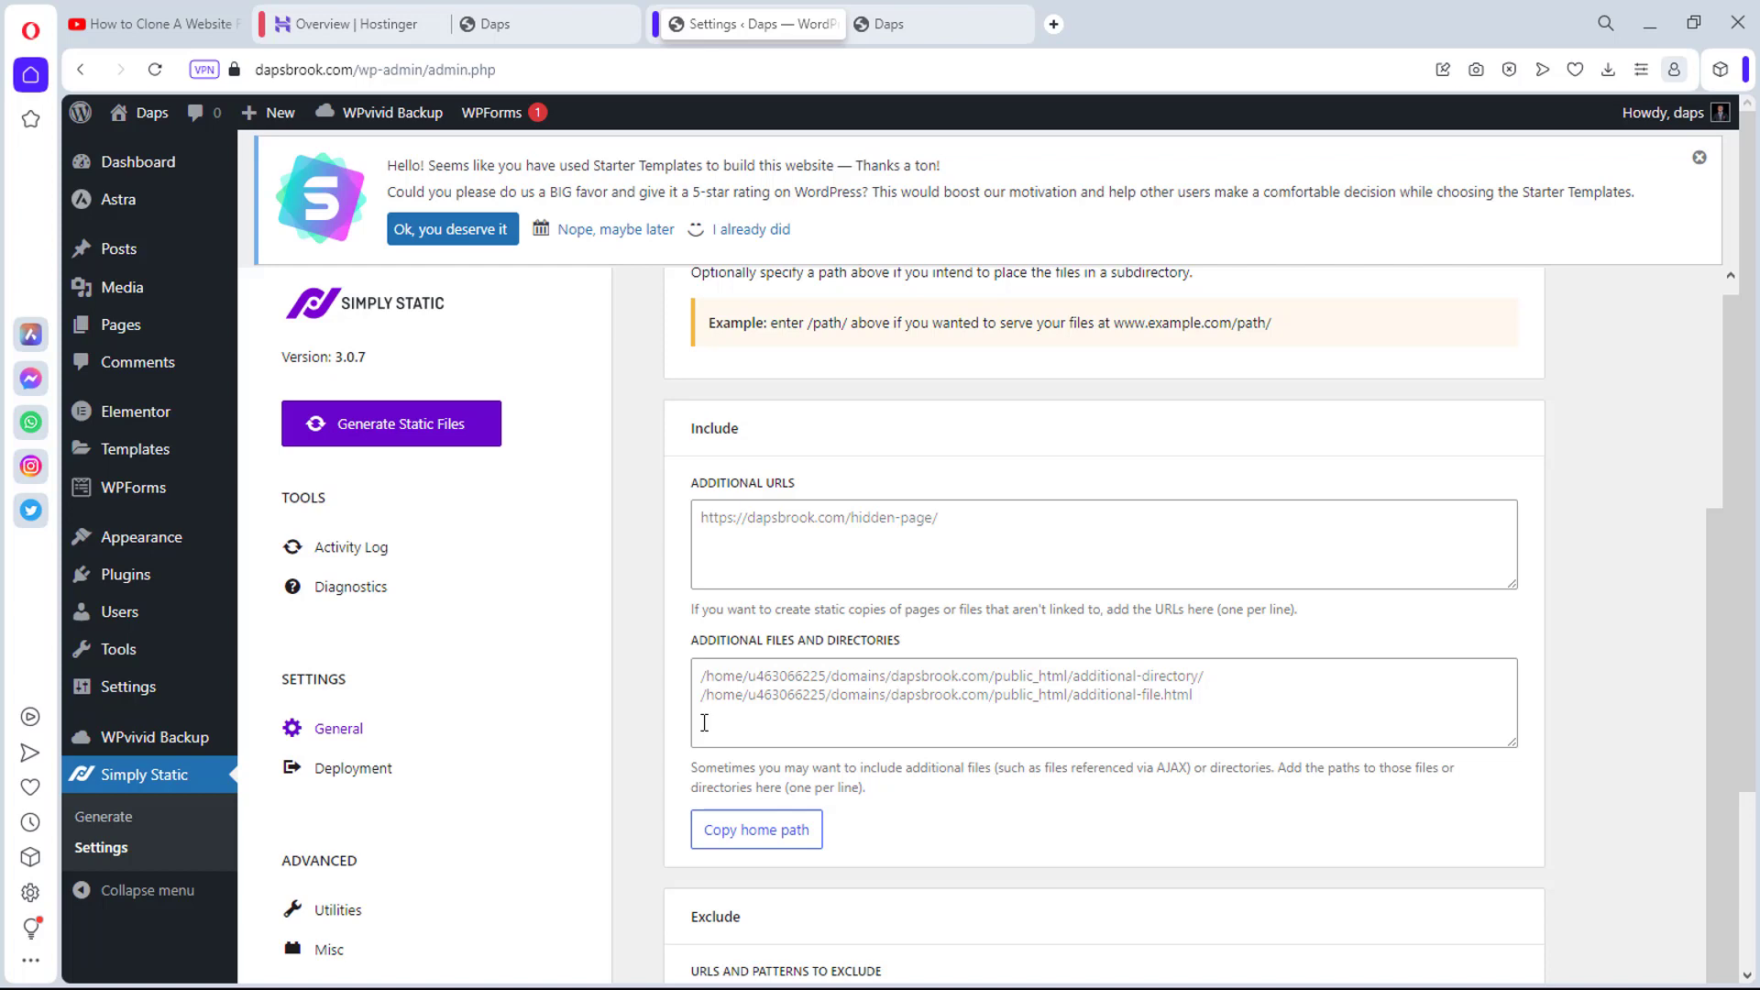
pyautogui.click(108, 816)
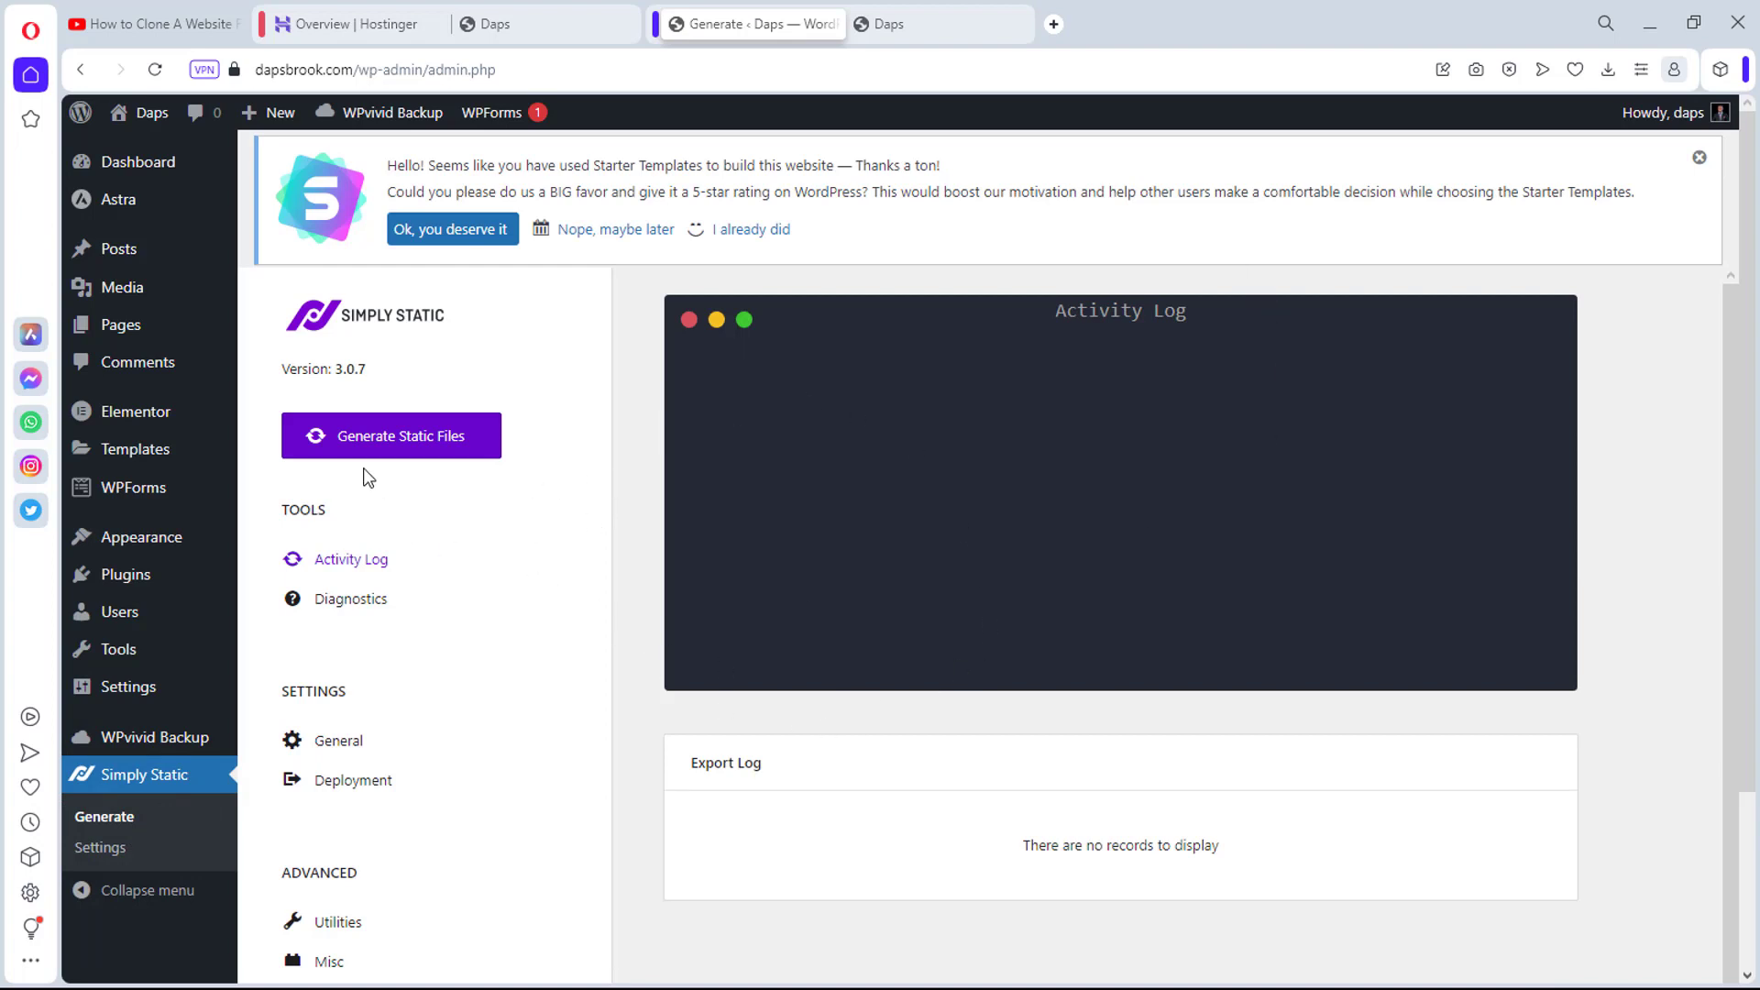
# Step: Generate the static export of 473 pages and download the resulting 10.5 MB ZIP archive
pyautogui.click(389, 443)
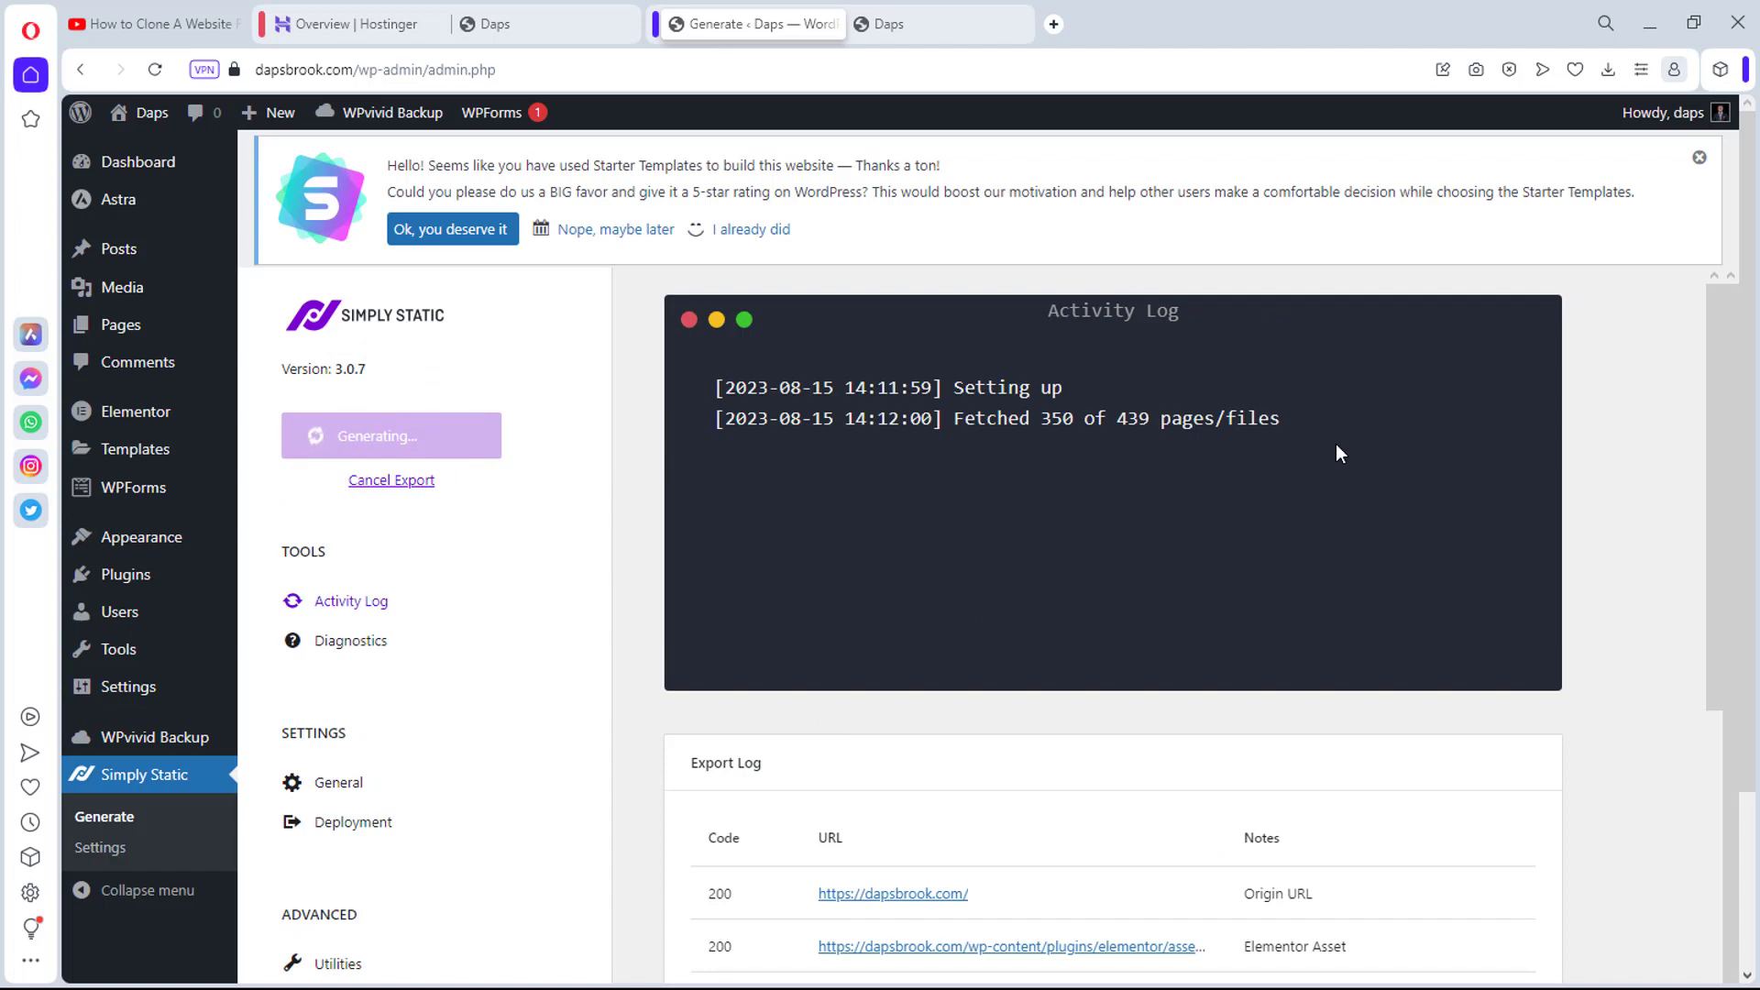
pyautogui.scroll(-6, 1656, 511)
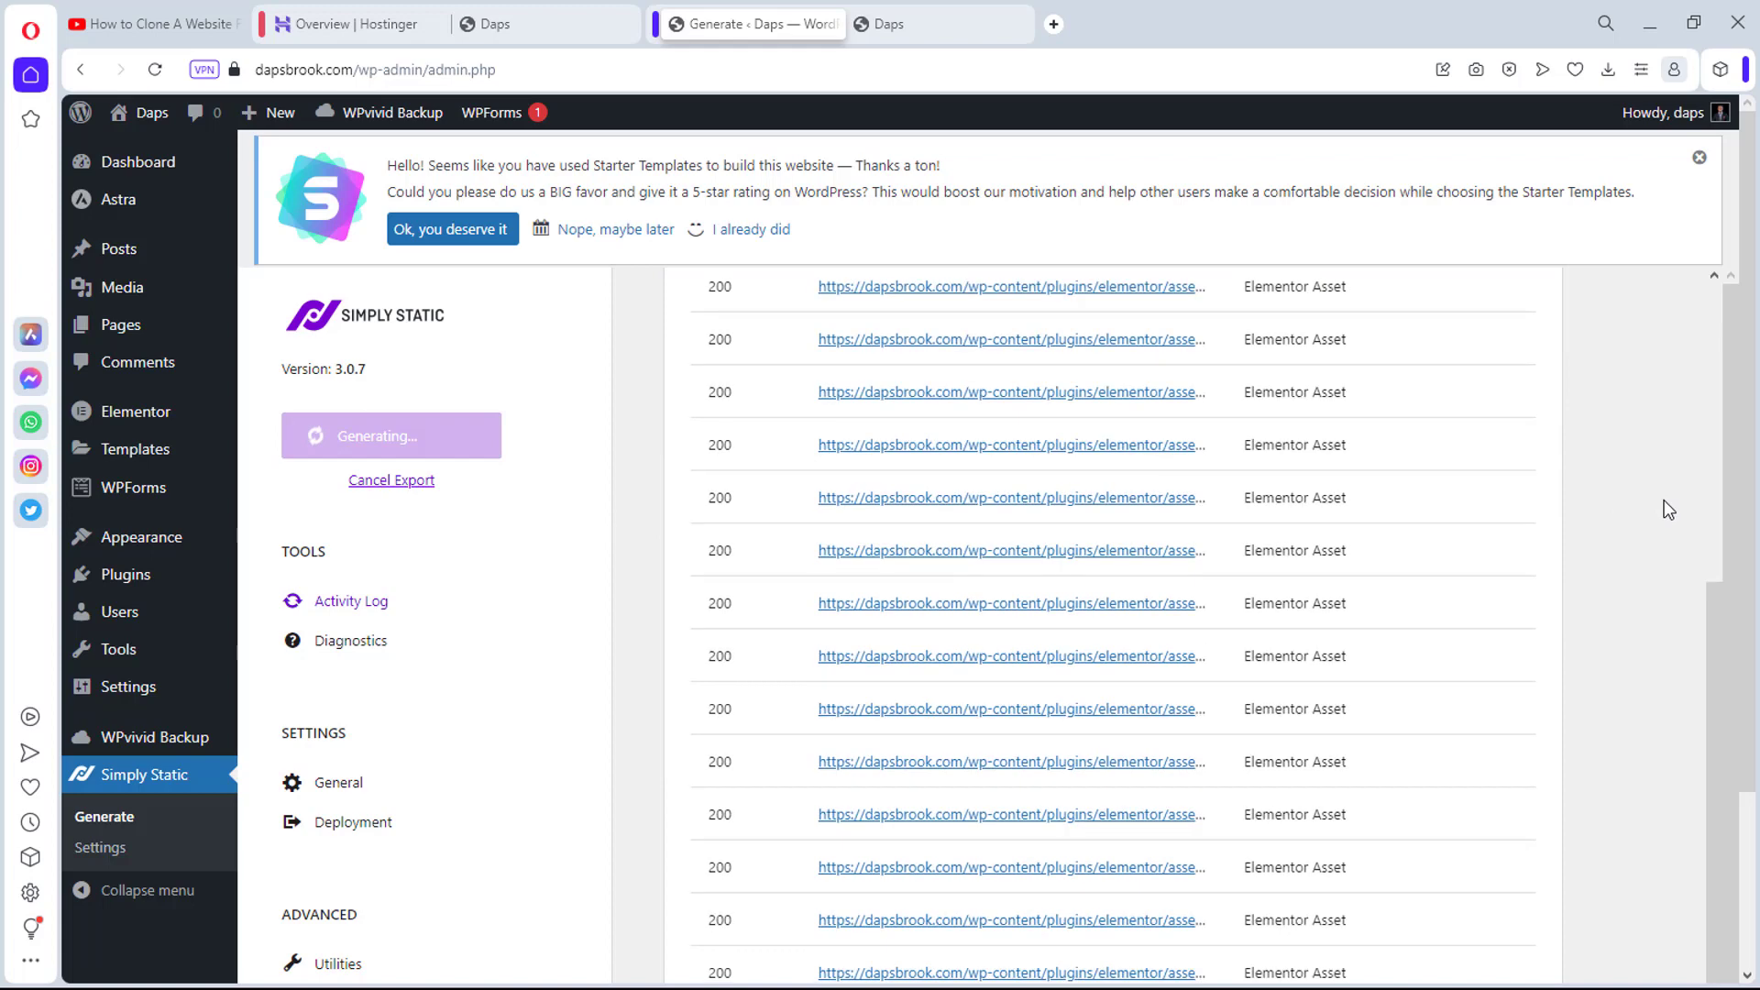
pyautogui.scroll(4, 1083, 445)
pyautogui.scroll(2, 1192, 752)
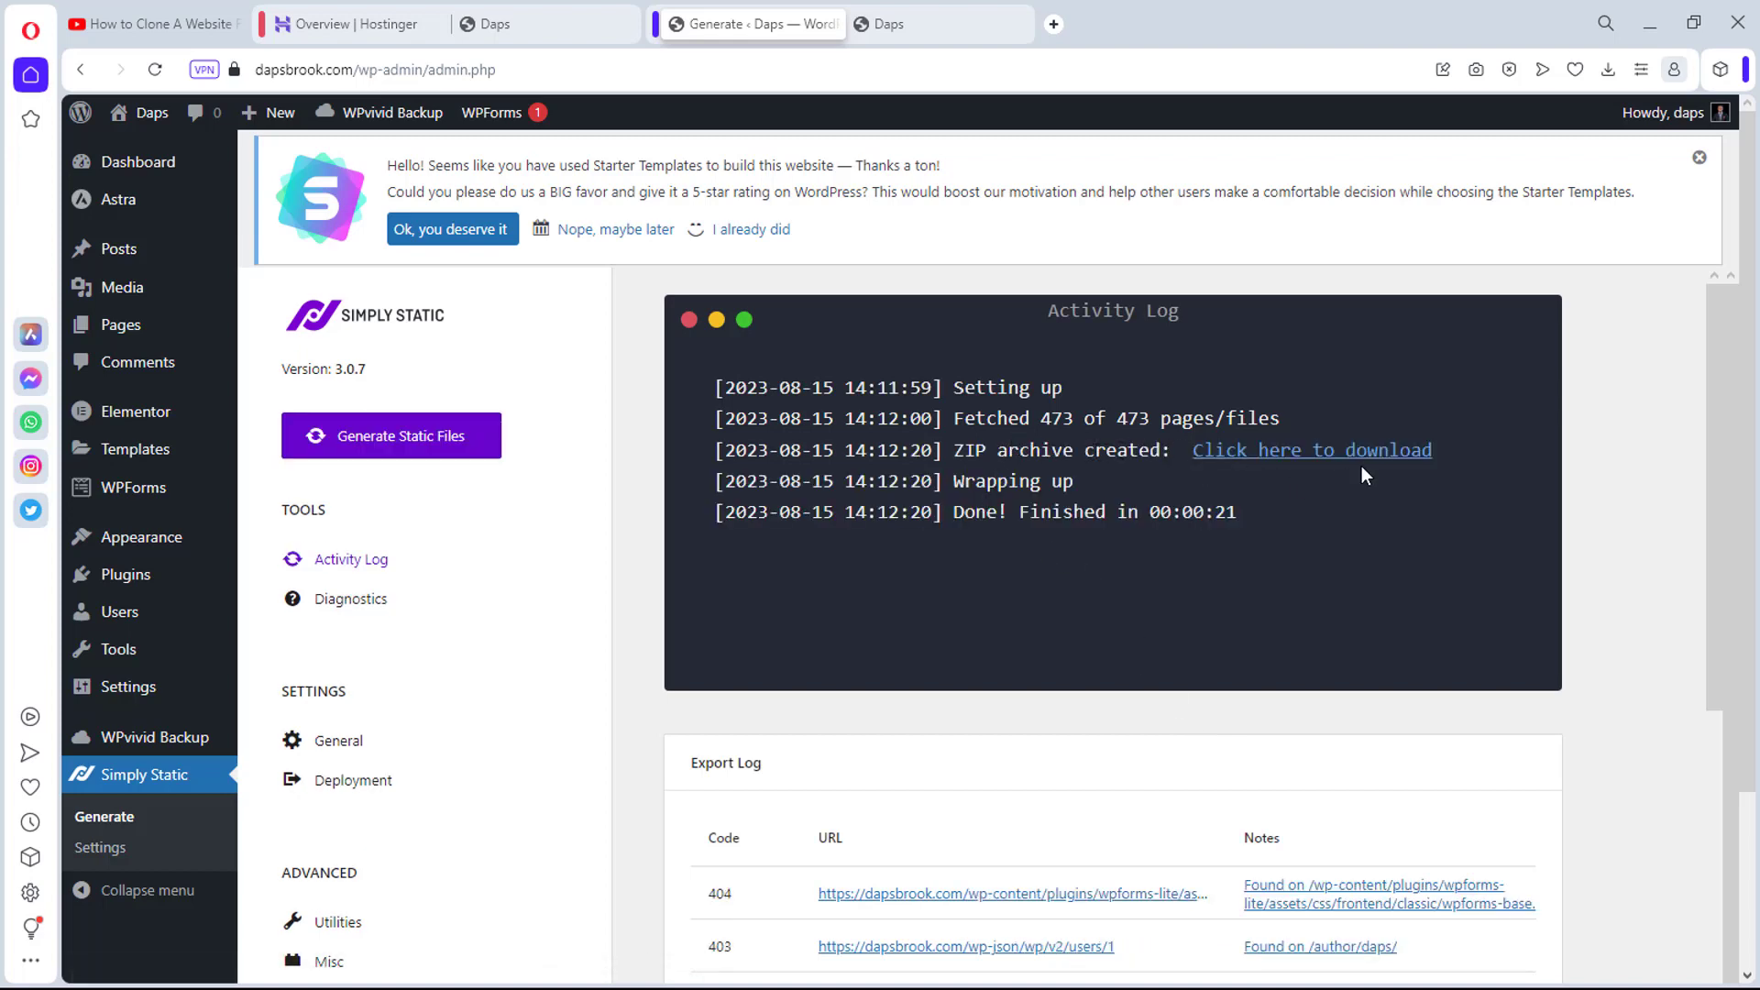
pyautogui.click(1335, 461)
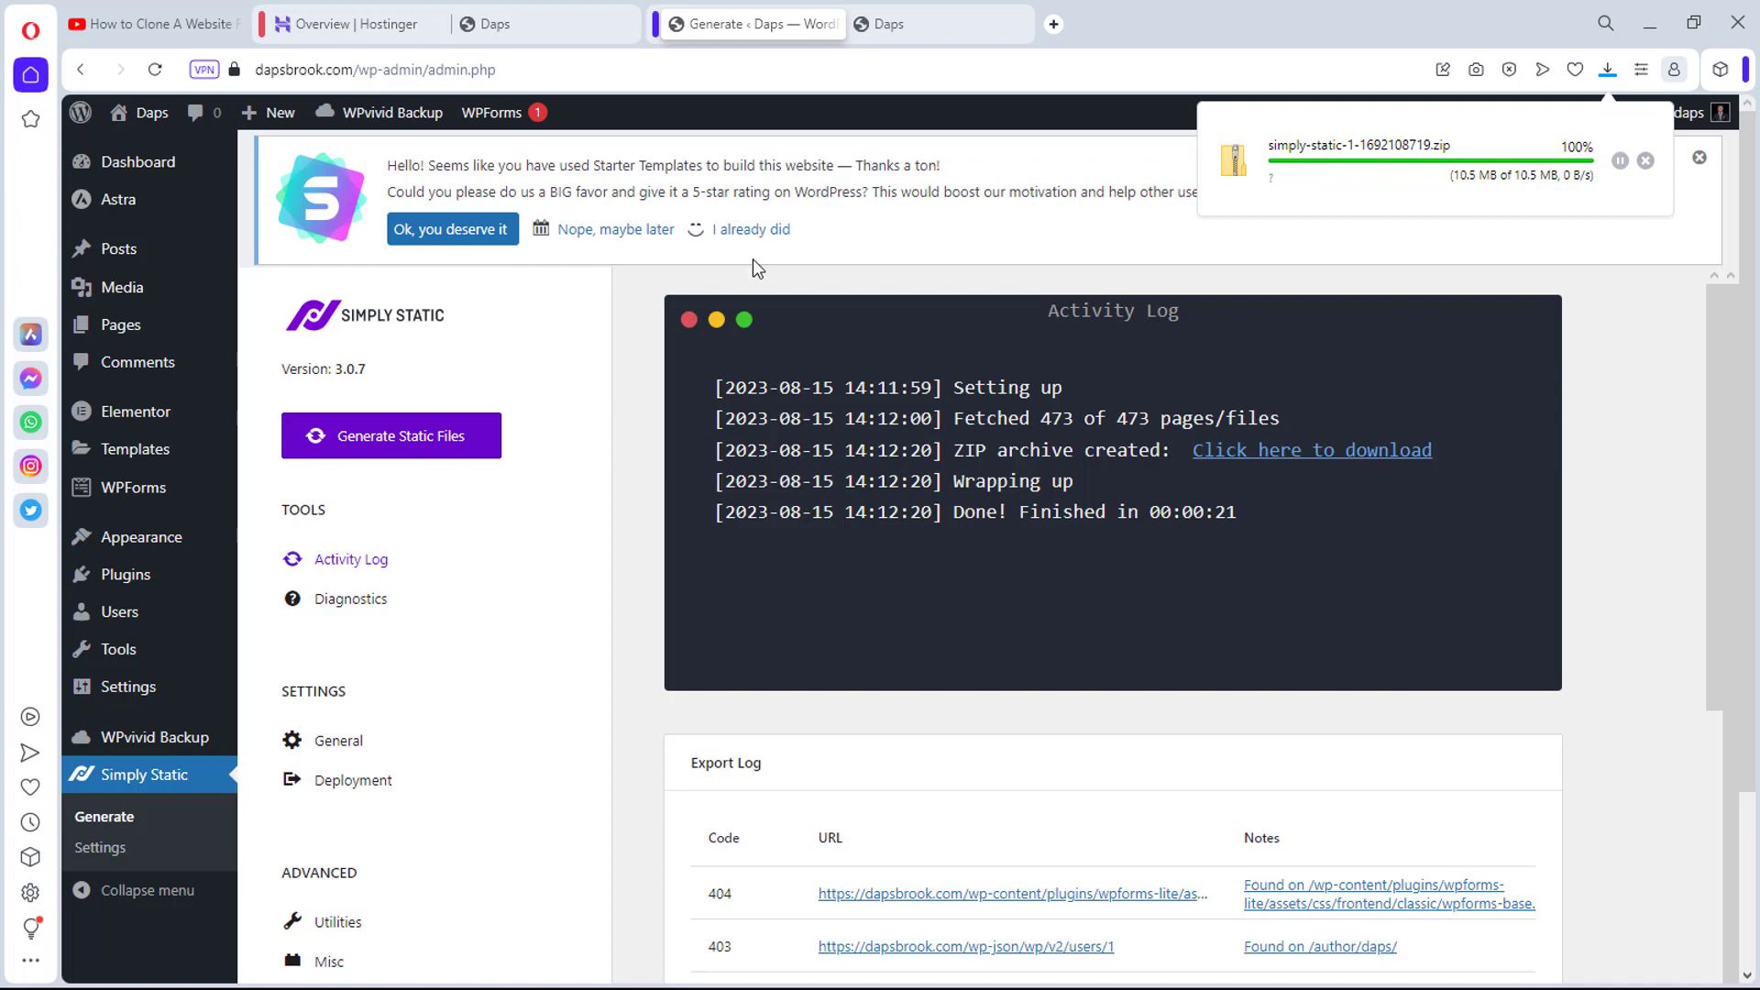
pyautogui.click(367, 26)
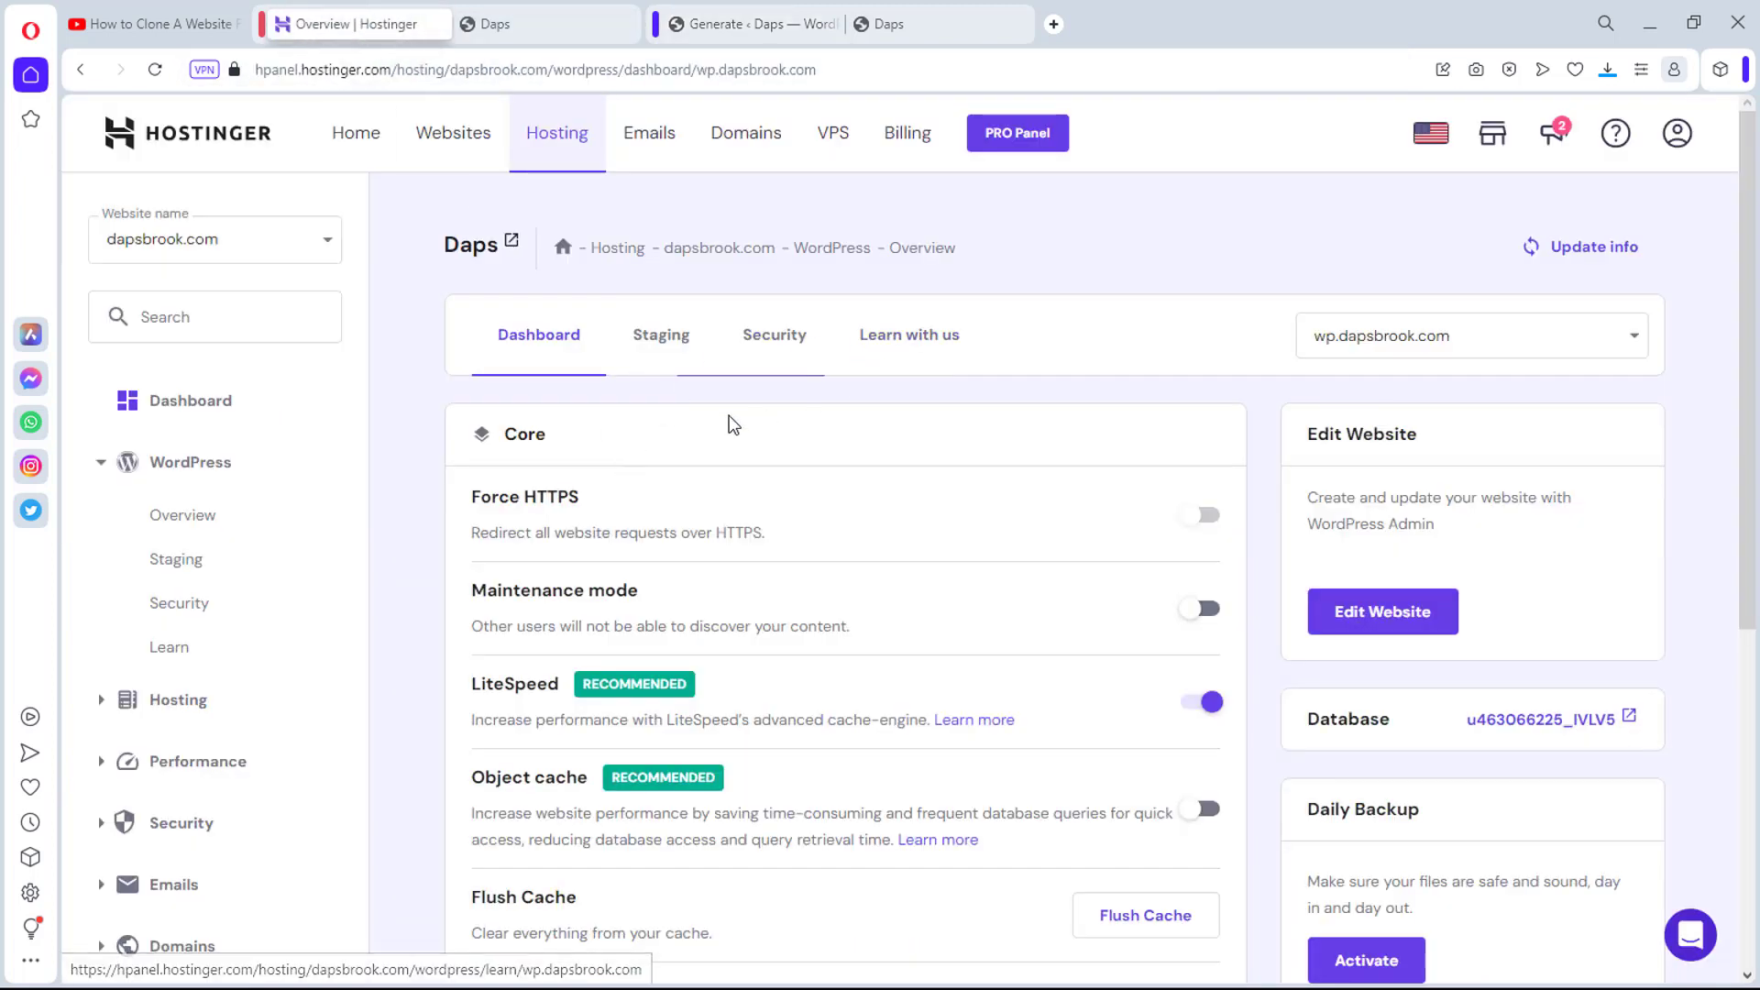
# Step: Open Hostinger's File Manager and access the files of dapsbrook.com
pyautogui.scroll(-2, 207, 592)
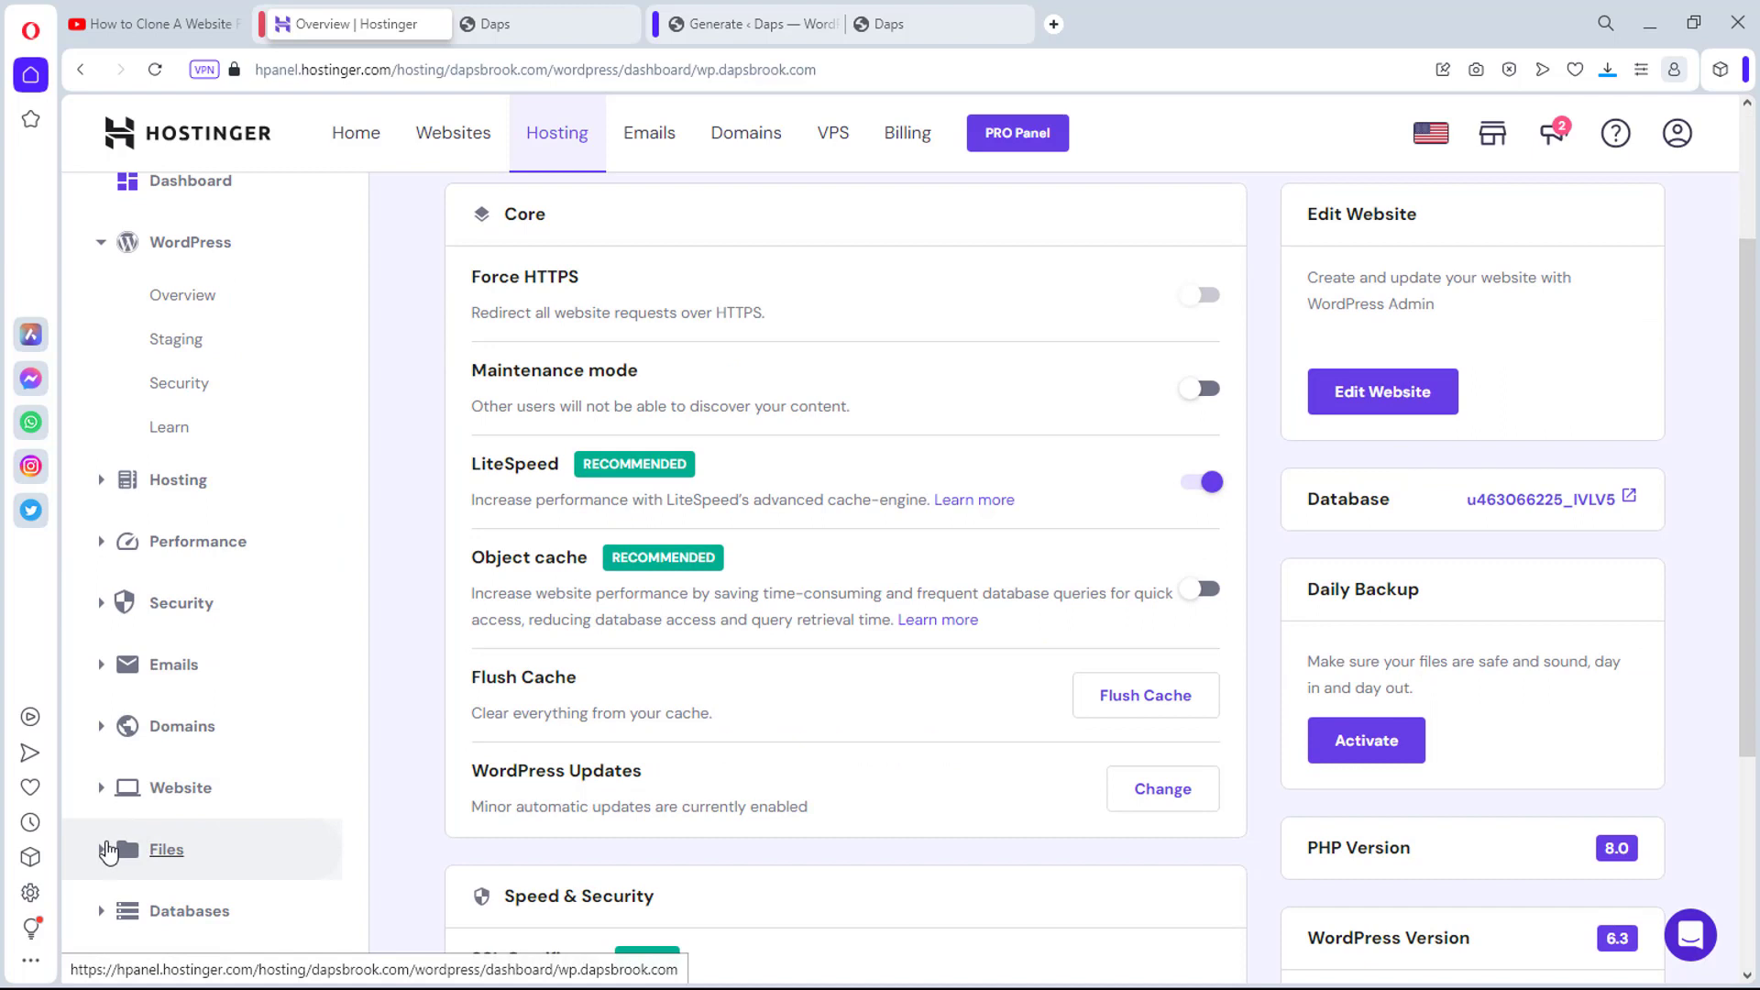
pyautogui.click(108, 851)
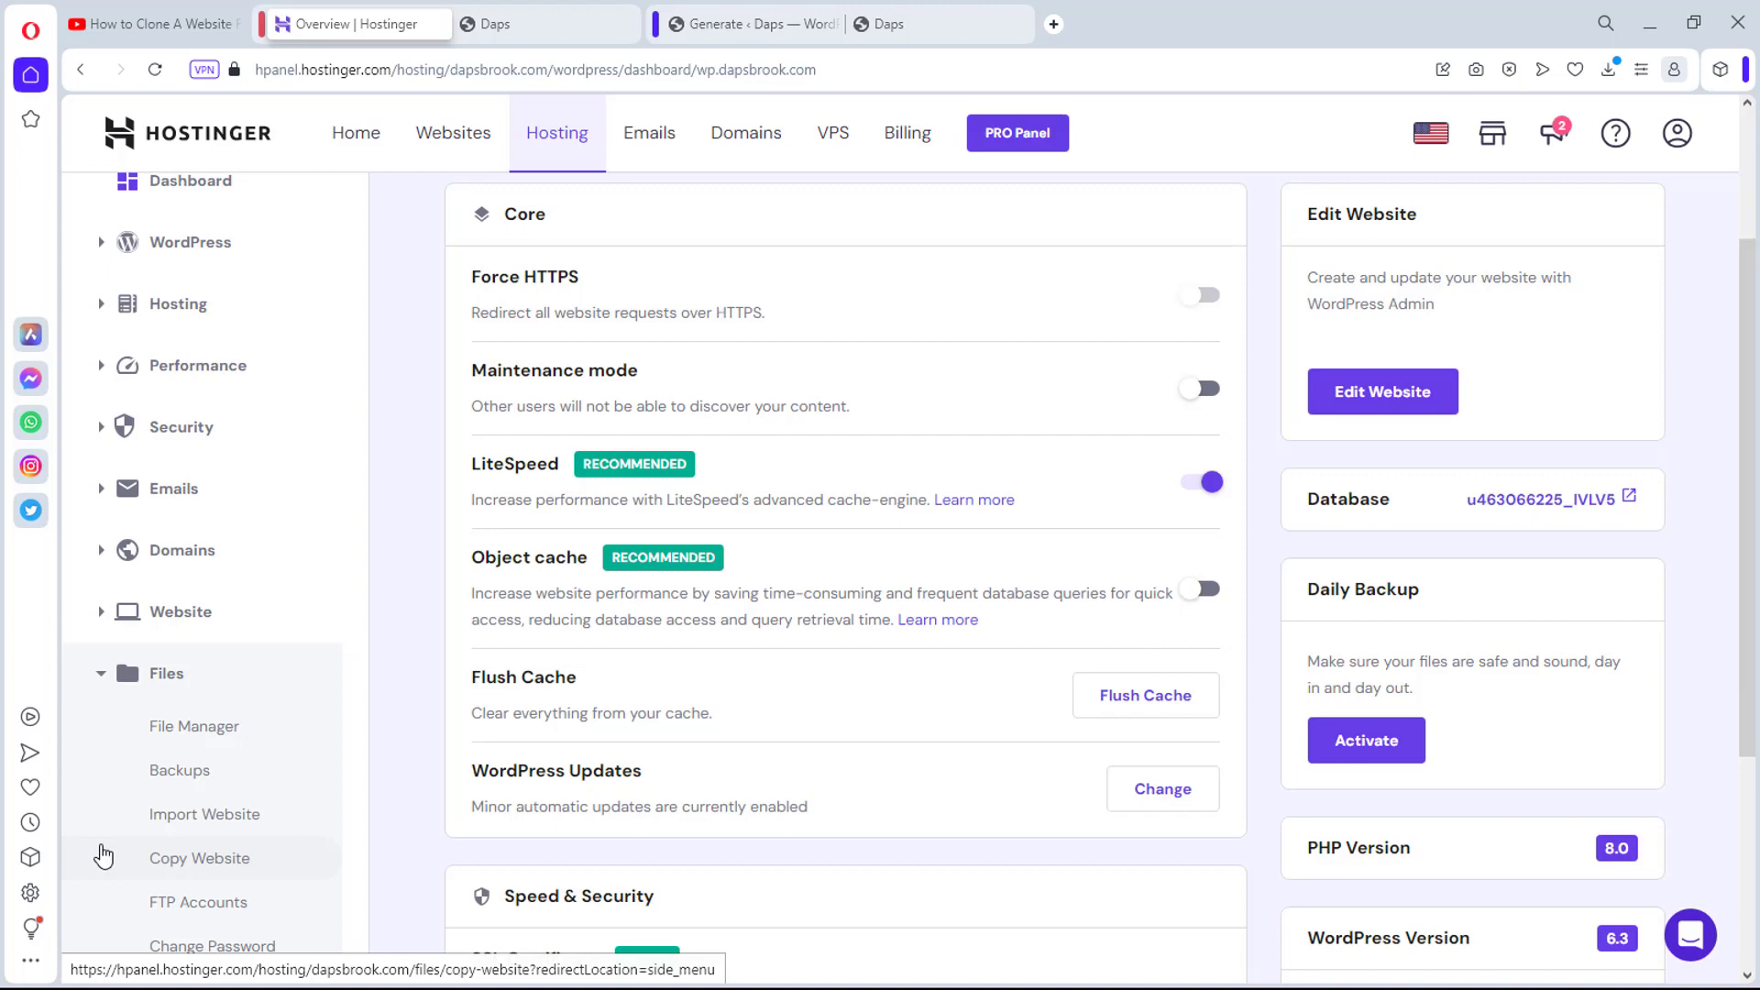
pyautogui.click(190, 736)
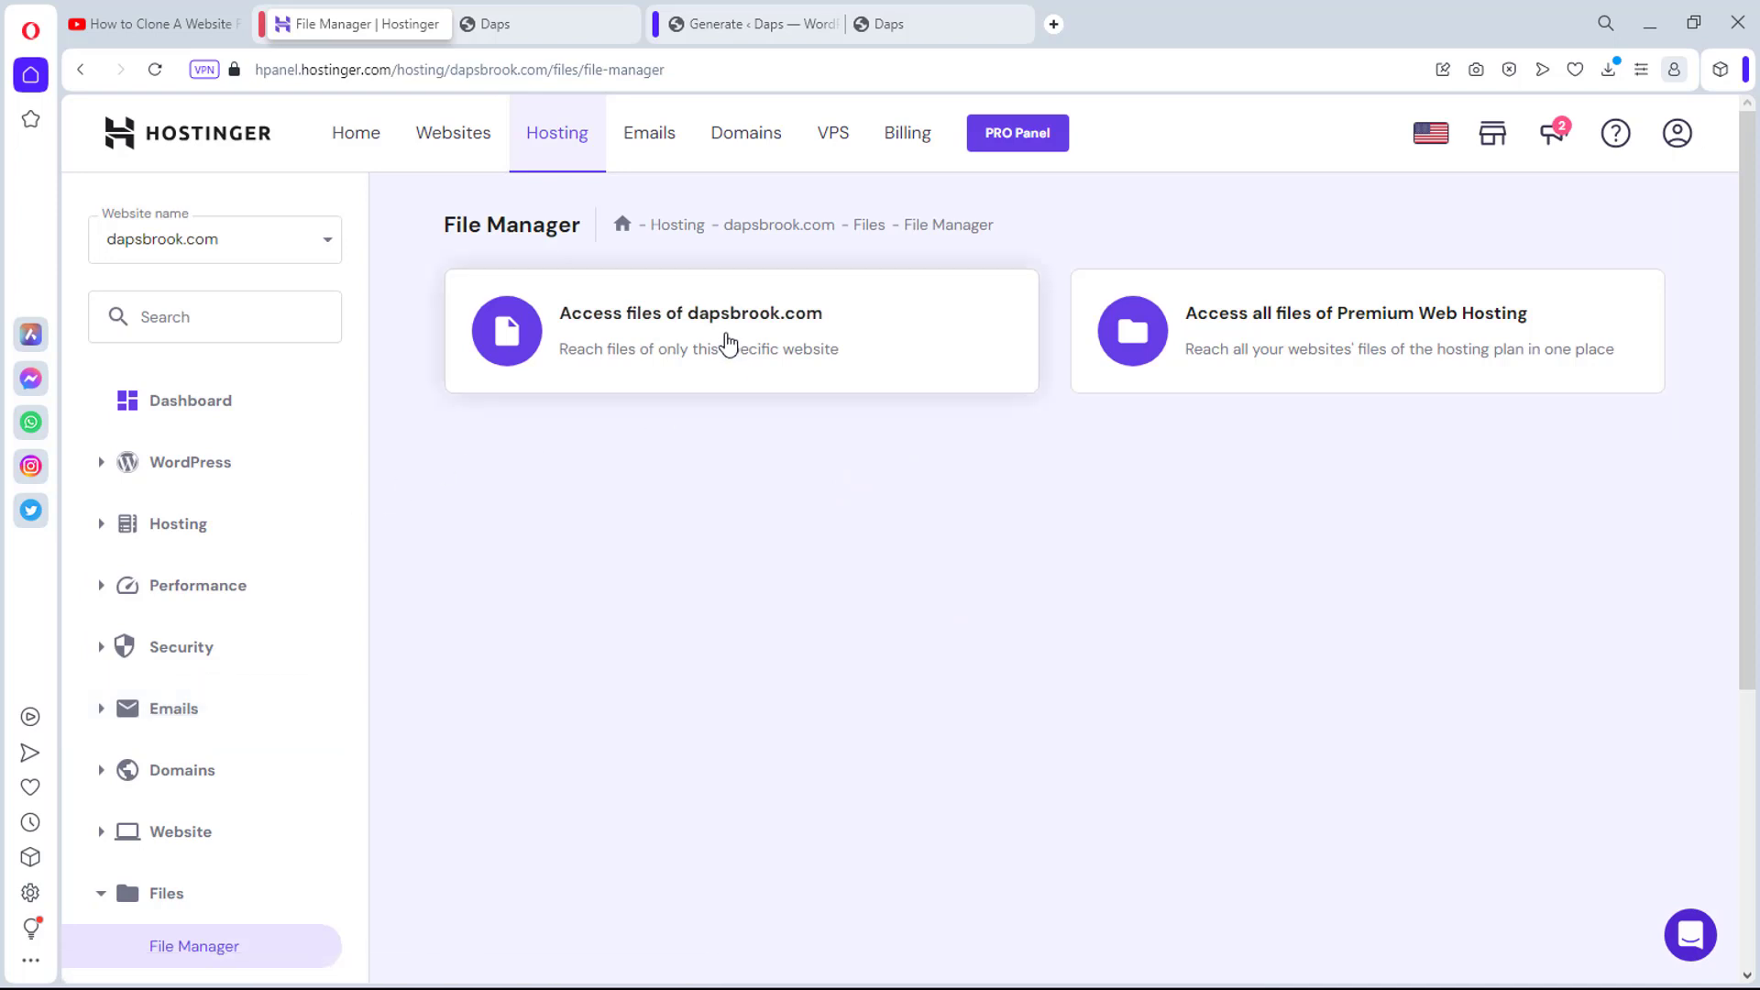
pyautogui.click(727, 343)
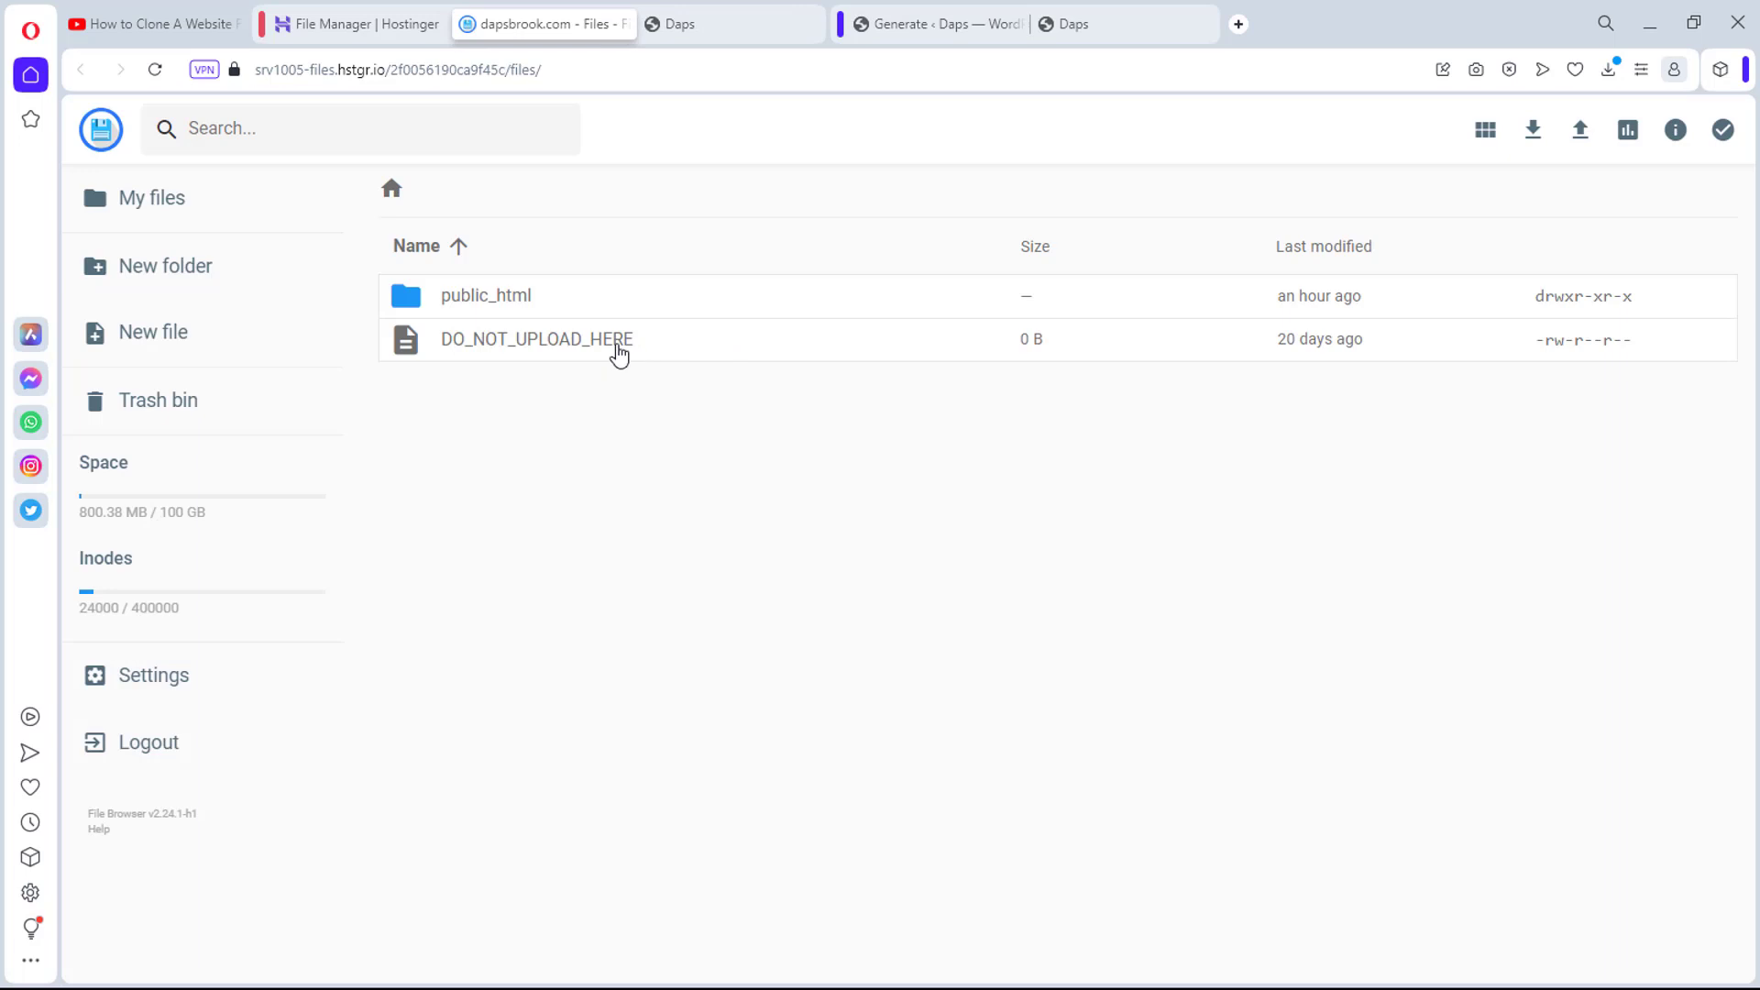
# Step: Inspect the contents of public_html and its wp folder
pyautogui.doubleClick(473, 301)
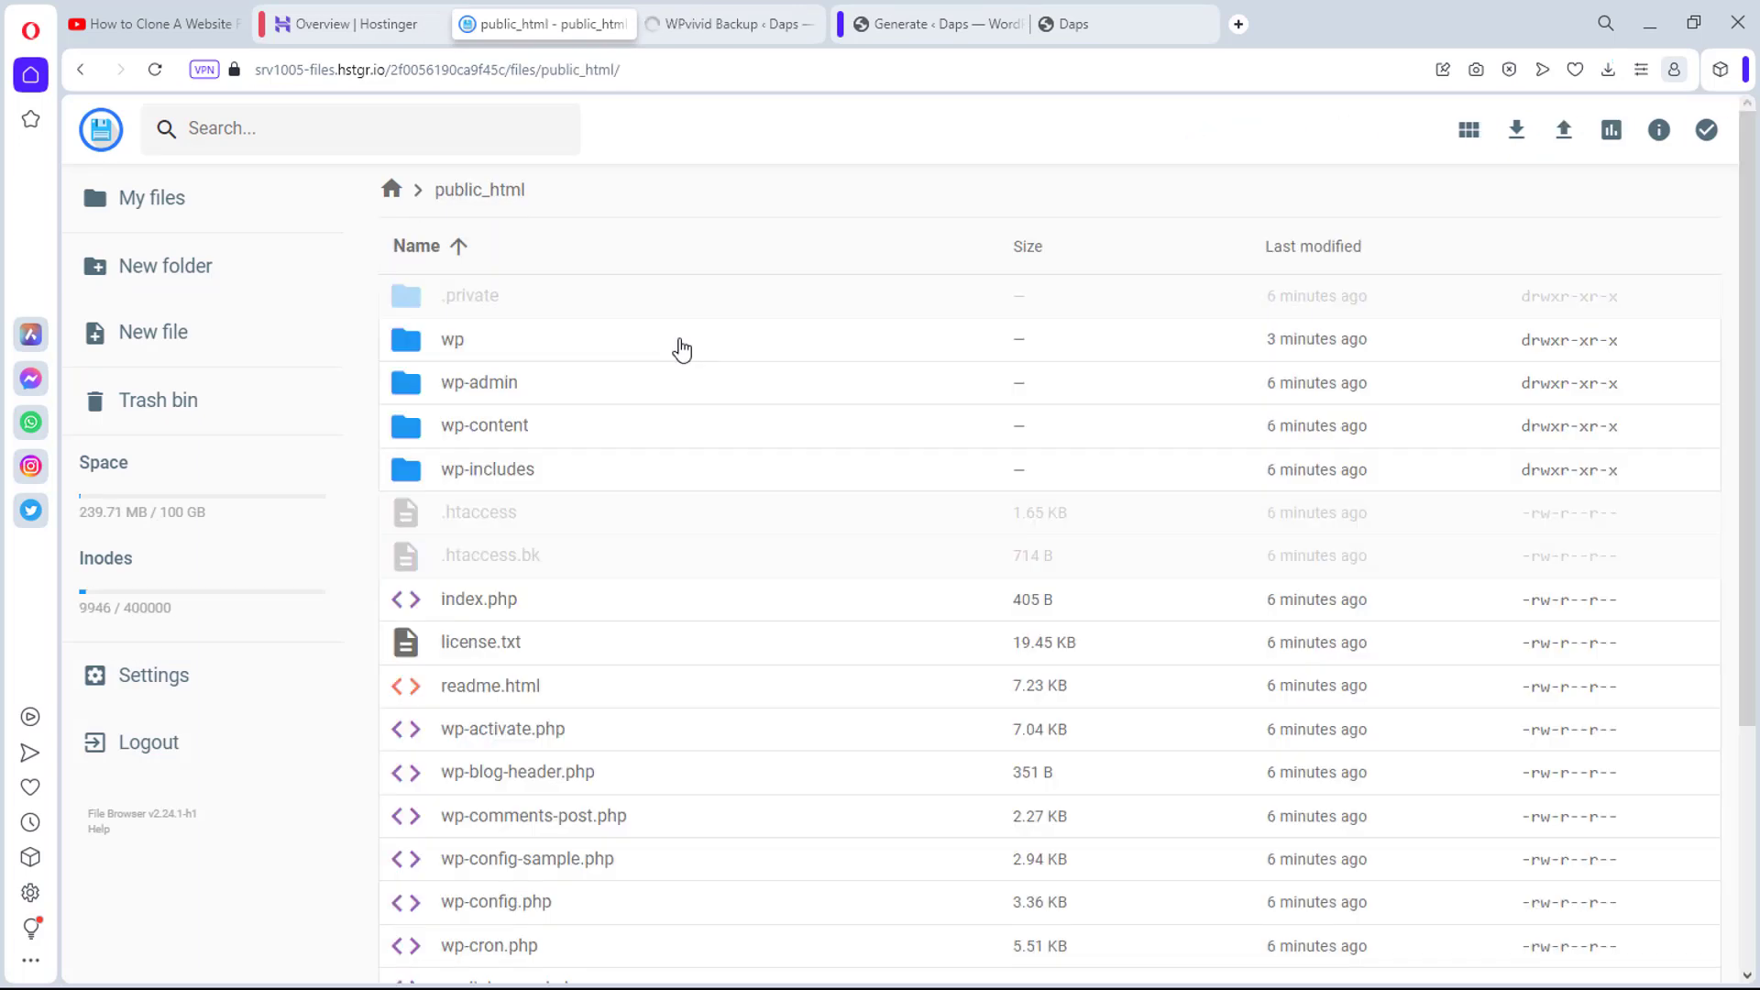
pyautogui.scroll(-4, 681, 350)
pyautogui.scroll(4, 681, 350)
pyautogui.doubleClick(481, 346)
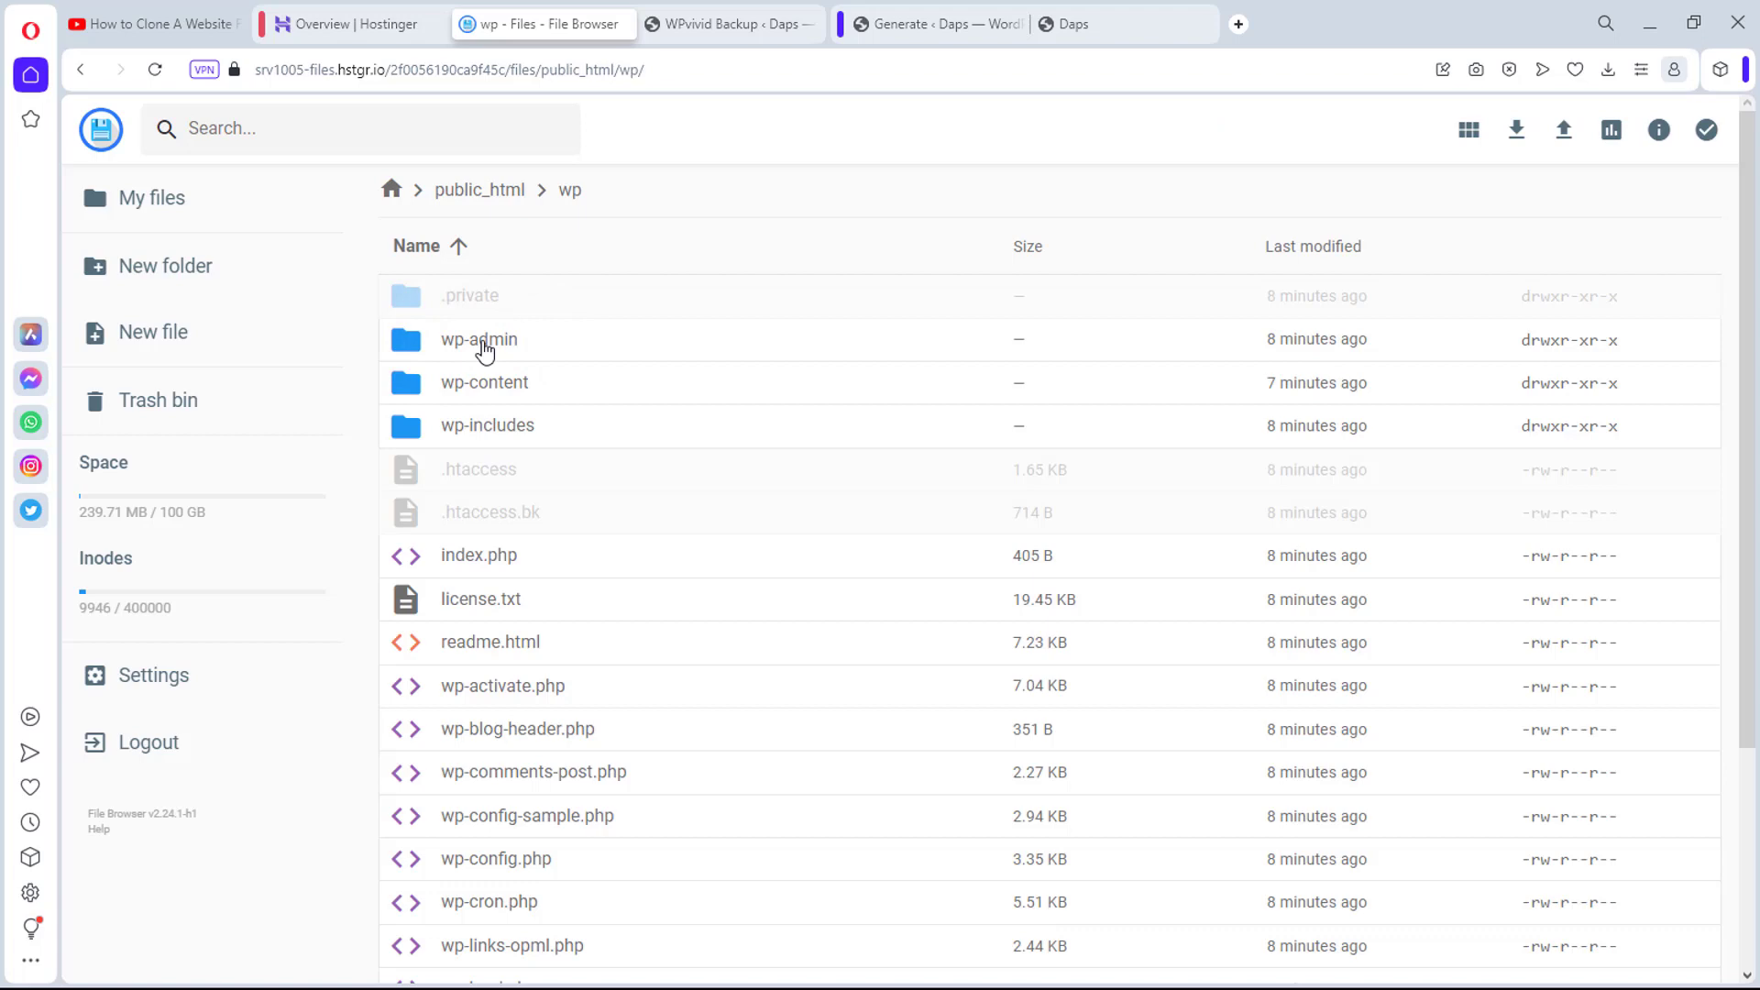
pyautogui.scroll(-3, 547, 421)
pyautogui.scroll(3, 548, 431)
pyautogui.click(483, 191)
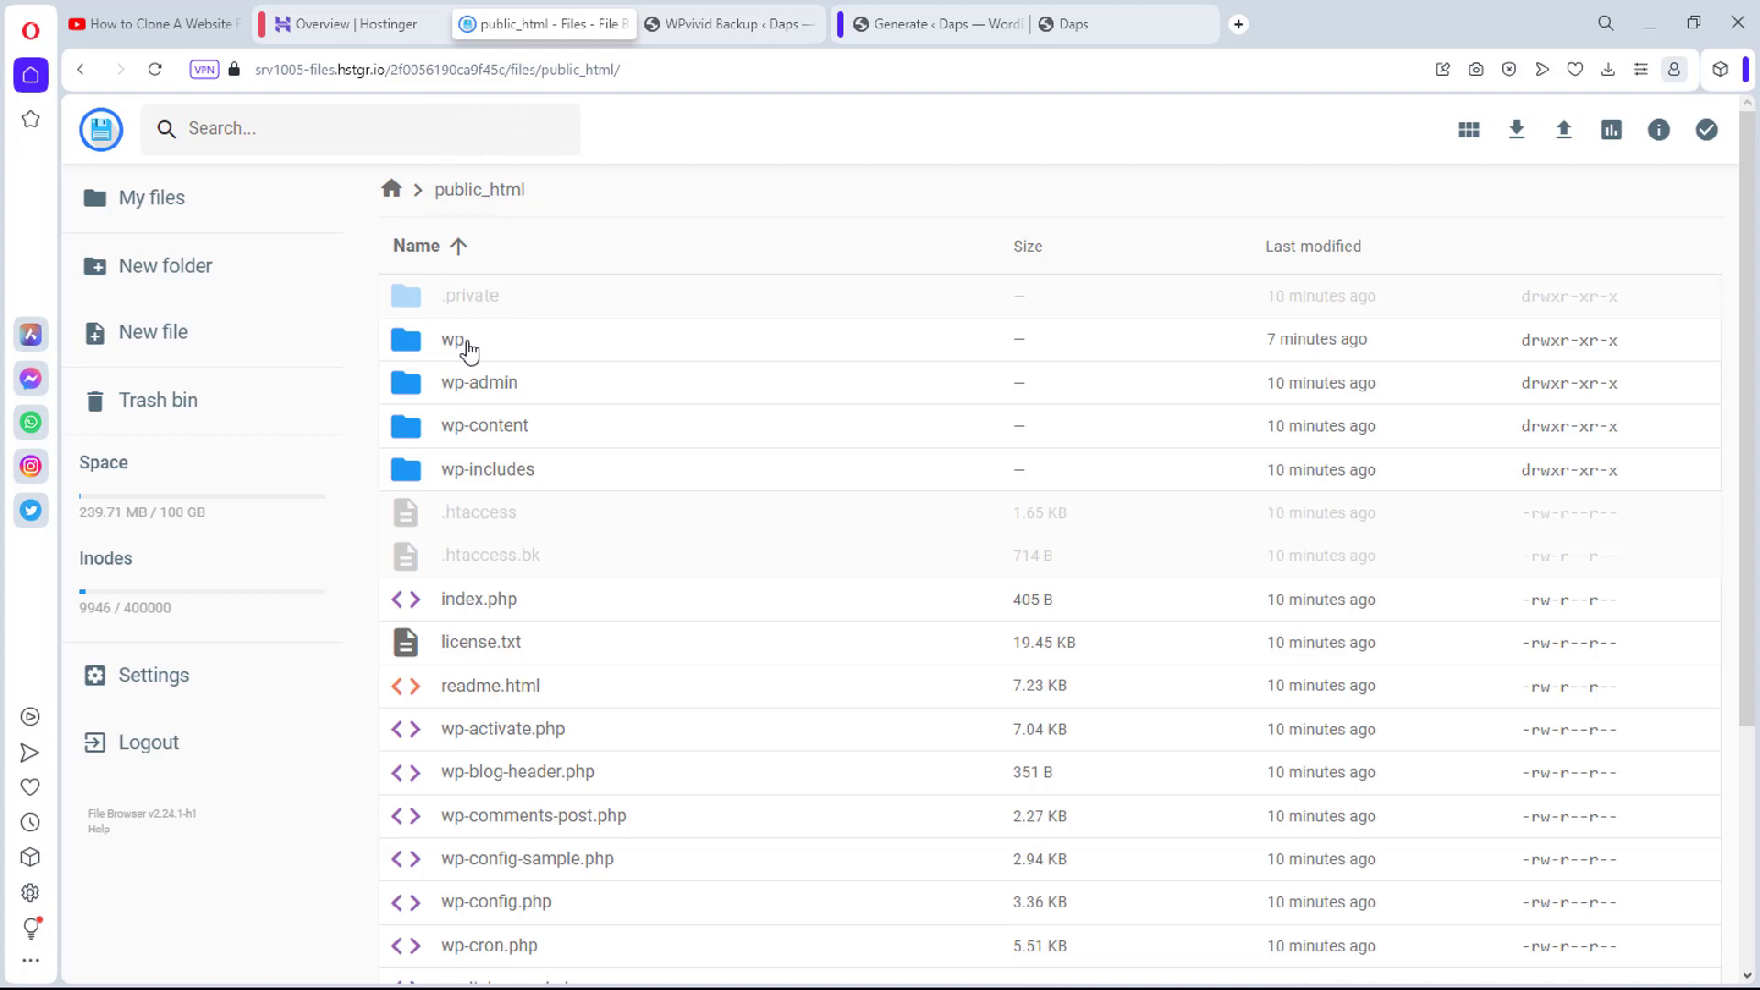
# Step: Delete all 23 items in public_html except the wp folder, sending them to the trash bin
pyautogui.click(499, 393)
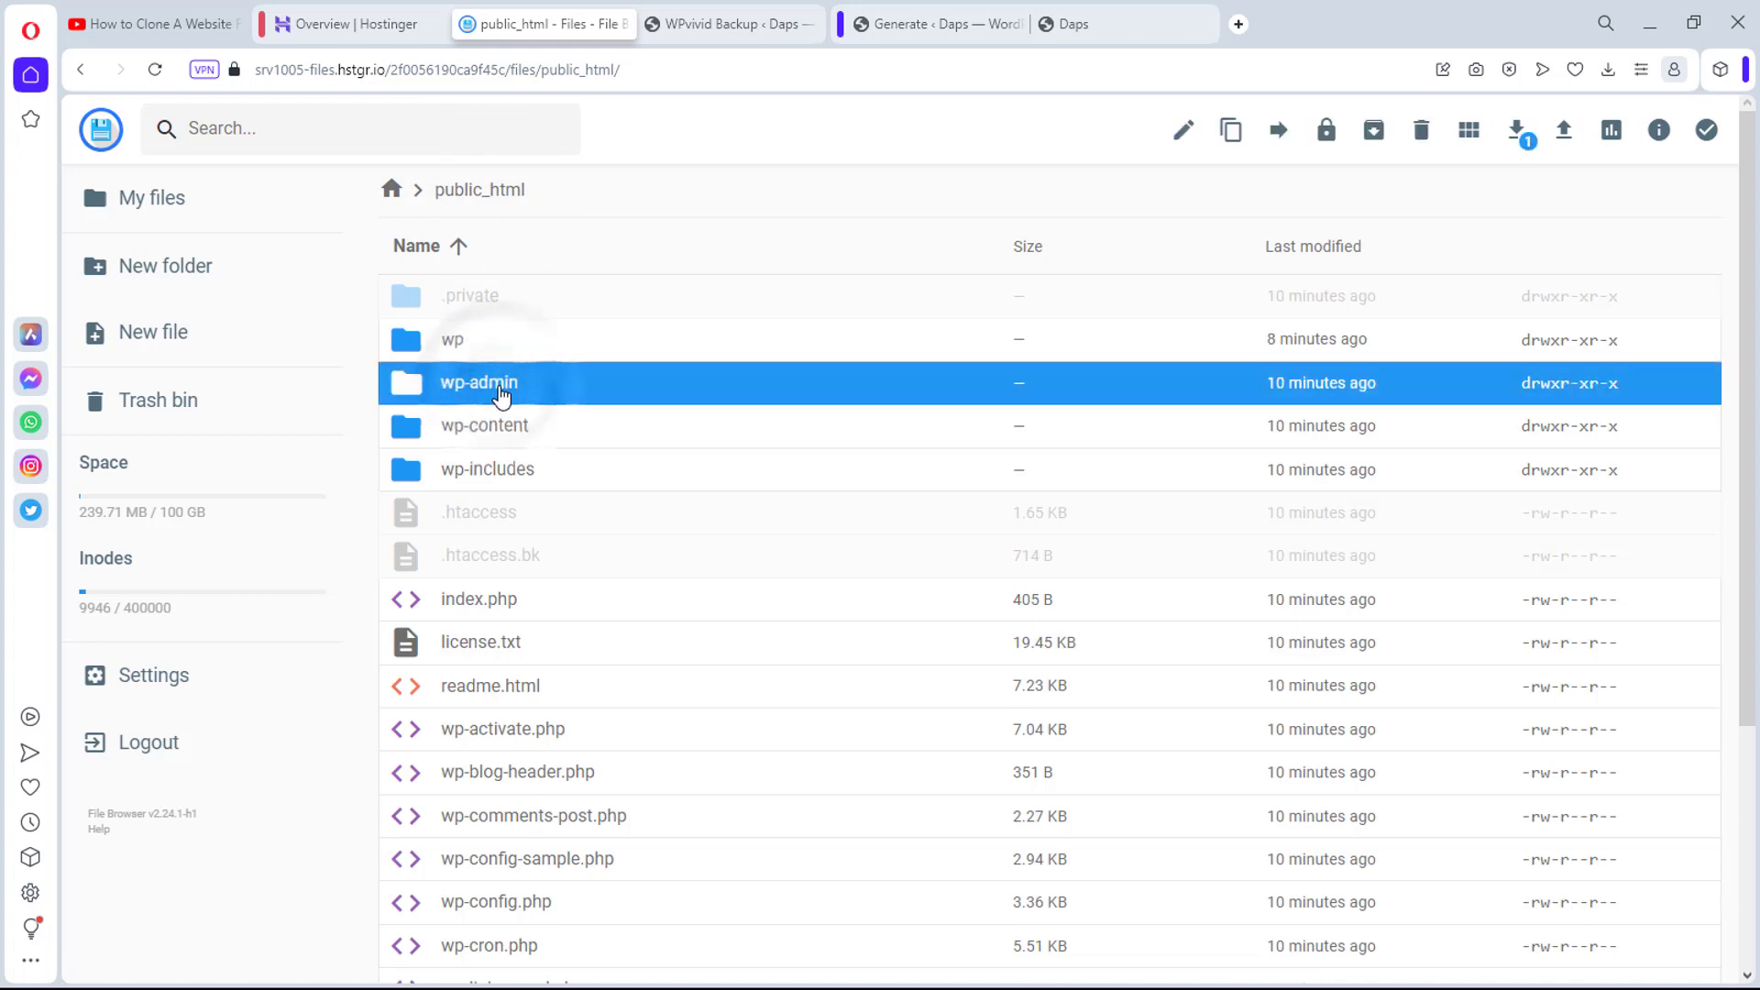
pyautogui.hotkey('ctrl', 'a')
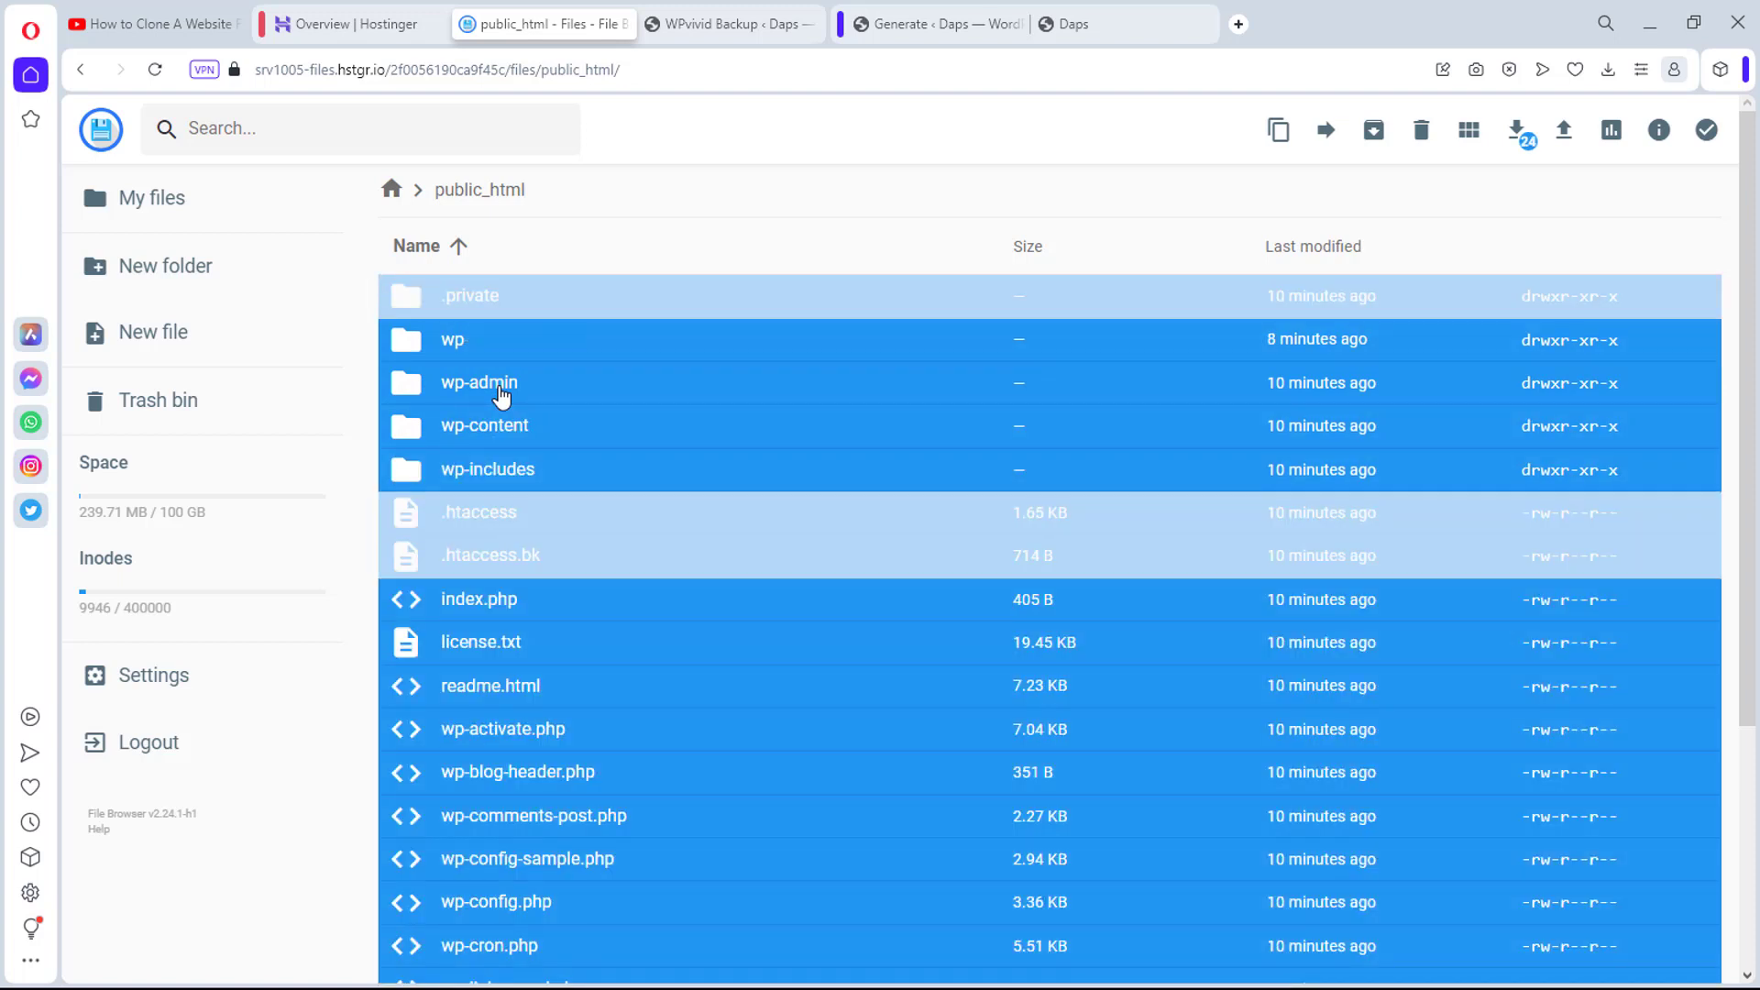
pyautogui.keyDown('ctrl'); pyautogui.click(491, 341); pyautogui.keyUp('ctrl')
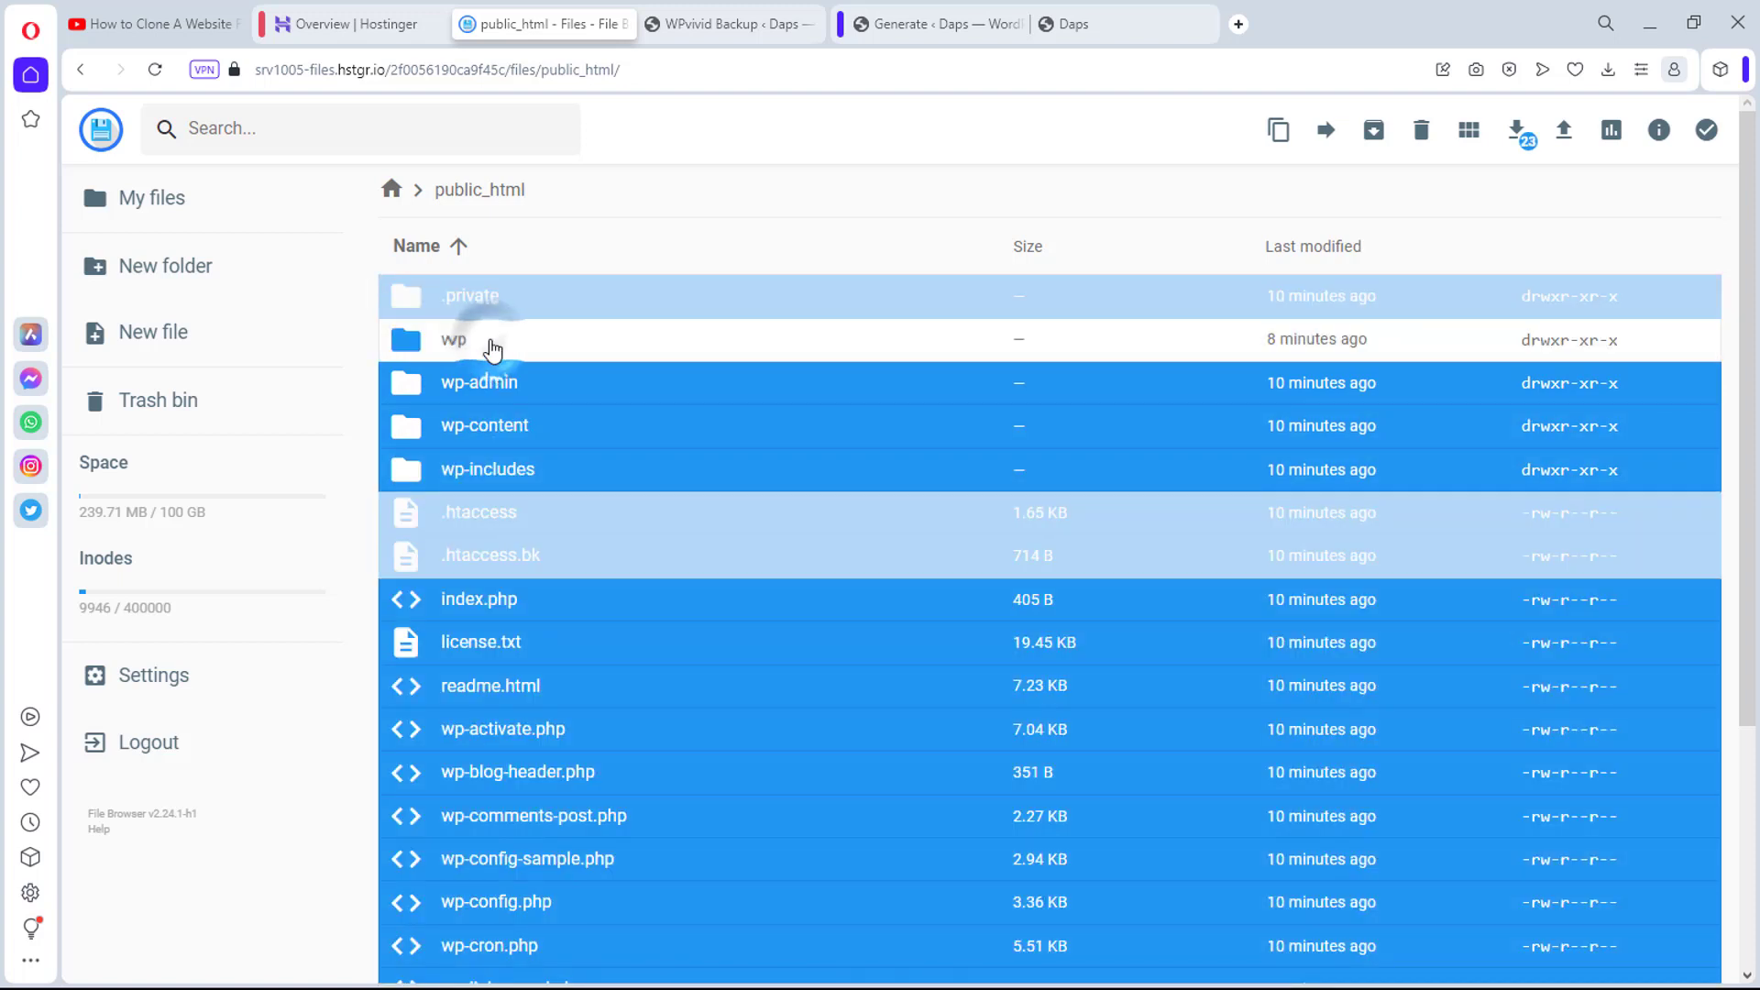
pyautogui.rightClick(645, 468)
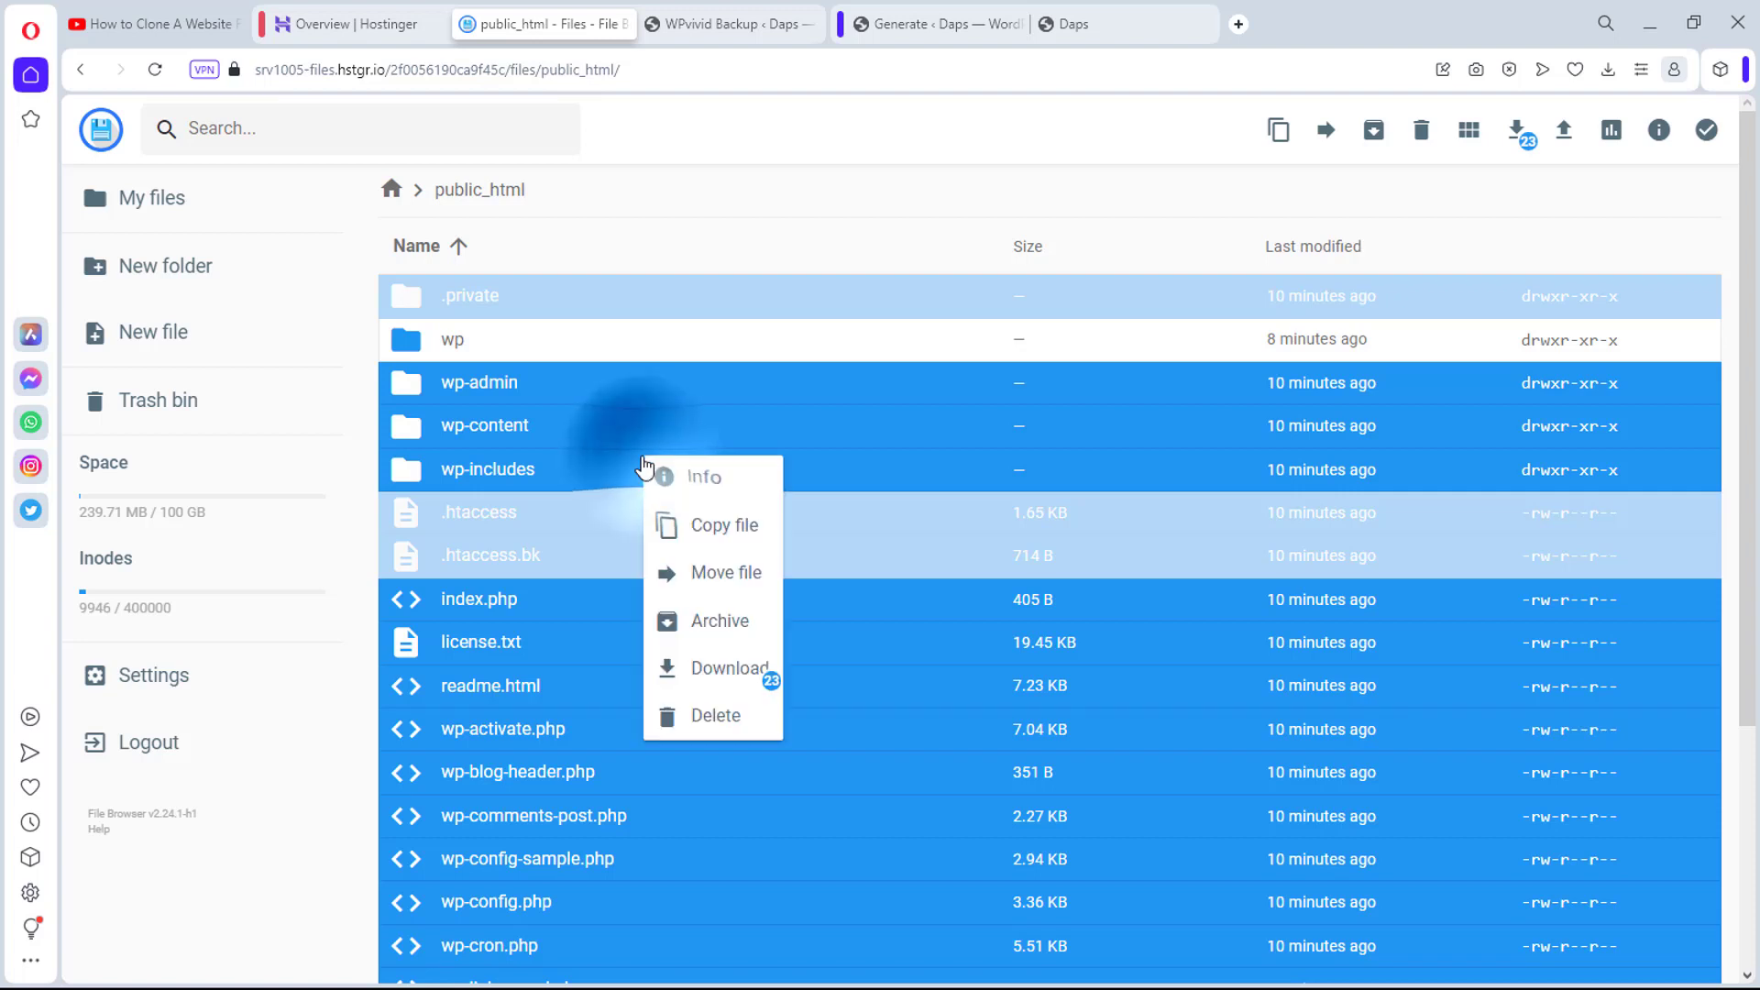
pyautogui.click(716, 716)
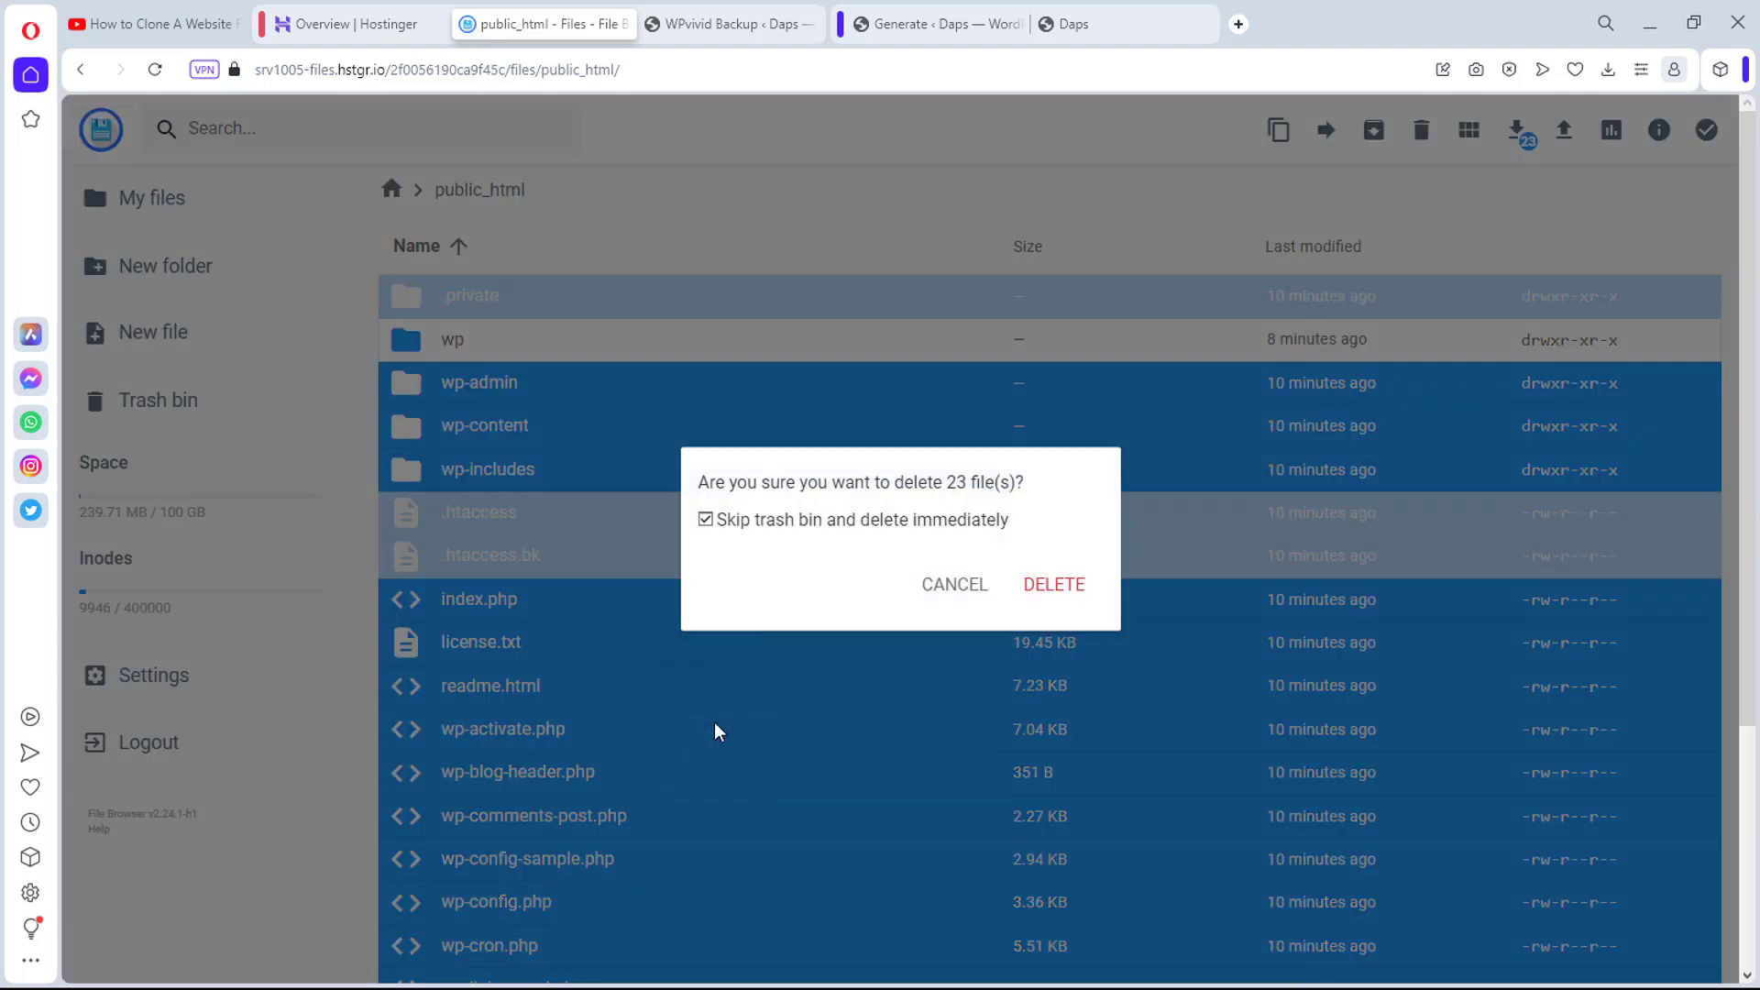
pyautogui.click(705, 519)
pyautogui.click(1059, 589)
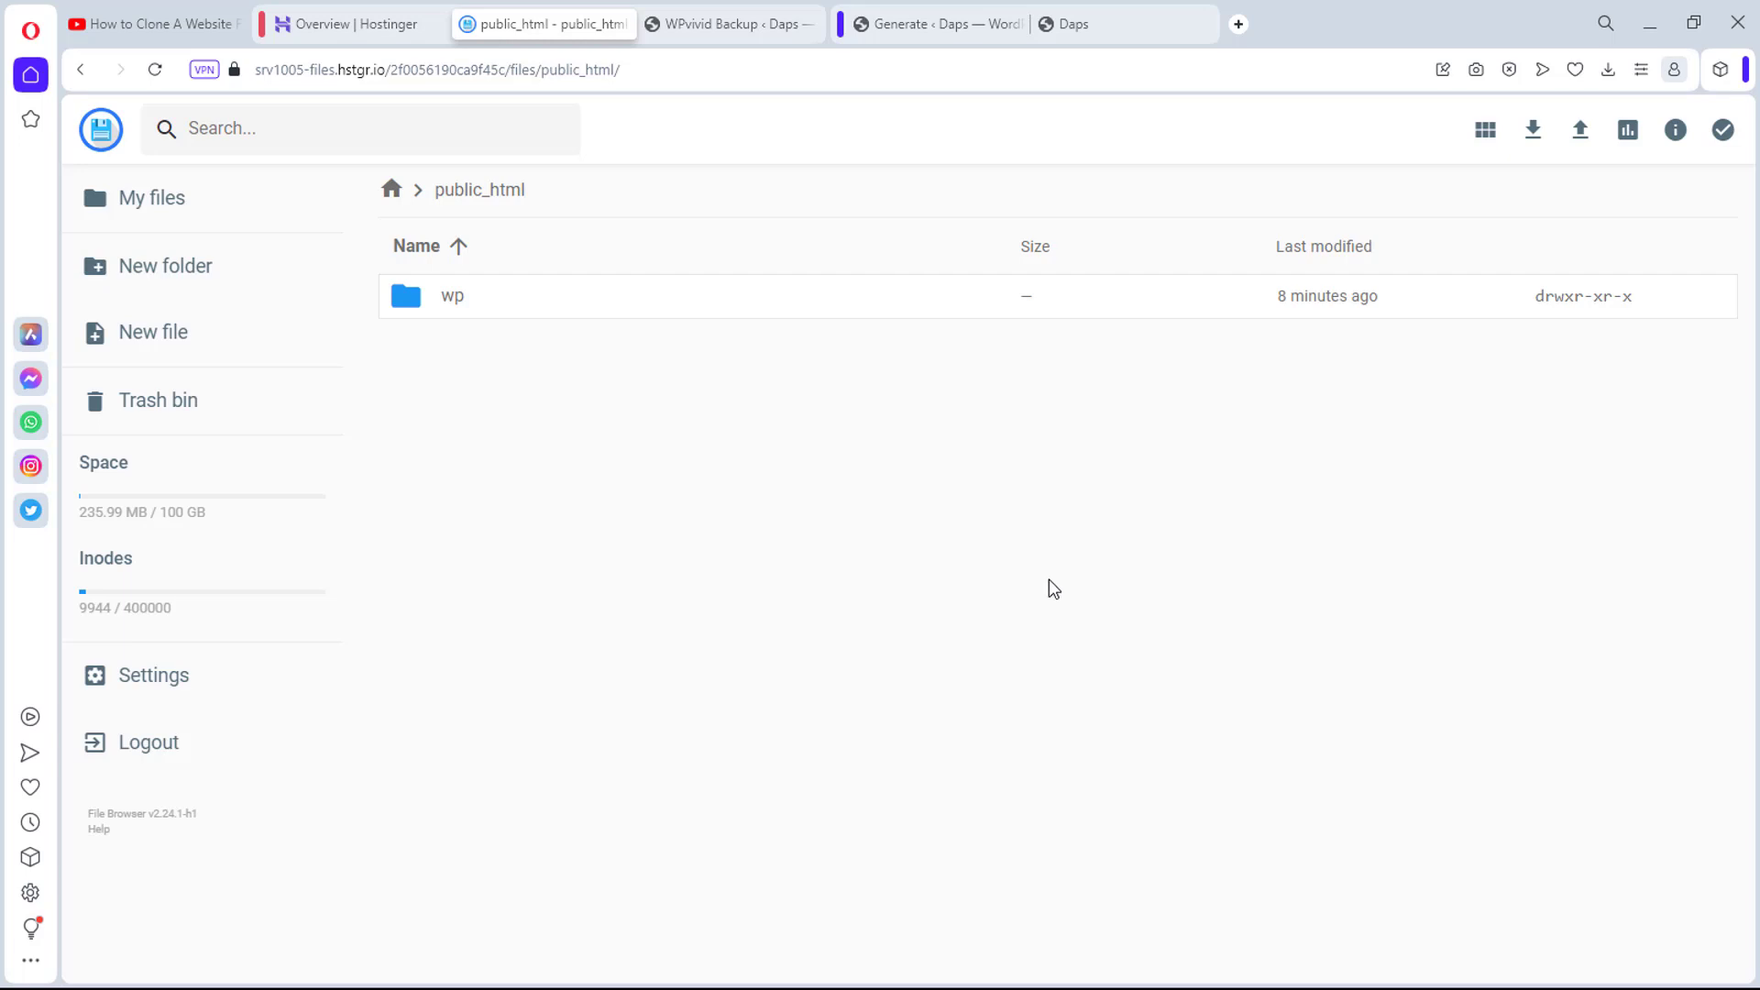
# Step: Upload simply-static-1-1692108719.zip into public_html and check the upload progress
pyautogui.click(1567, 144)
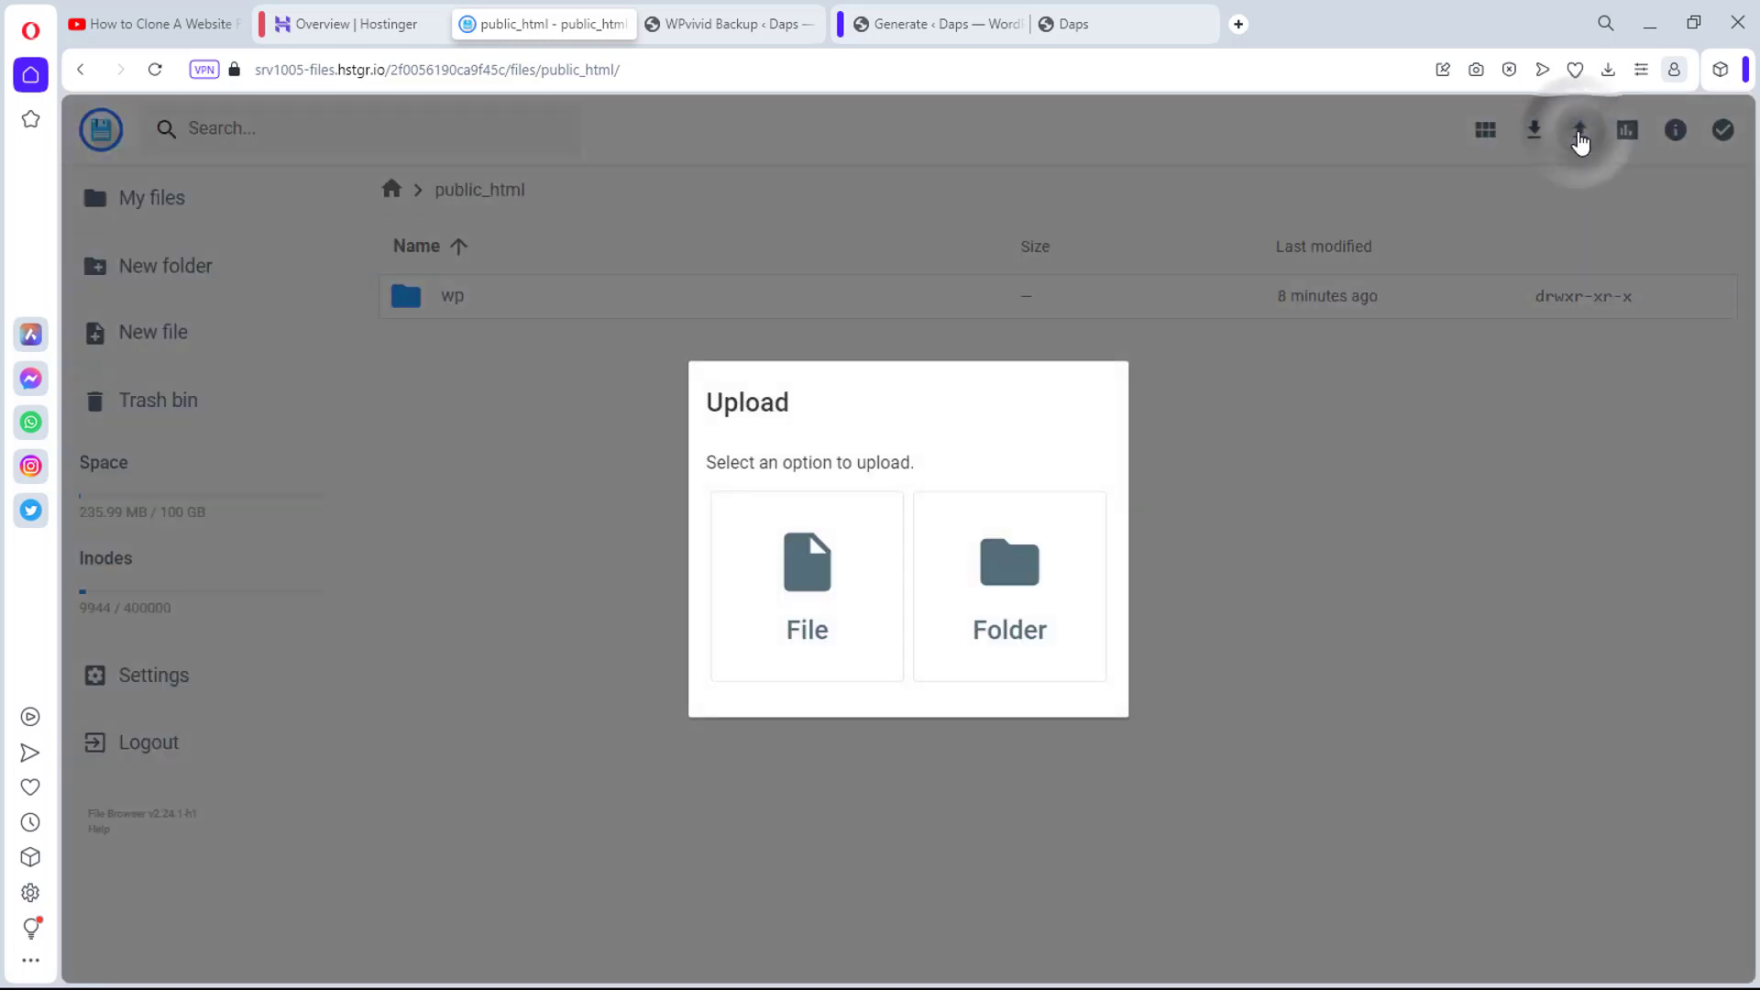
pyautogui.click(821, 616)
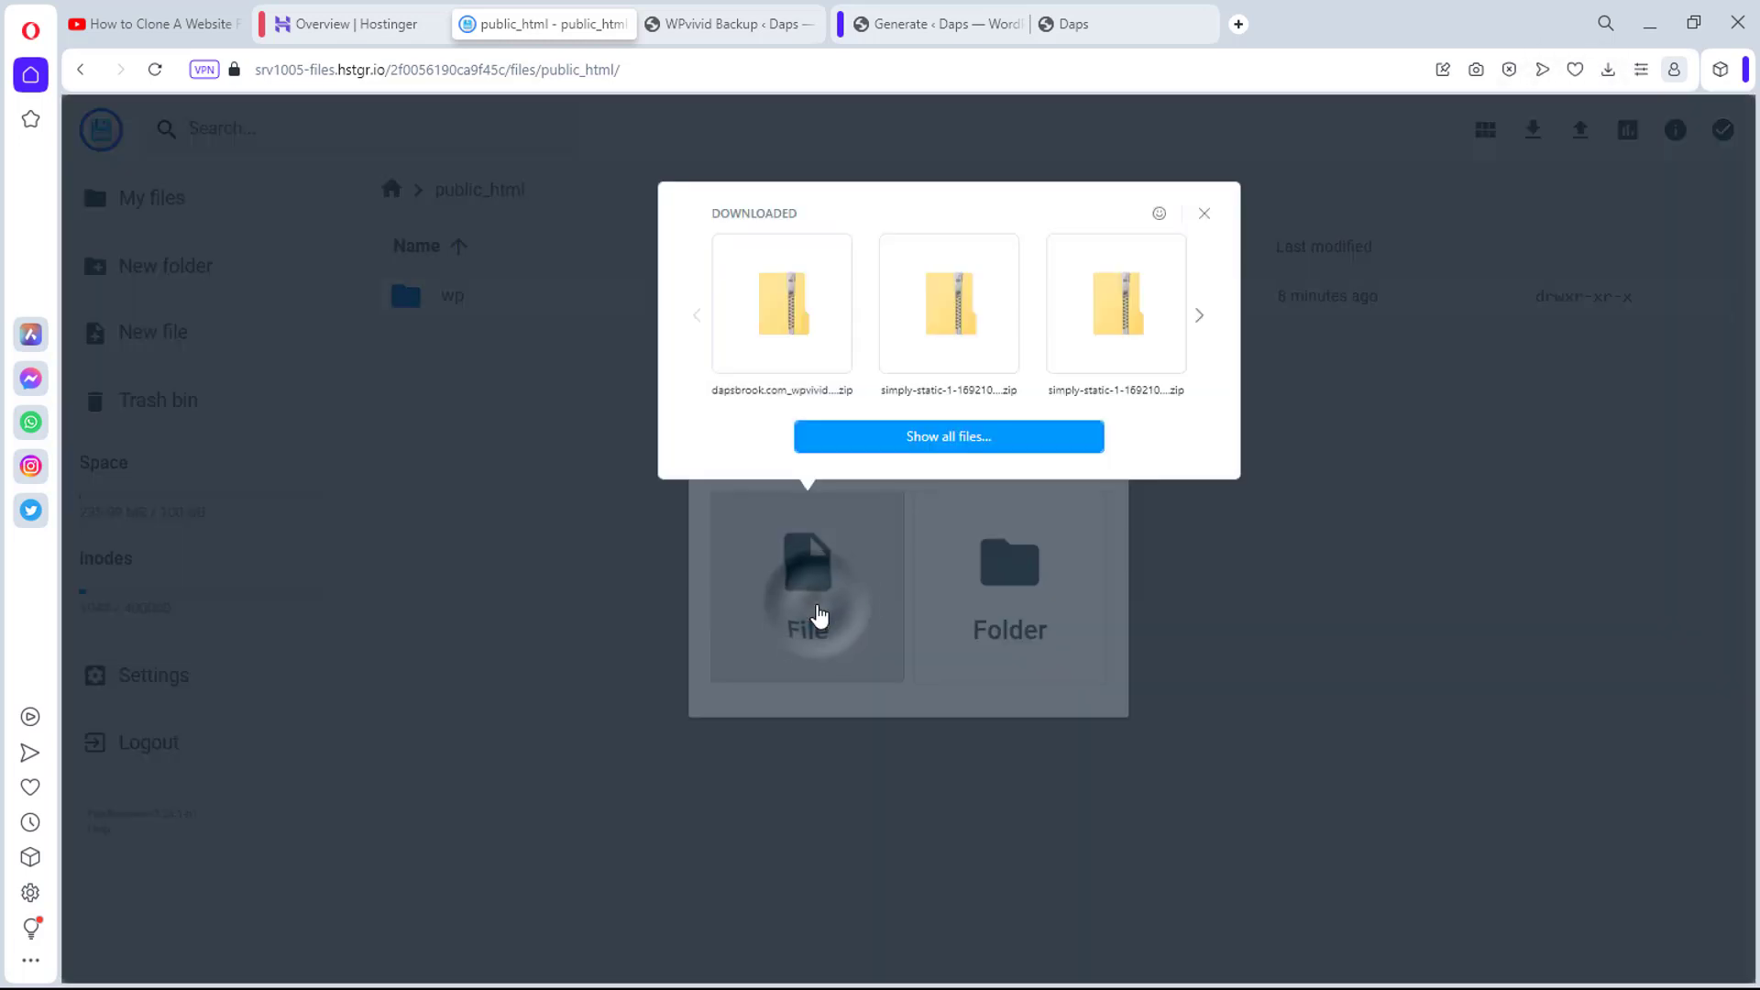
pyautogui.click(920, 336)
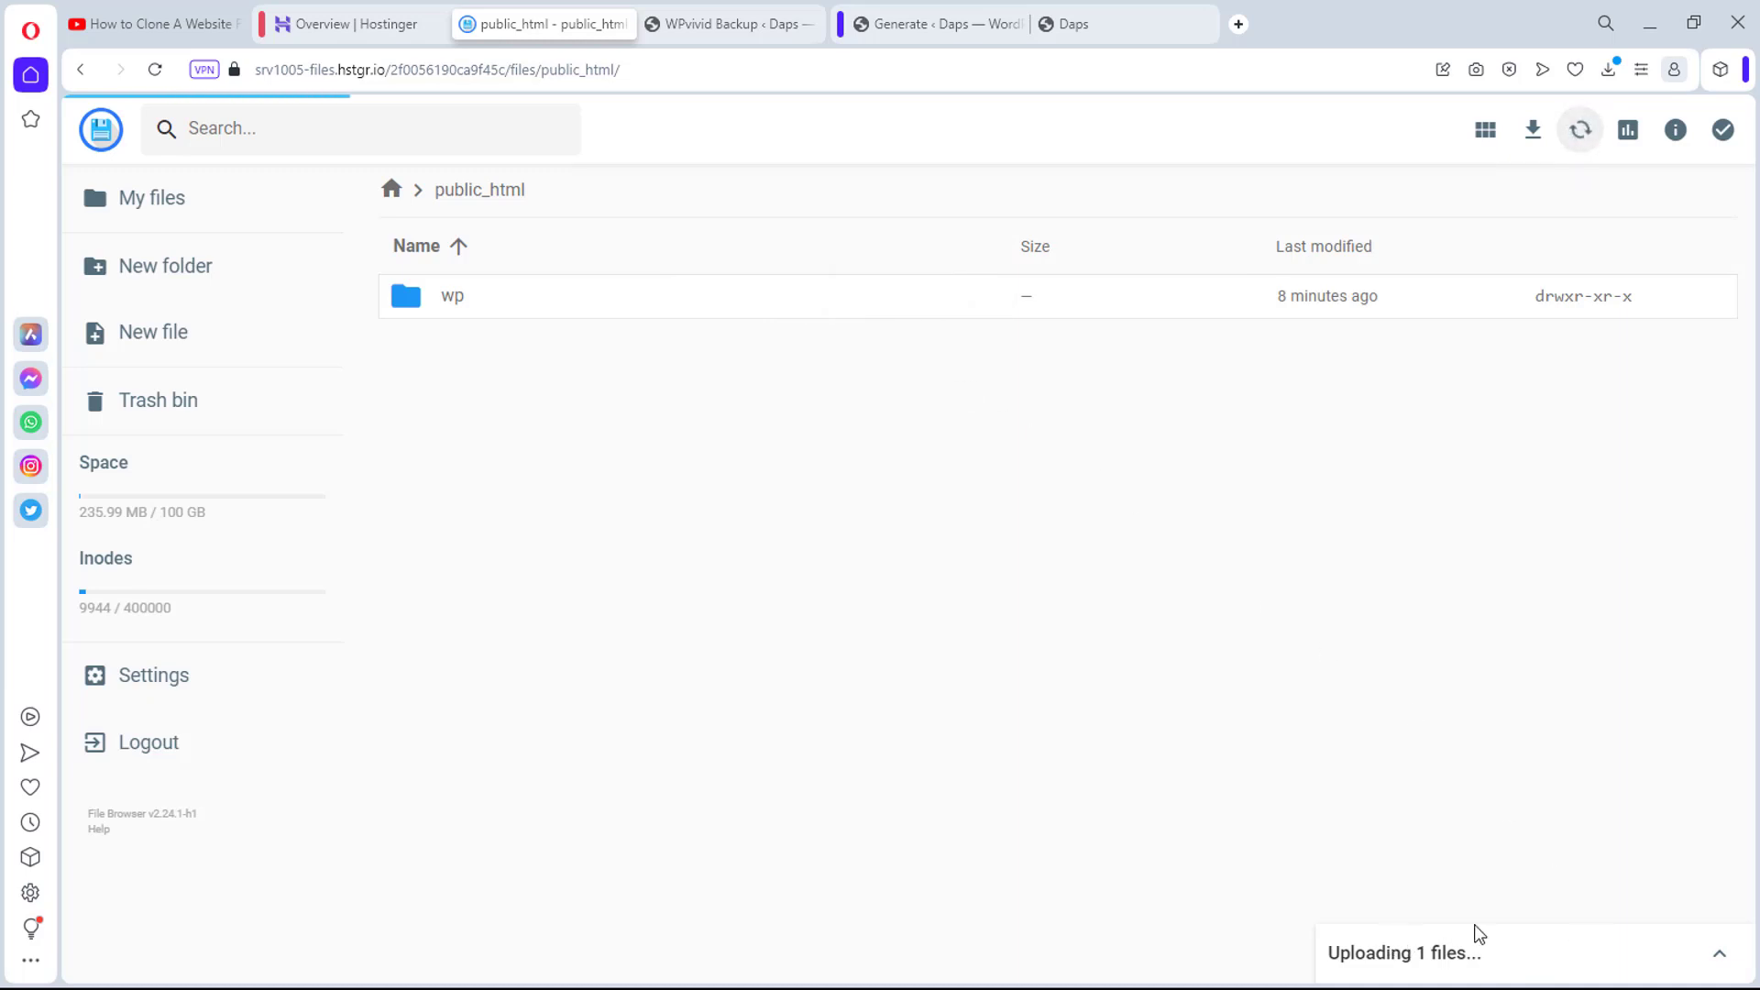
pyautogui.click(1724, 959)
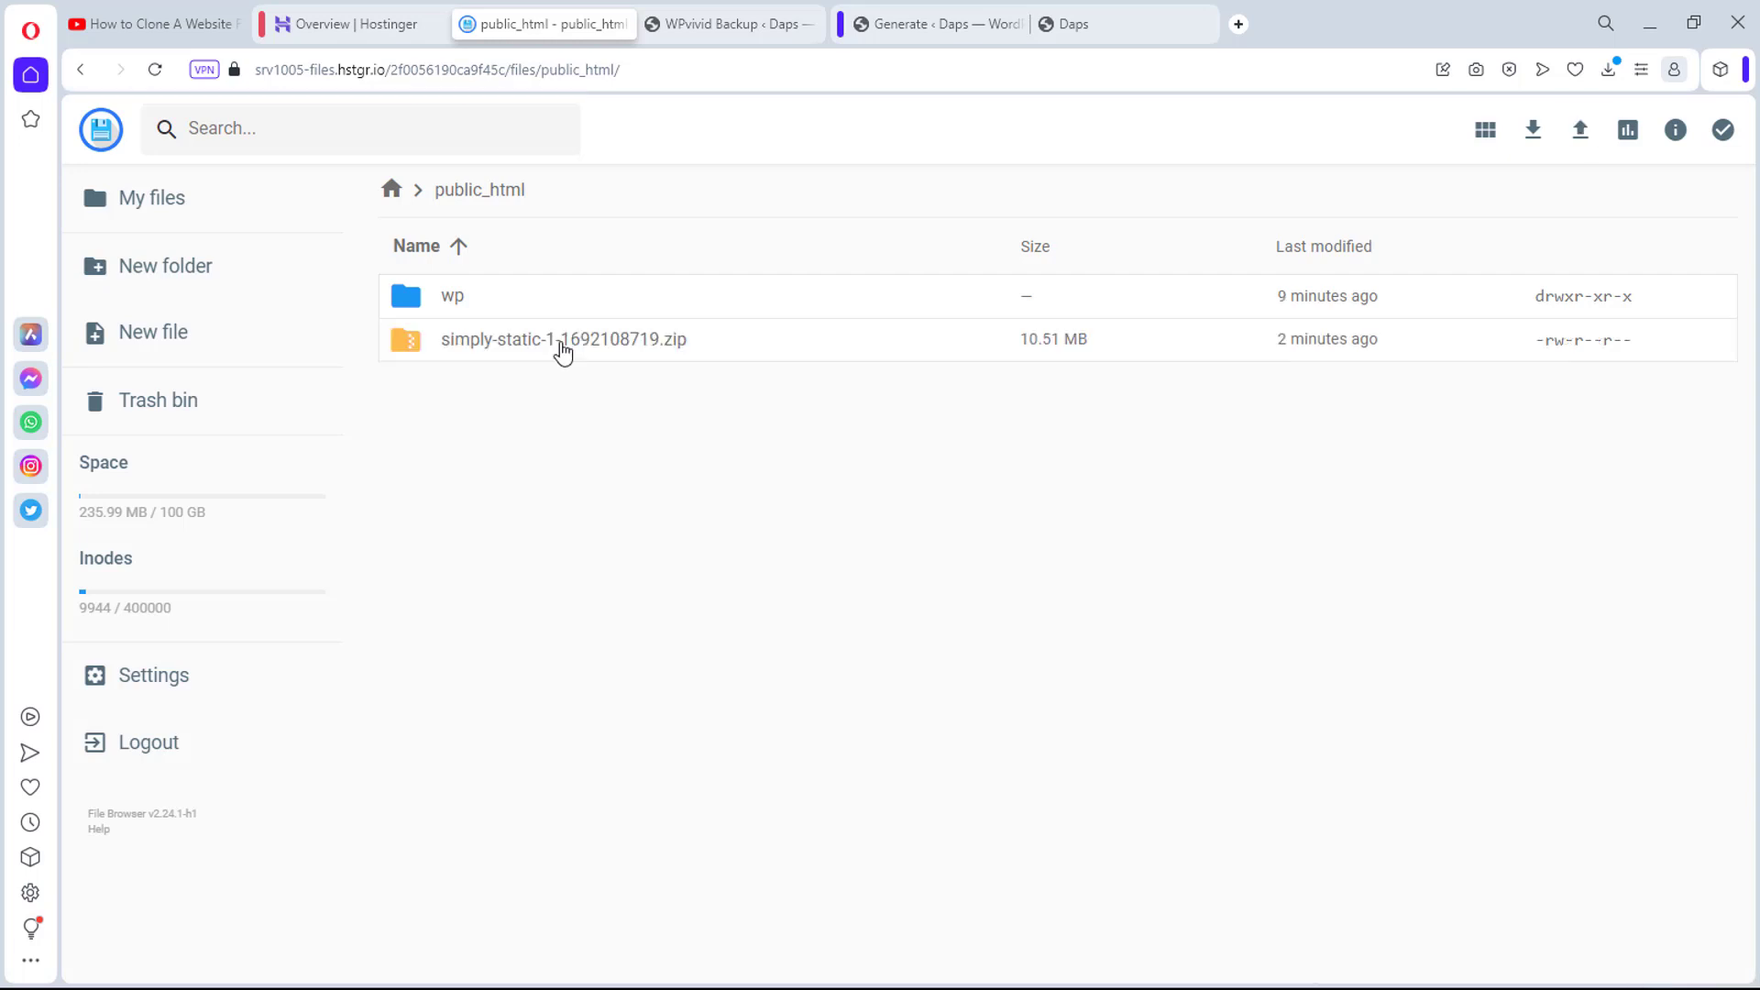
# Step: Extract the simply-static ZIP into a new folder named 'static'
pyautogui.click(563, 341)
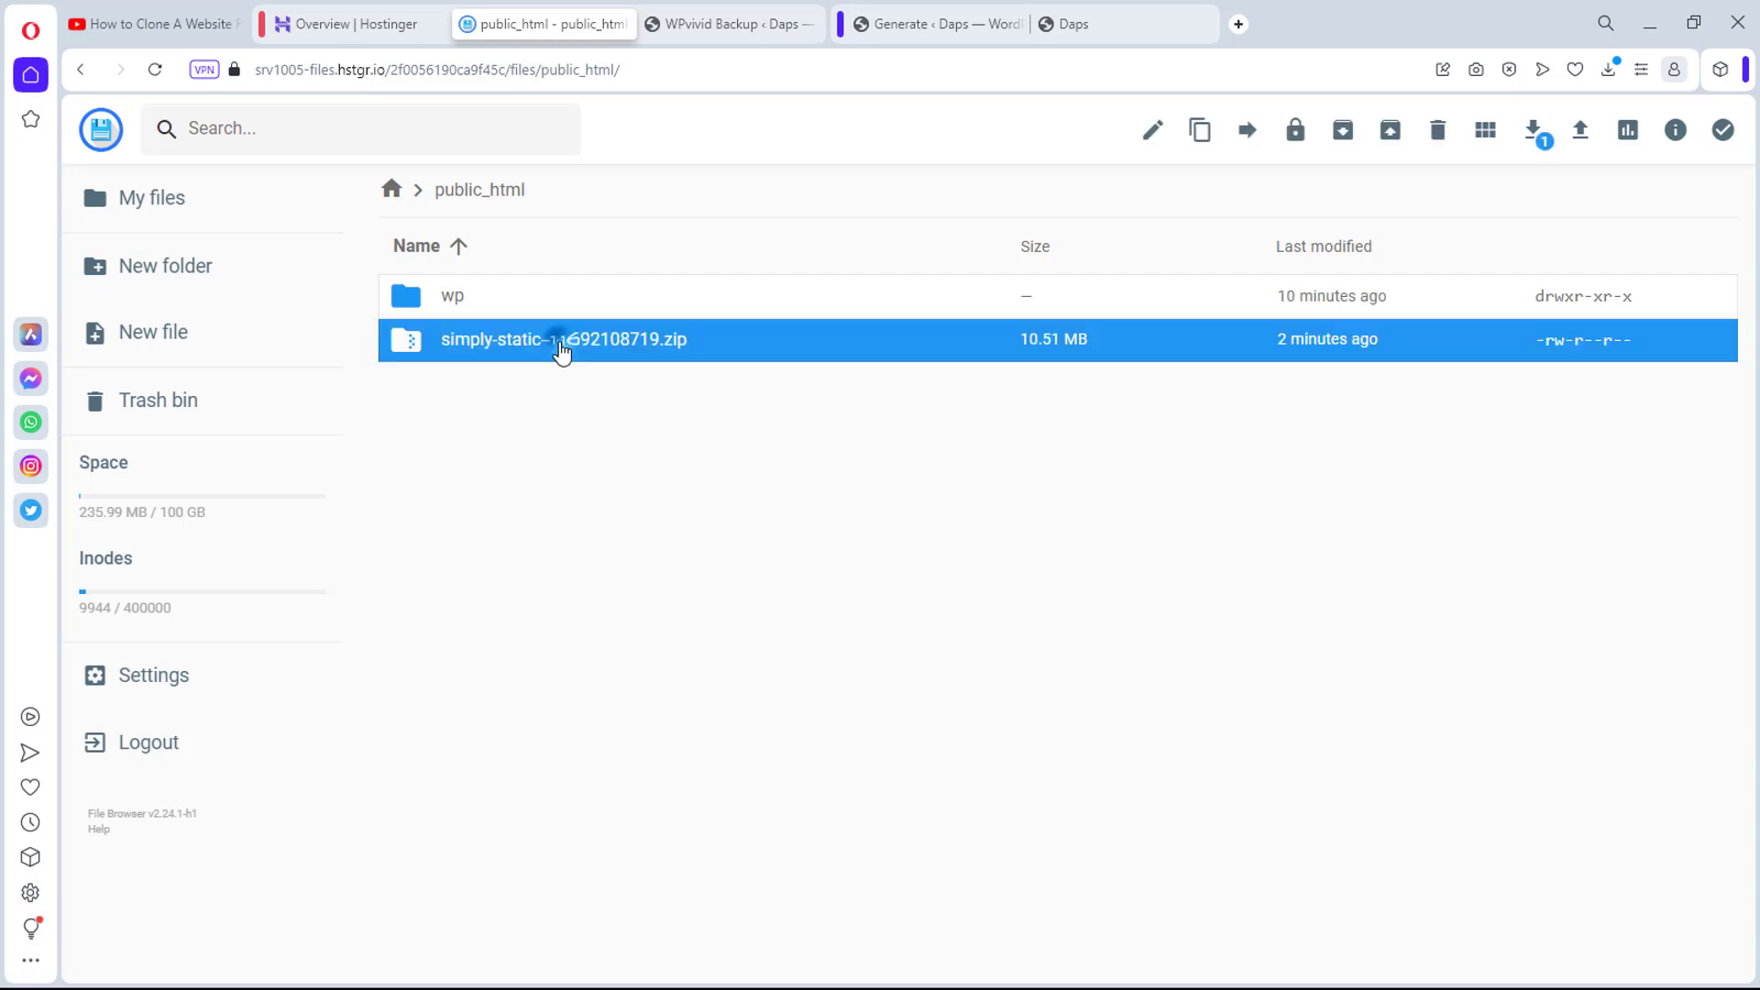
pyautogui.rightClick(563, 349)
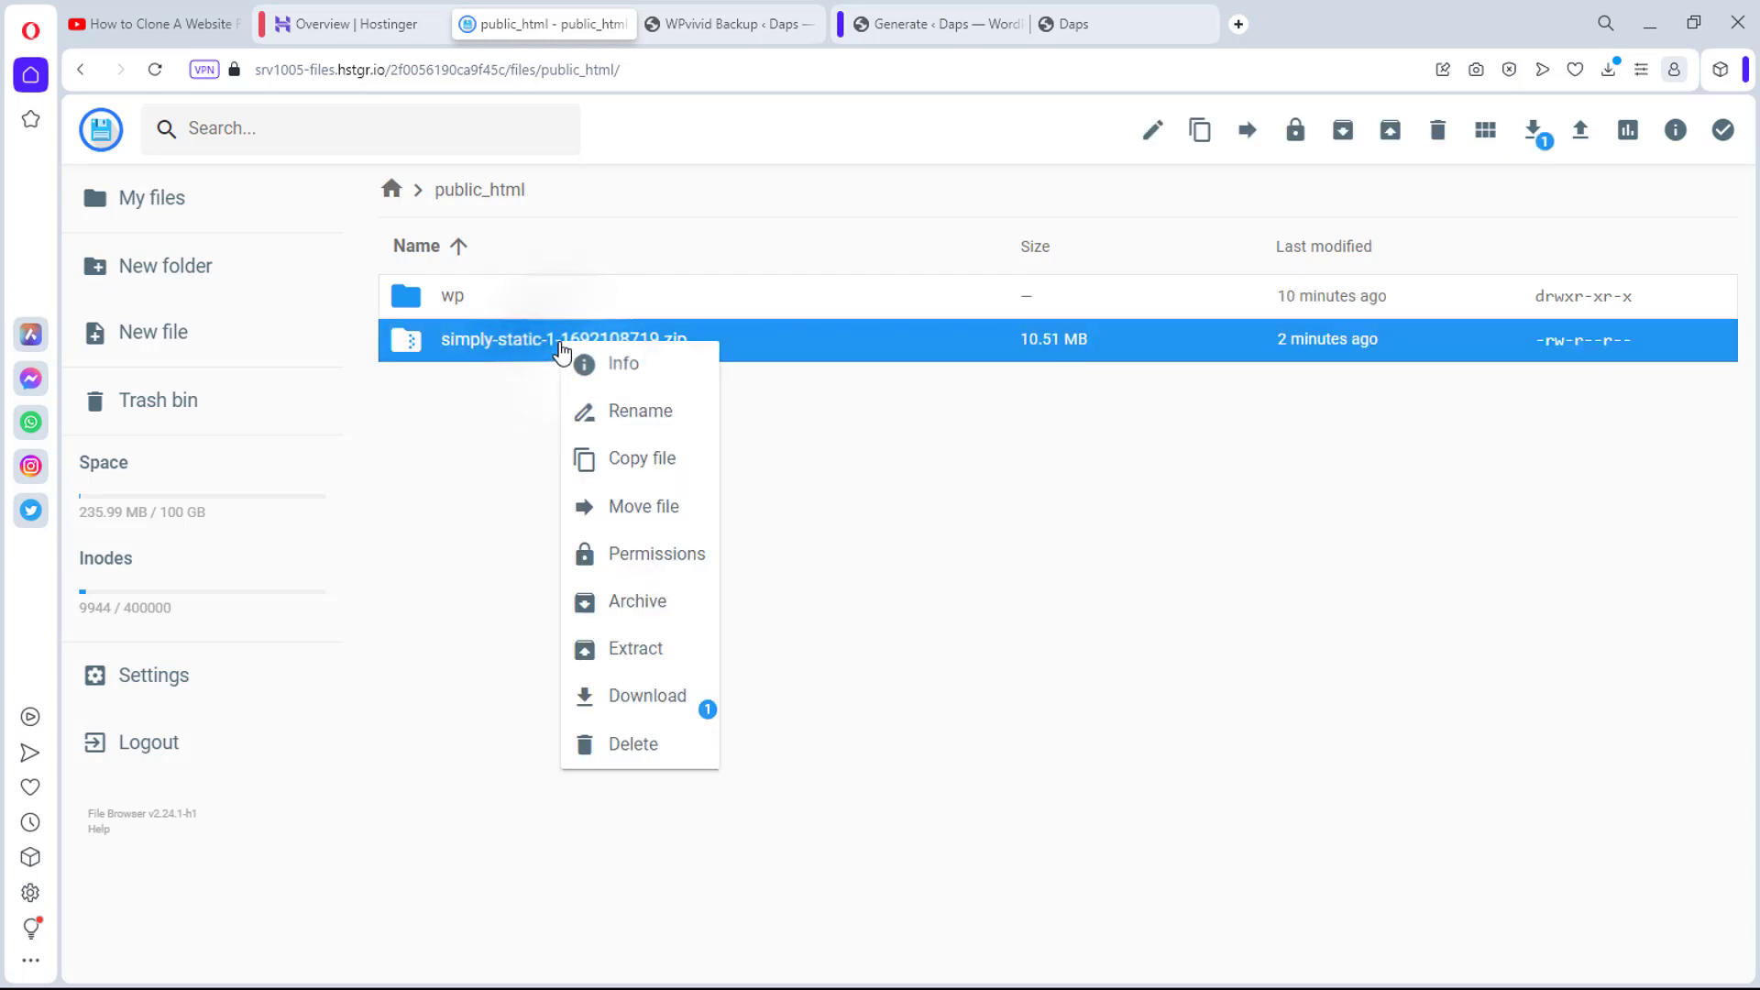
pyautogui.click(651, 642)
pyautogui.click(765, 442)
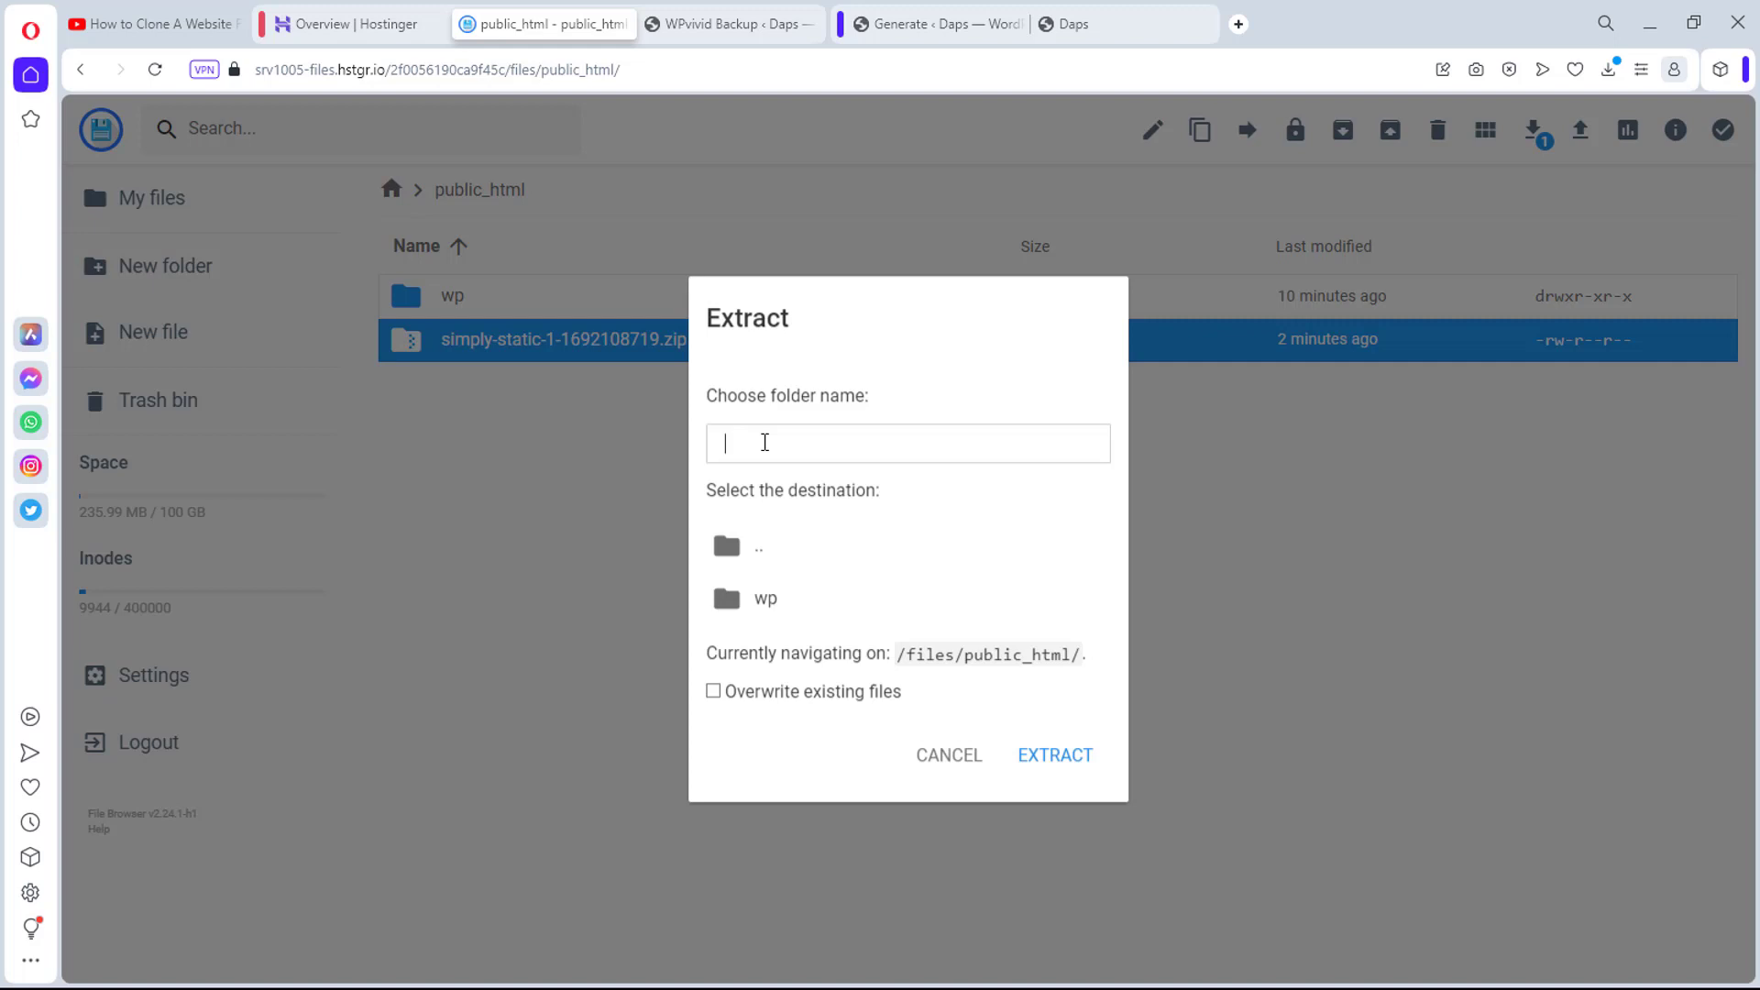
pyautogui.write('static')
pyautogui.click(1066, 760)
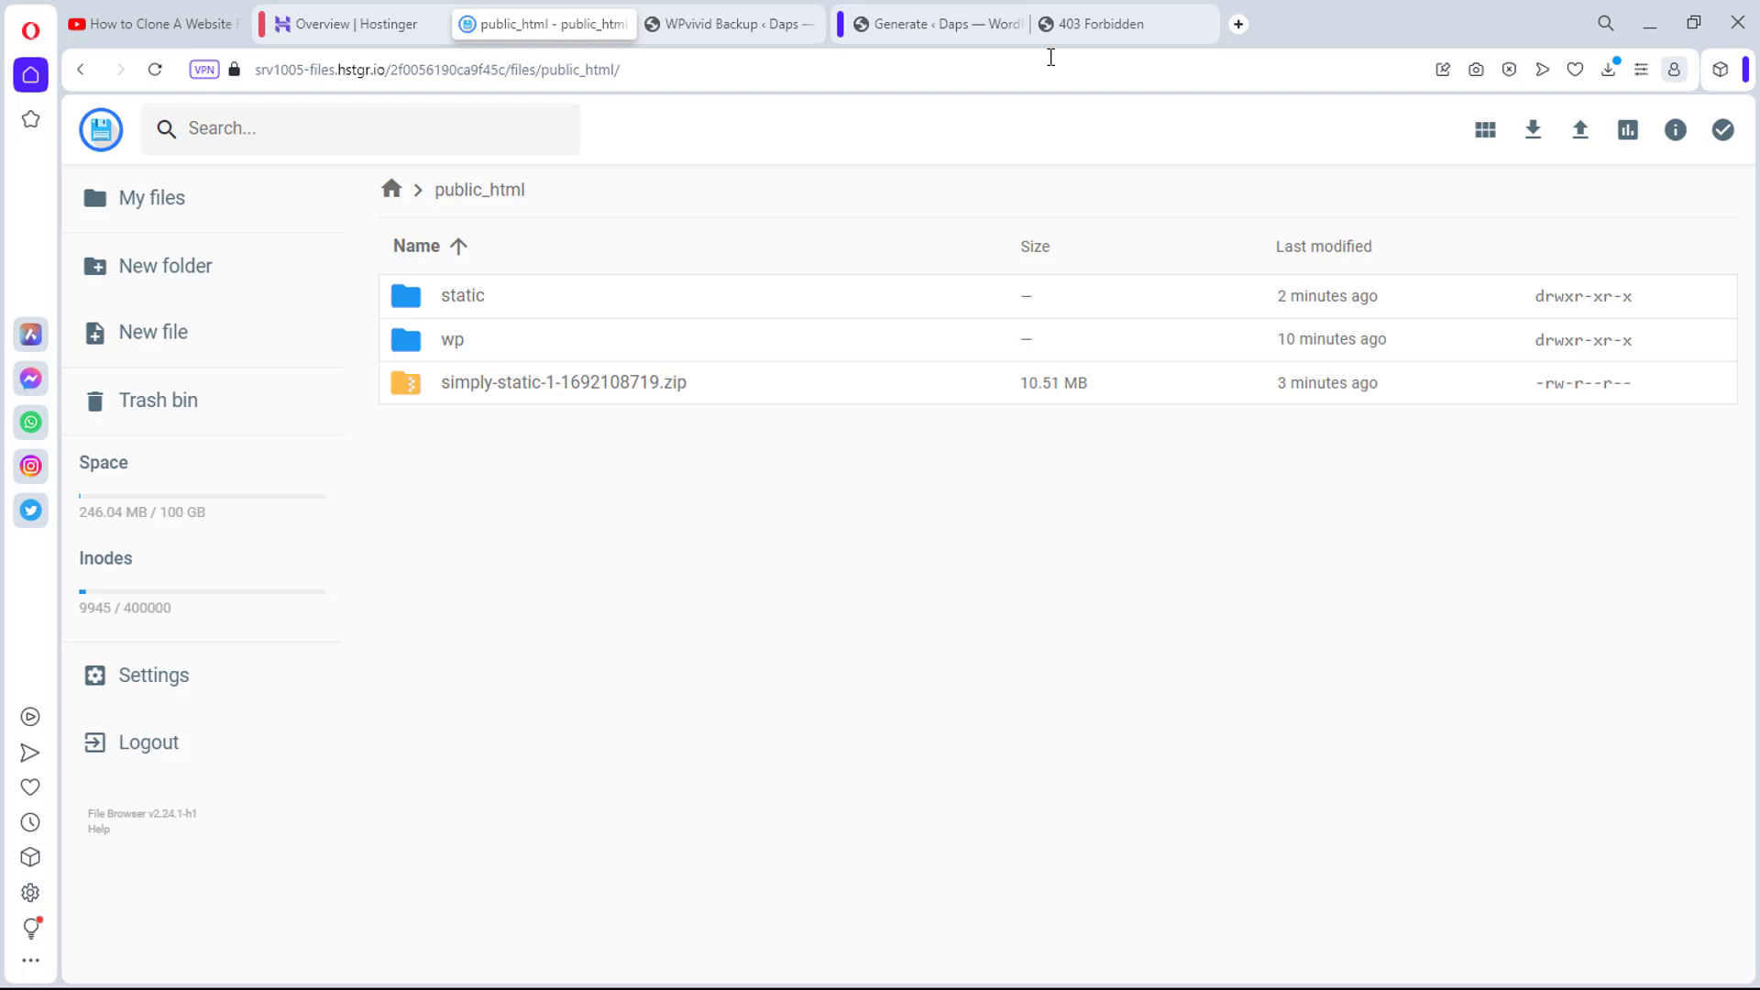
# Step: Reload the dapsbrook.com page in its browser tab
pyautogui.click(1098, 15)
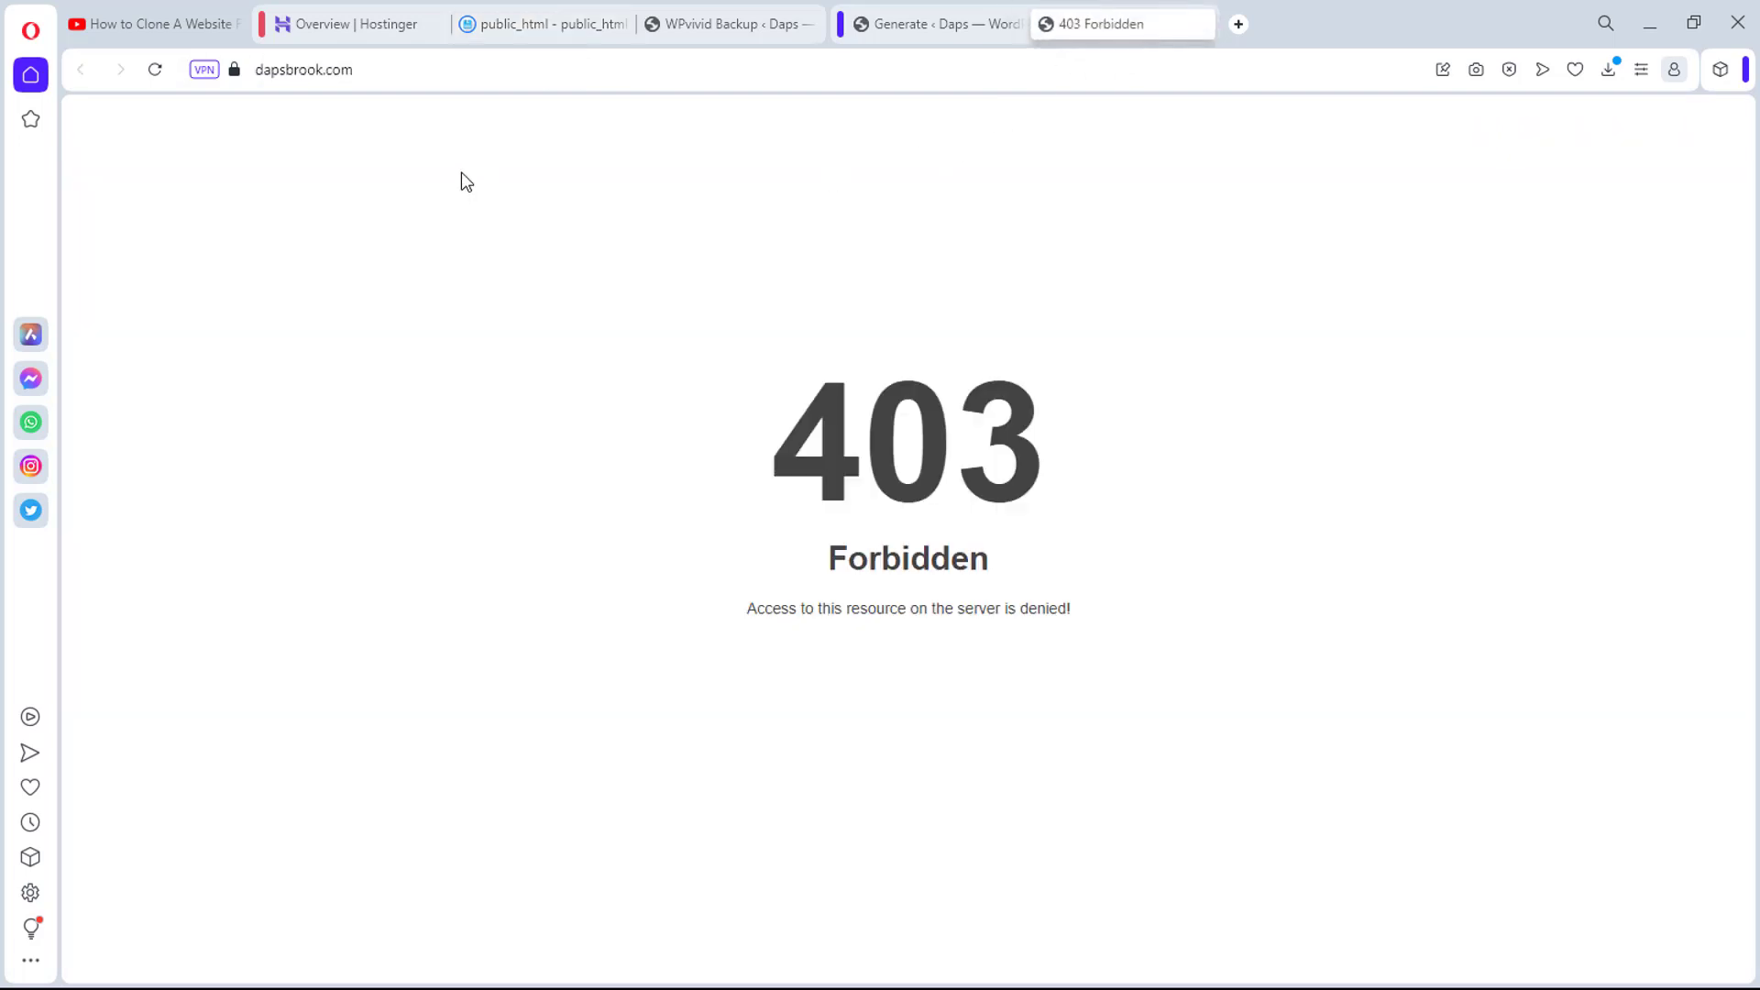
pyautogui.click(403, 64)
pyautogui.click(402, 66)
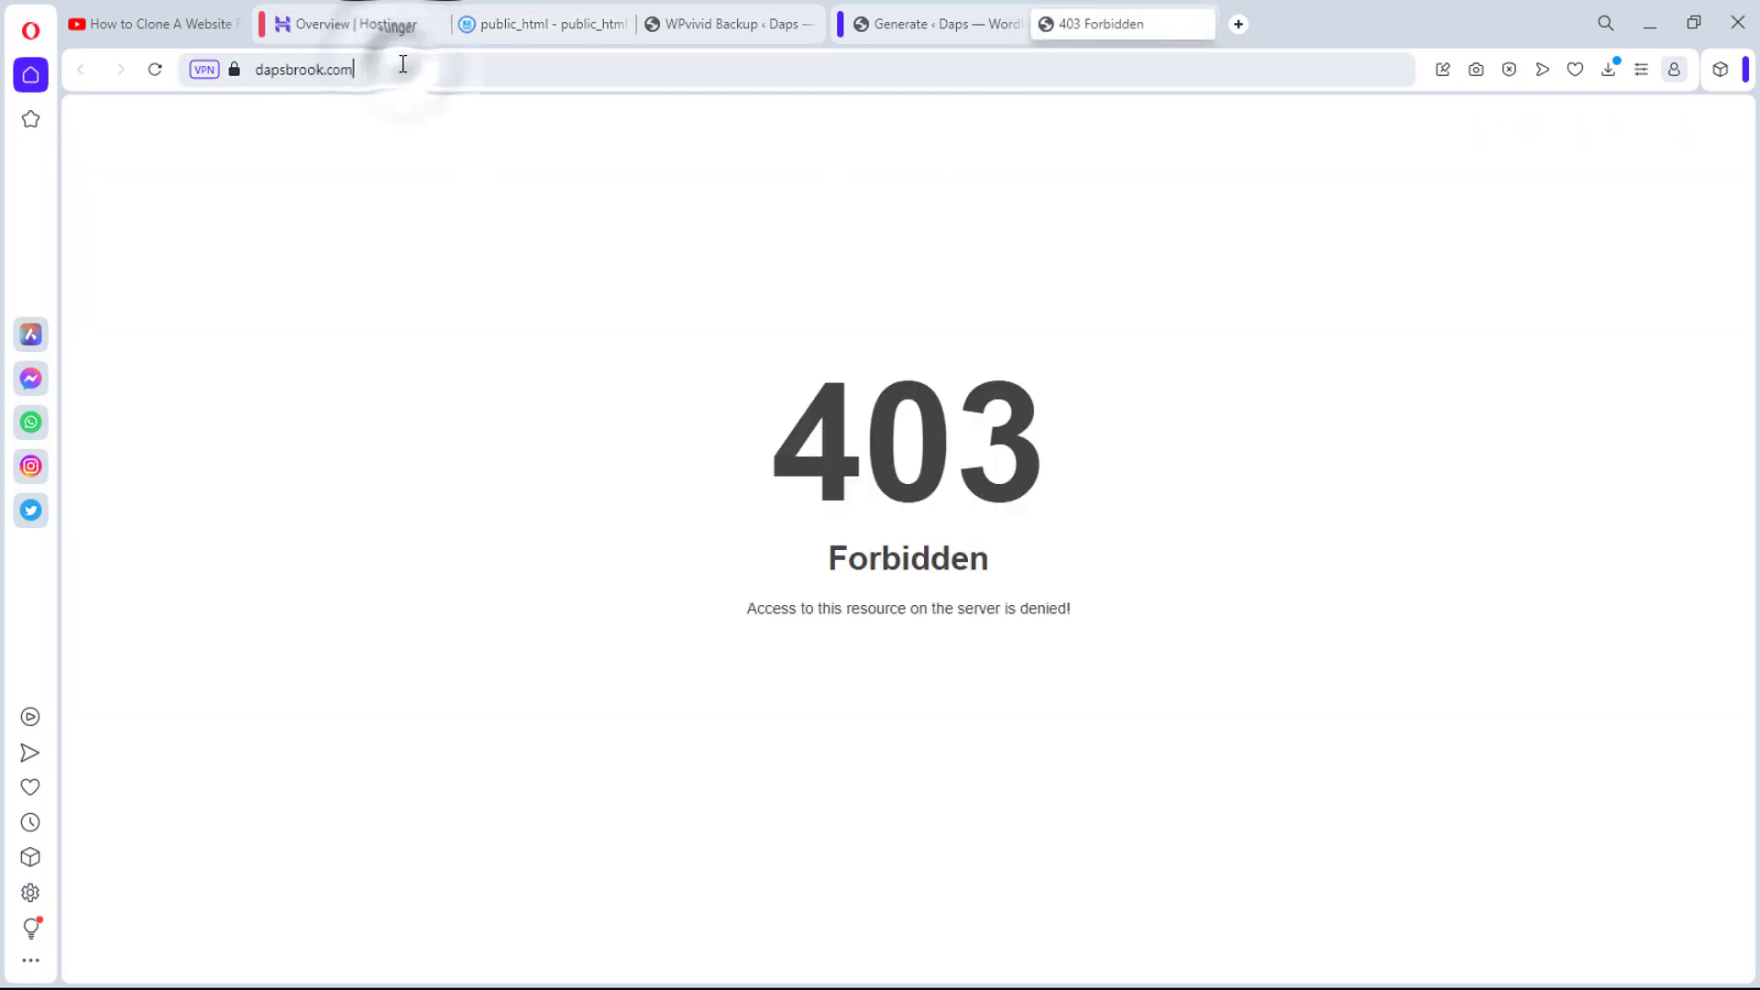
pyautogui.click(167, 73)
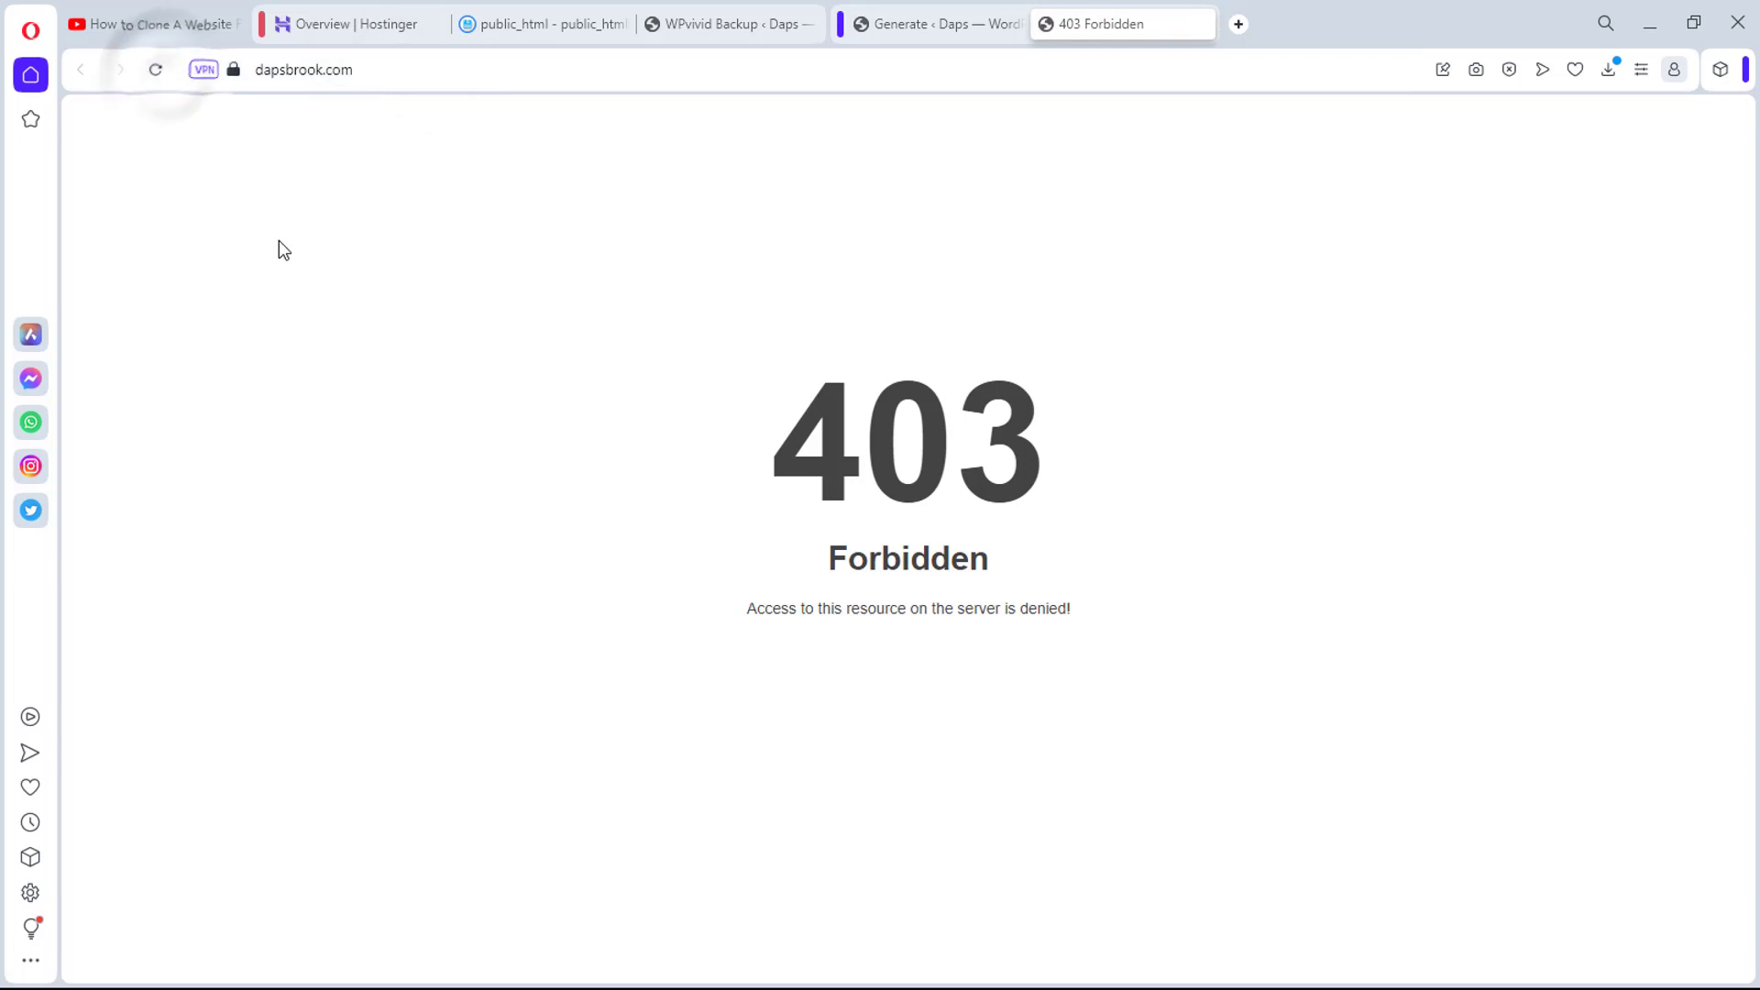
# Step: Load dapsbrook.com/static to view the exported Urban Nest site, then return to public_html
pyautogui.click(373, 72)
pyautogui.click(372, 74)
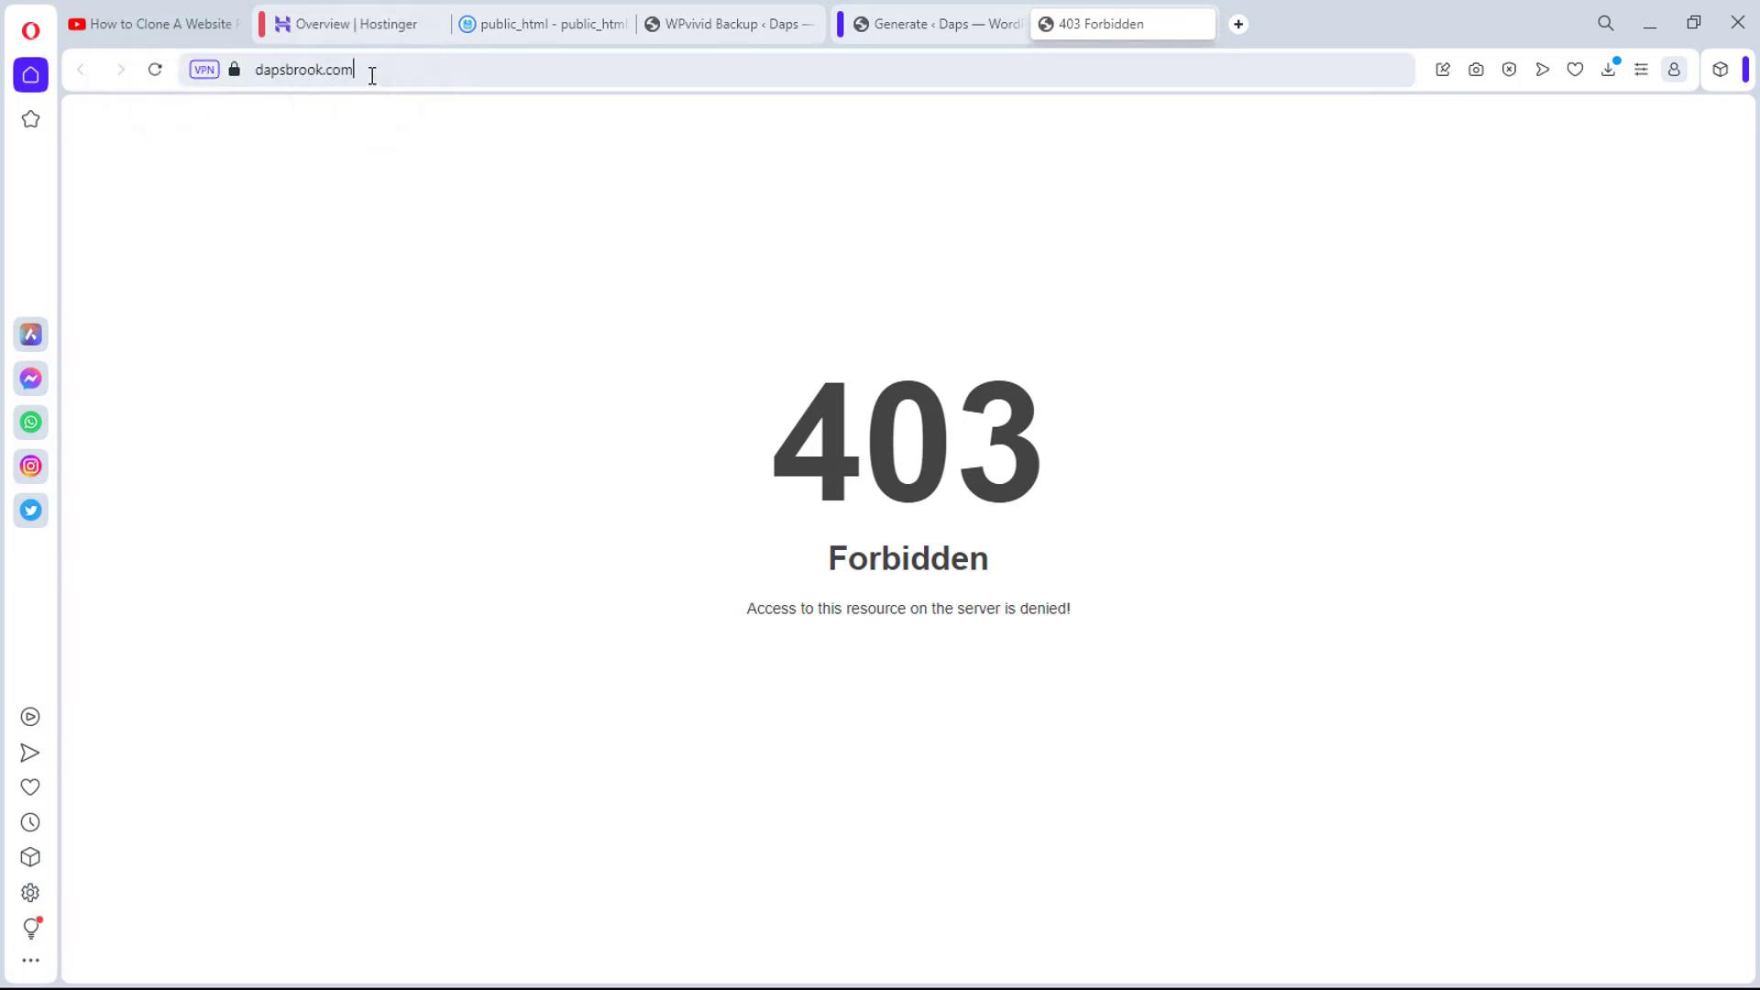
pyautogui.write('/static')
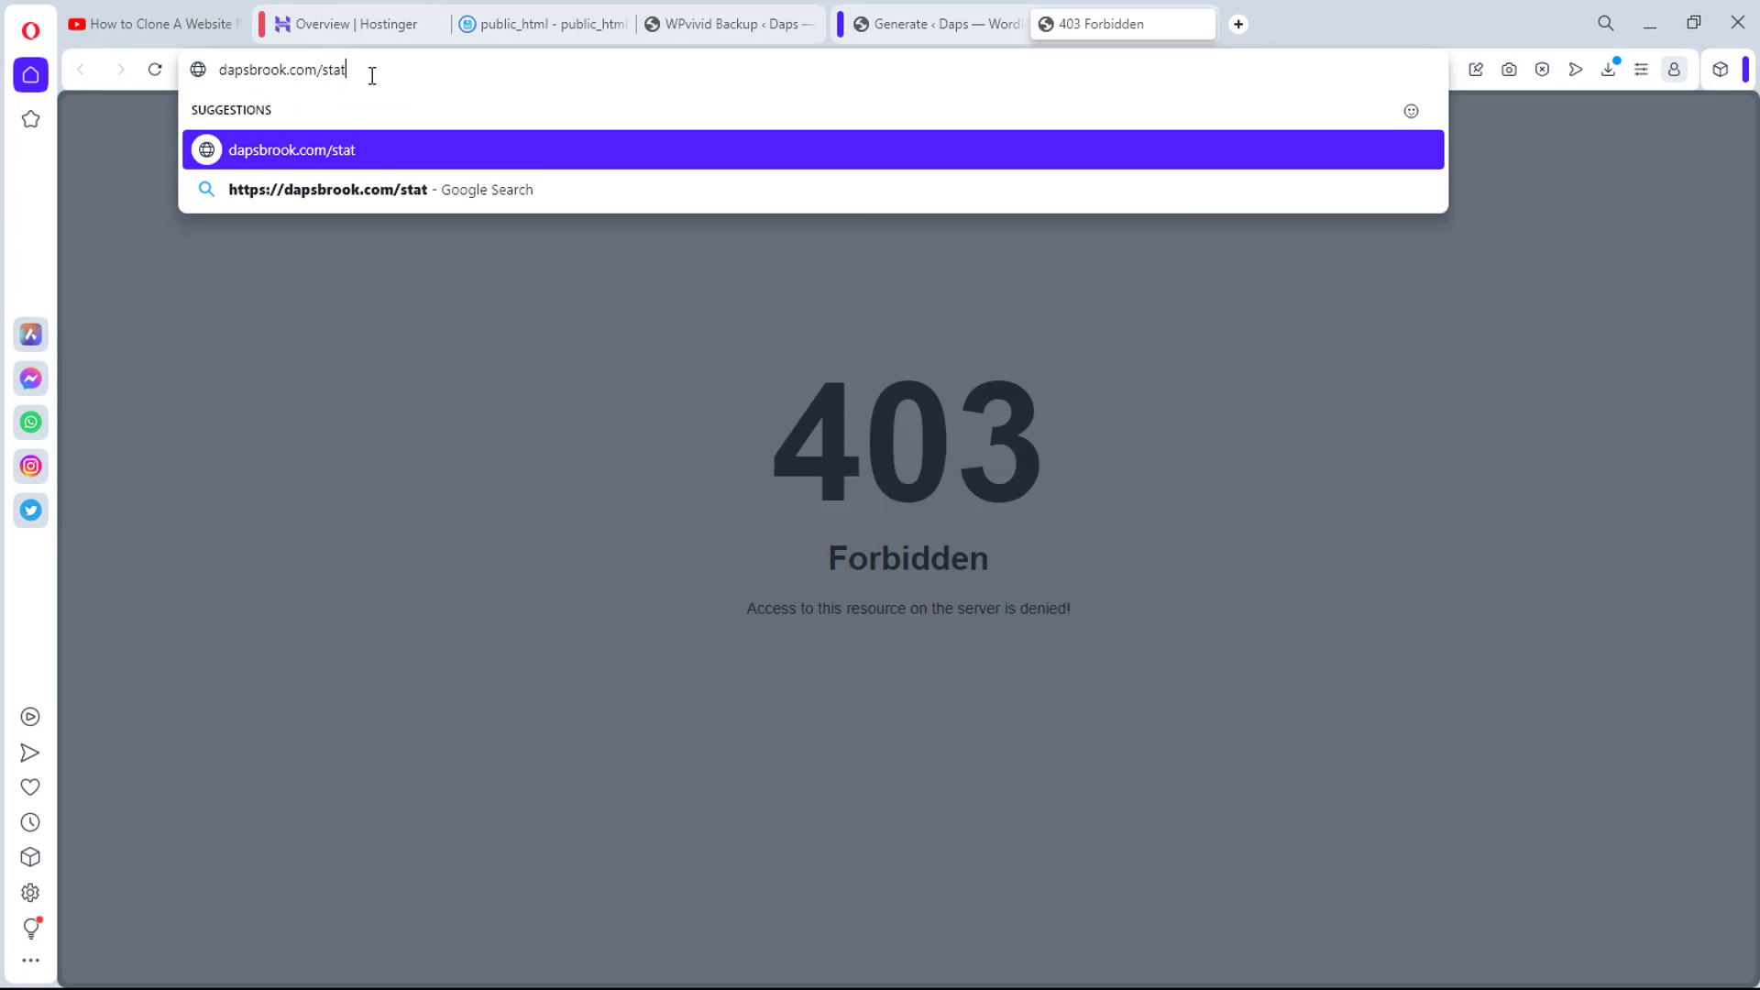
pyautogui.press('Return')
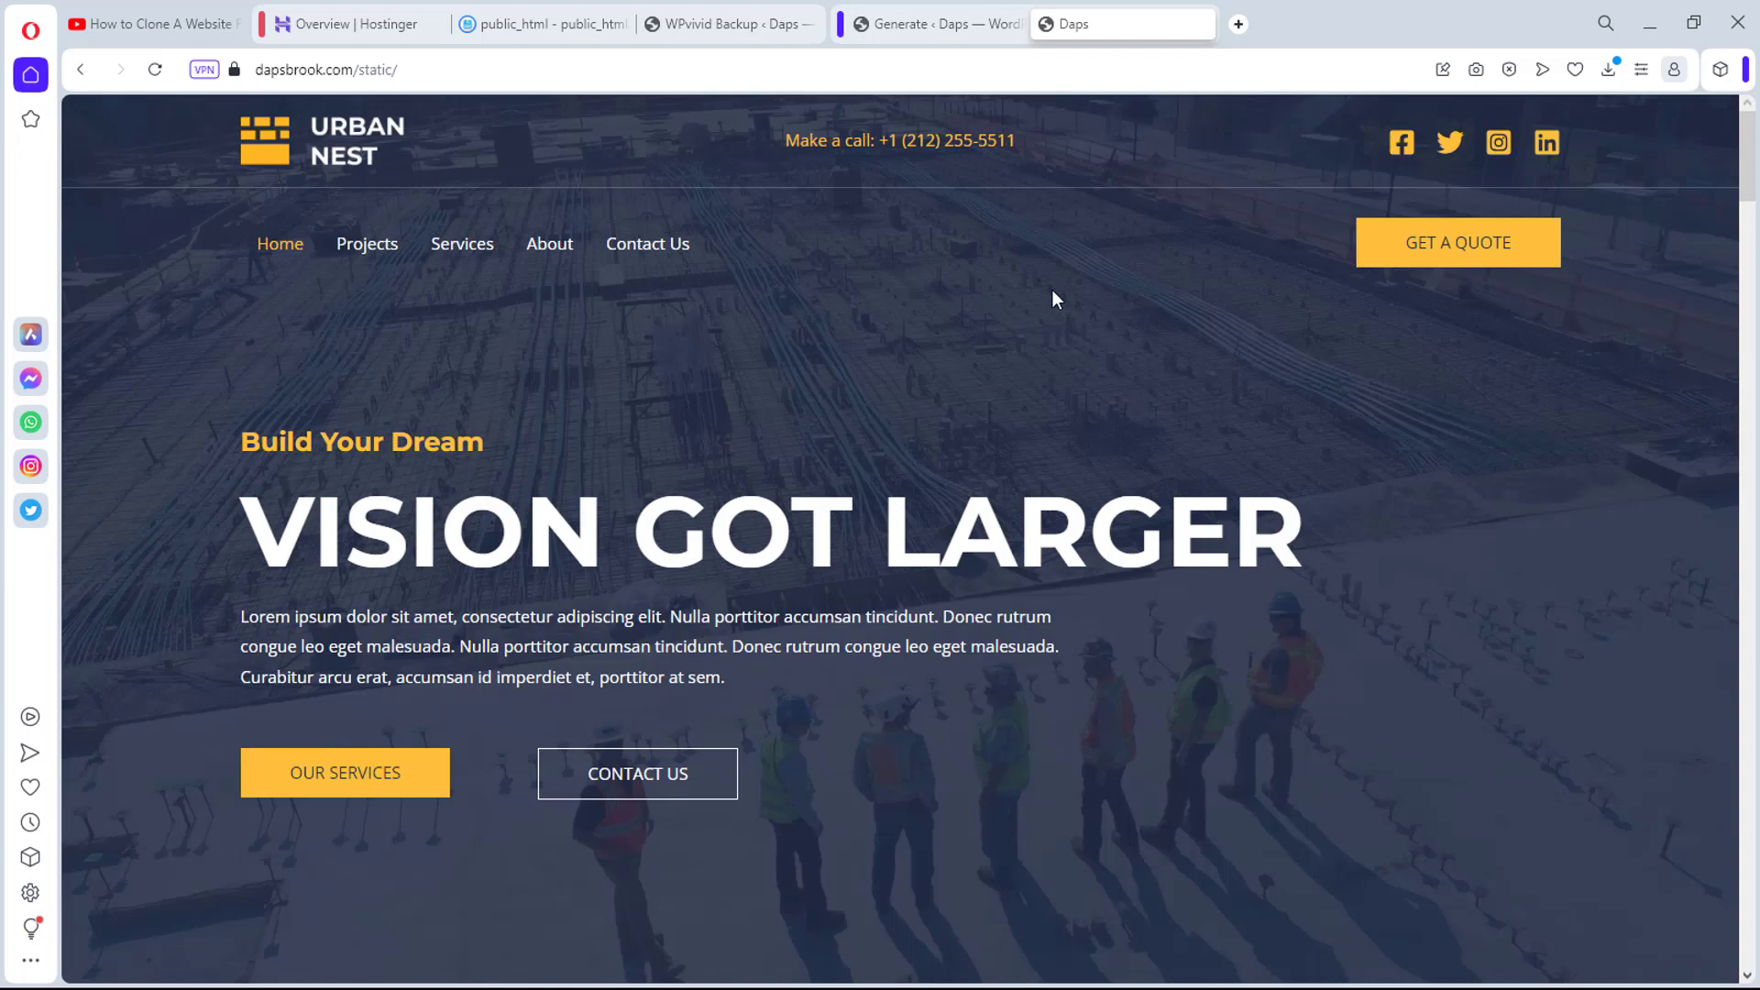
pyautogui.scroll(-5, 1064, 291)
pyautogui.scroll(5, 1076, 330)
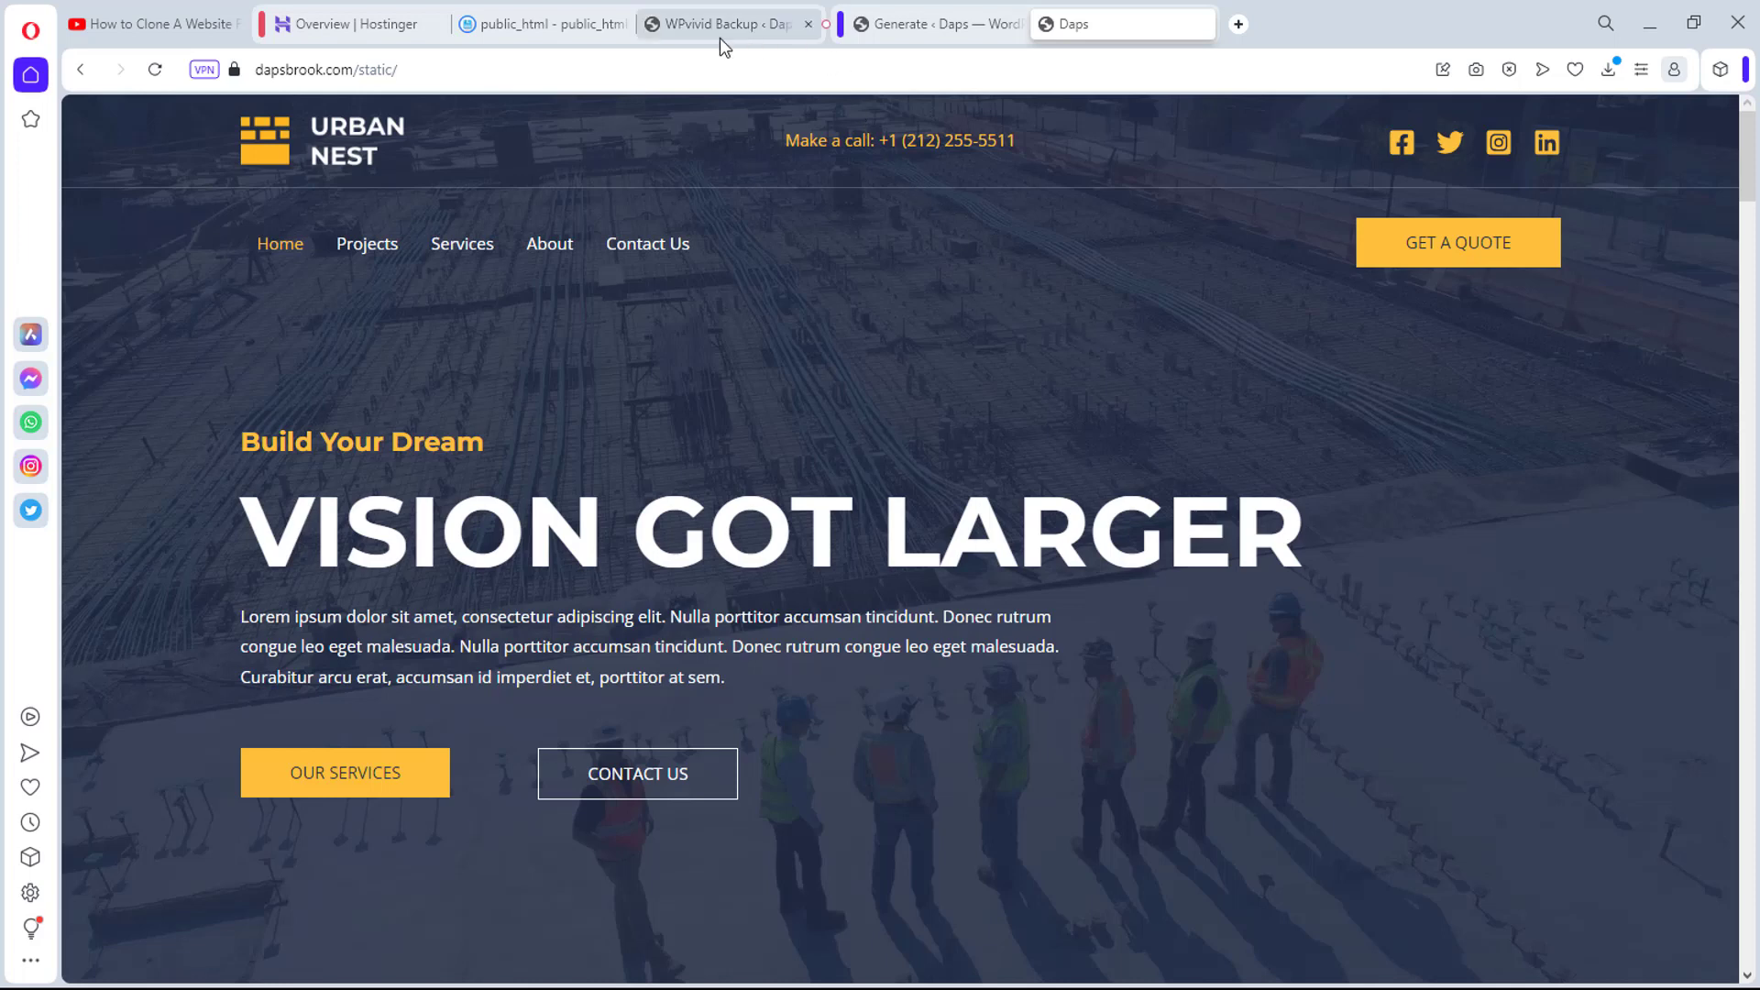
pyautogui.click(566, 26)
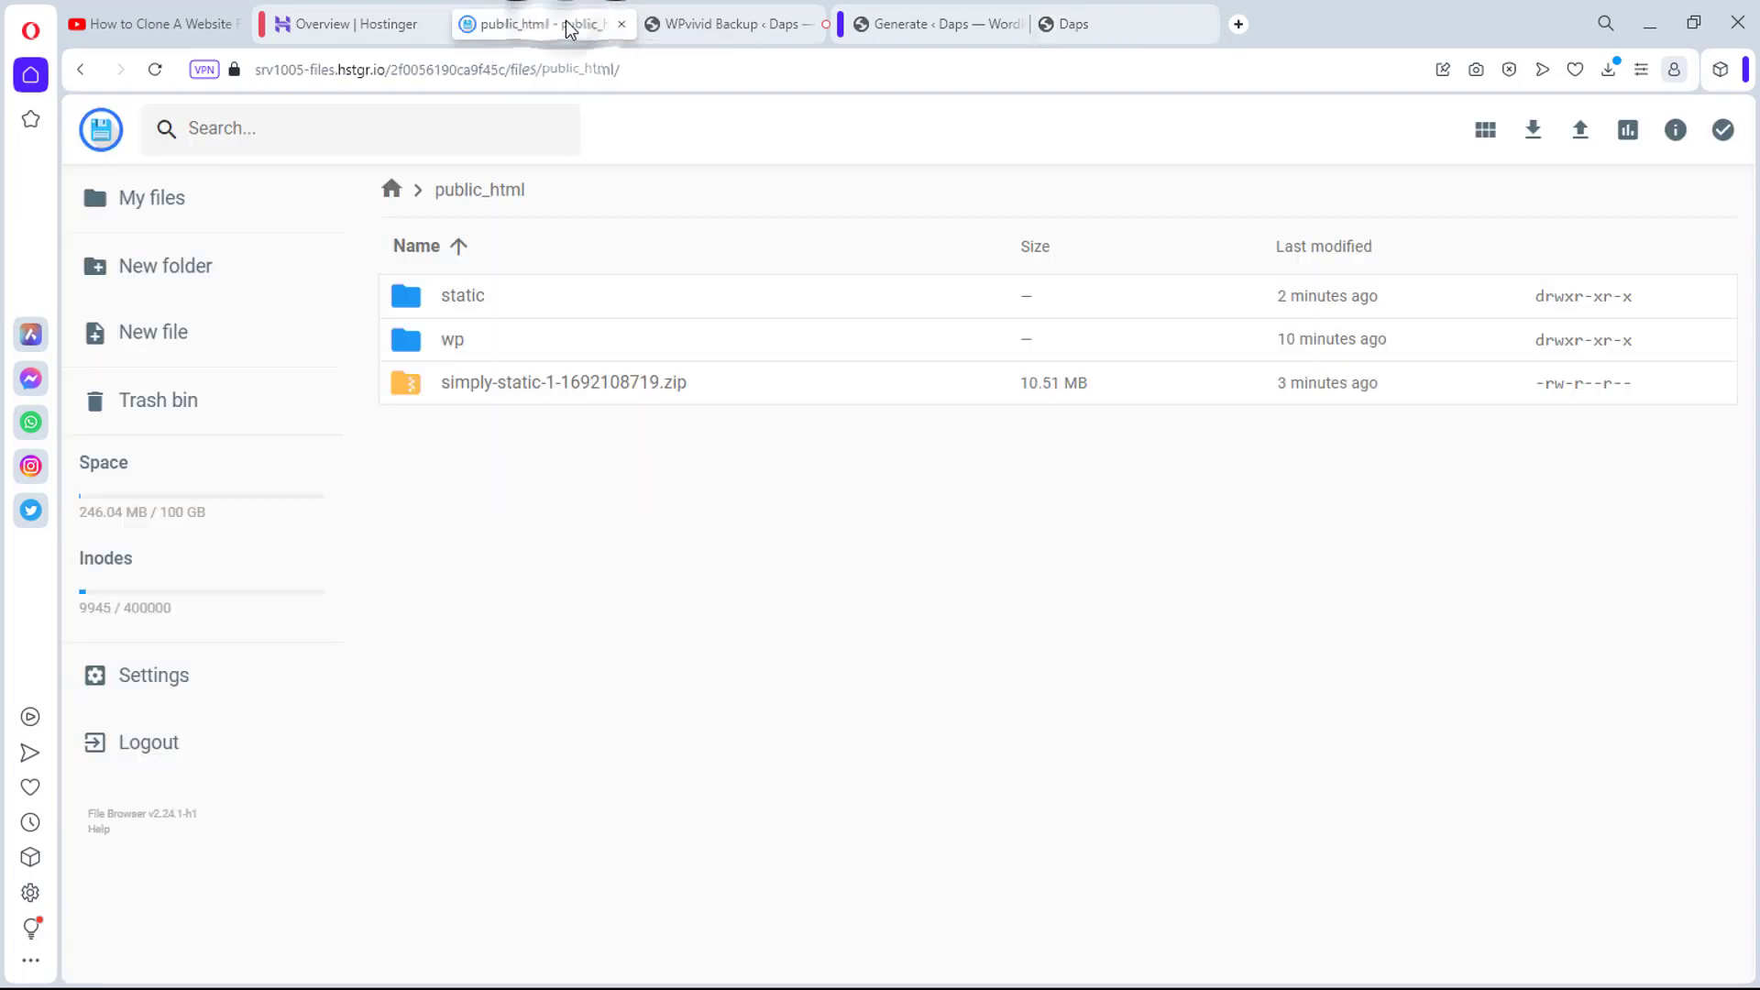
# Step: Move all 13 items from the static folder up into public_html
pyautogui.doubleClick(495, 296)
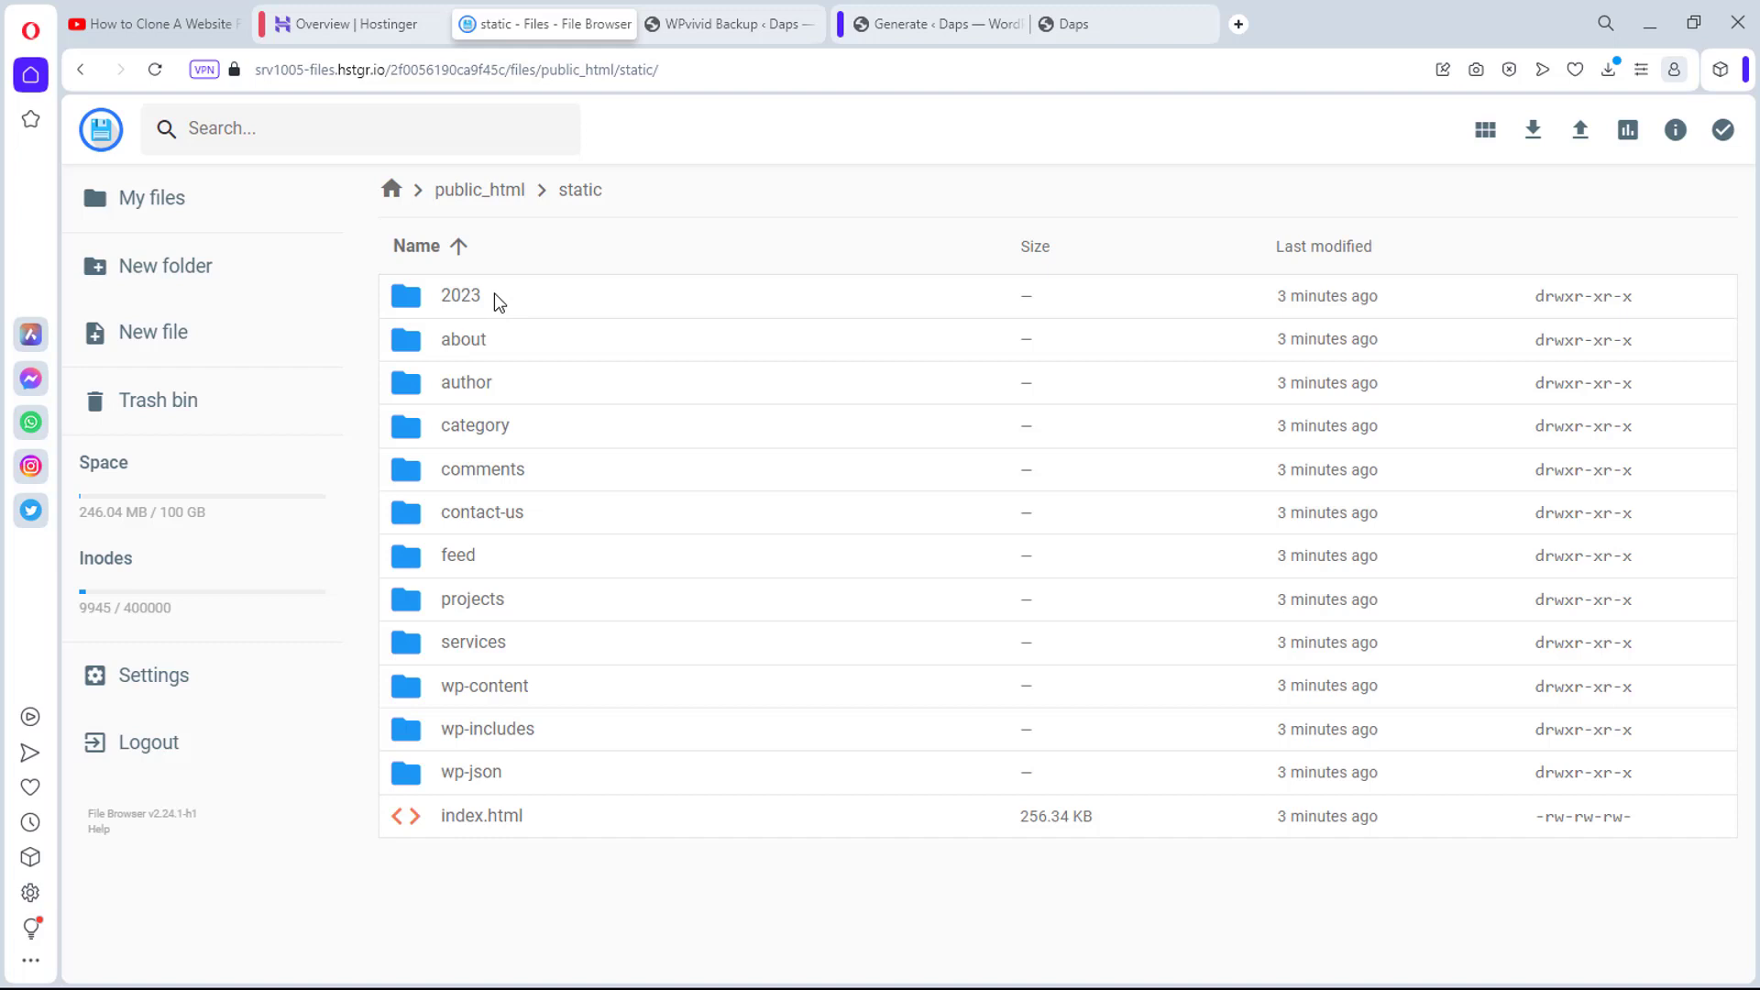
pyautogui.click(573, 819)
pyautogui.hotkey('ctrl', 'a')
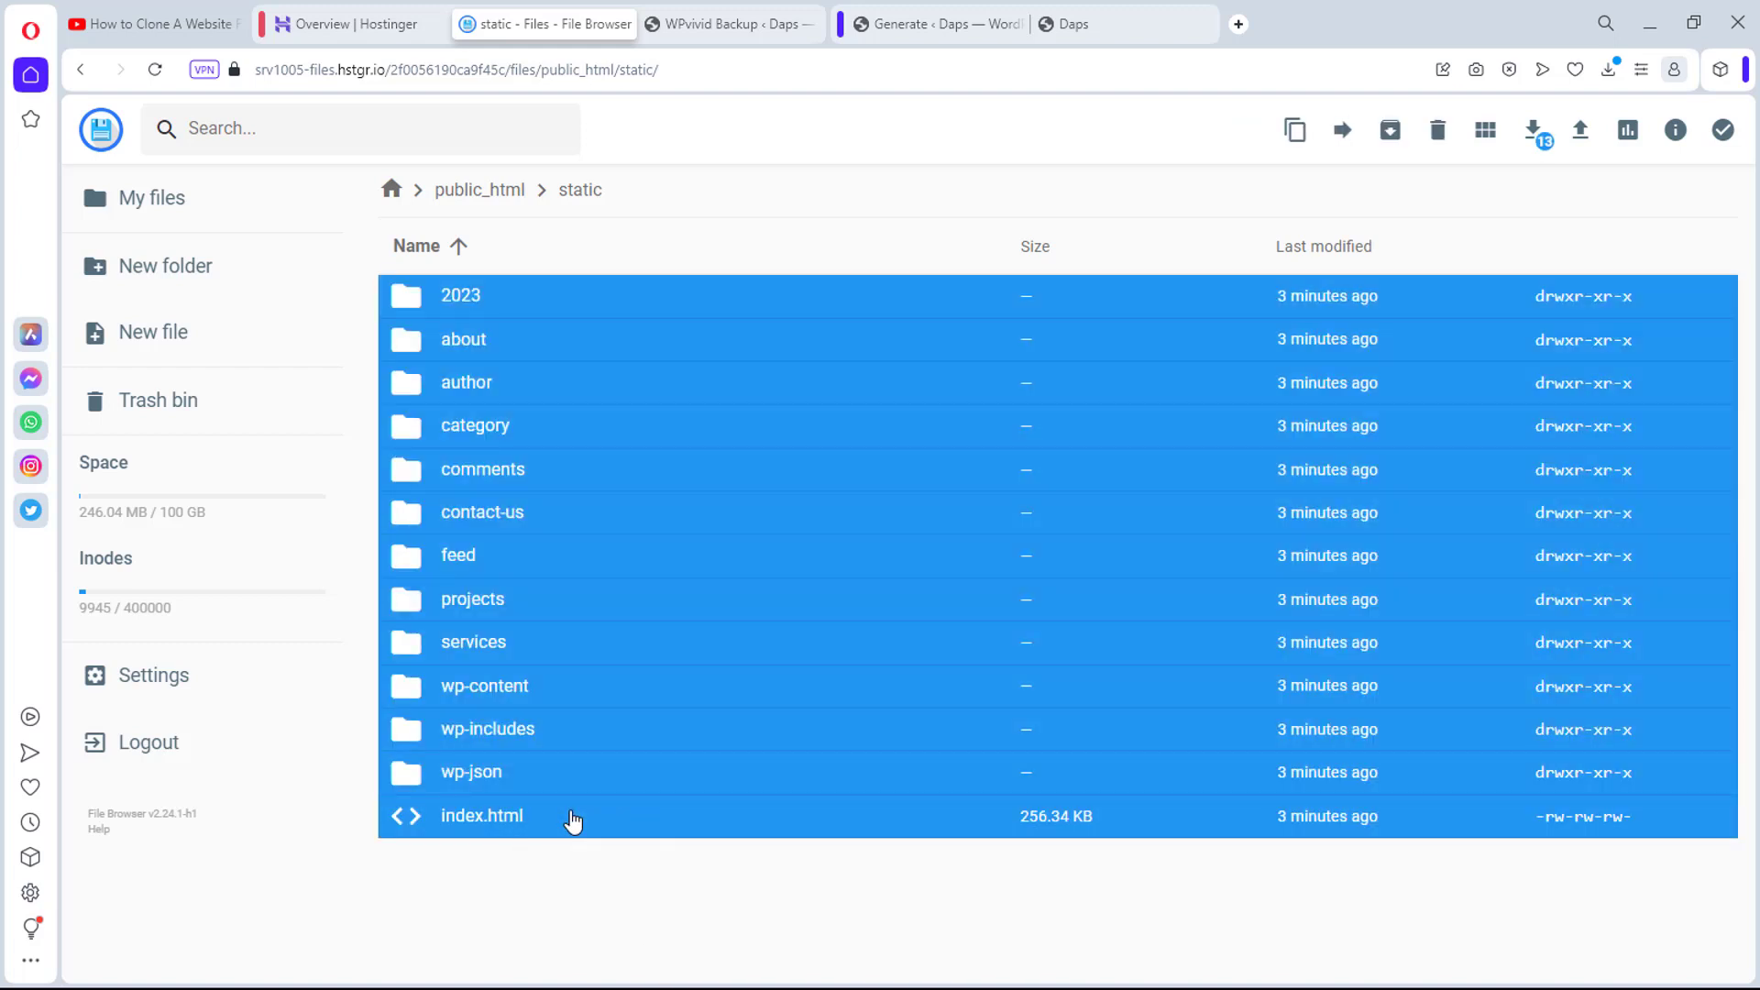
pyautogui.rightClick(600, 592)
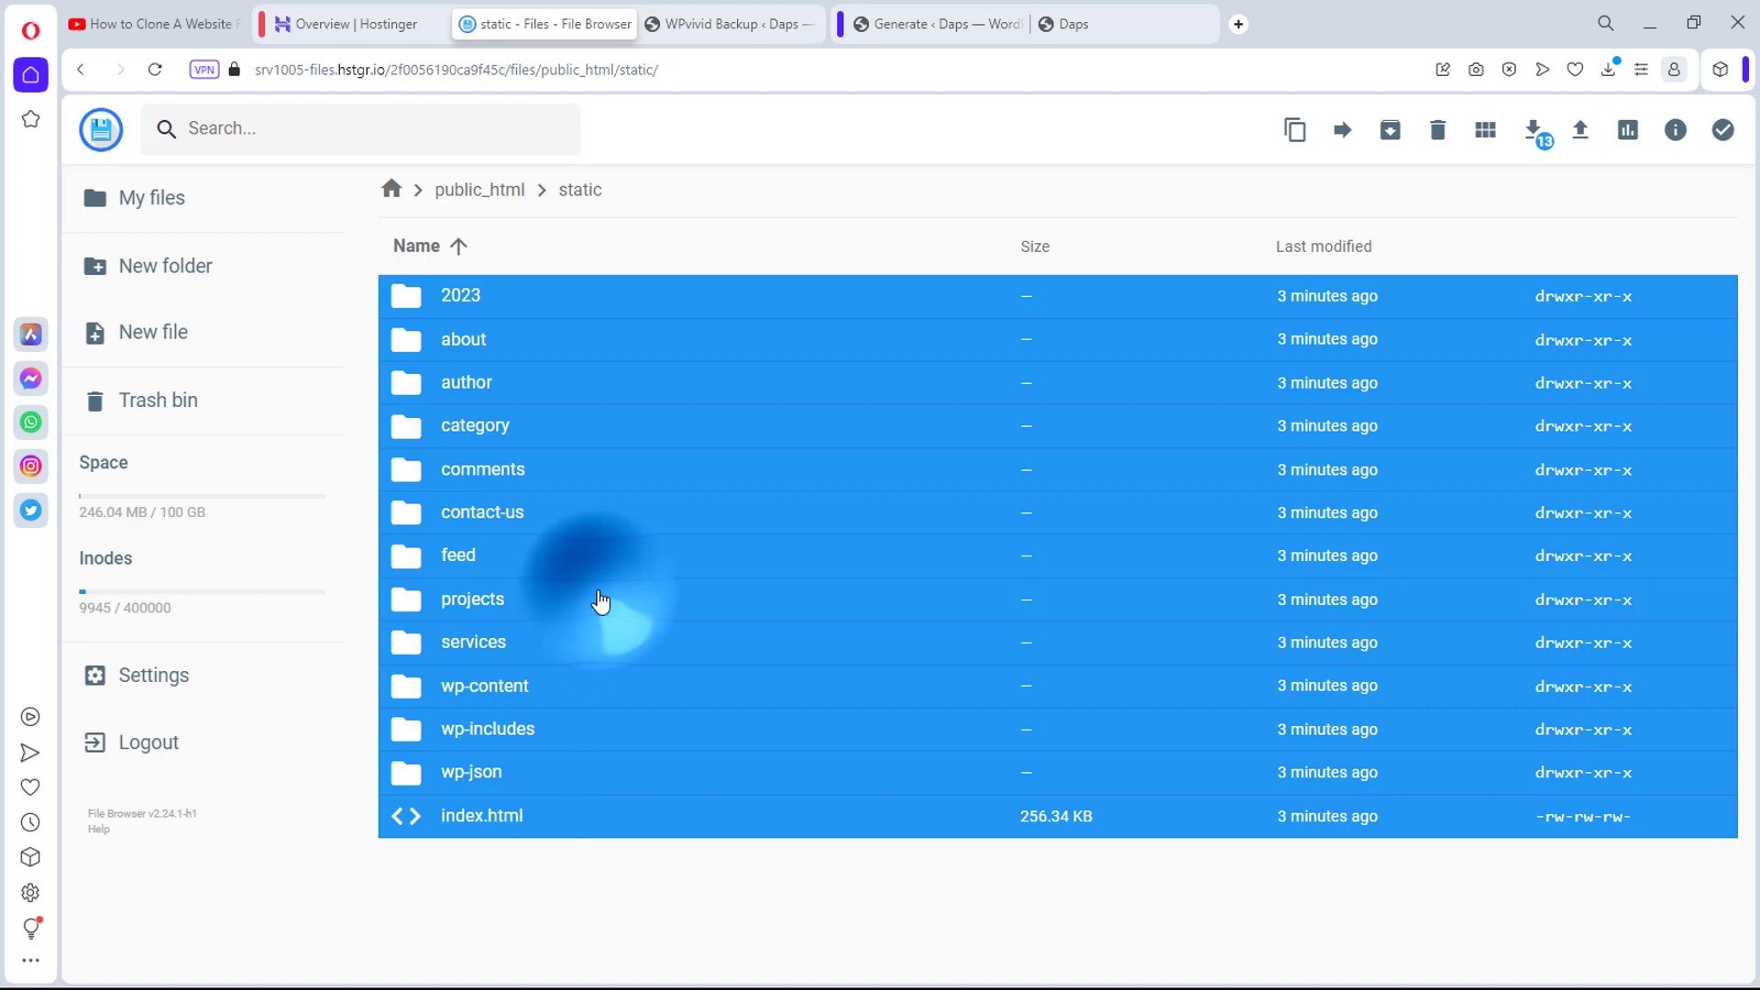
pyautogui.click(683, 706)
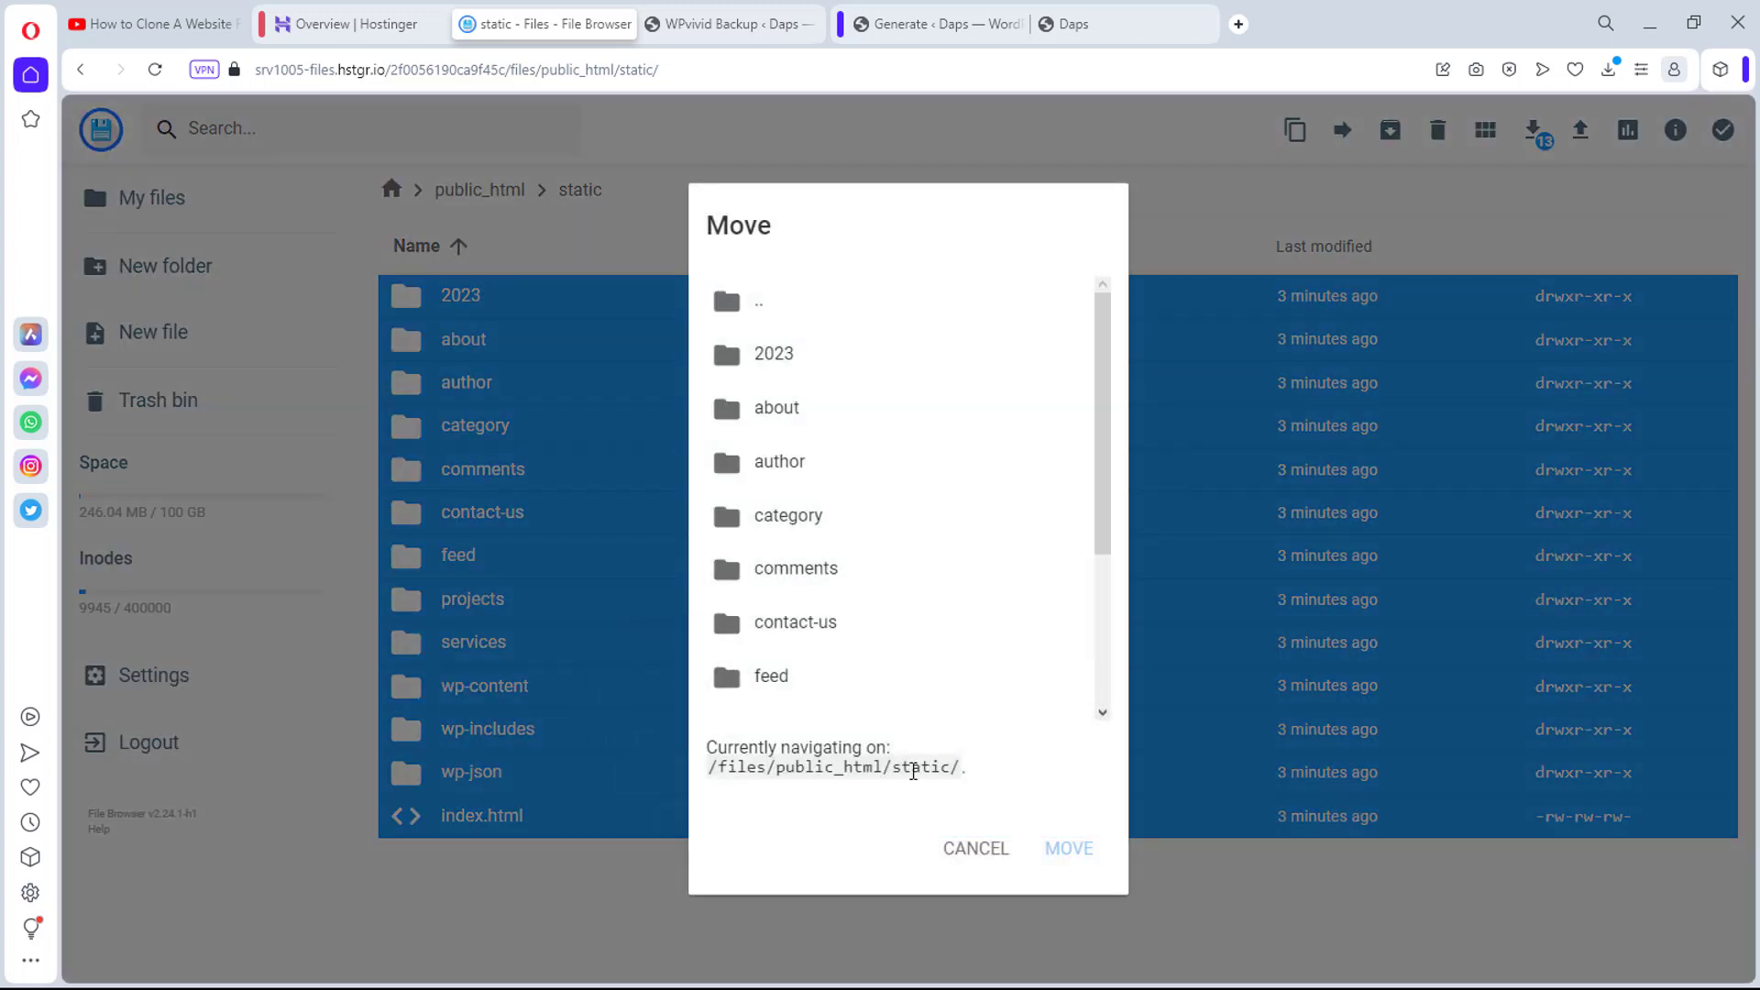
pyautogui.doubleClick(721, 300)
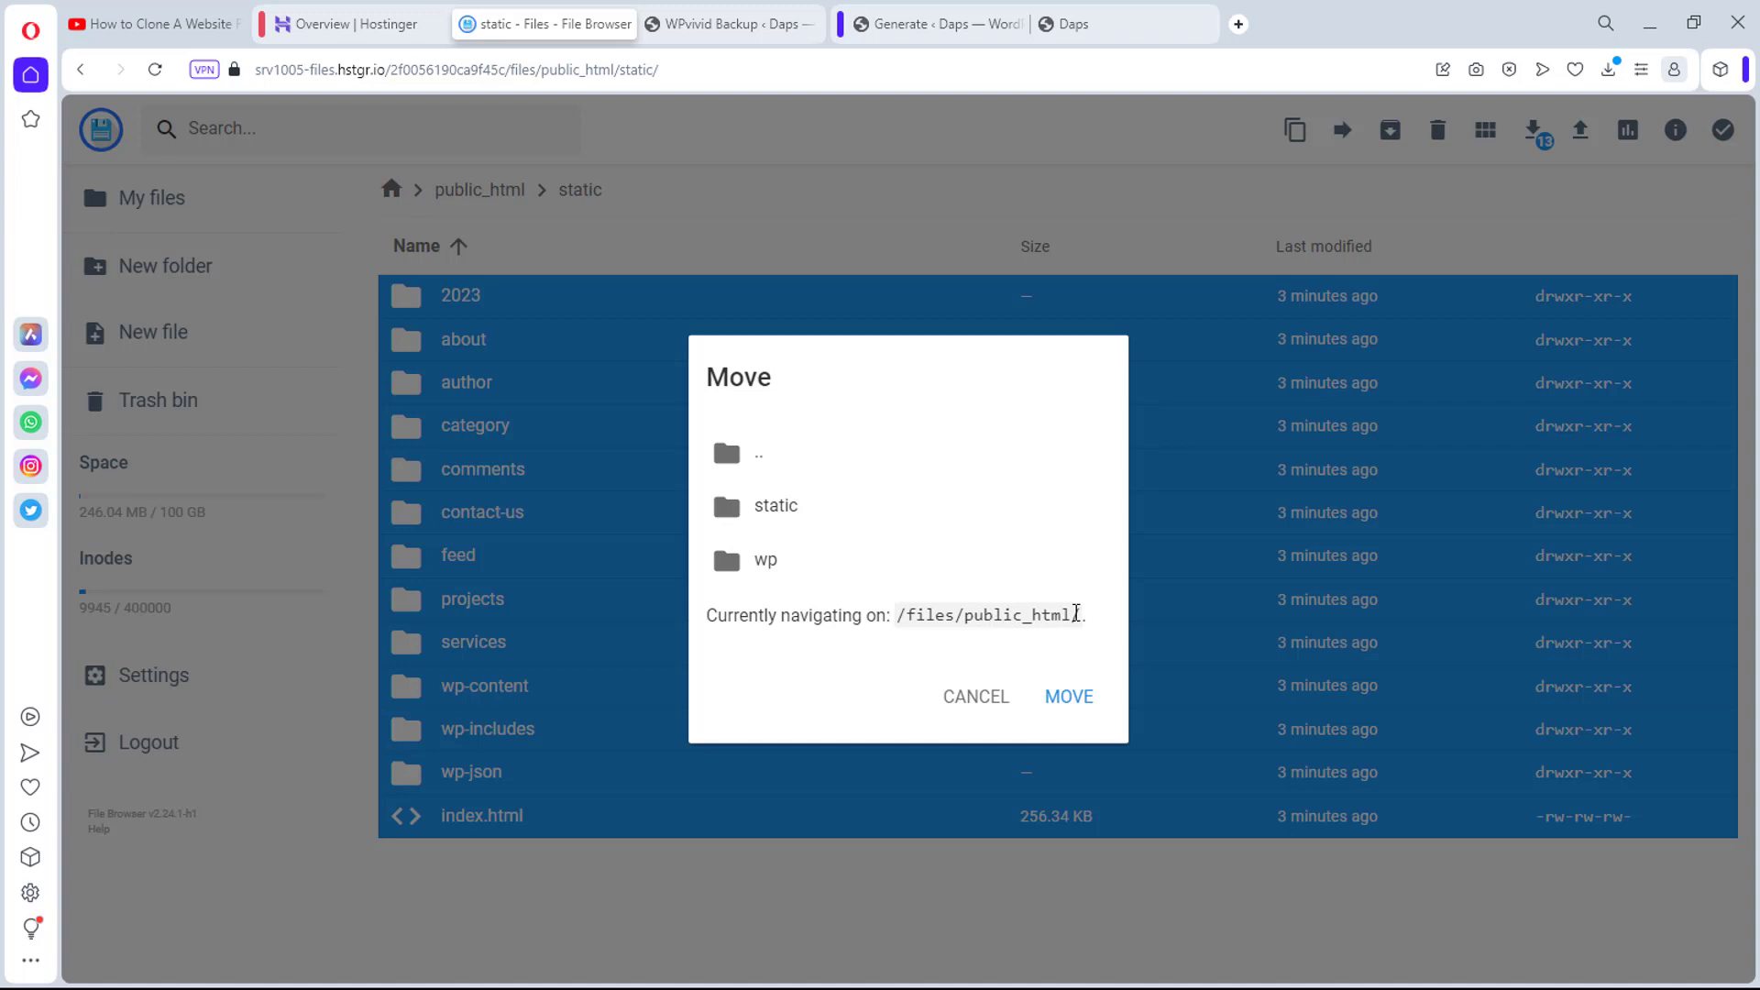
pyautogui.click(1069, 702)
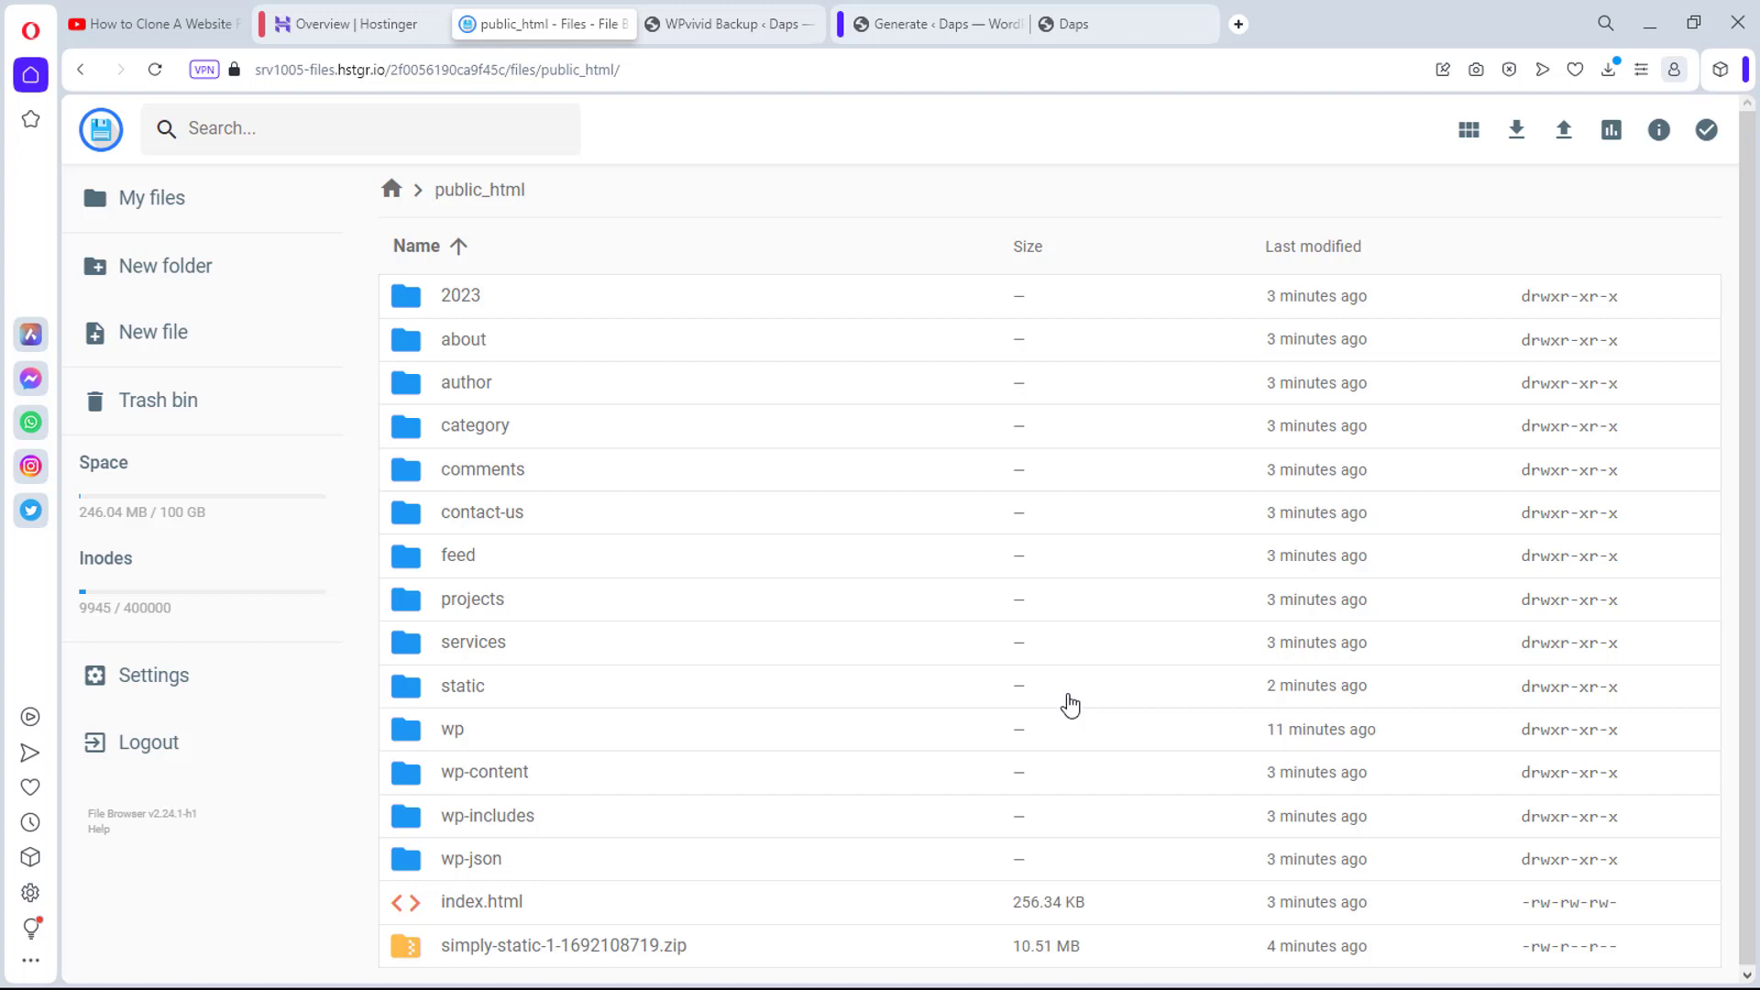
# Step: Delete the emptied static folder and go back to the live site tab
pyautogui.click(504, 689)
pyautogui.press('Delete')
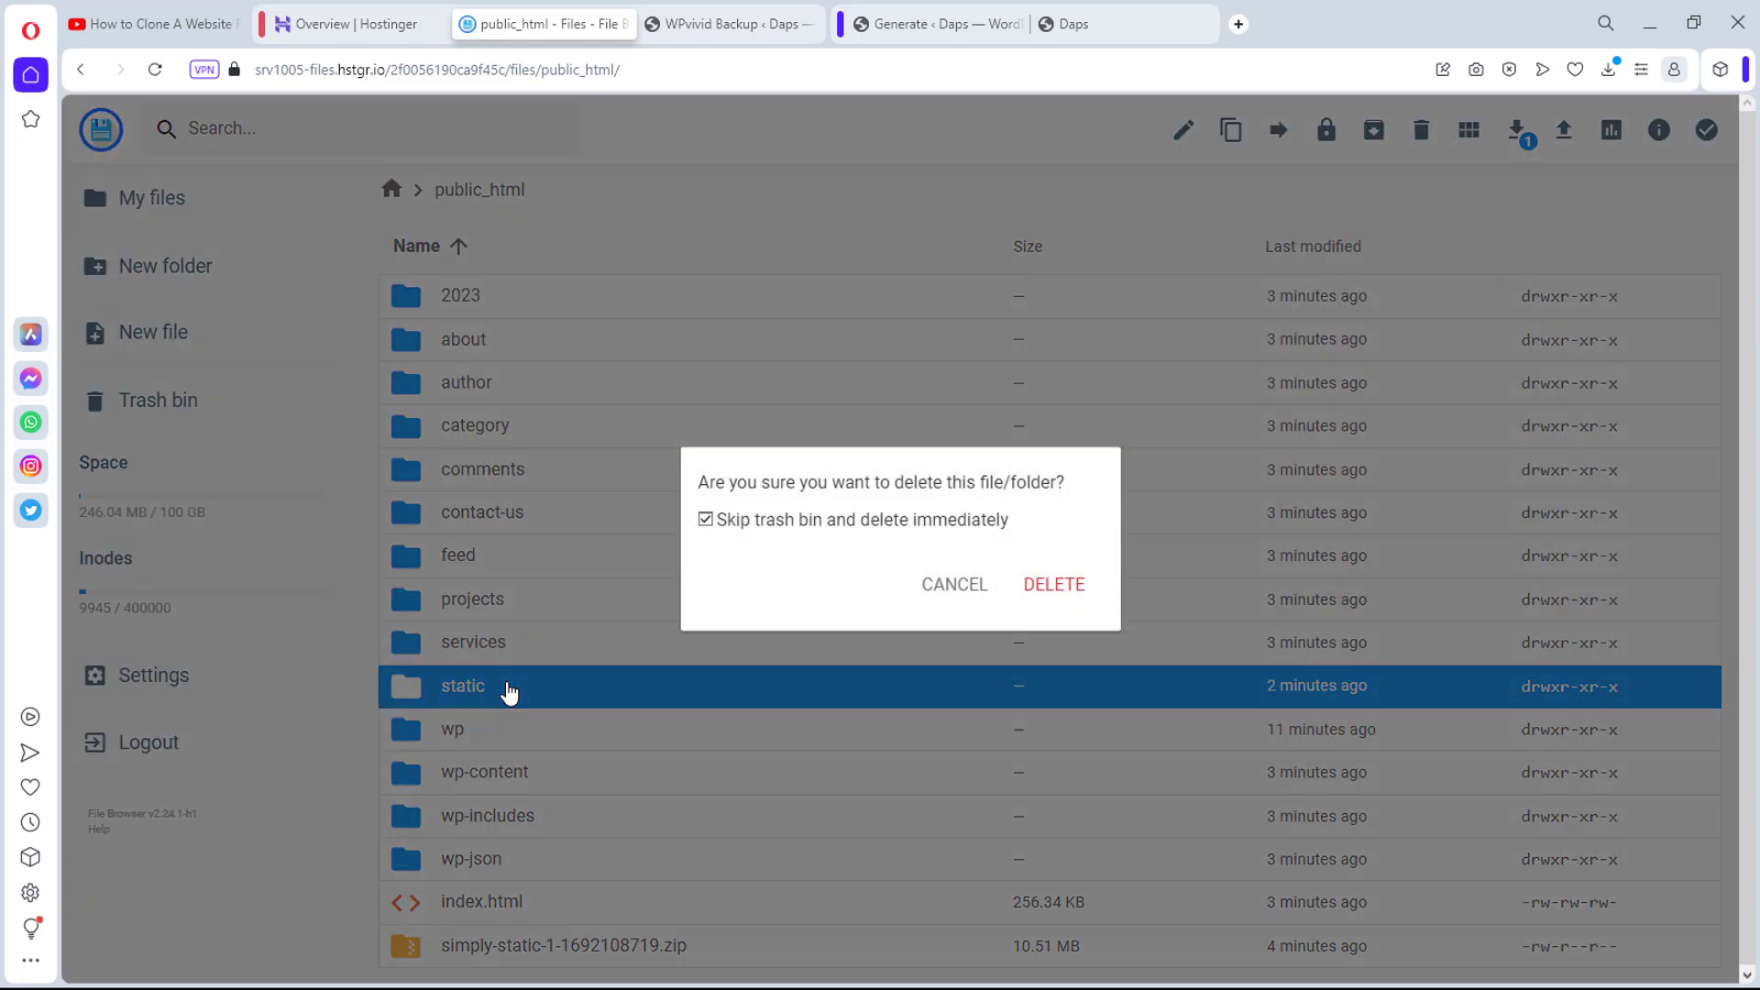
pyautogui.click(1056, 587)
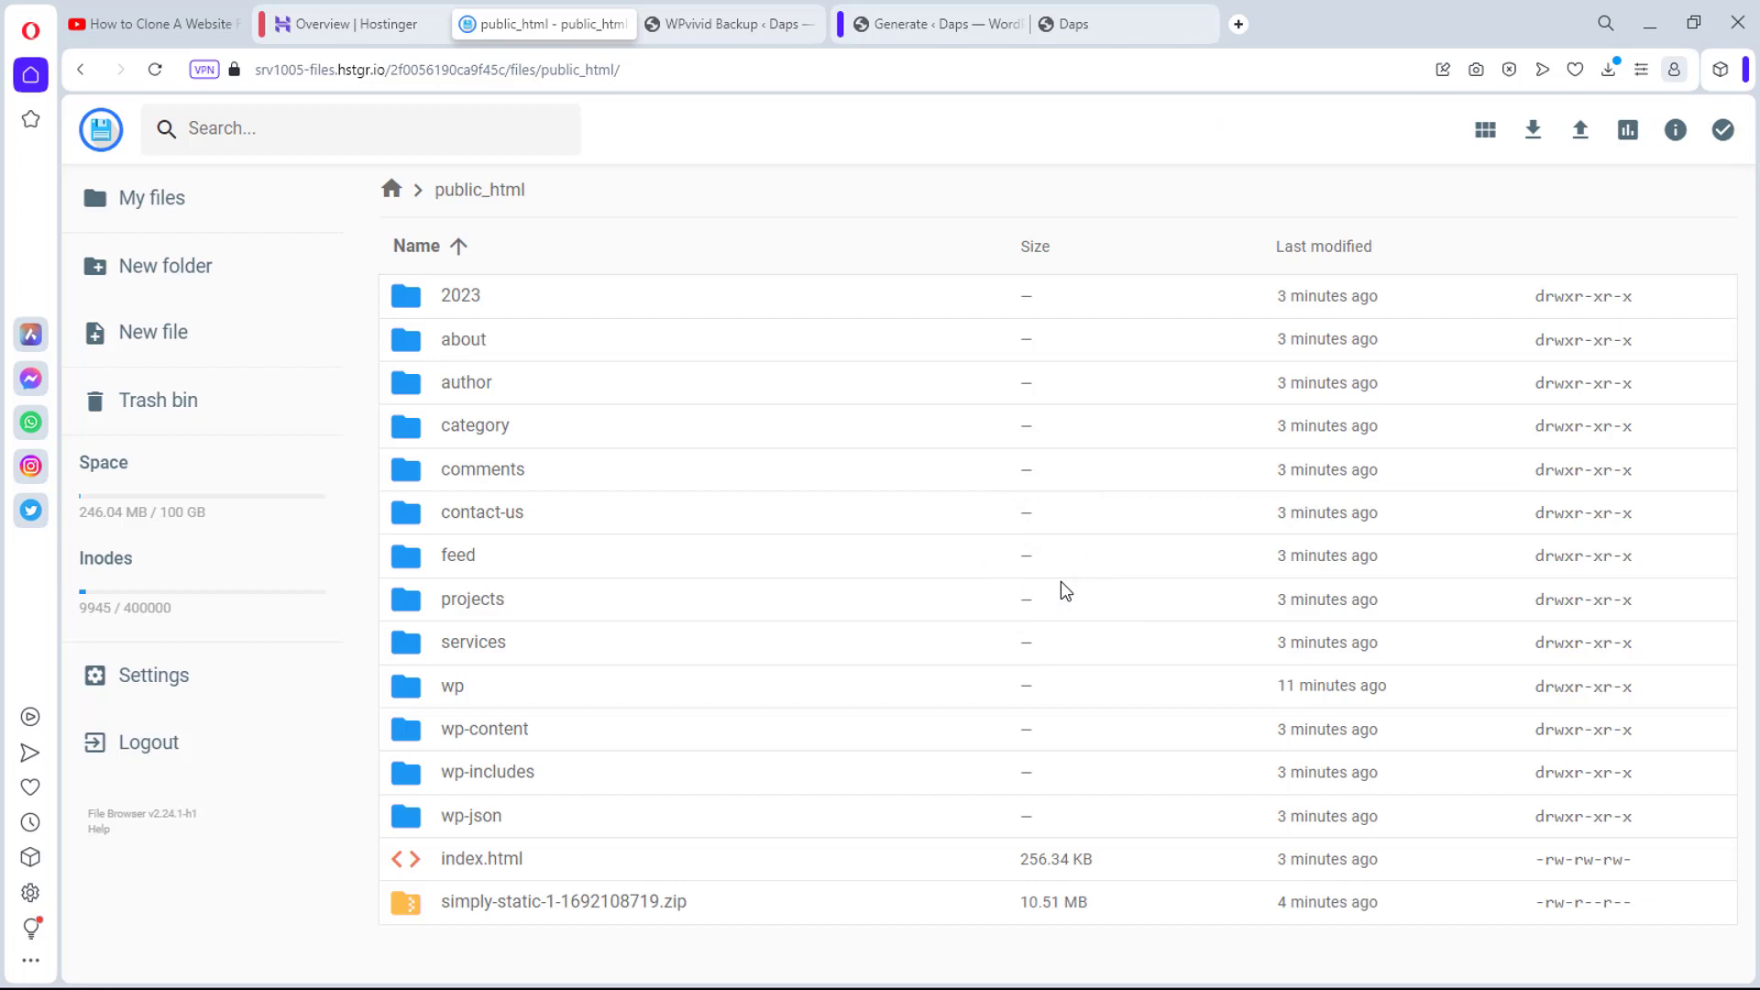
pyautogui.click(1084, 22)
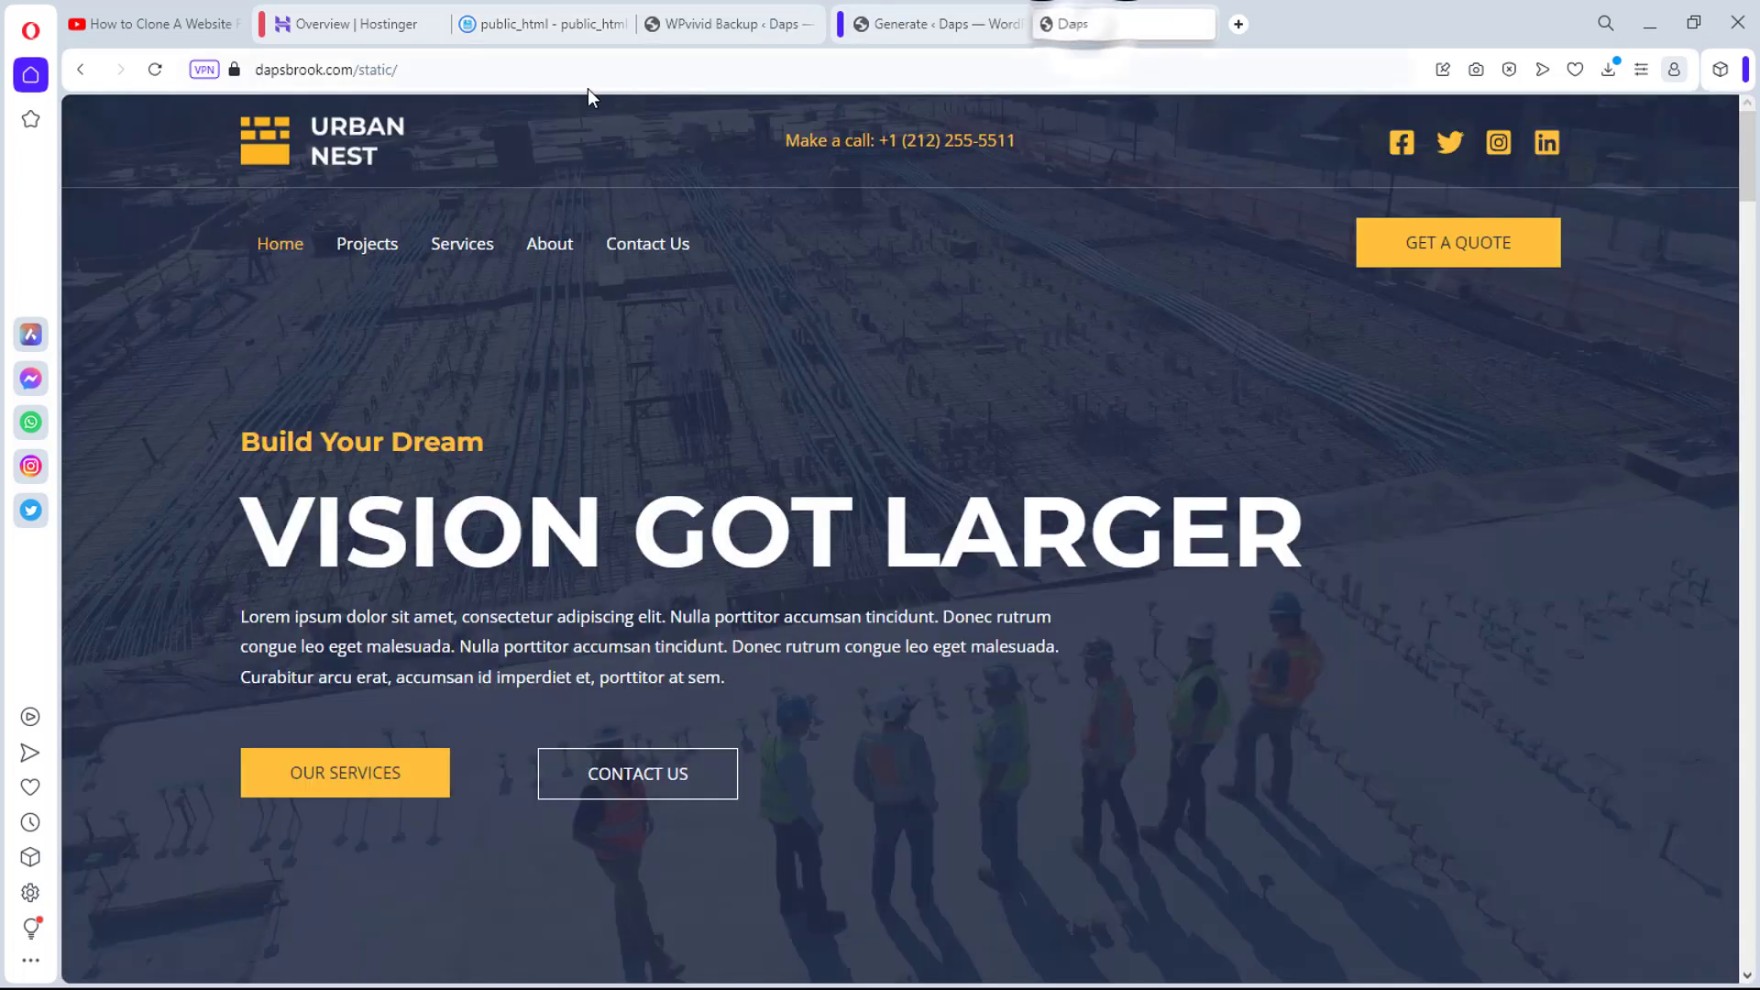
# Step: Load the static Urban Nest site at plain dapsbrook.com by removing /static/ from the address
pyautogui.moveTo(400, 69); pyautogui.dragTo(356, 76)
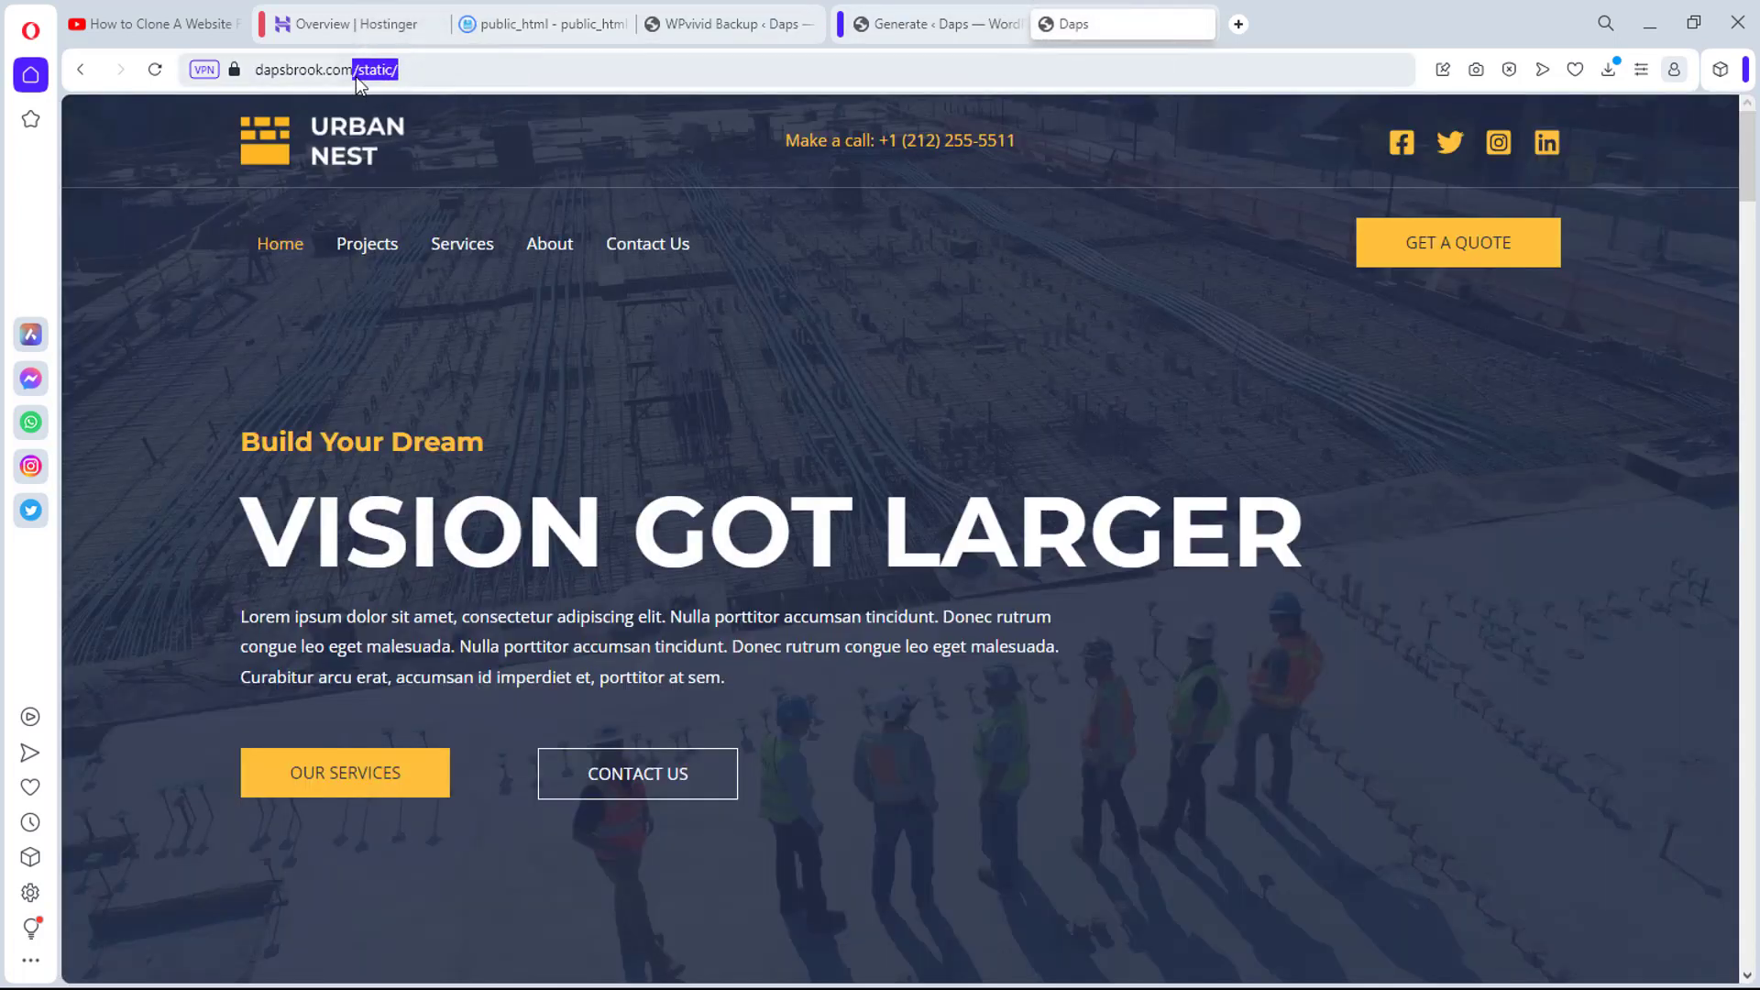
pyautogui.press('BackSpace')
pyautogui.press('Return')
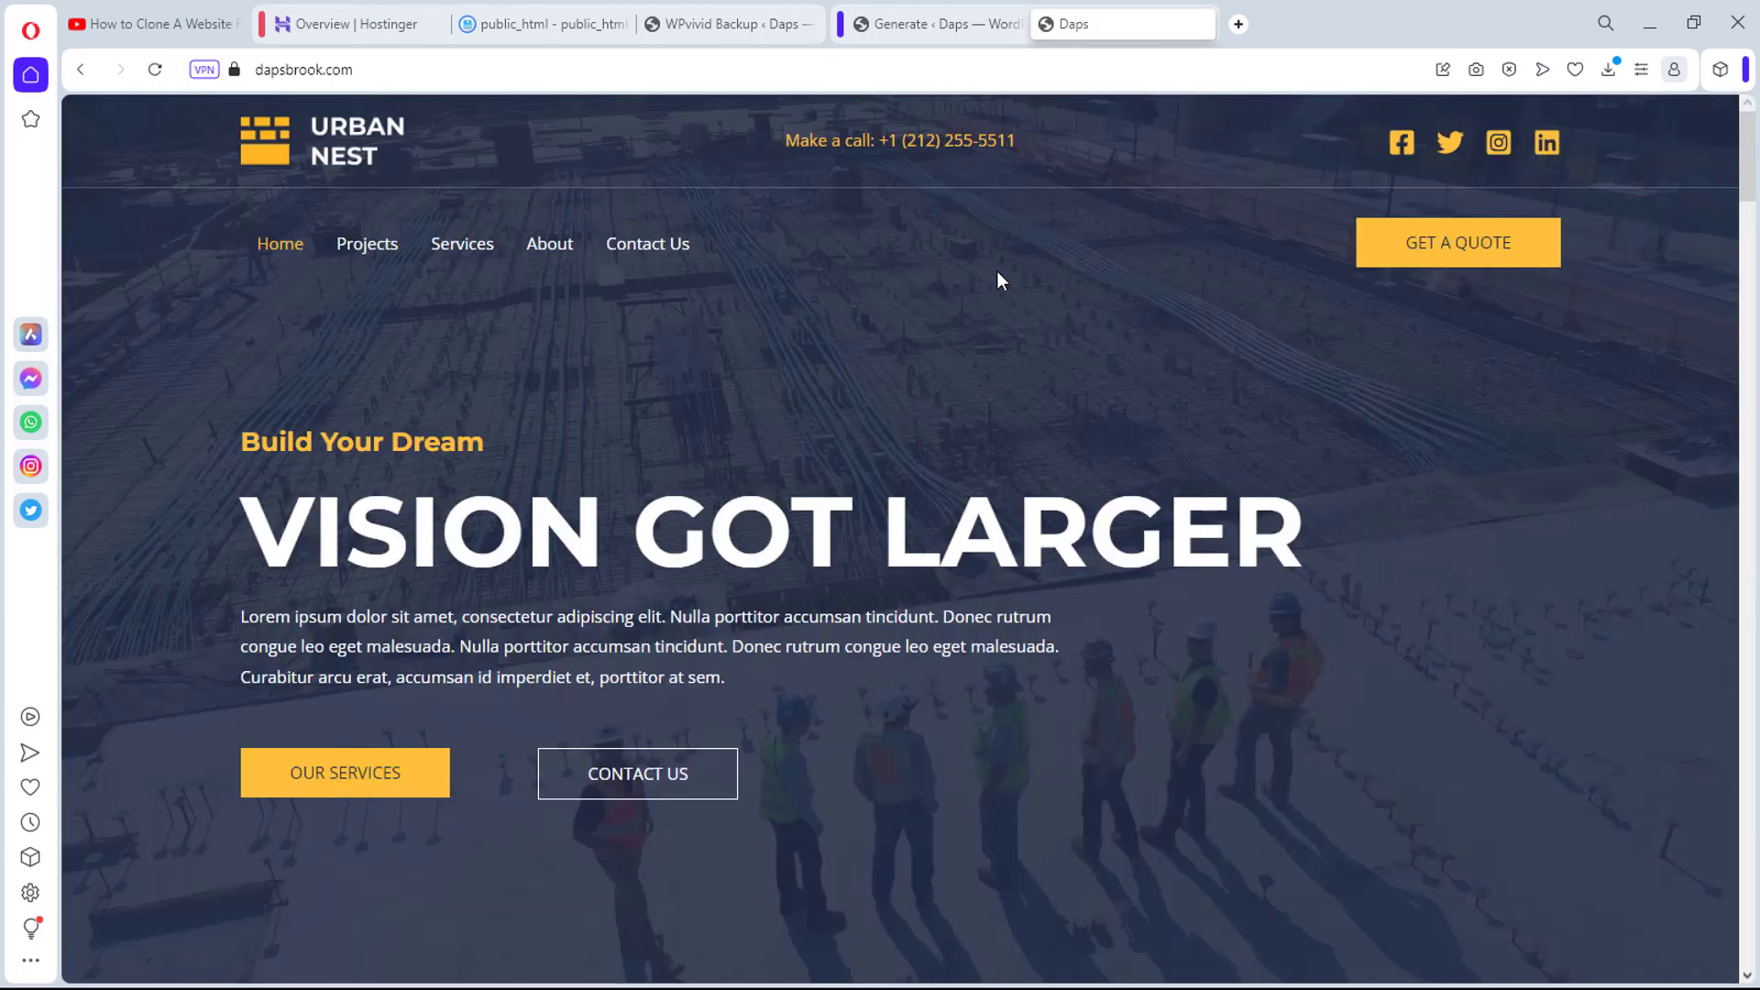
pyautogui.scroll(-15, 999, 280)
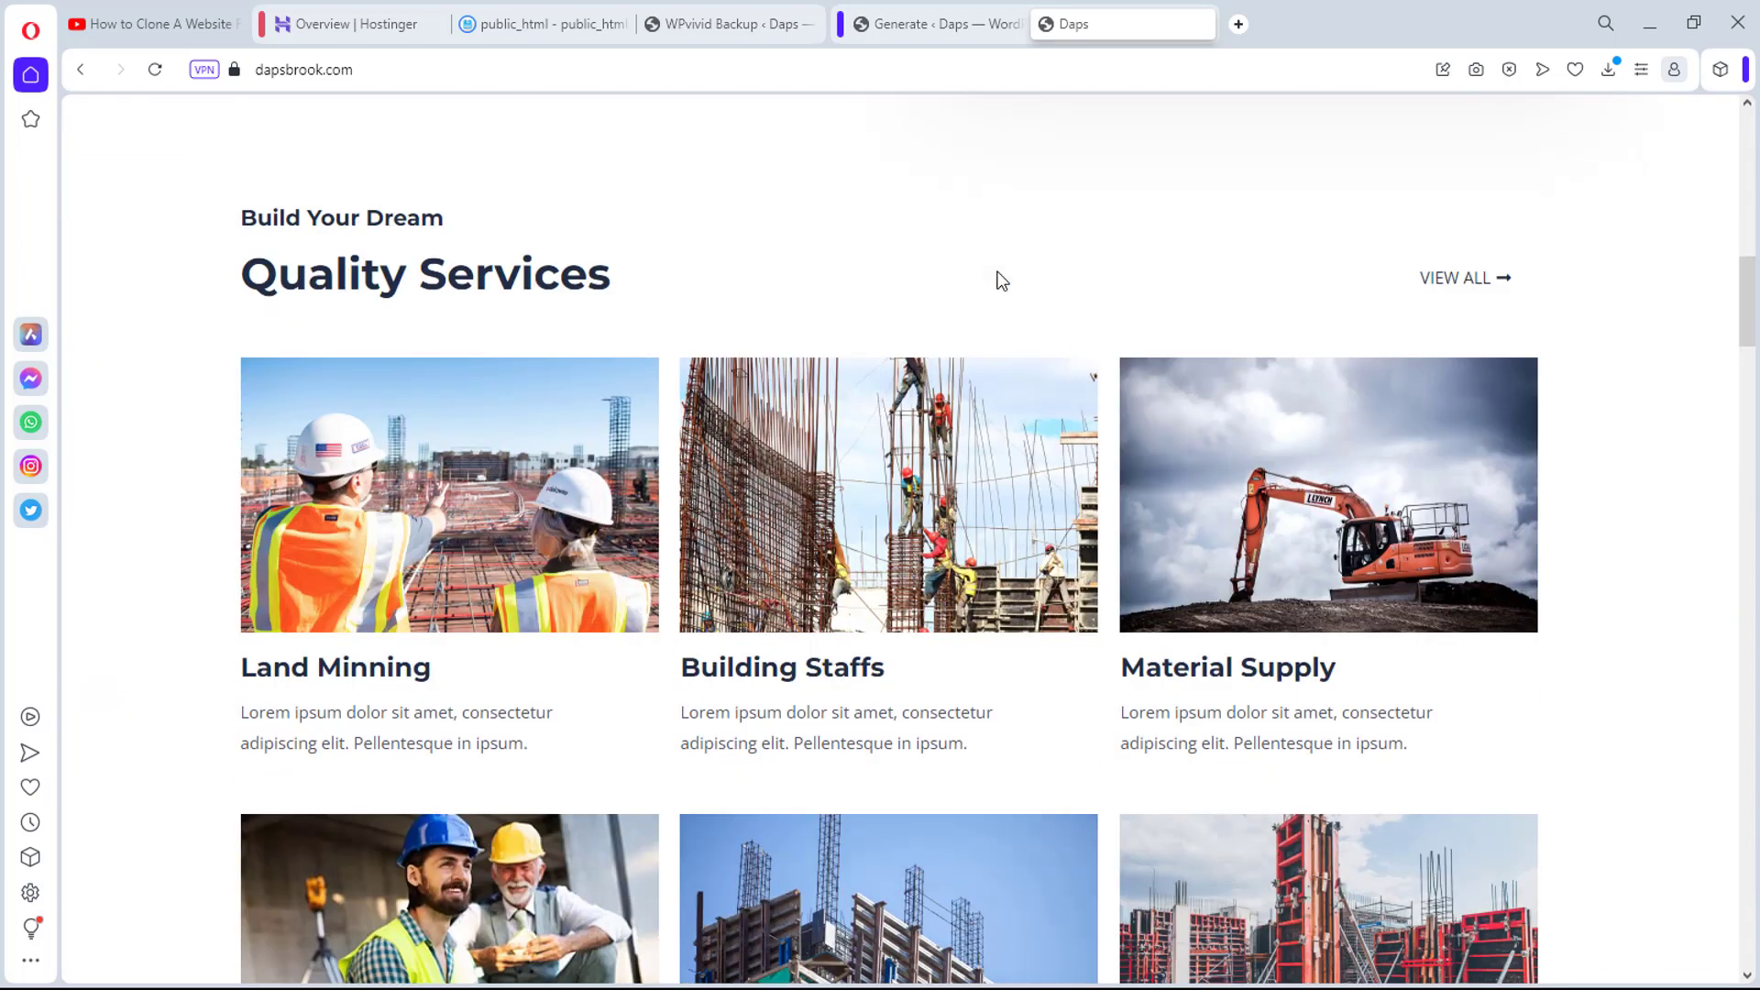
pyautogui.scroll(-15, 1003, 280)
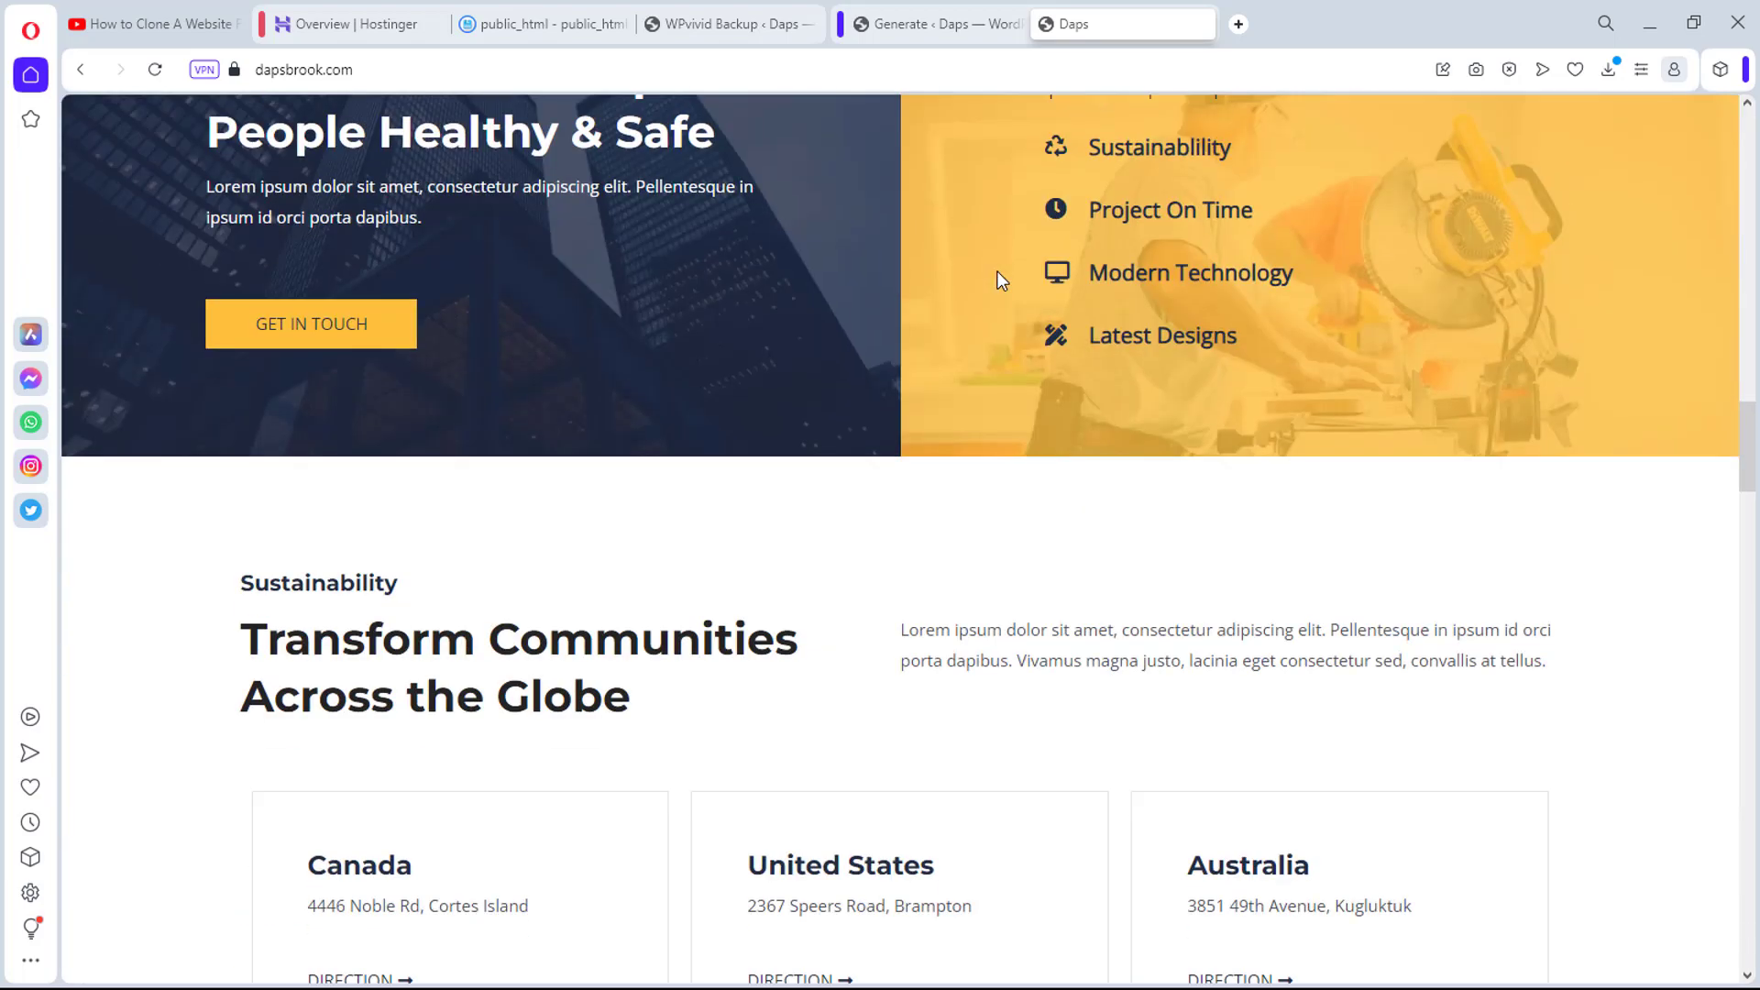
pyautogui.scroll(-5, 998, 275)
pyautogui.scroll(12, 998, 275)
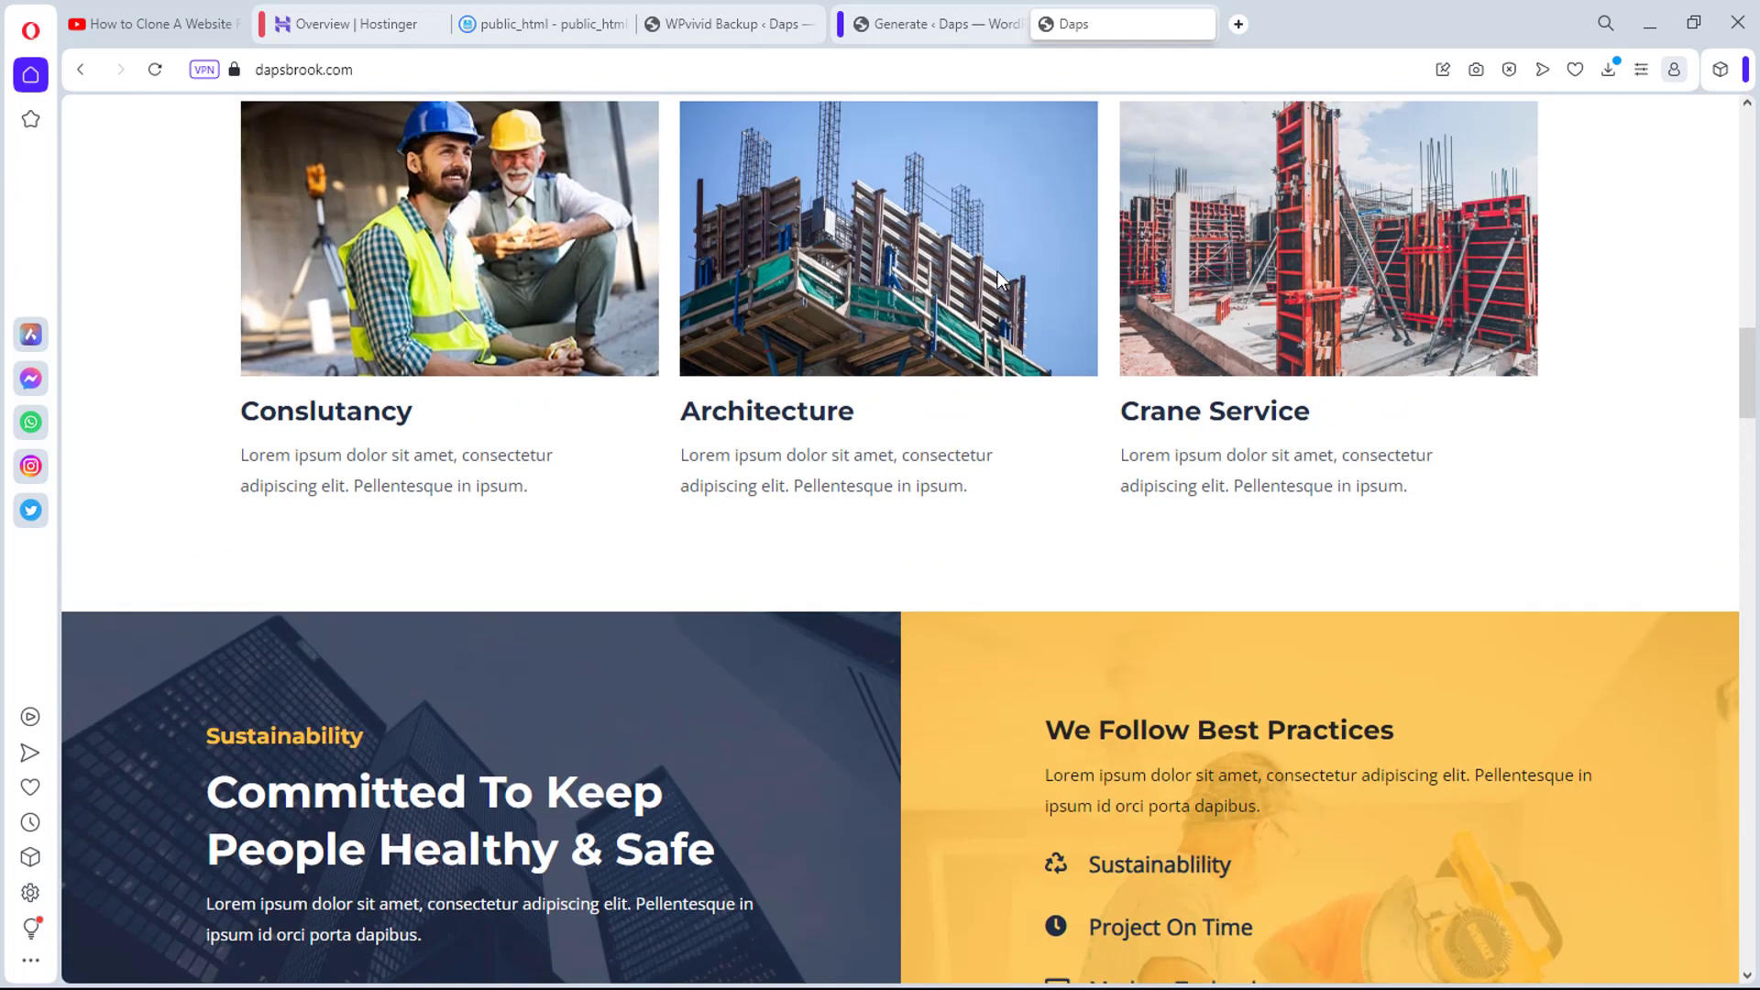
pyautogui.scroll(18, 998, 275)
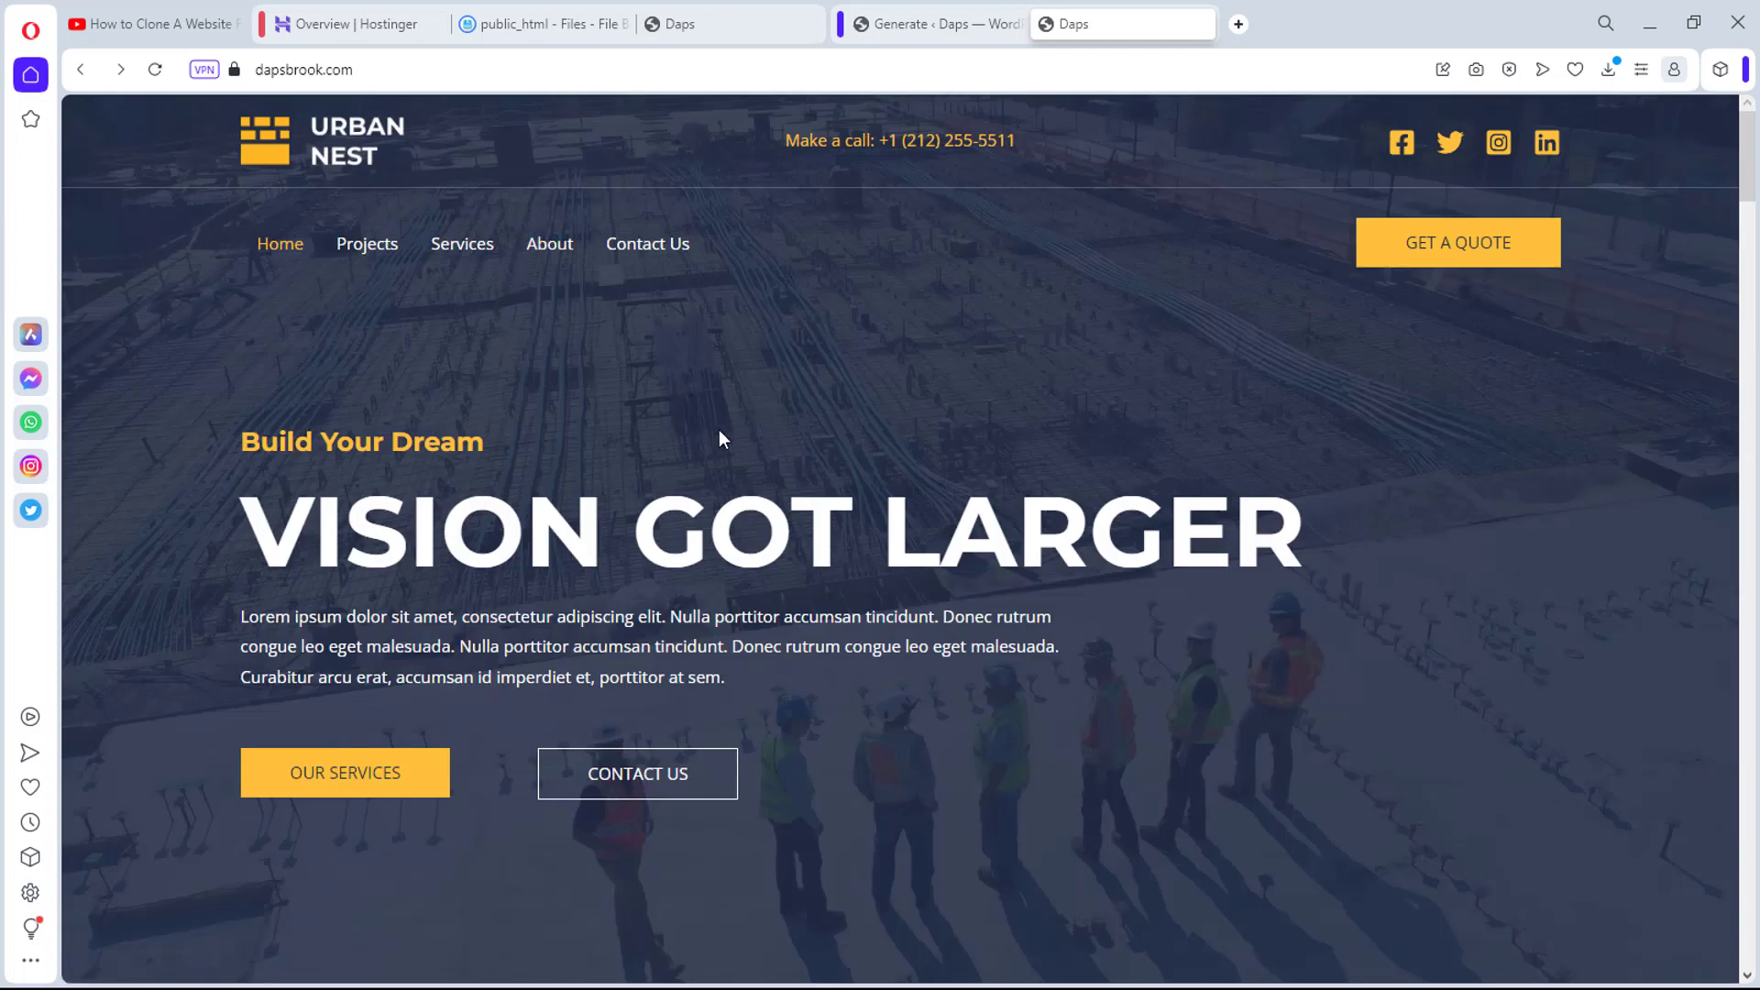
# Step: Check the static site's Services, About and Contact Us pages, then return home
pyautogui.click(379, 780)
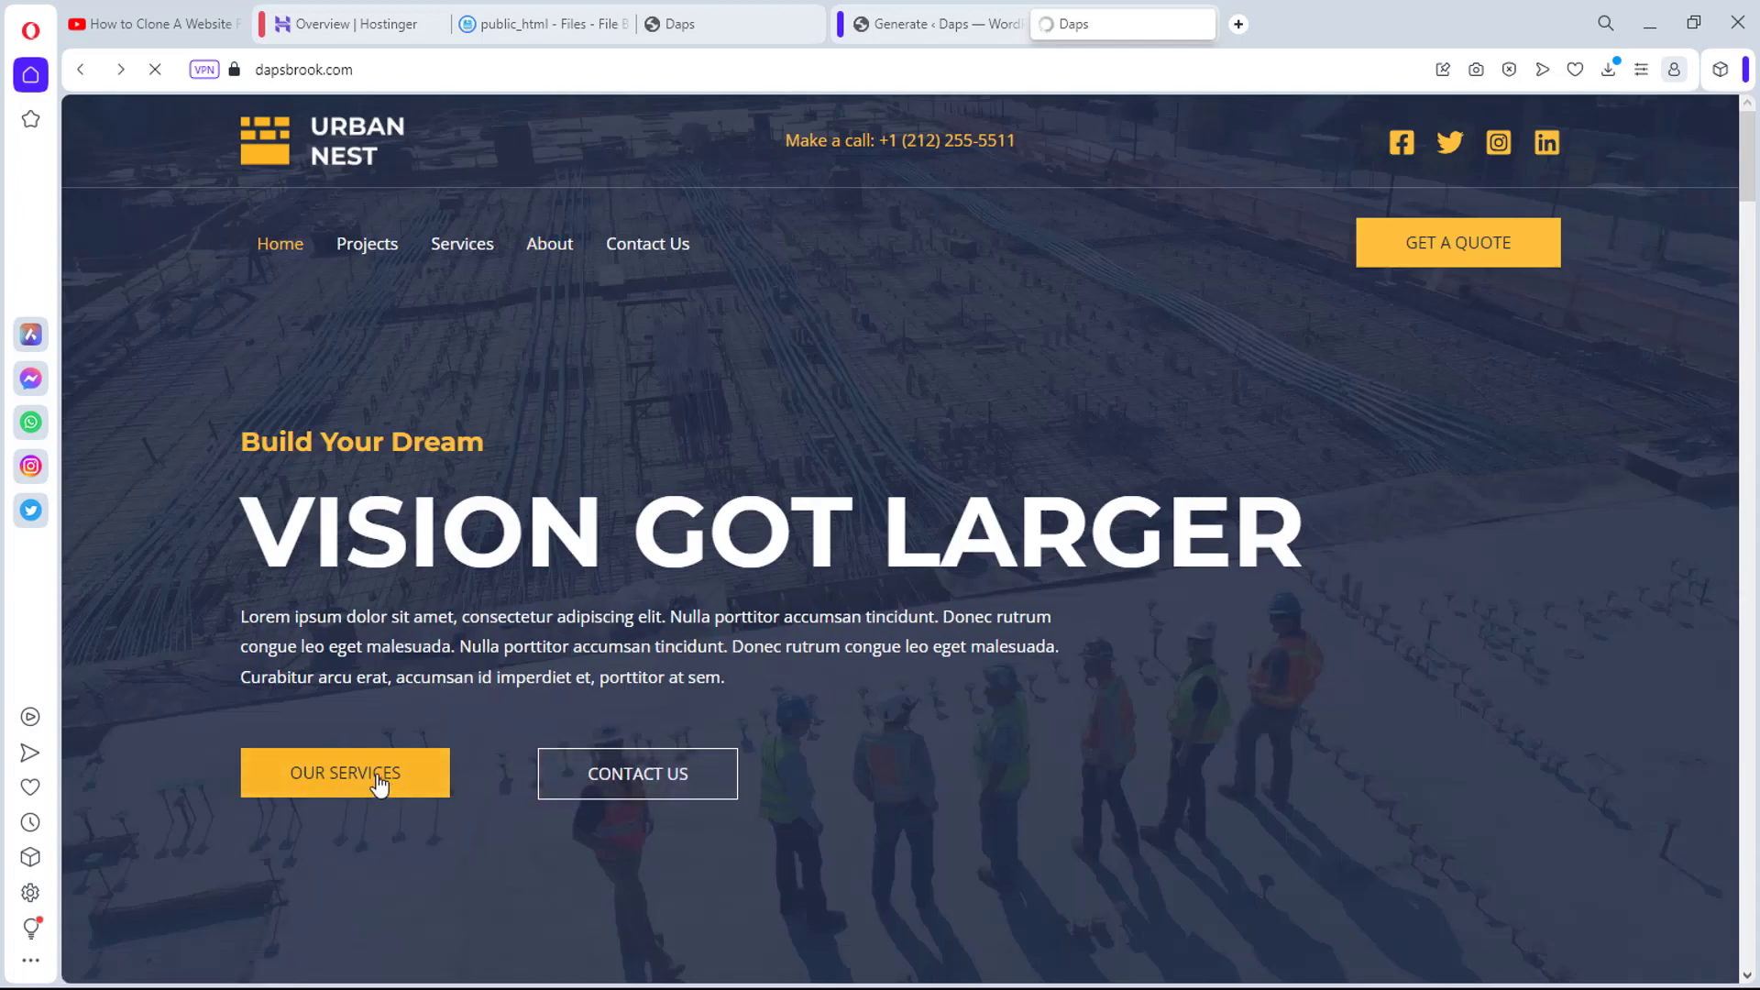
pyautogui.scroll(-6, 829, 491)
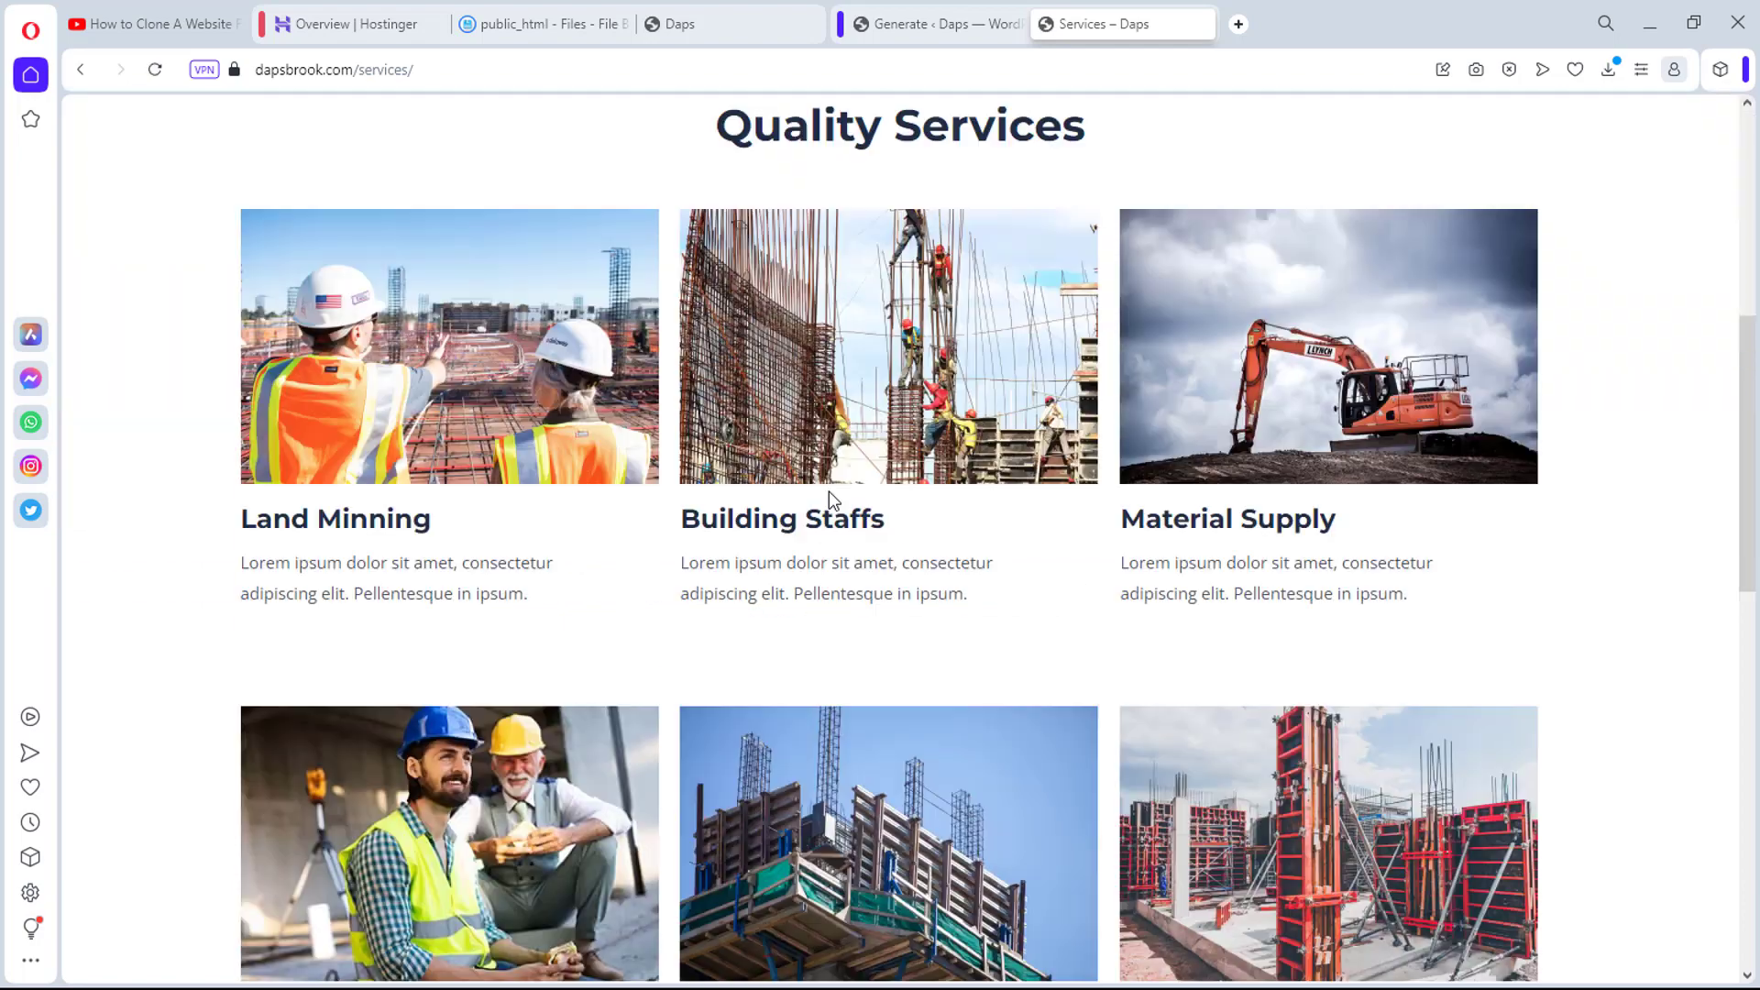
pyautogui.scroll(-2, 829, 492)
pyautogui.scroll(8, 822, 492)
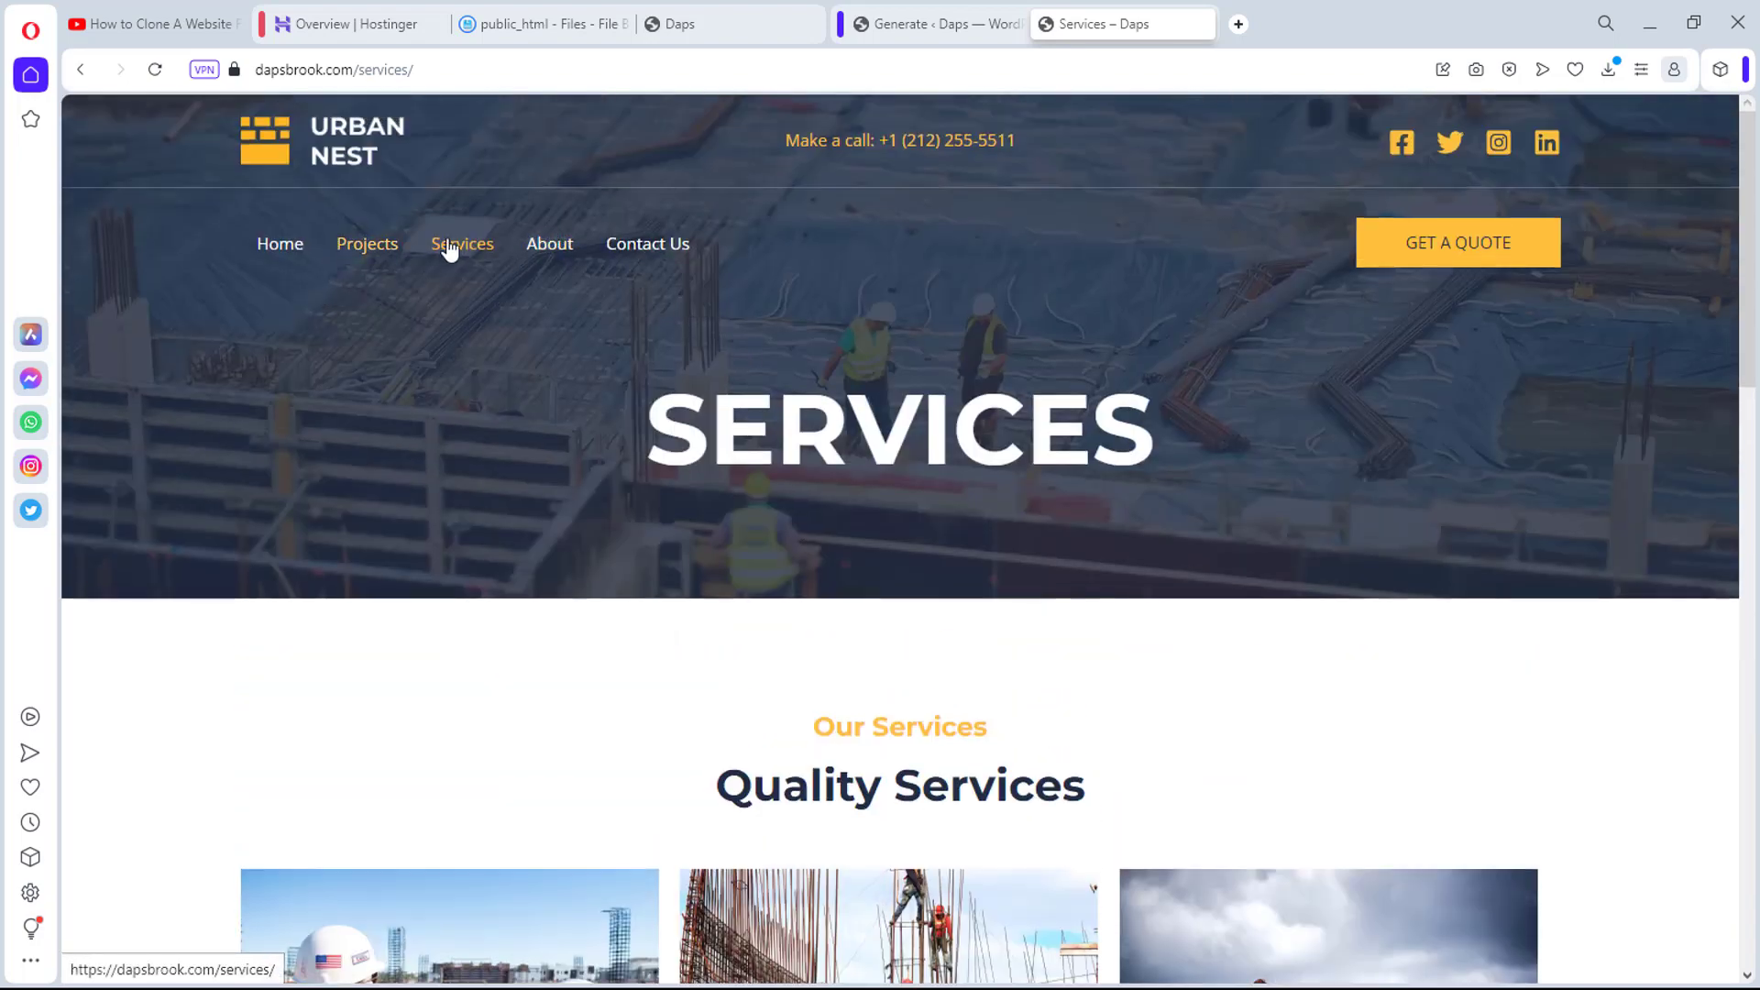
pyautogui.click(548, 243)
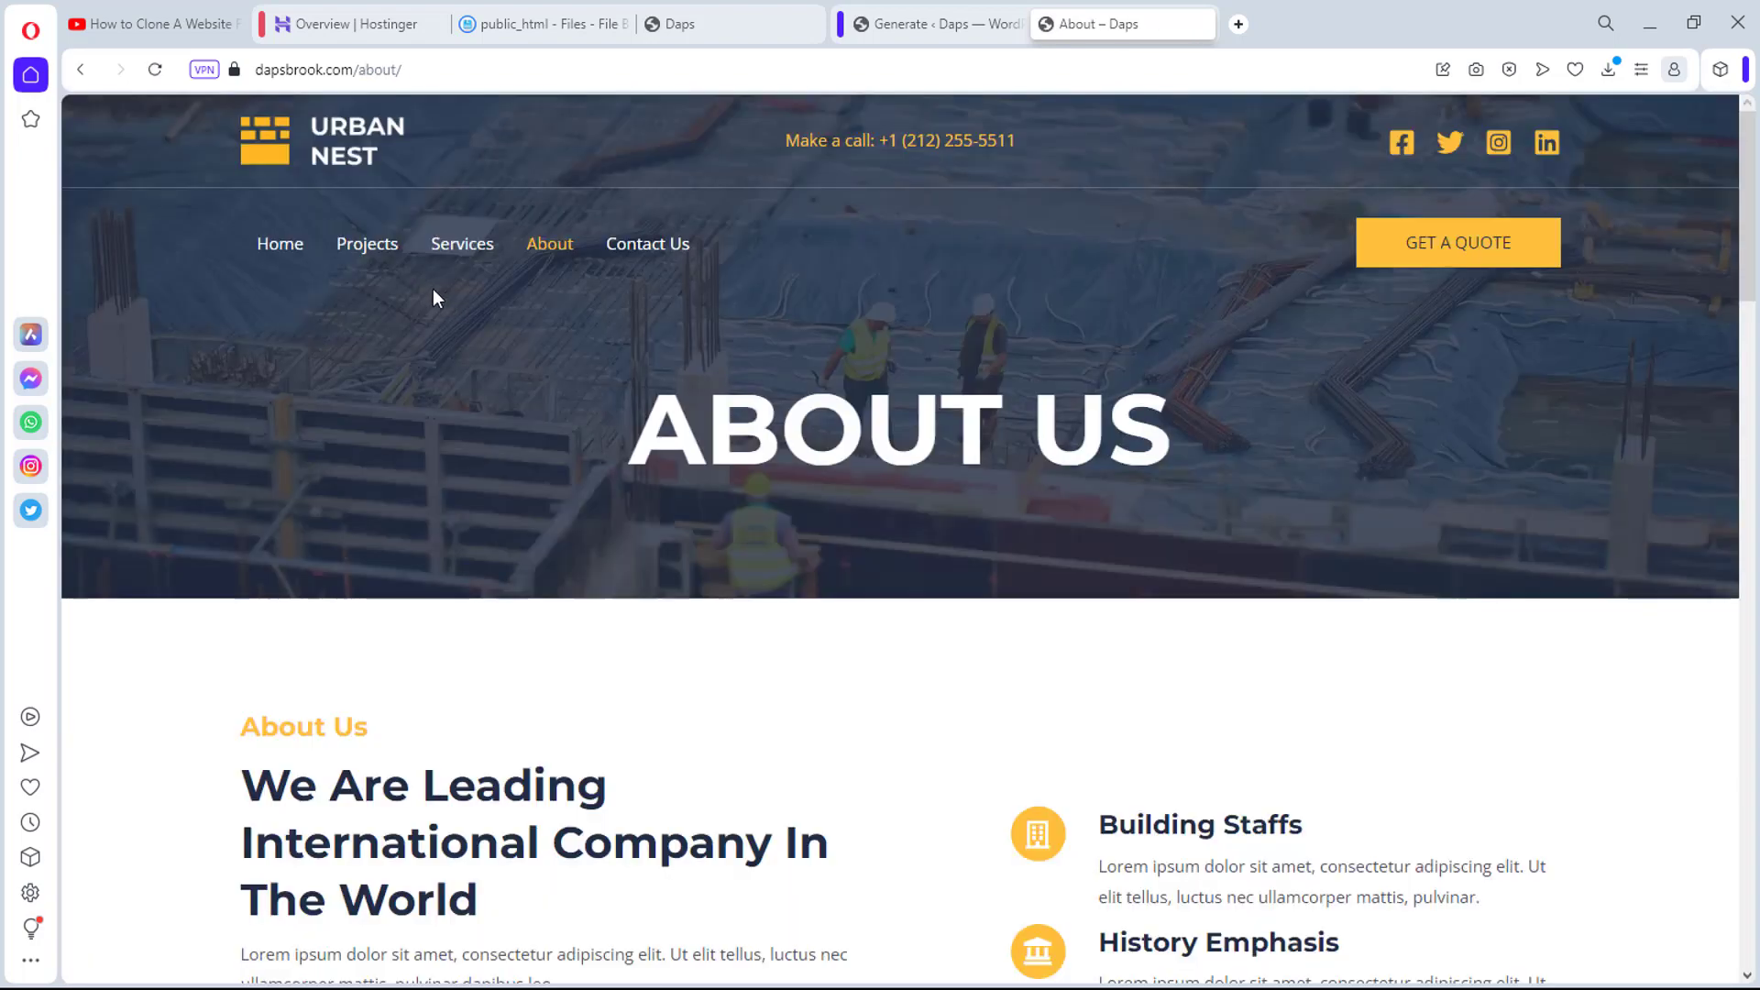
pyautogui.click(648, 246)
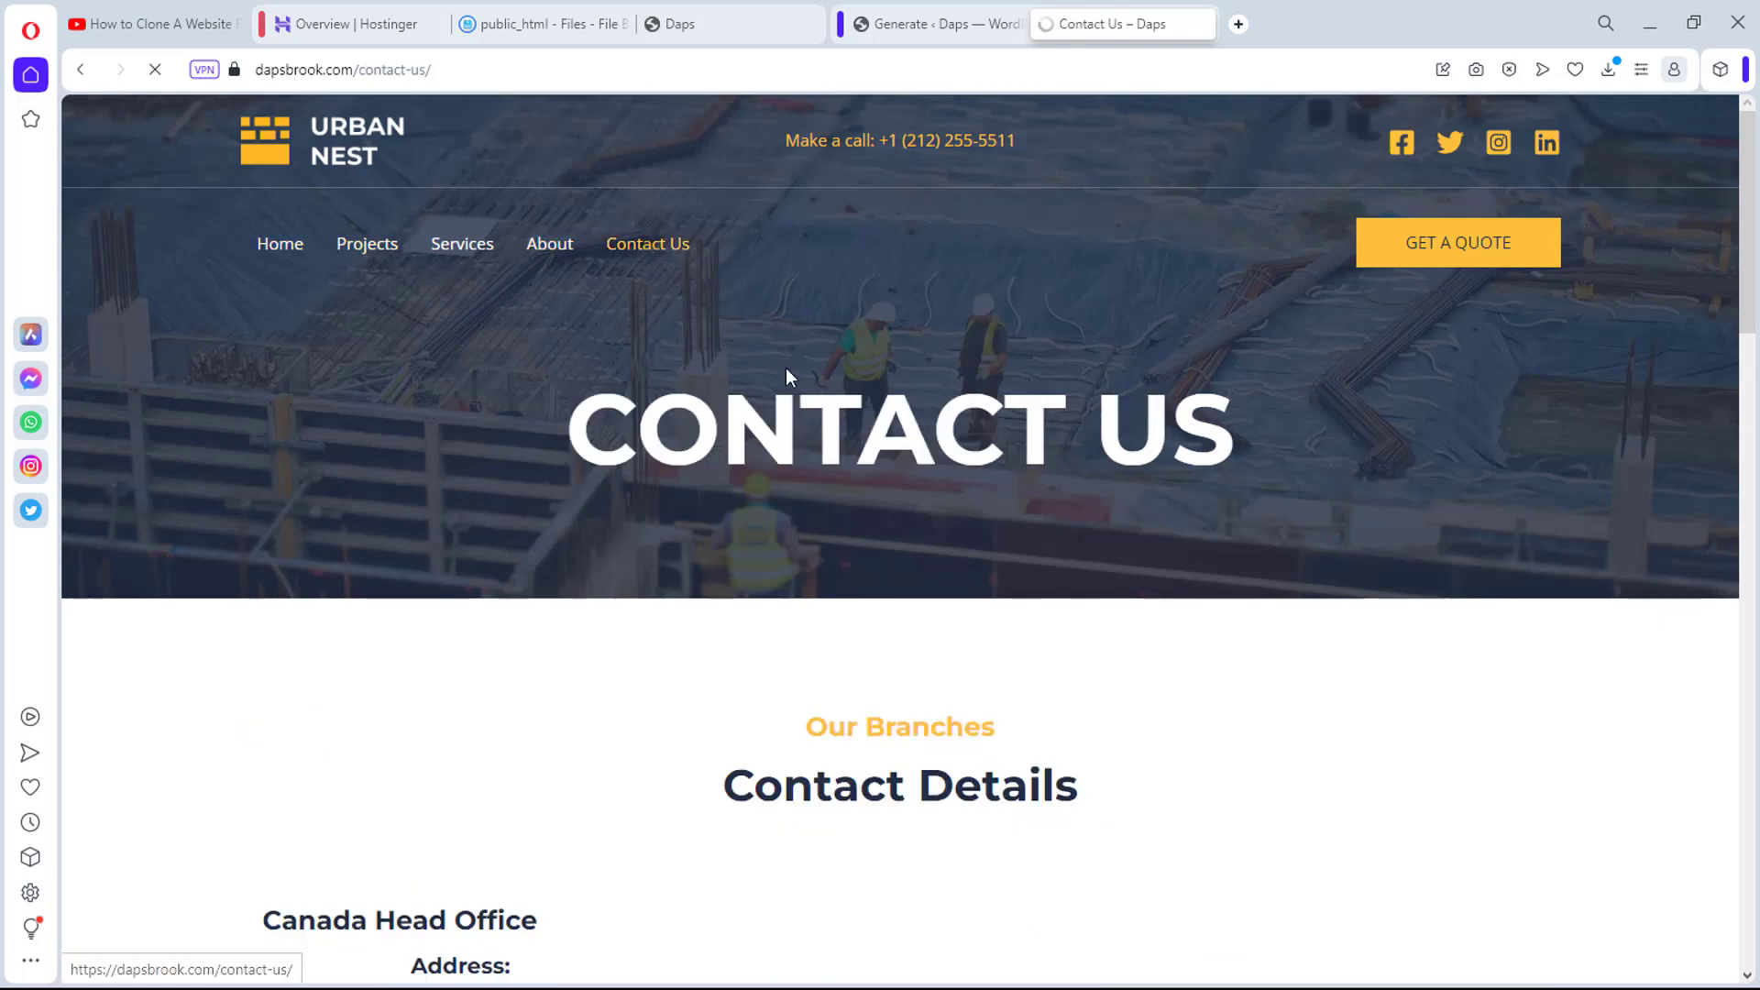
pyautogui.scroll(-10, 829, 432)
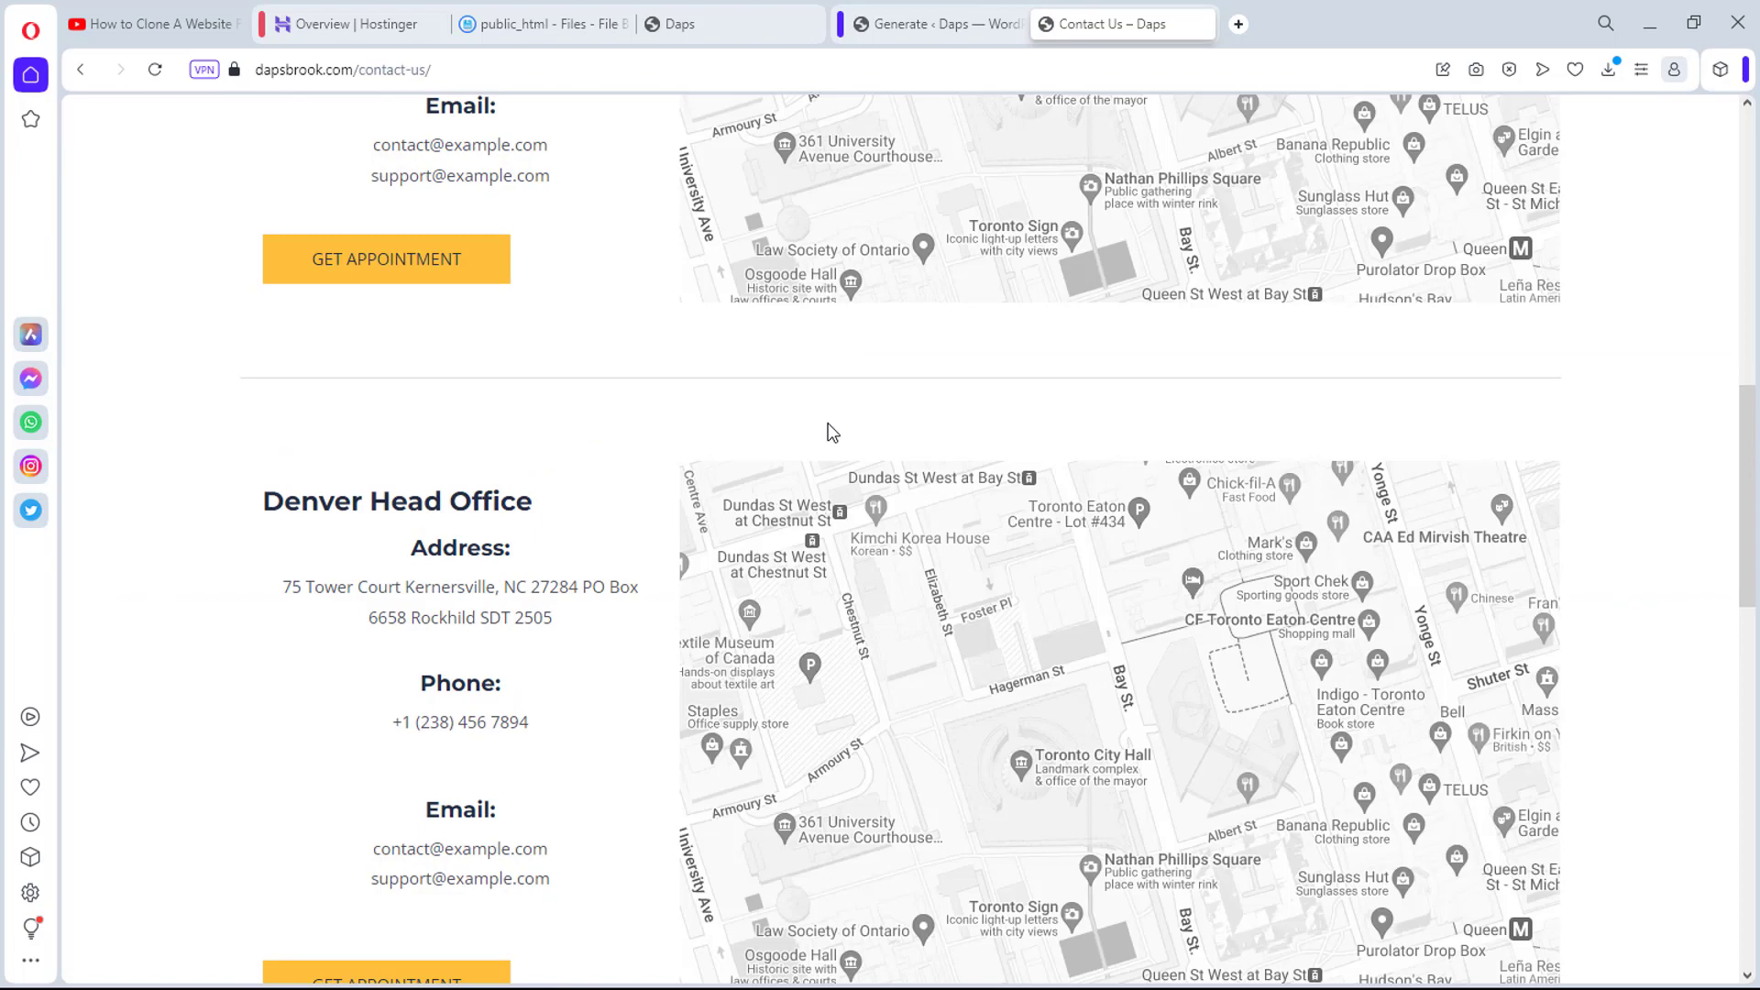
pyautogui.scroll(-11, 829, 435)
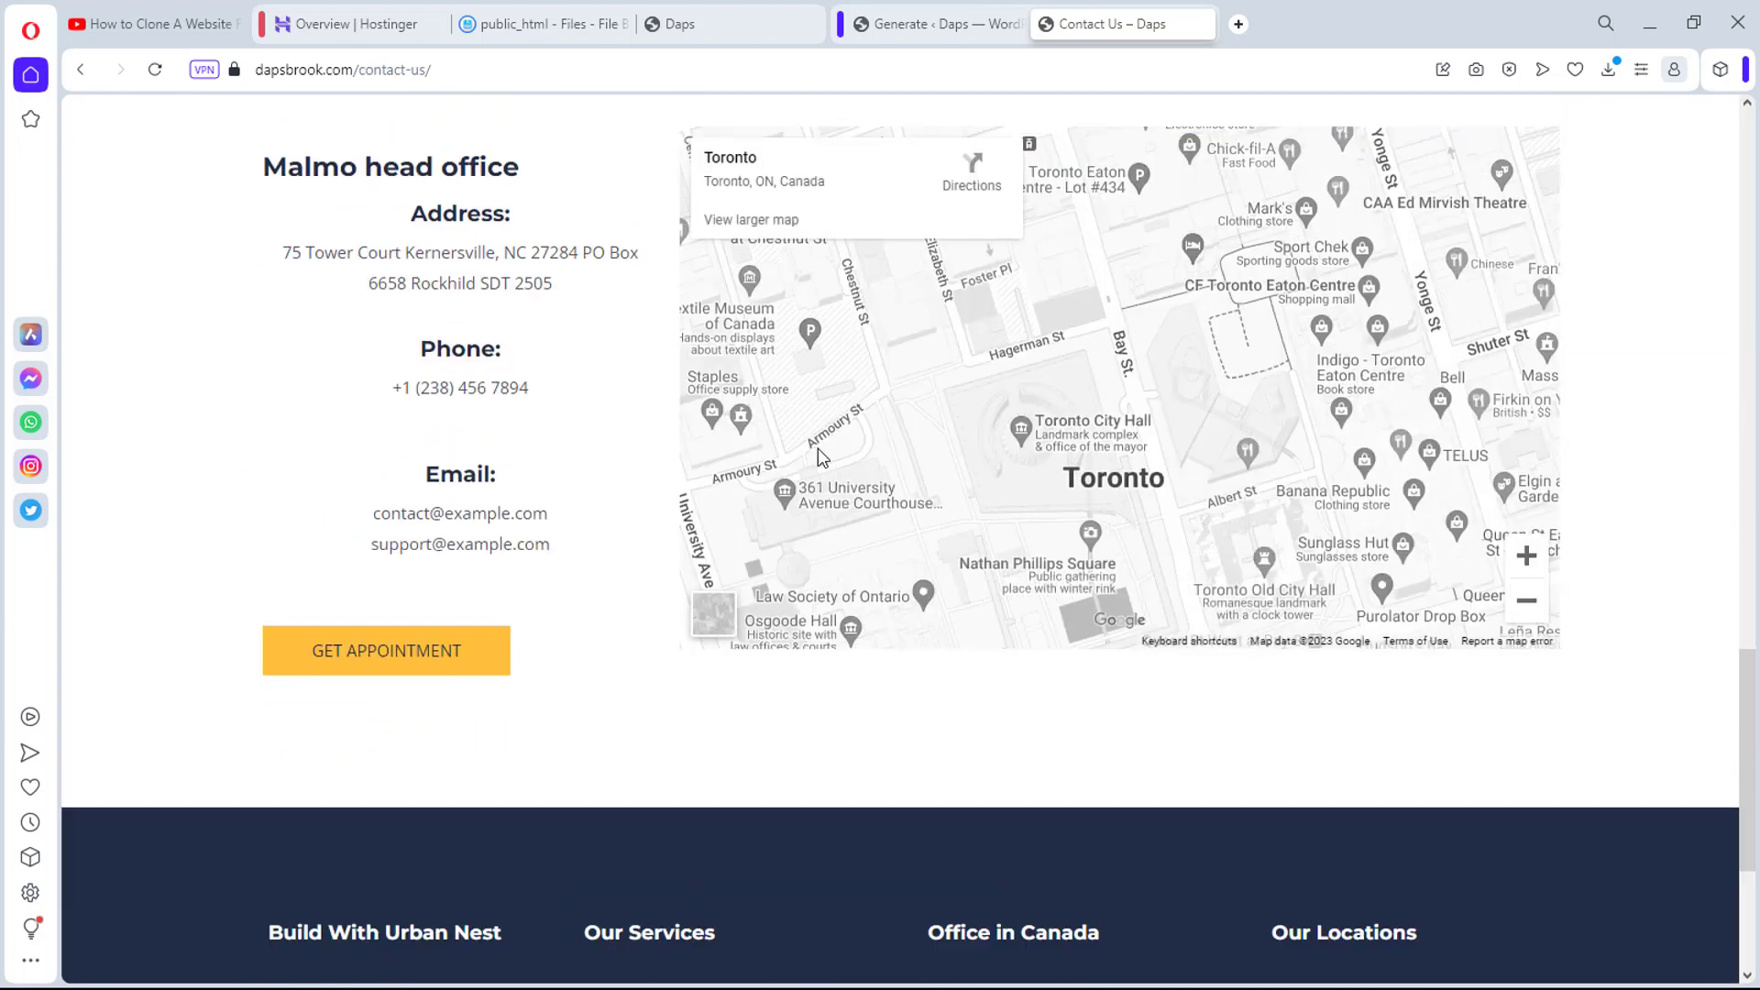
pyautogui.scroll(20, 818, 449)
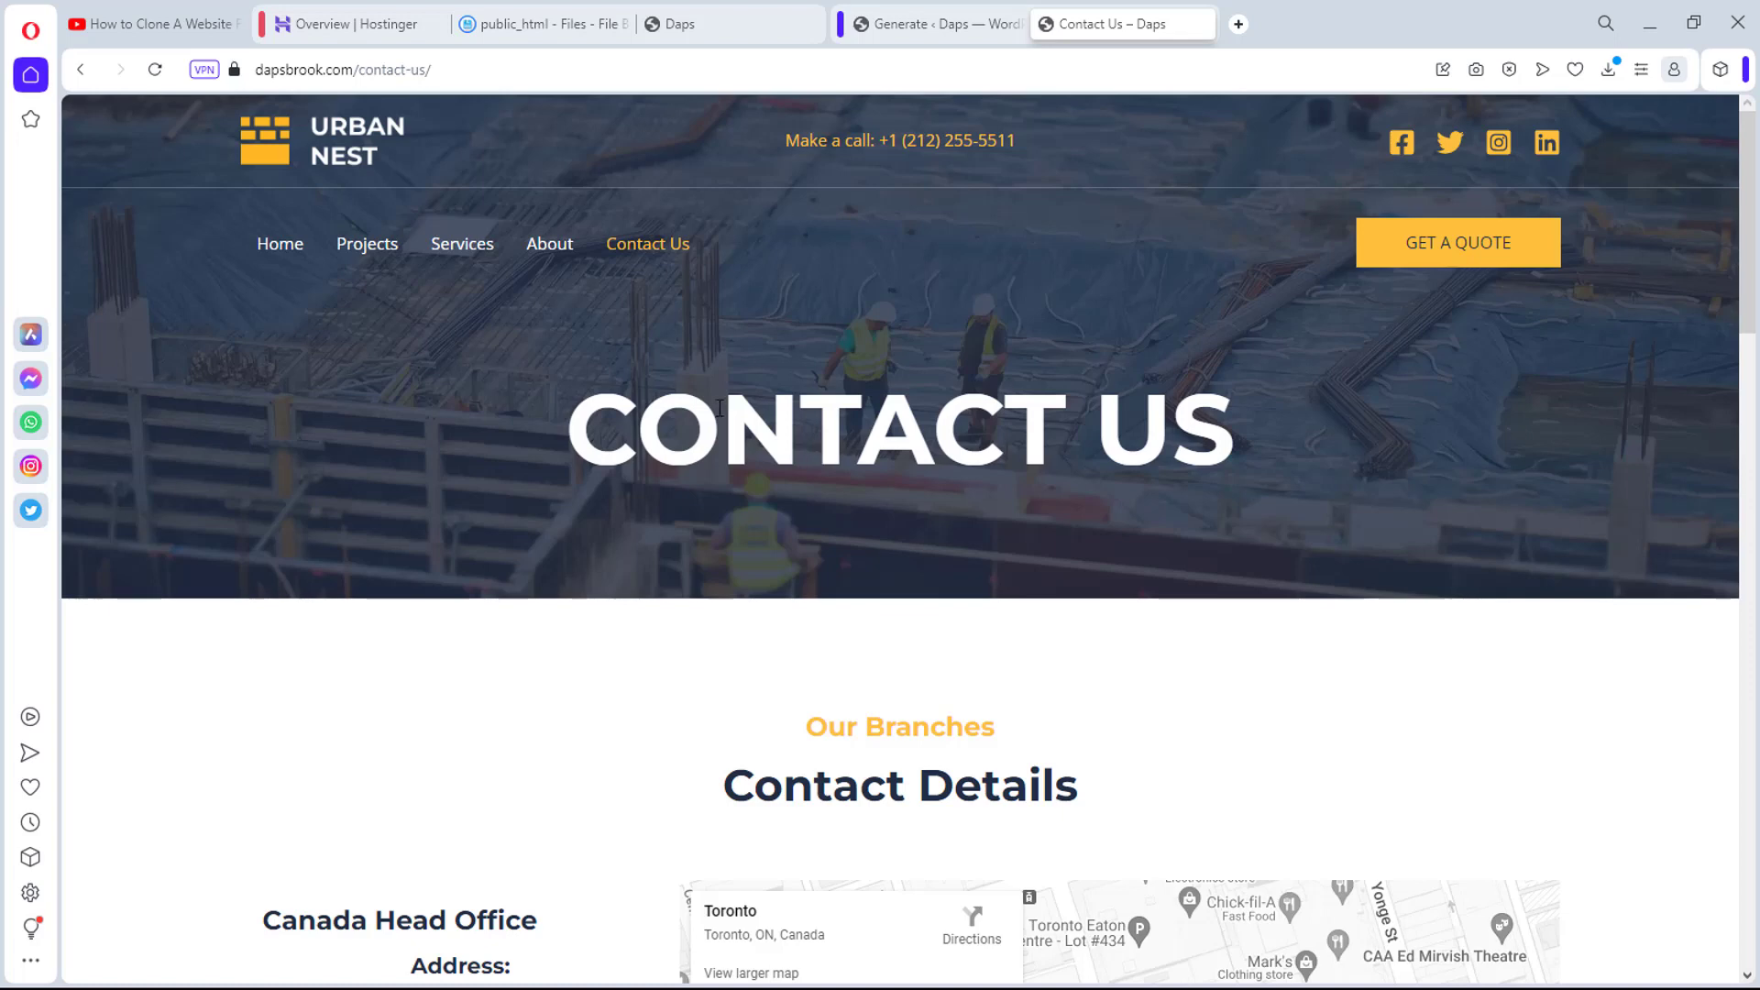
pyautogui.click(284, 260)
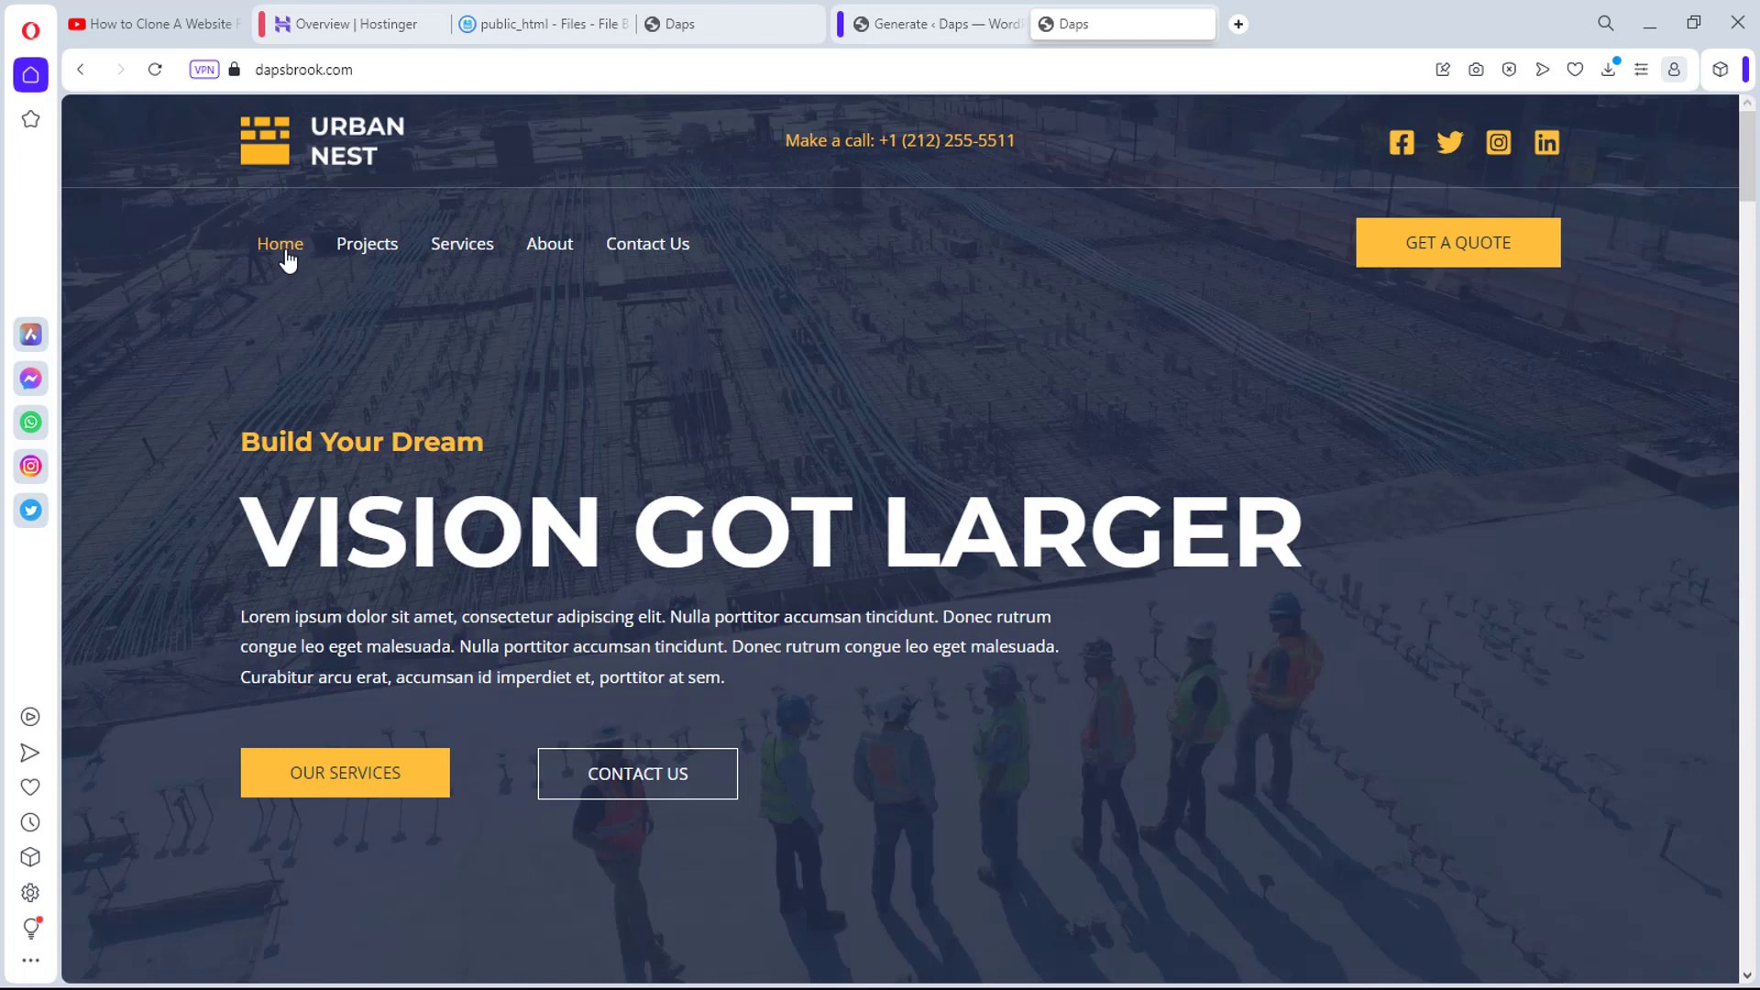
pyautogui.click(693, 22)
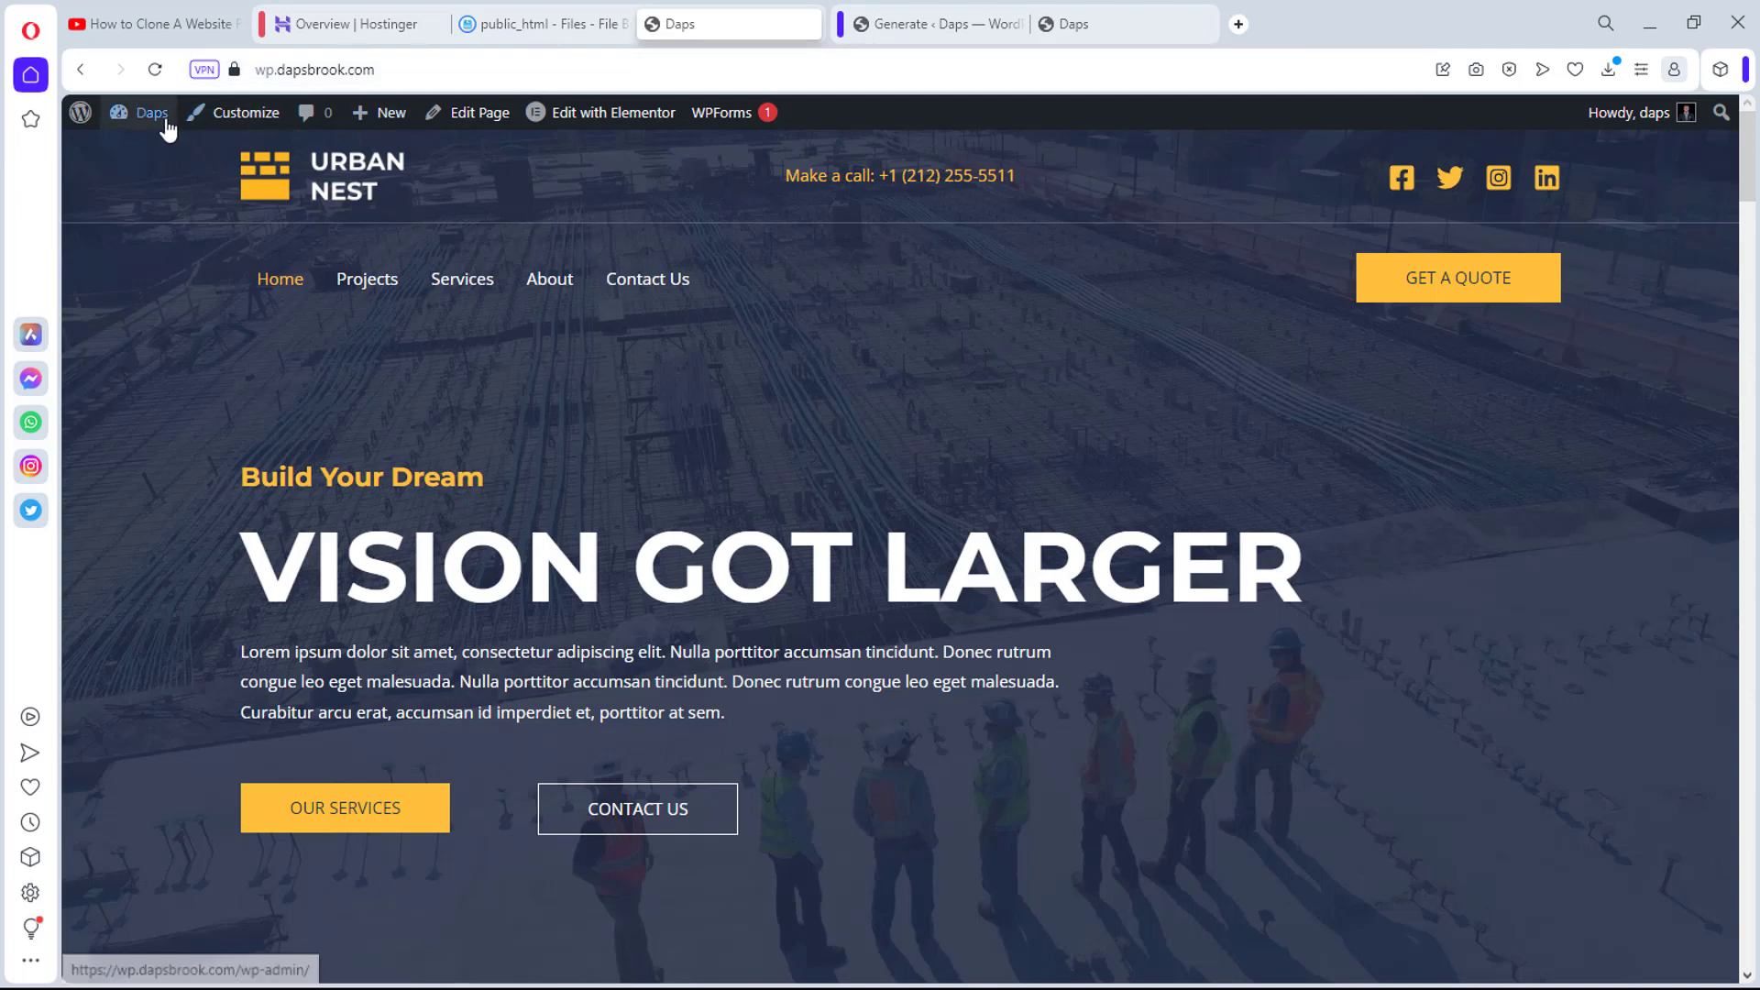
# Step: Search Add New Plugins for 'simply static', then install and activate Simply Static 3.0.7 on wp.dapsbrook.com
pyautogui.moveTo(139, 112)
pyautogui.click(145, 153)
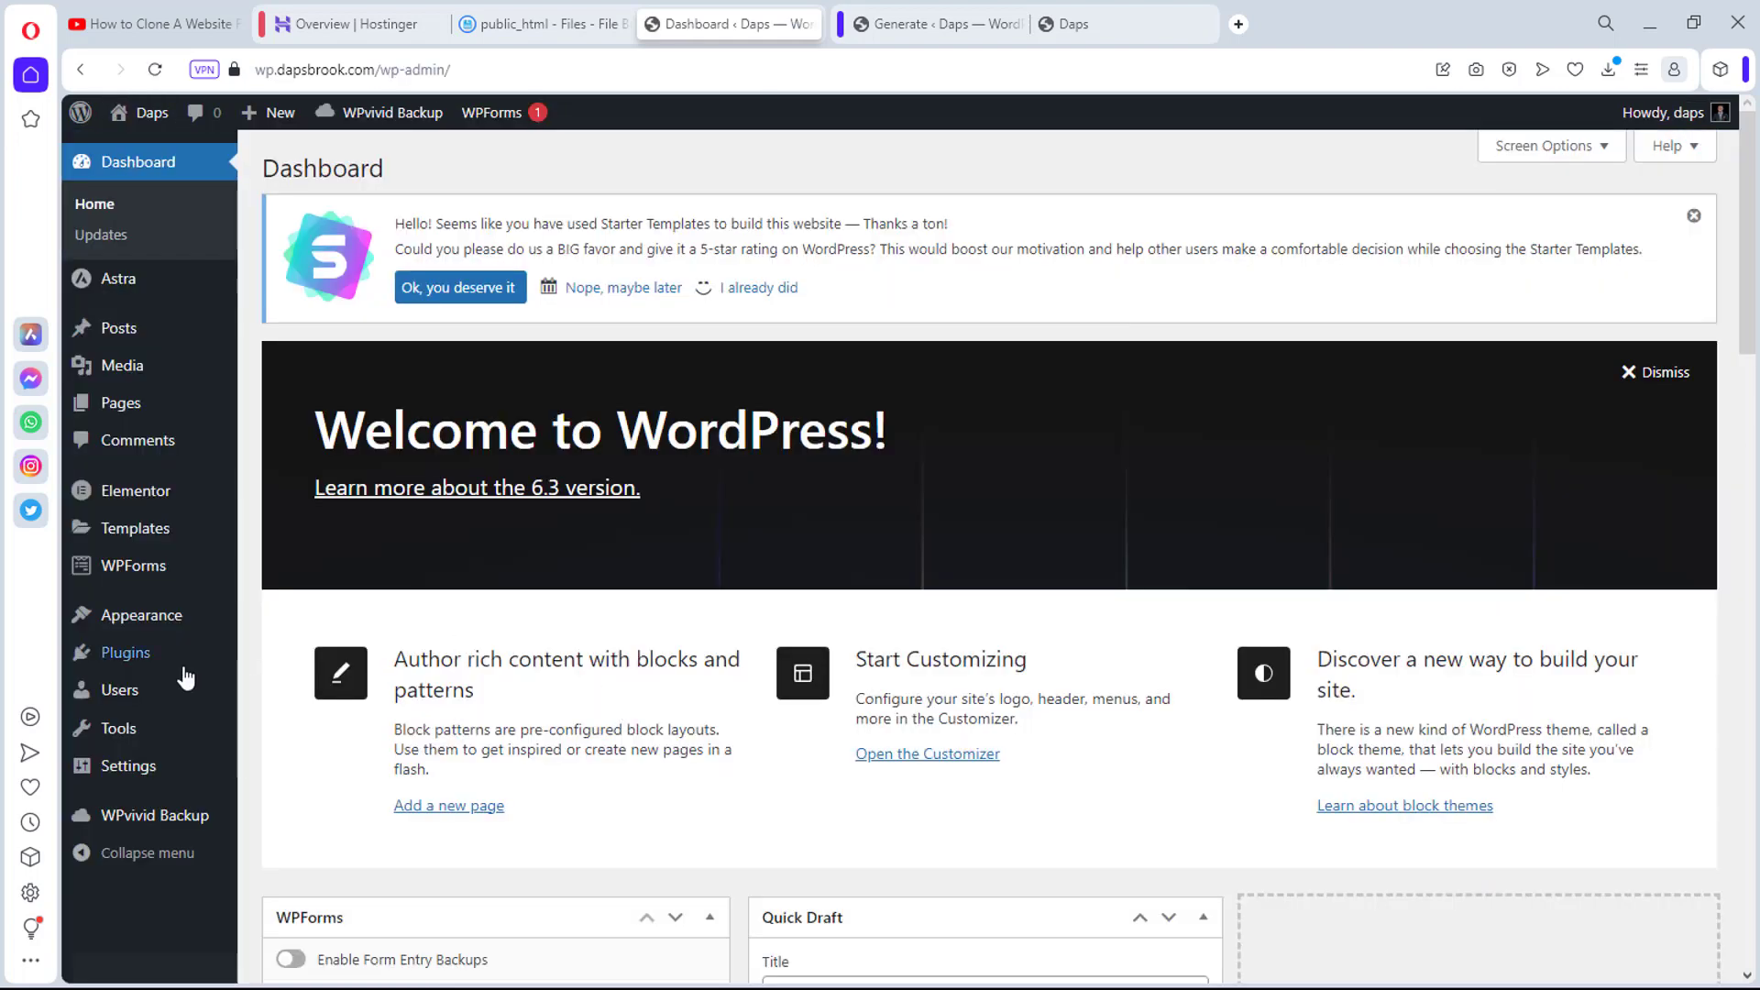
pyautogui.moveTo(143, 657)
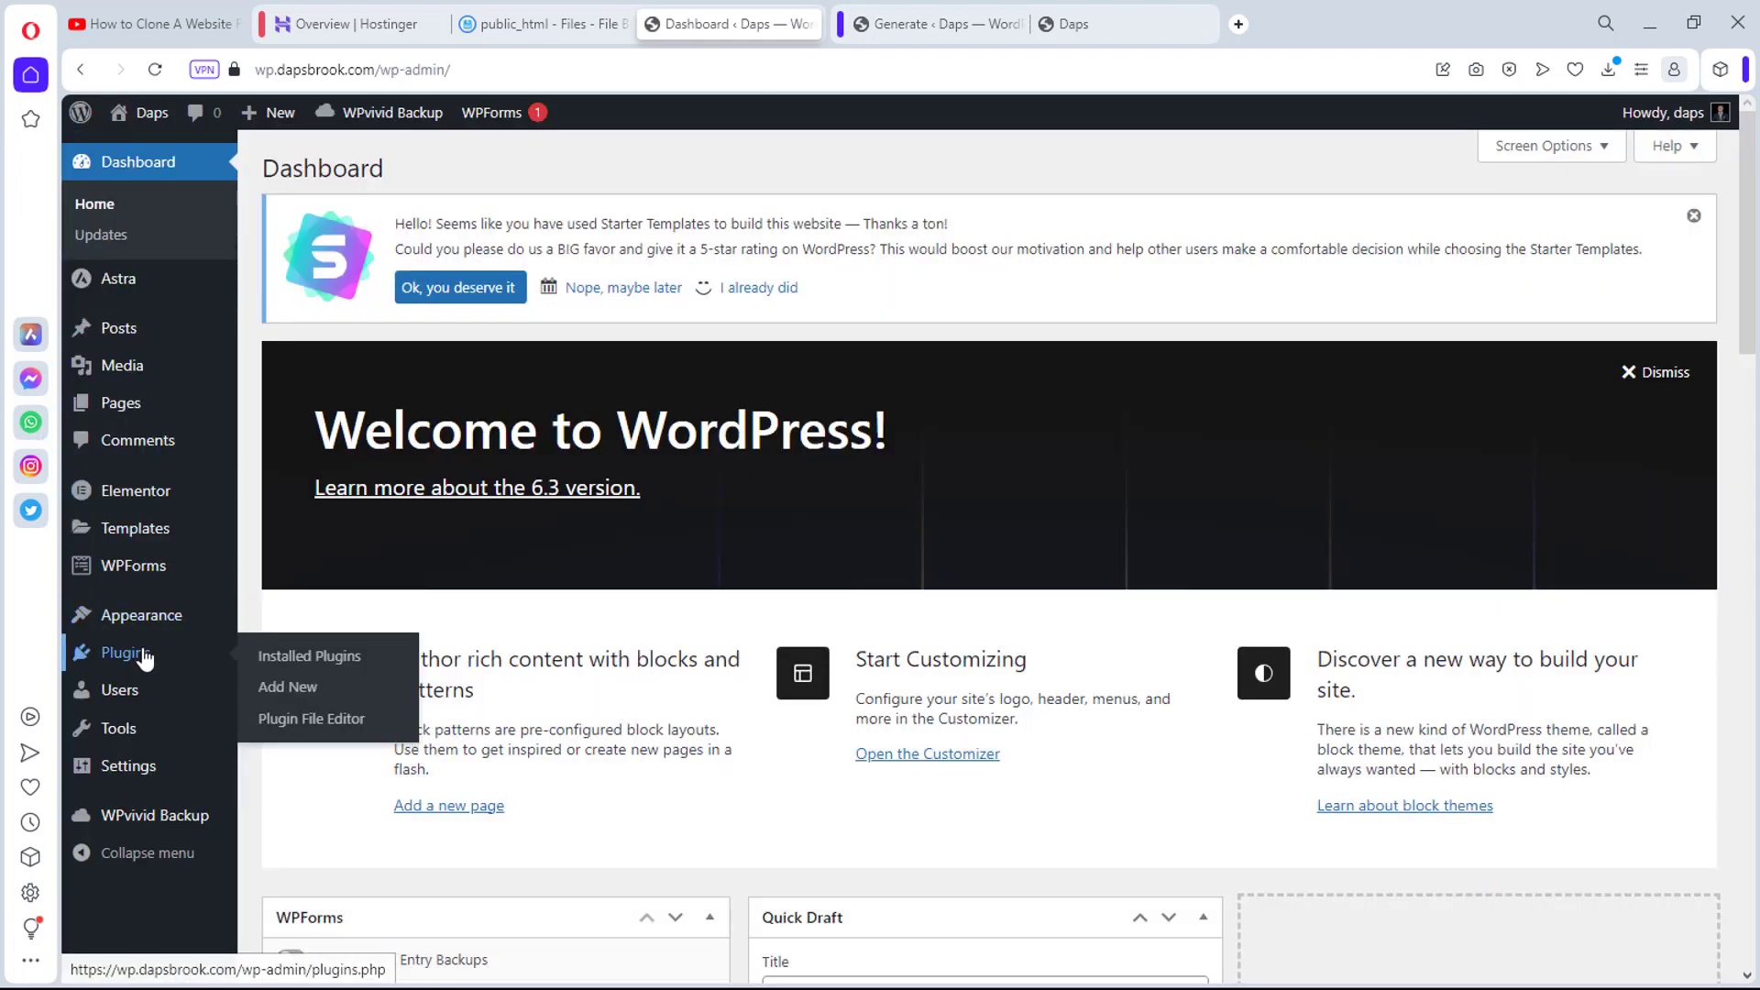
pyautogui.click(287, 695)
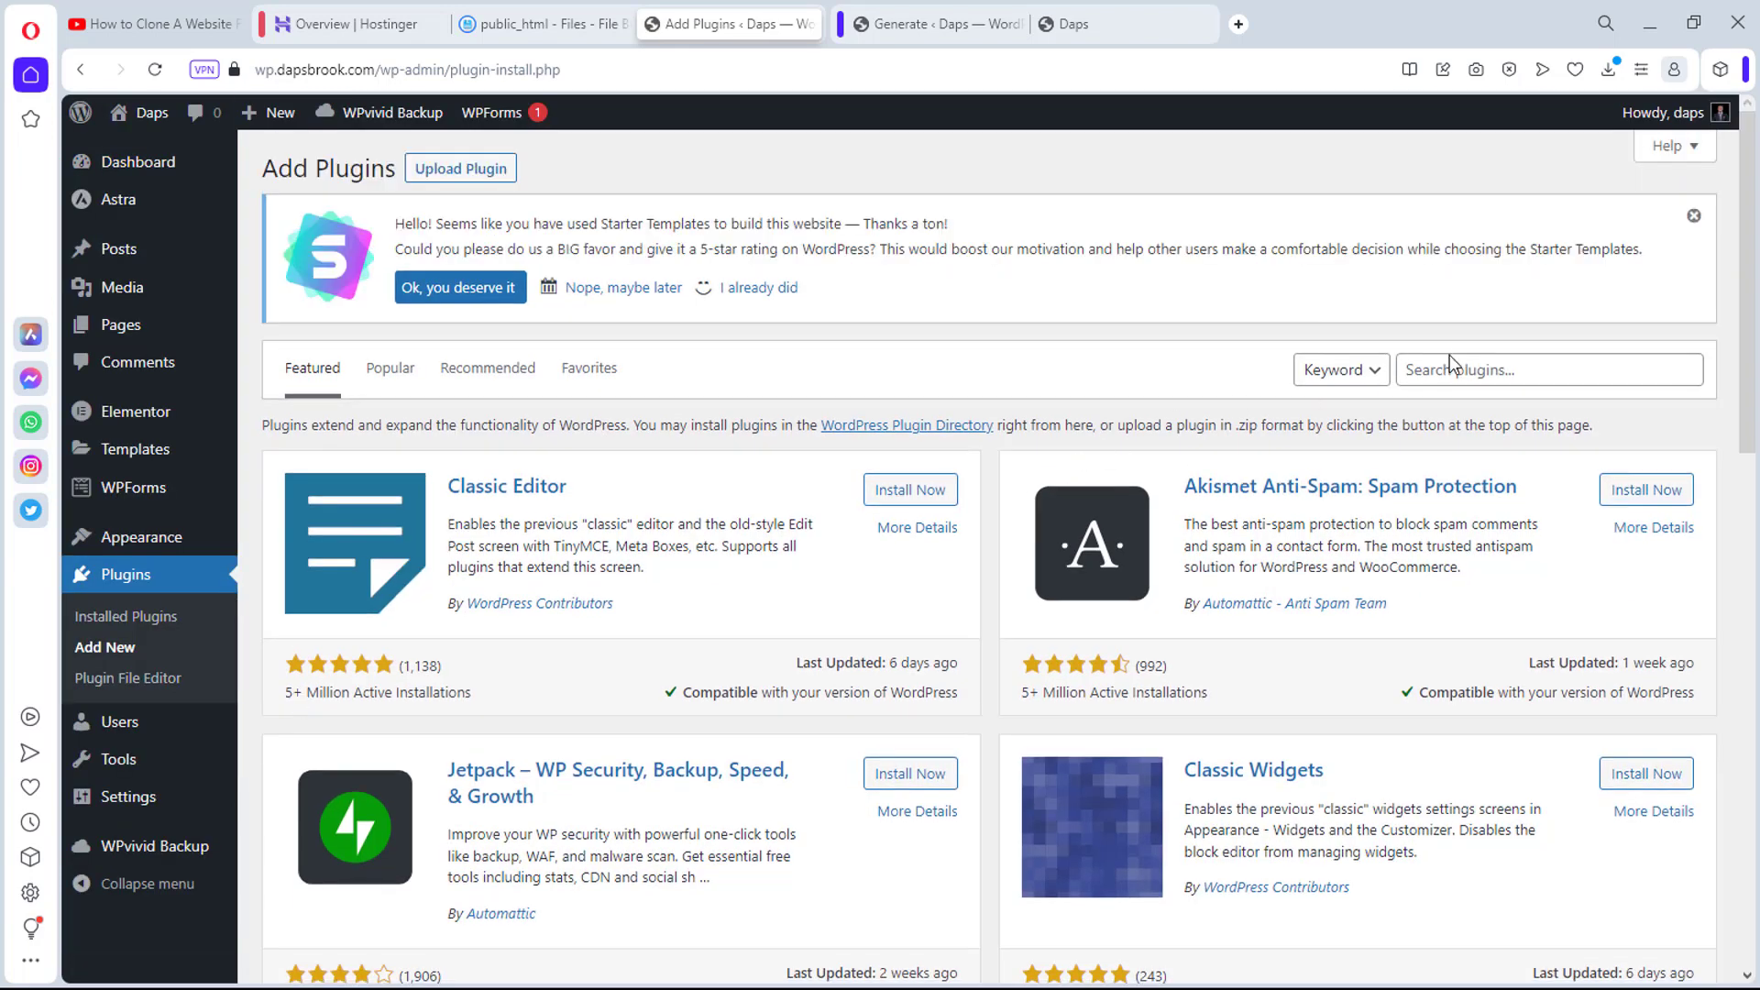
pyautogui.click(1450, 368)
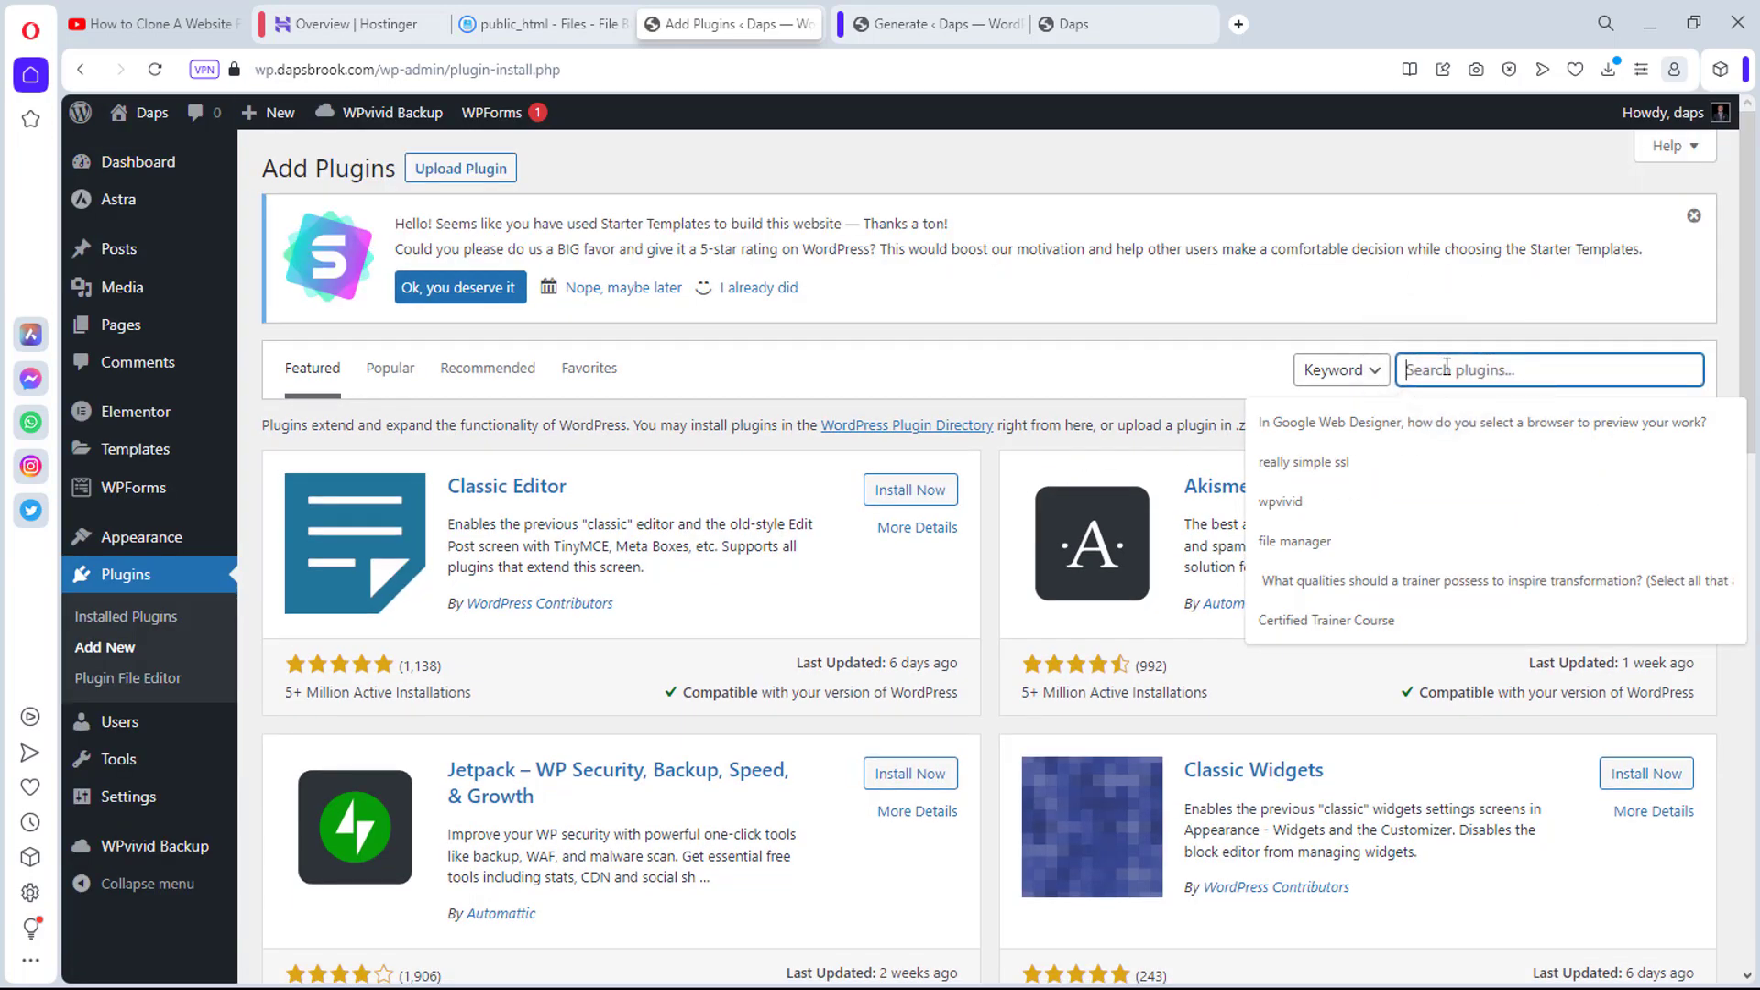
pyautogui.write('simply static')
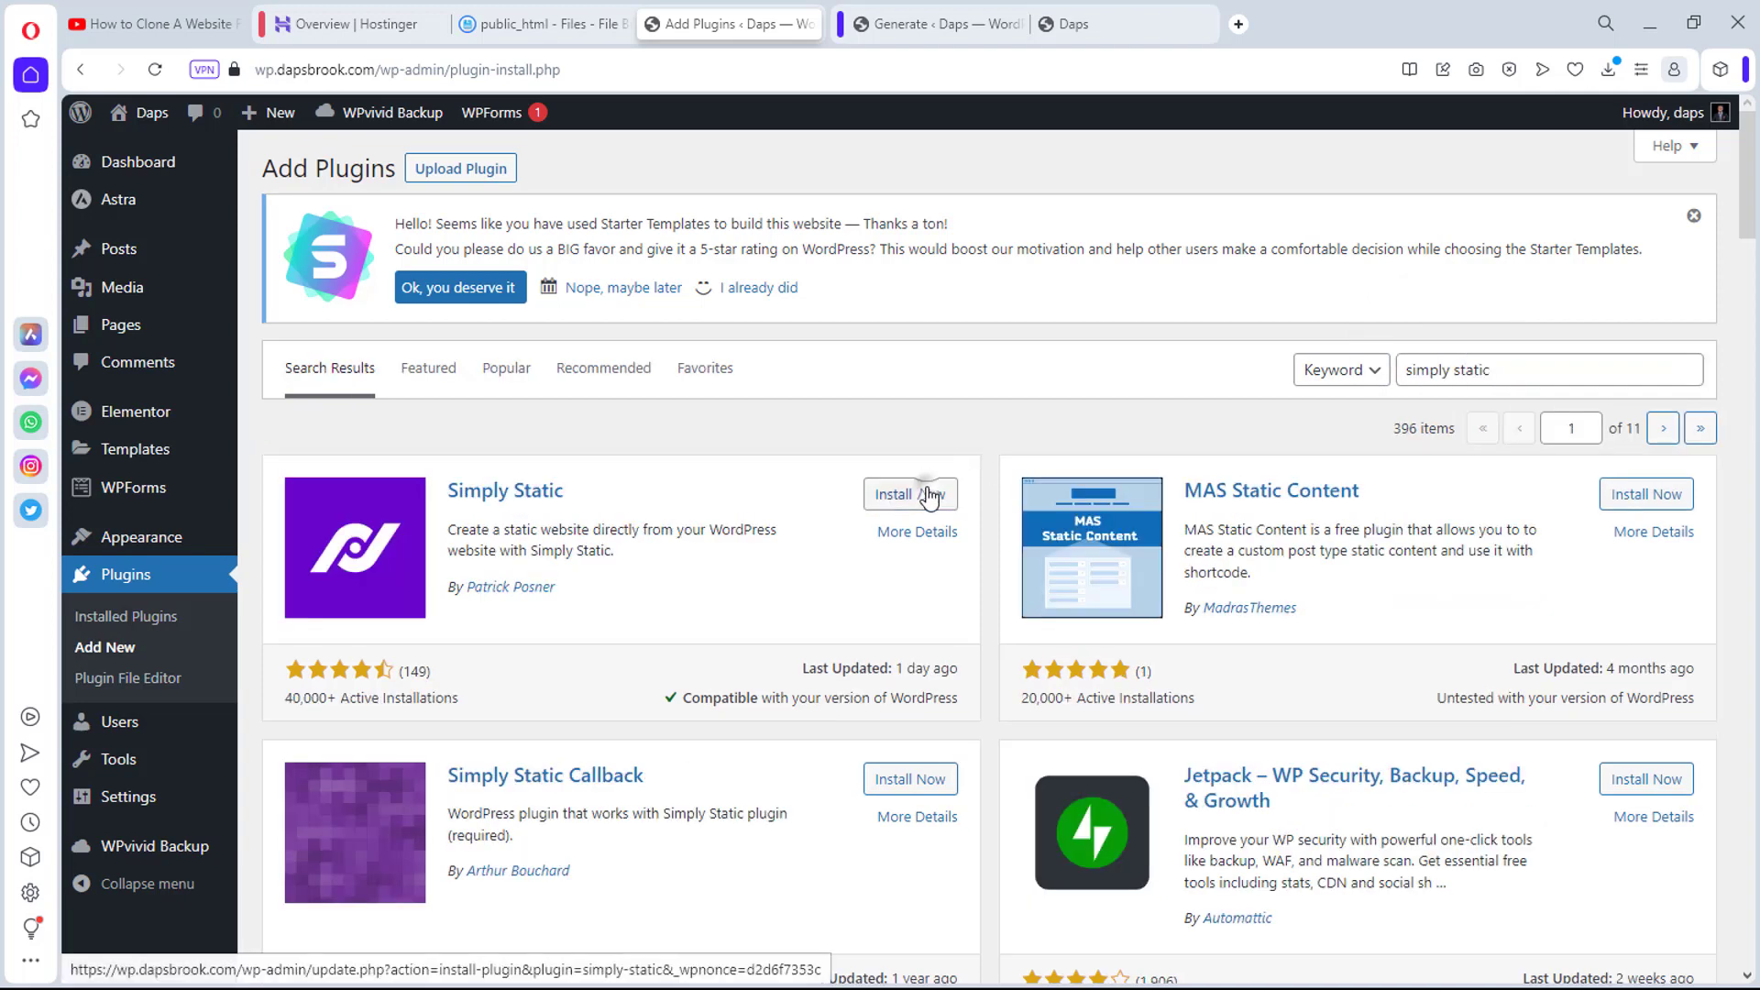
pyautogui.click(930, 496)
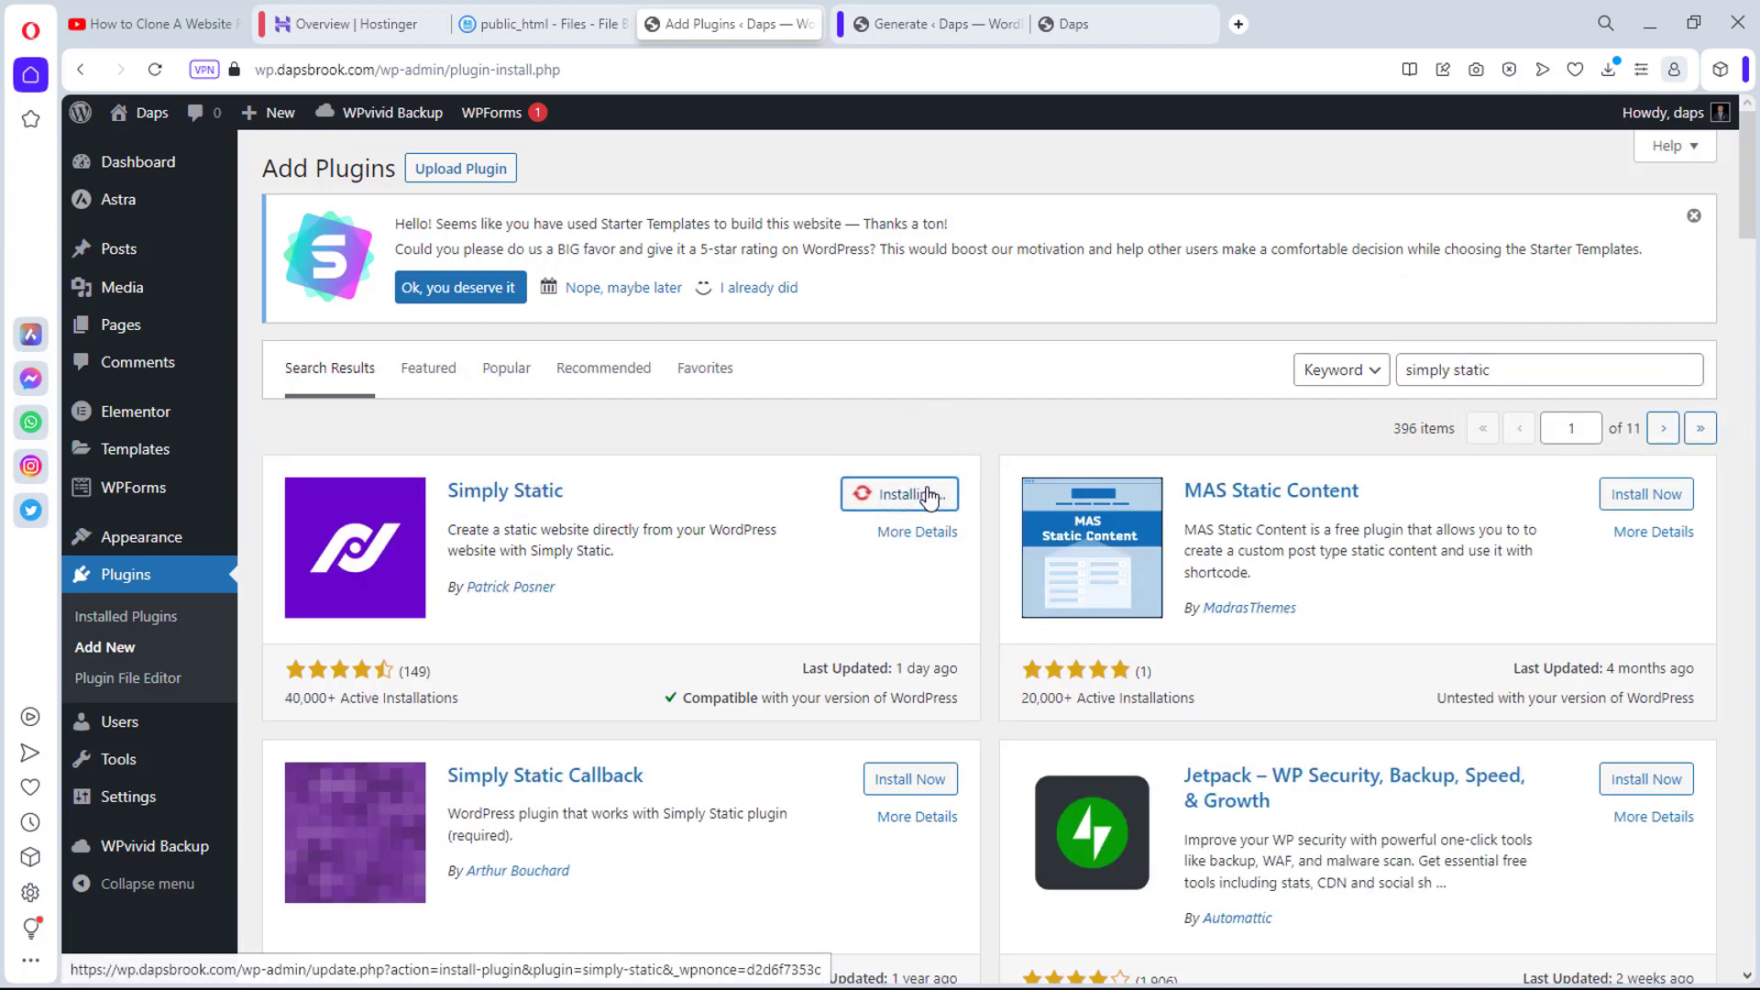
pyautogui.click(929, 496)
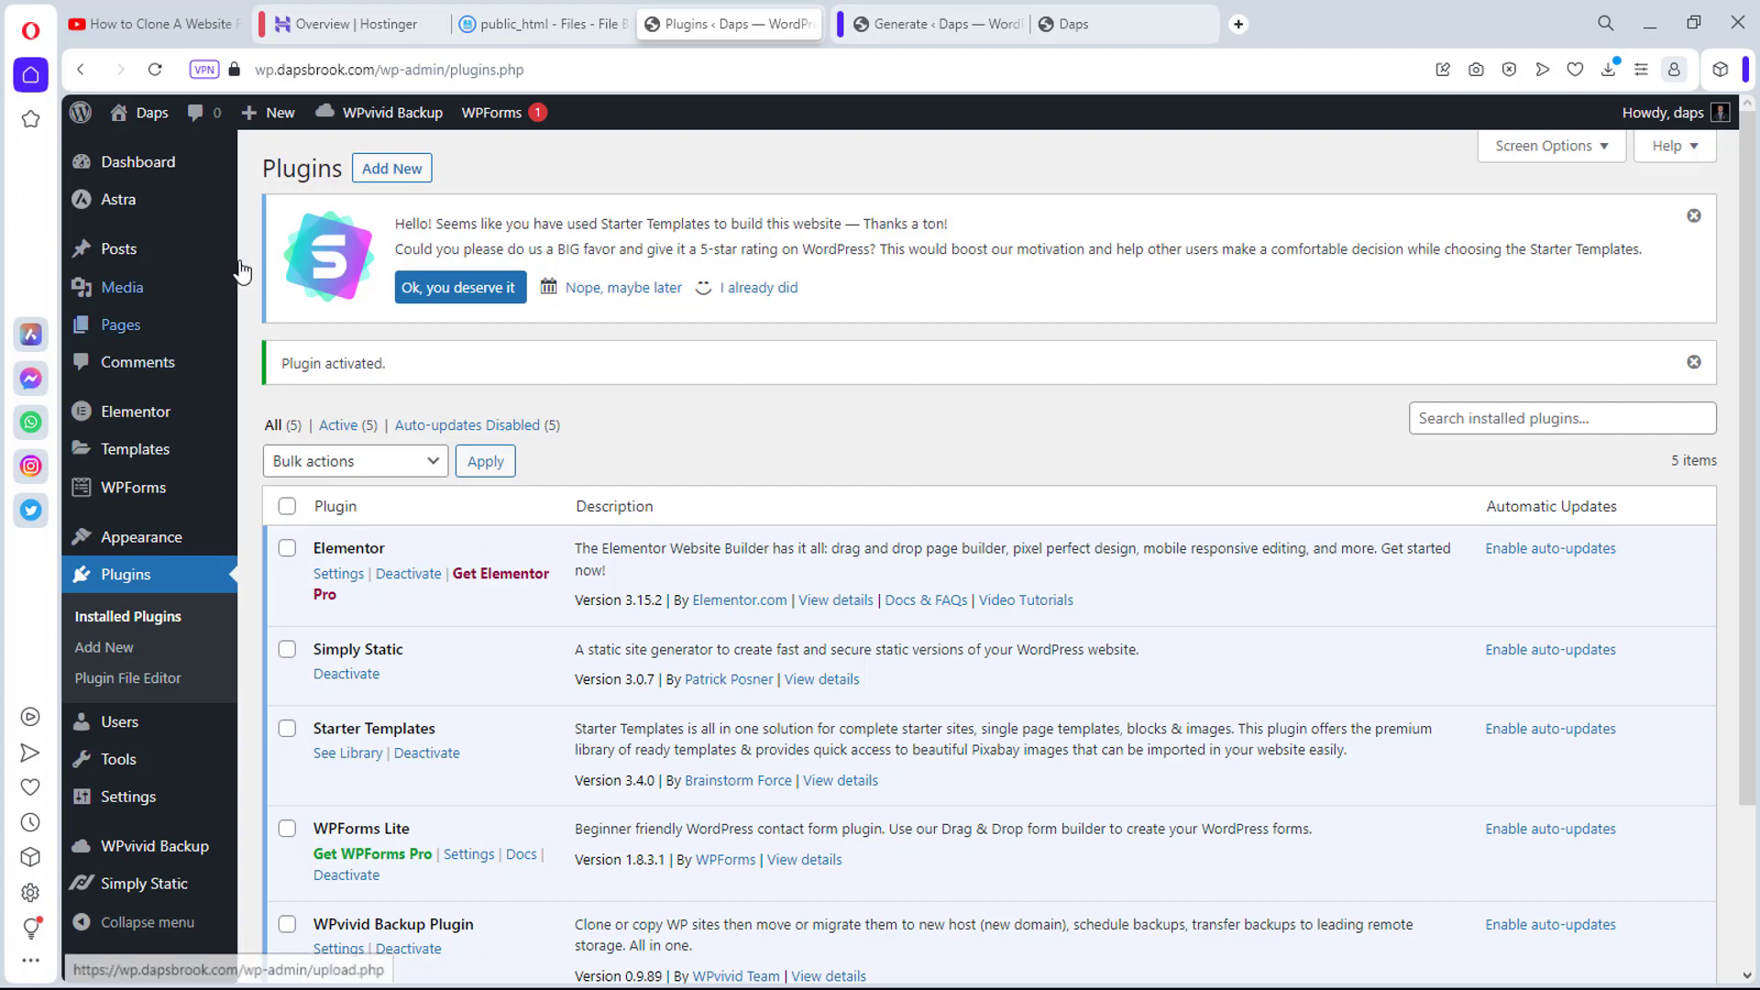
# Step: Go to Simply Static > Generate in the wp.dapsbrook.com admin sidebar
pyautogui.scroll(-3, 202, 476)
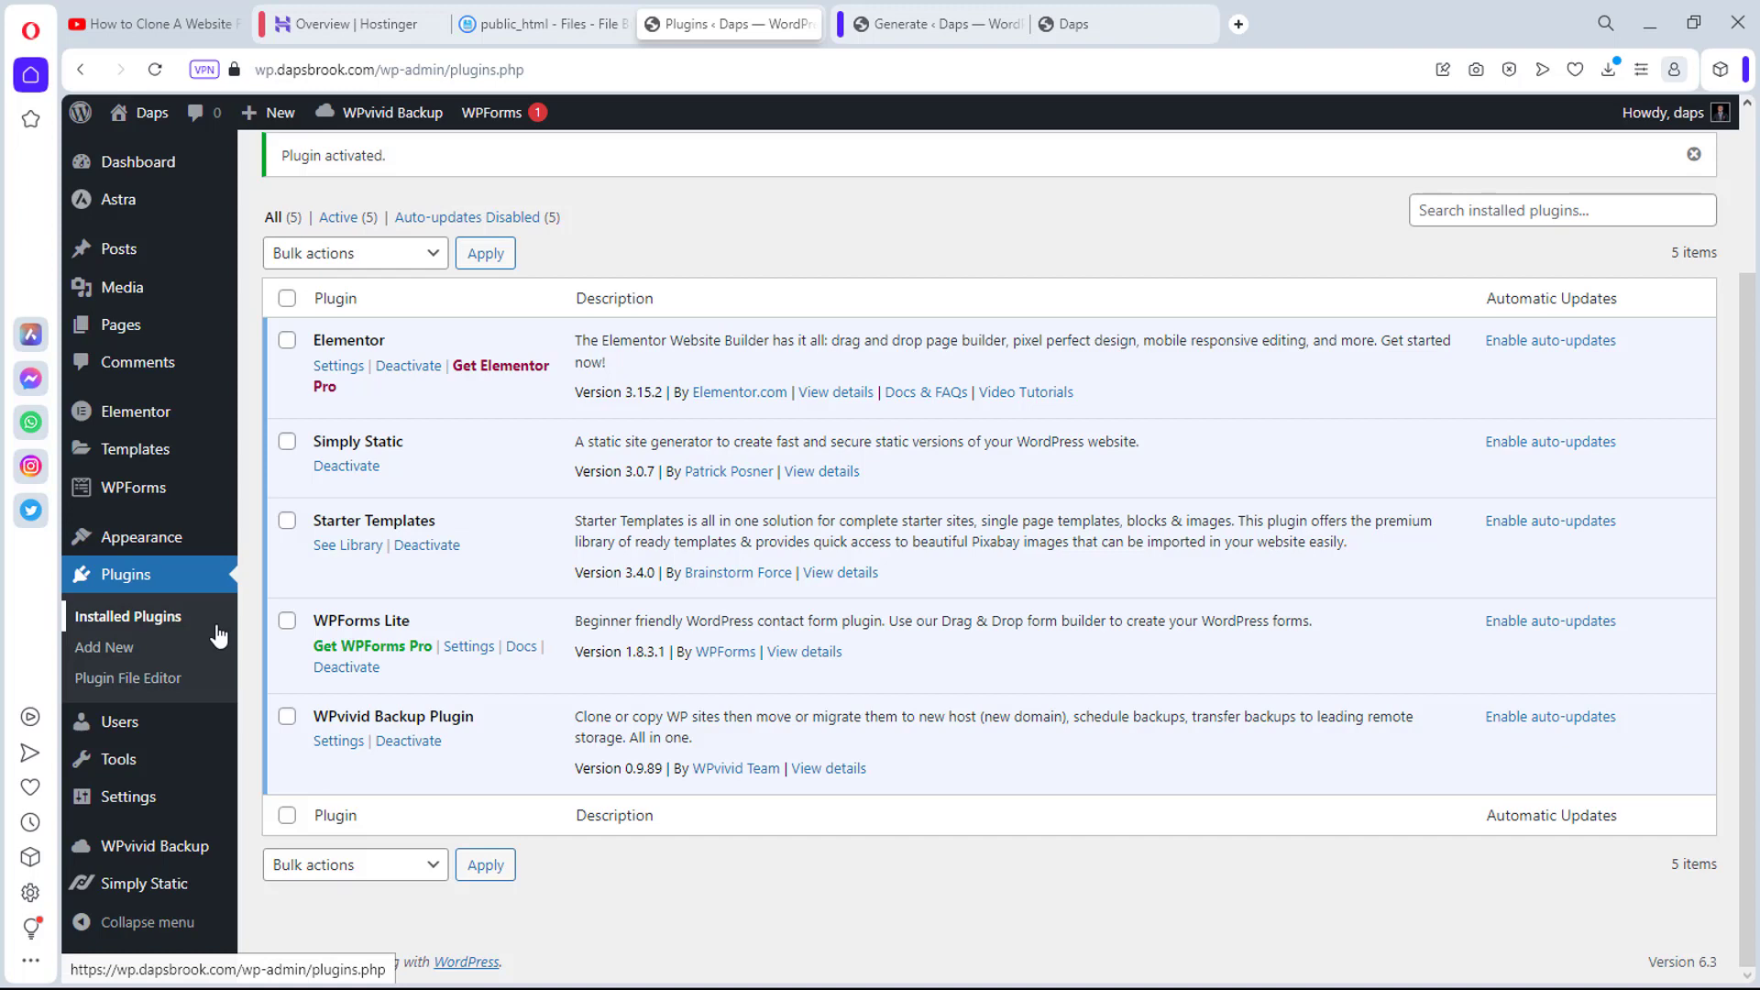
pyautogui.moveTo(169, 887)
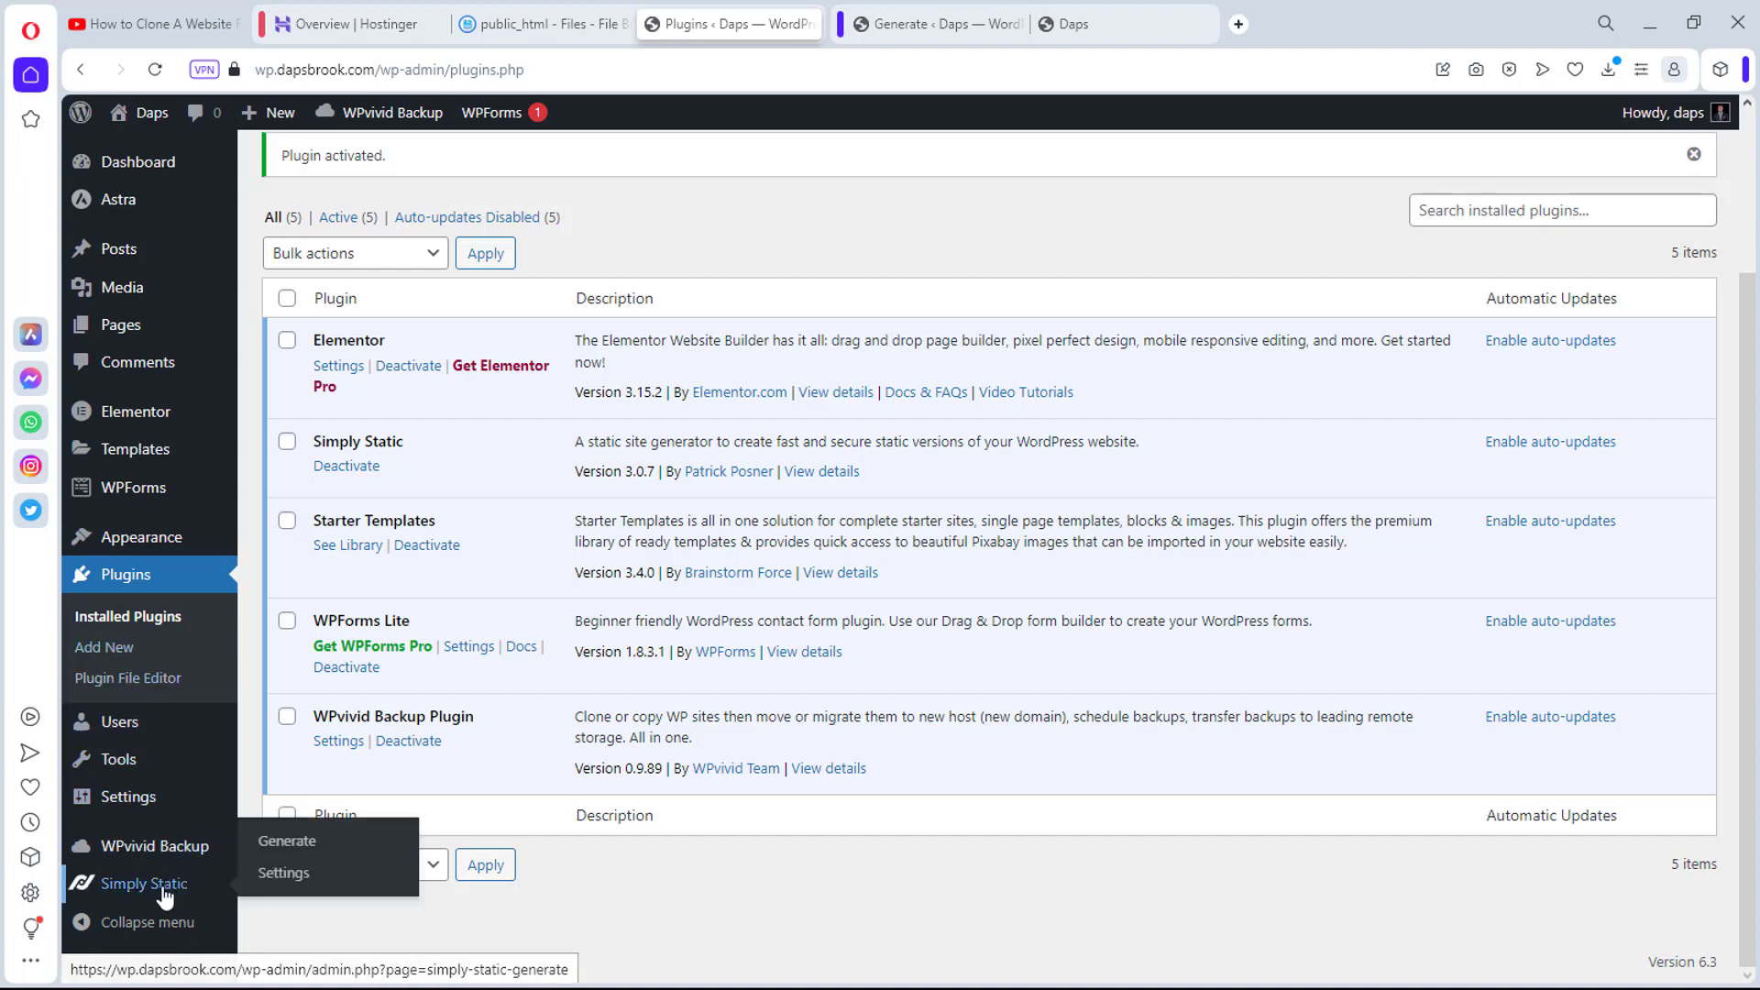
pyautogui.click(295, 853)
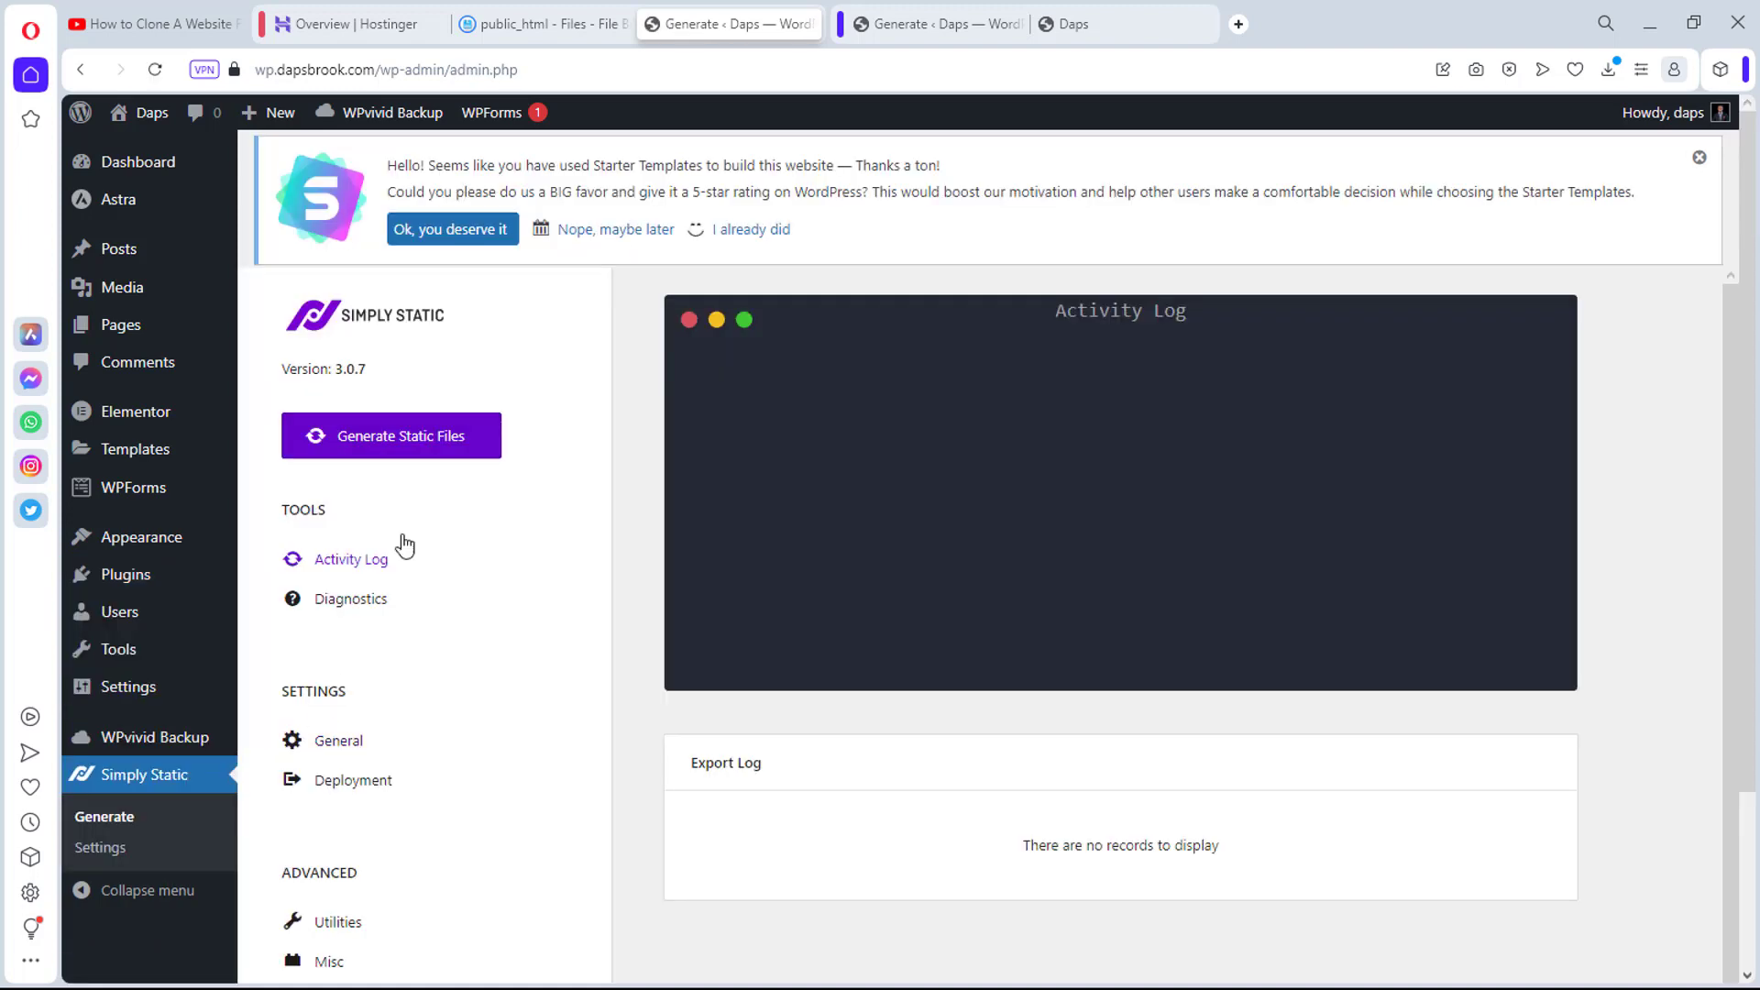